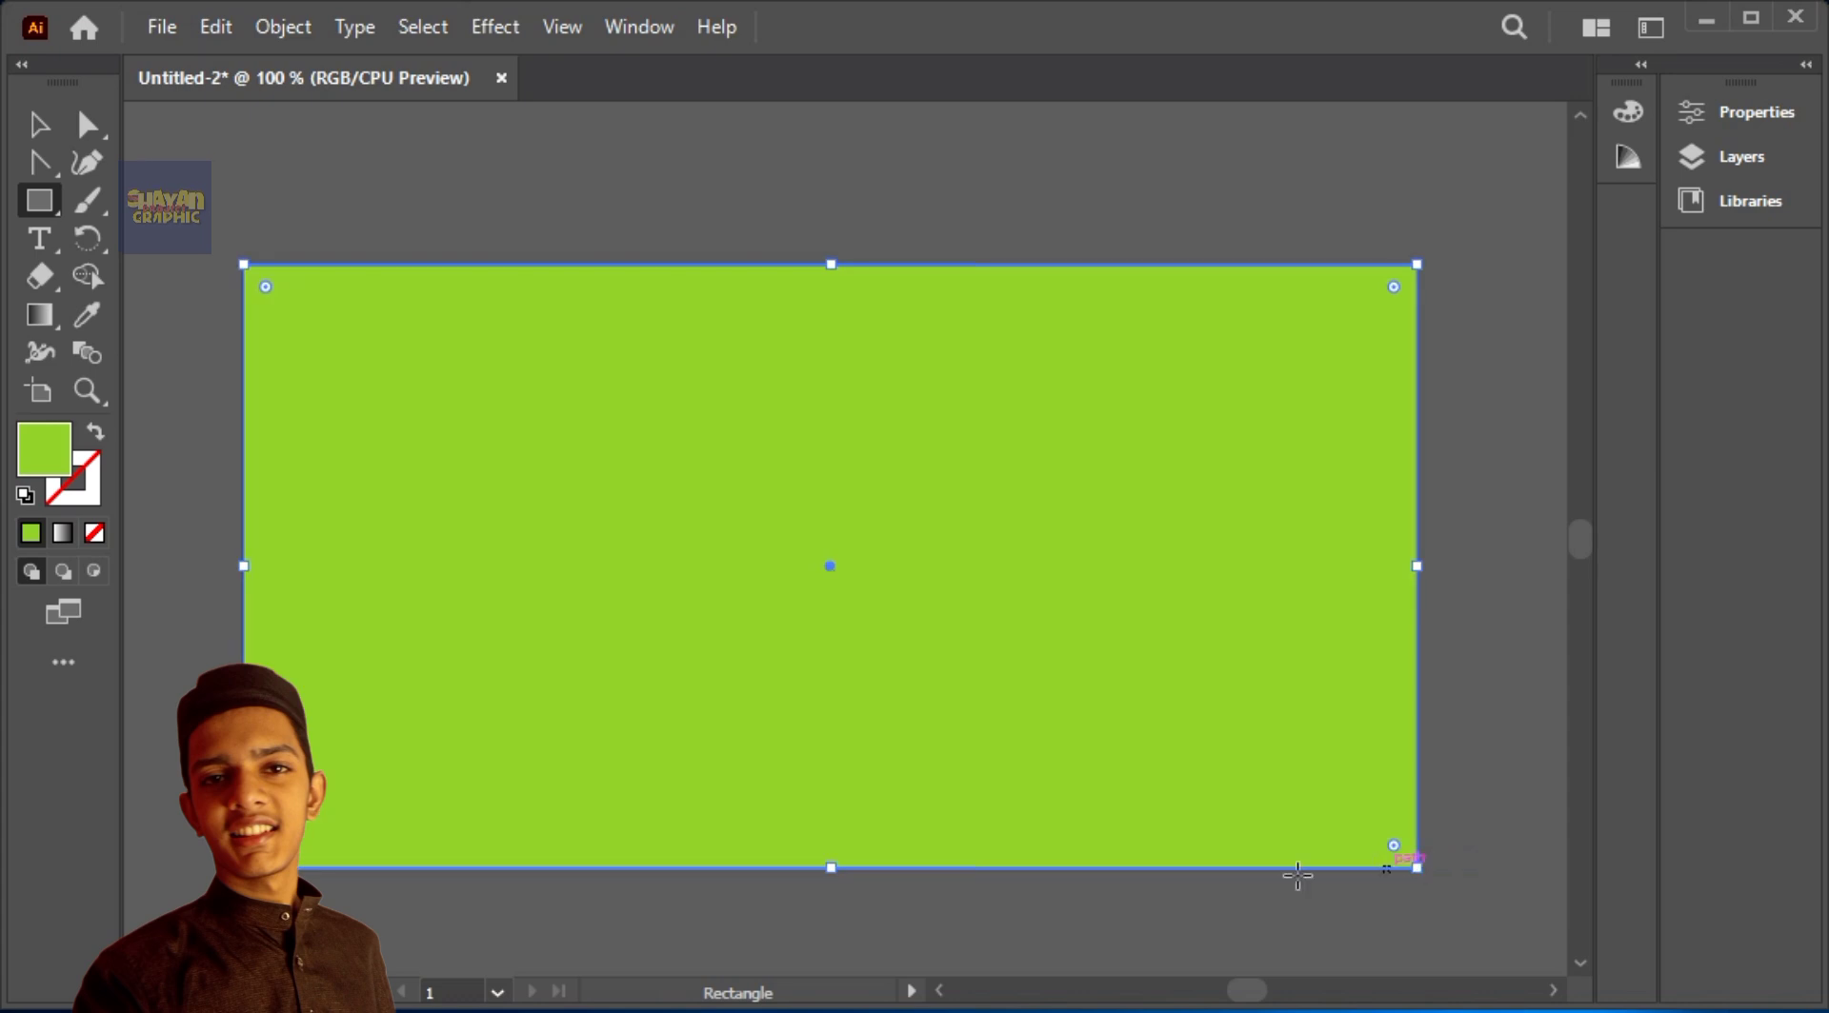
Step: Fill the artboard-sized background rectangle with white FFFFFF and lock it
double_click(36, 451)
drag(654, 495, 469, 430)
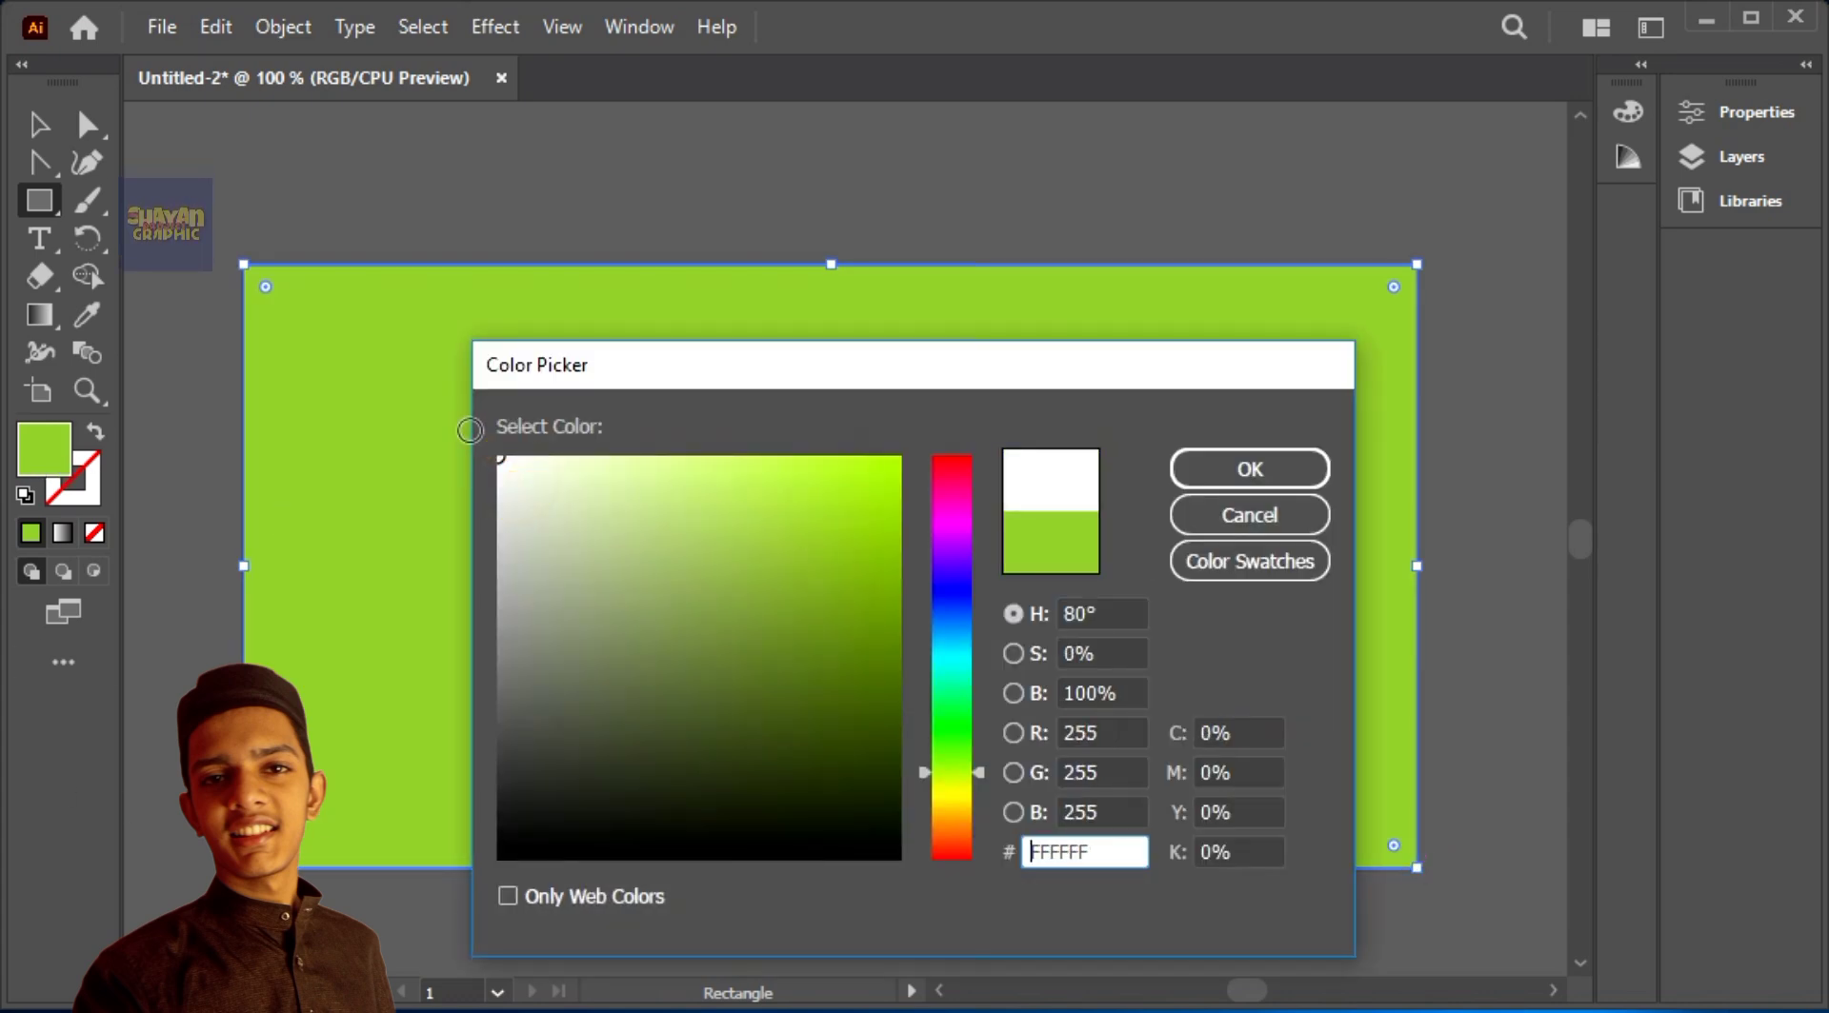
click(1249, 467)
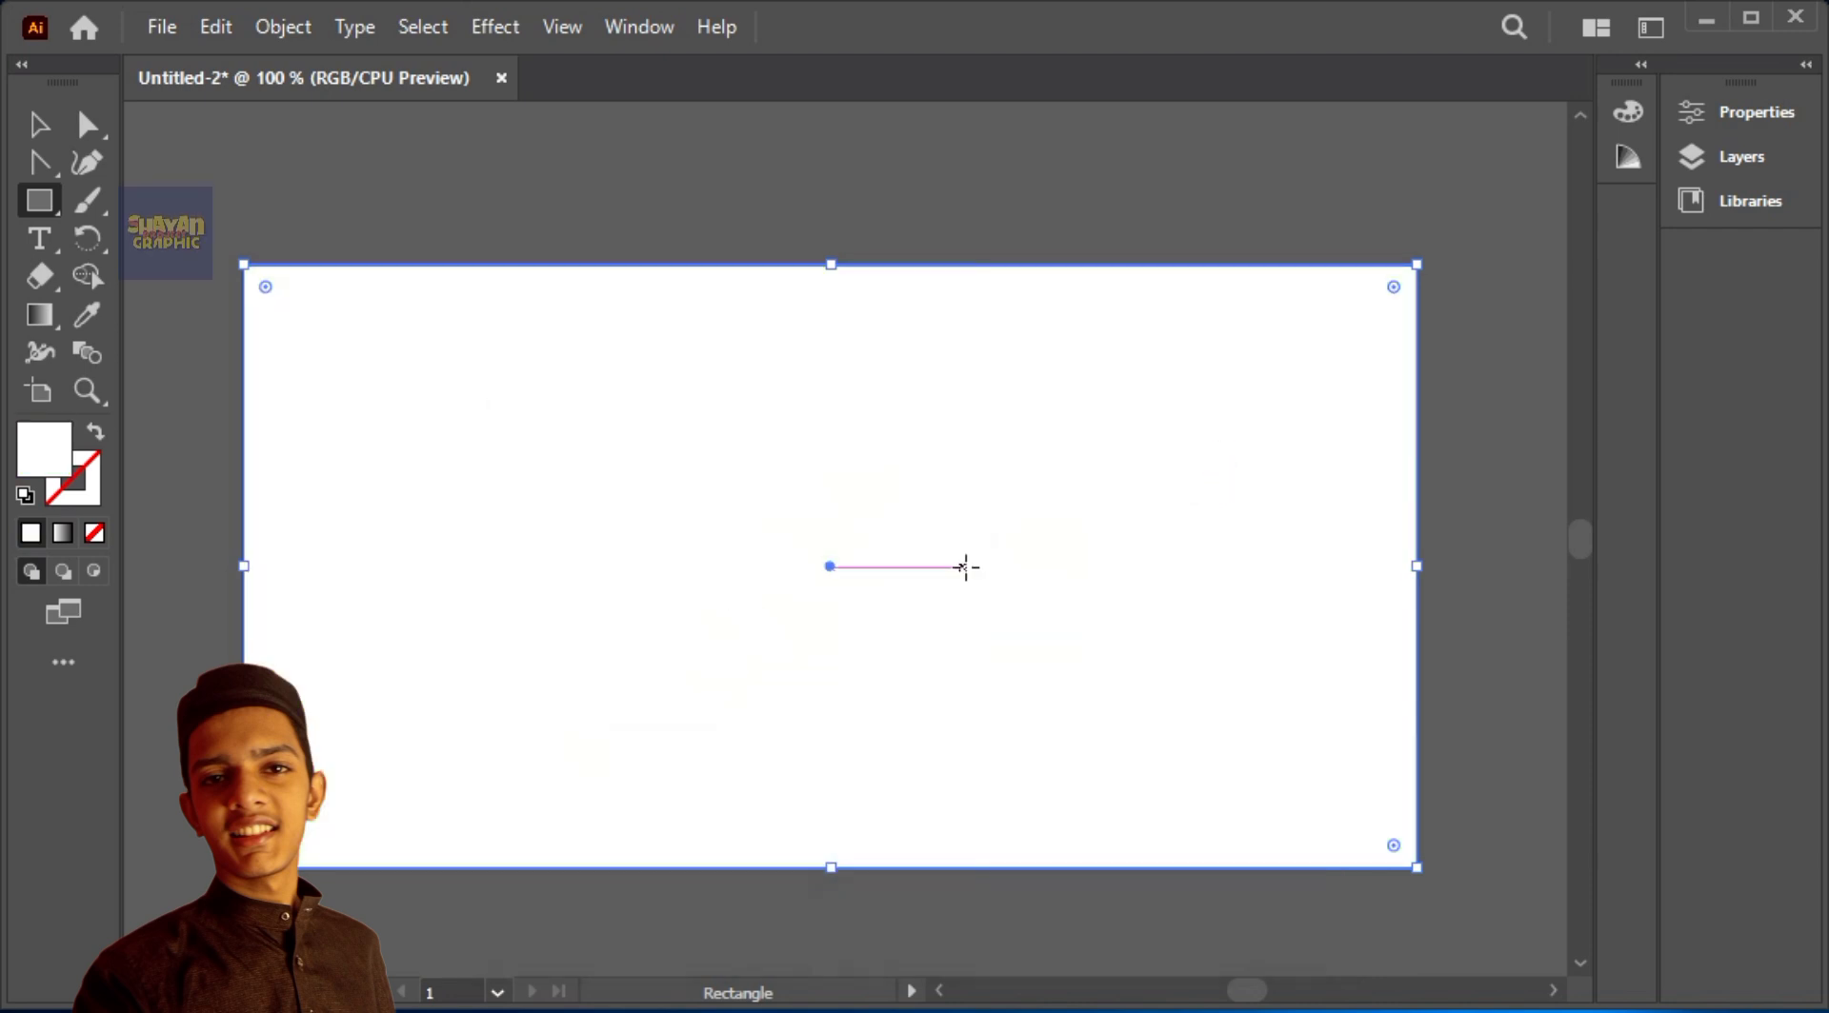
click(288, 38)
mouse_move(617, 253)
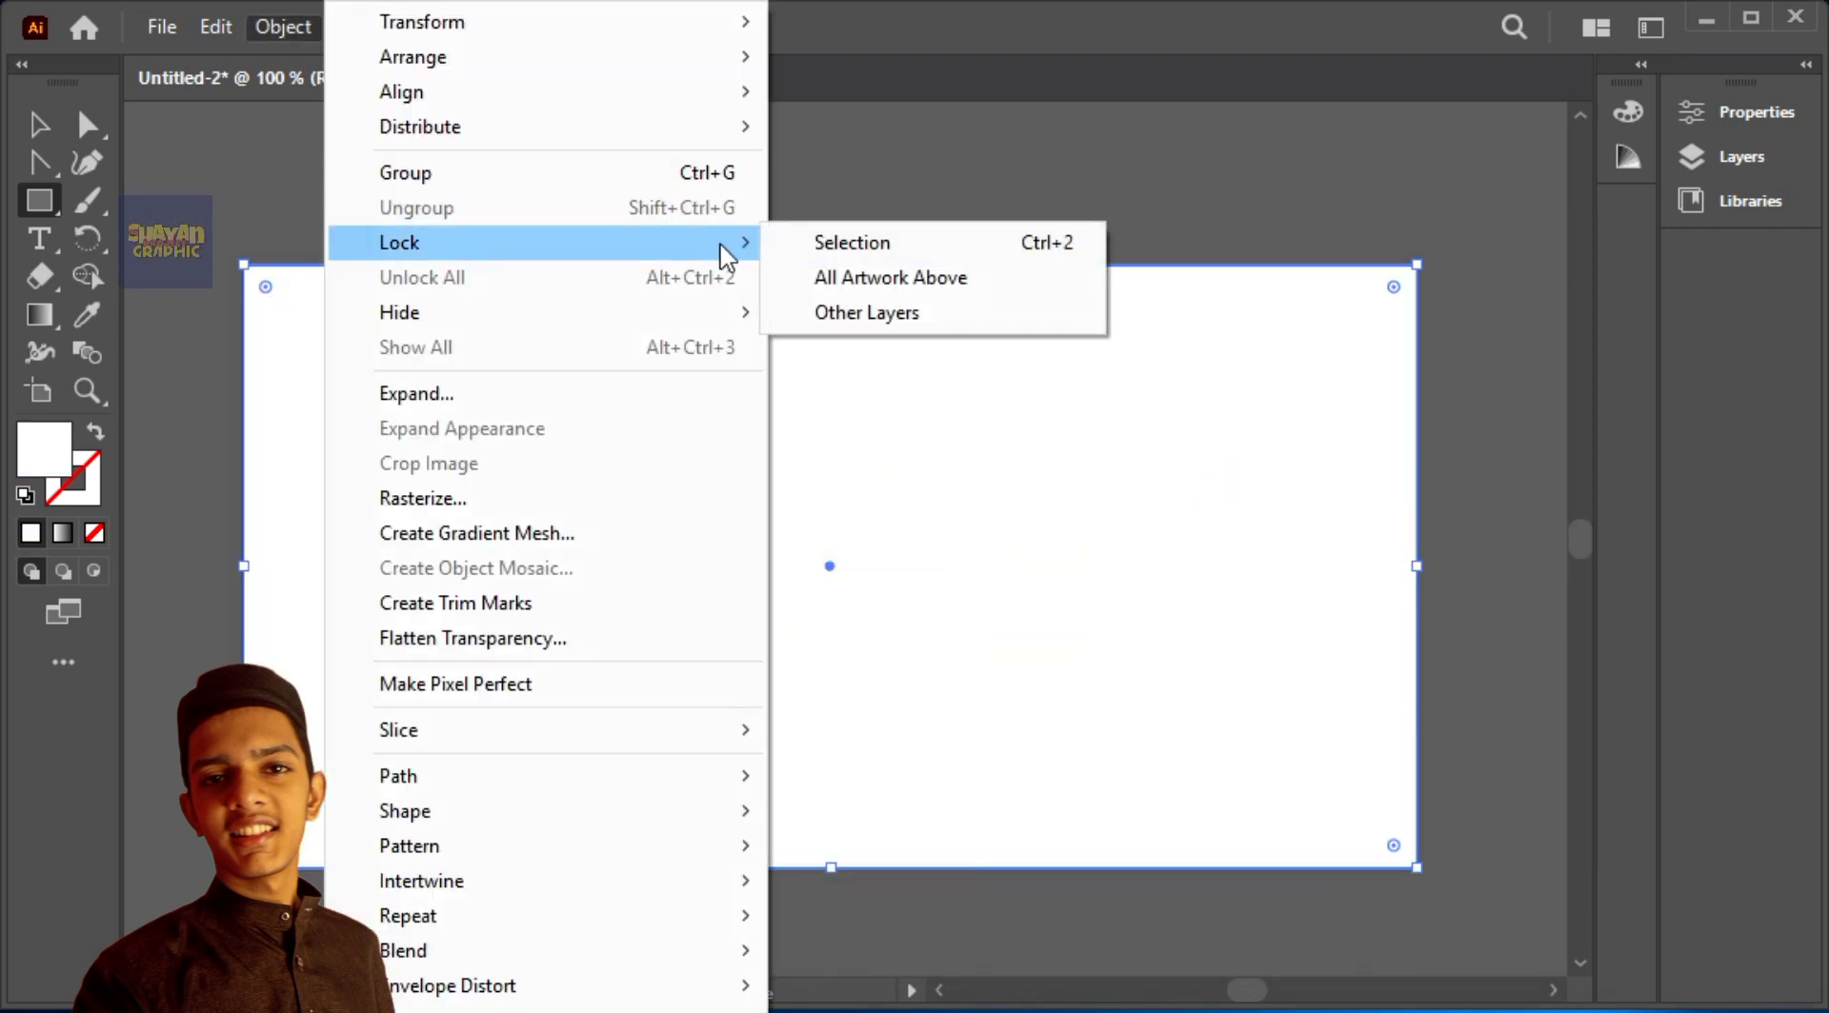
click(870, 241)
Step: Draw a white square about one third of the artboard's width and centre it on the artboard
key(v)
click(59, 202)
drag(533, 449, 954, 867)
key(v)
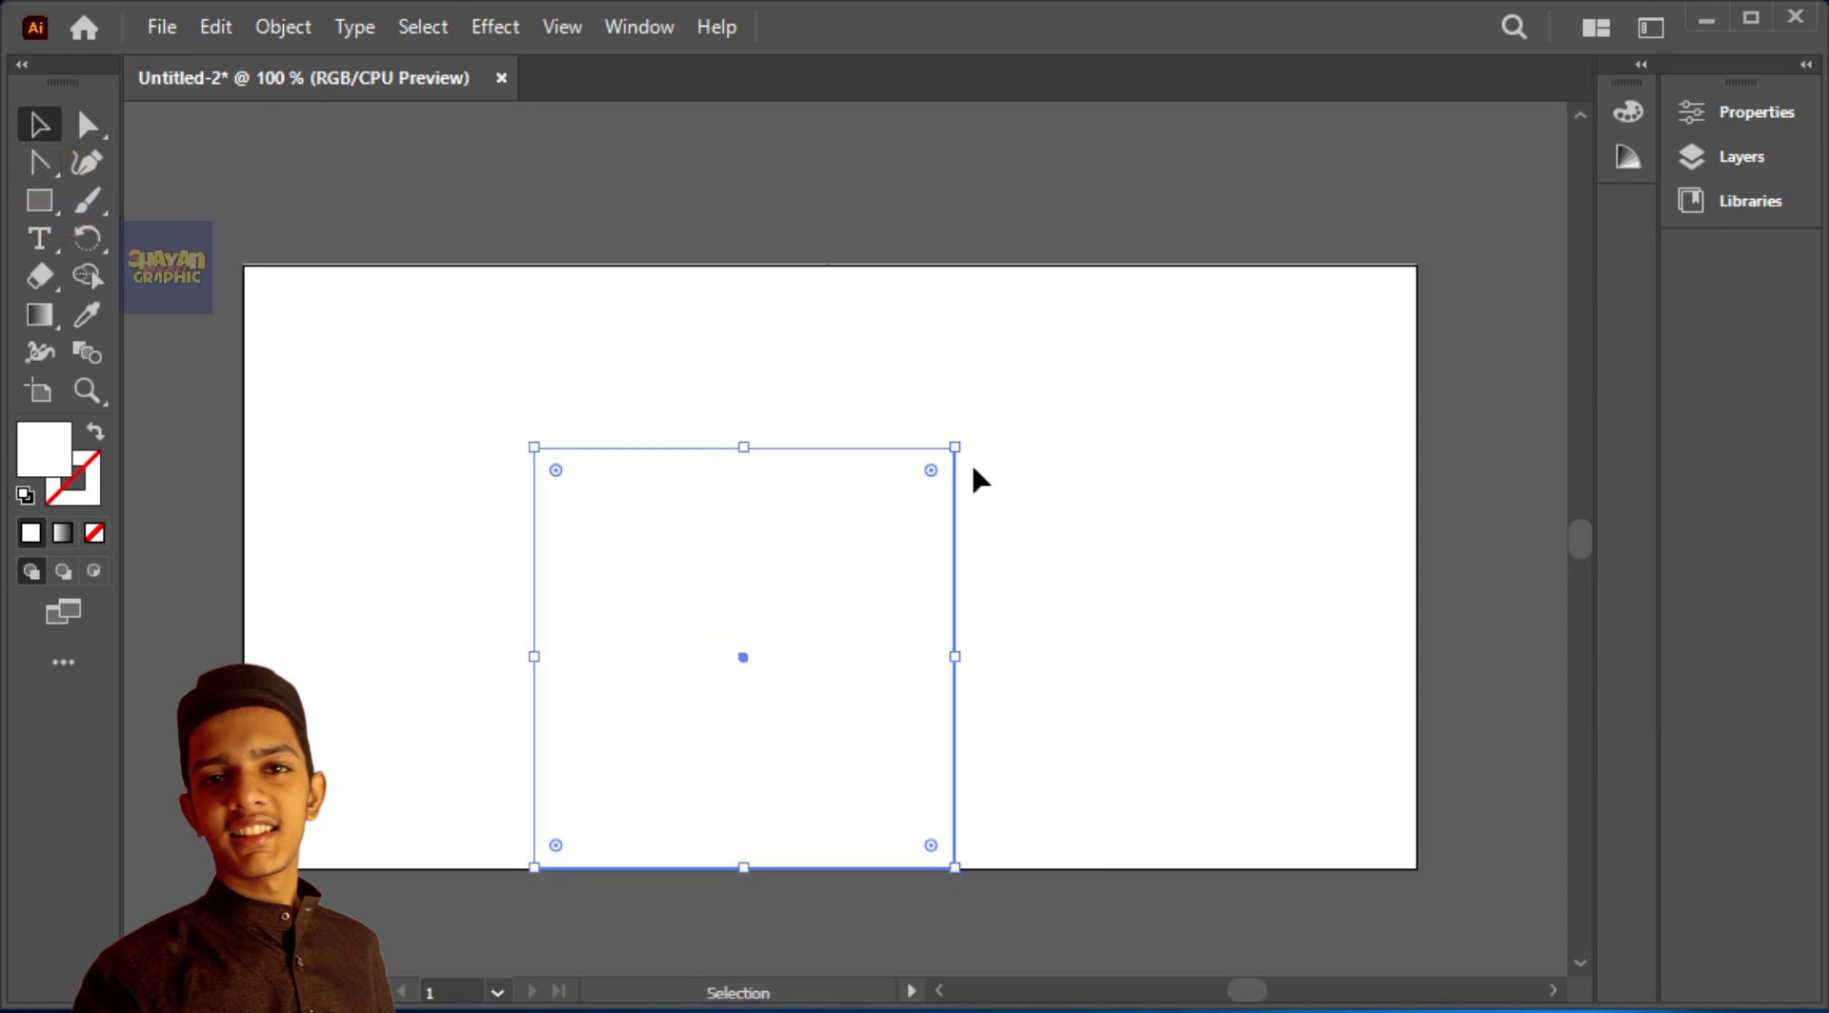
drag(739, 653, 832, 563)
drag(1146, 603, 682, 500)
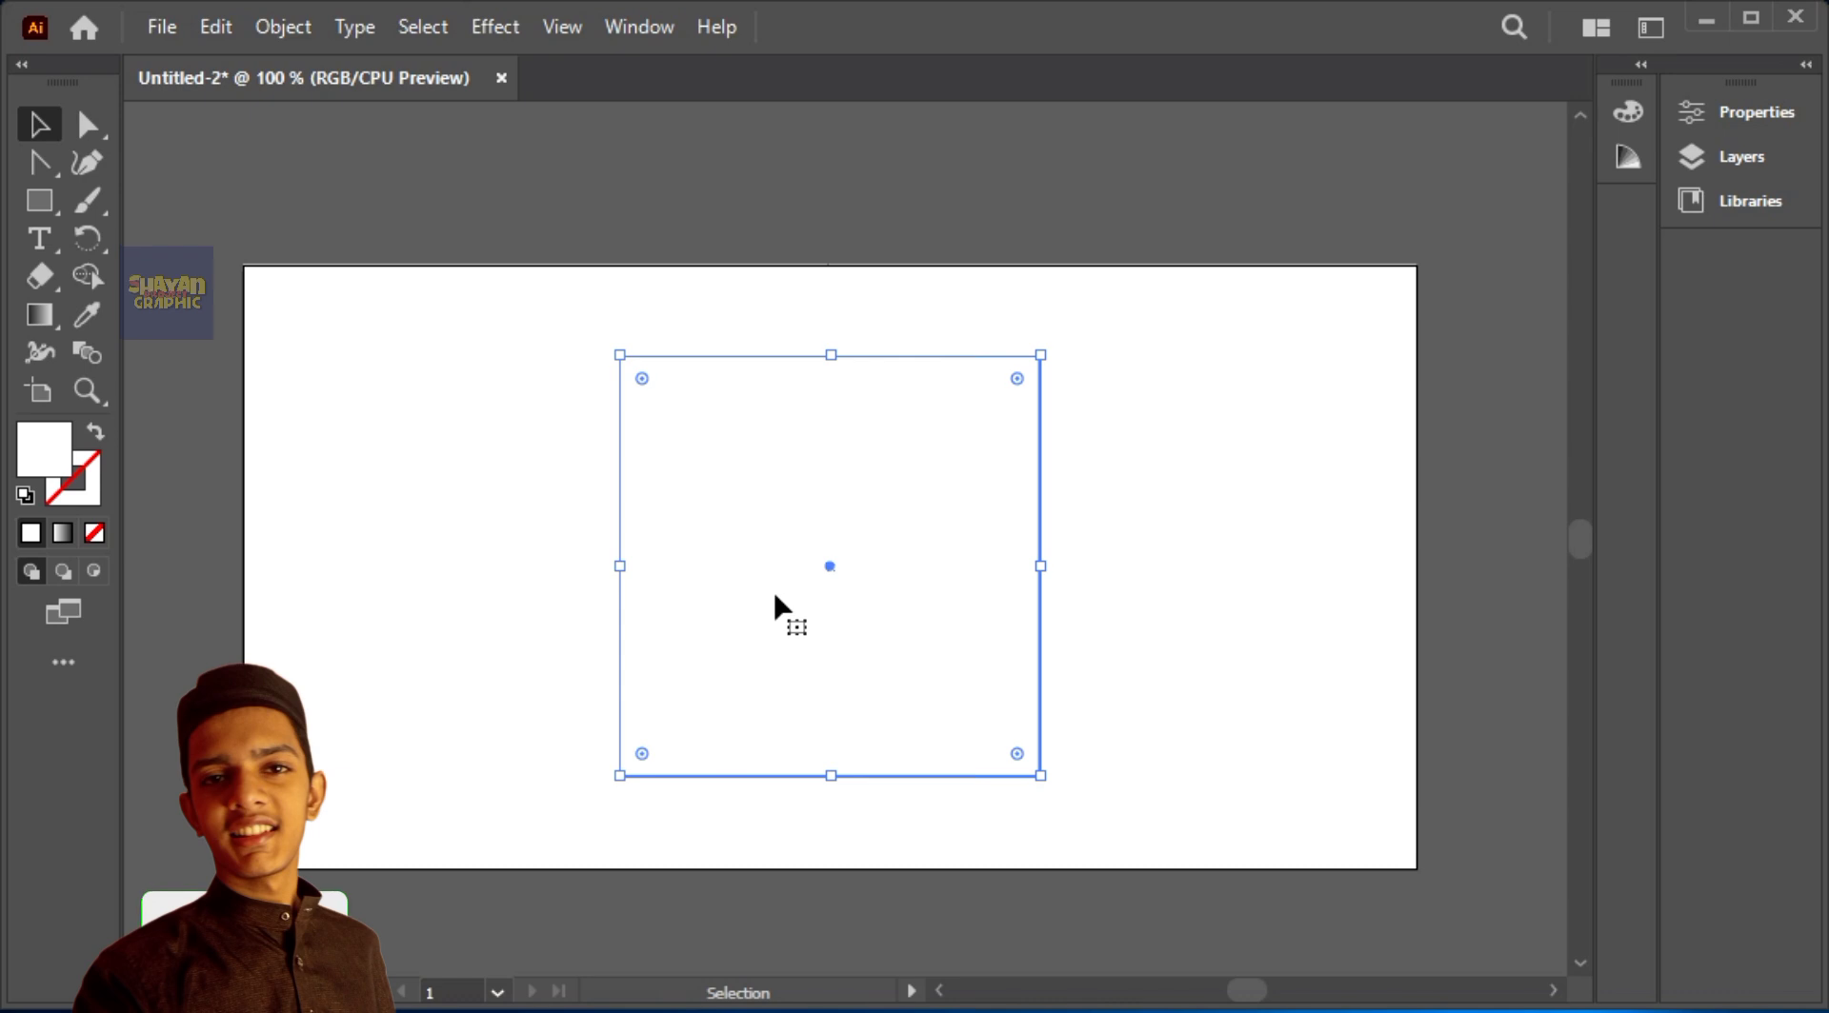
Step: Round all four corners of the centred square evenly
key(a)
drag(642, 379, 663, 434)
click(717, 235)
Step: Fill the background rectangle with light grey DADBD9 and lock it
key(v)
click(546, 488)
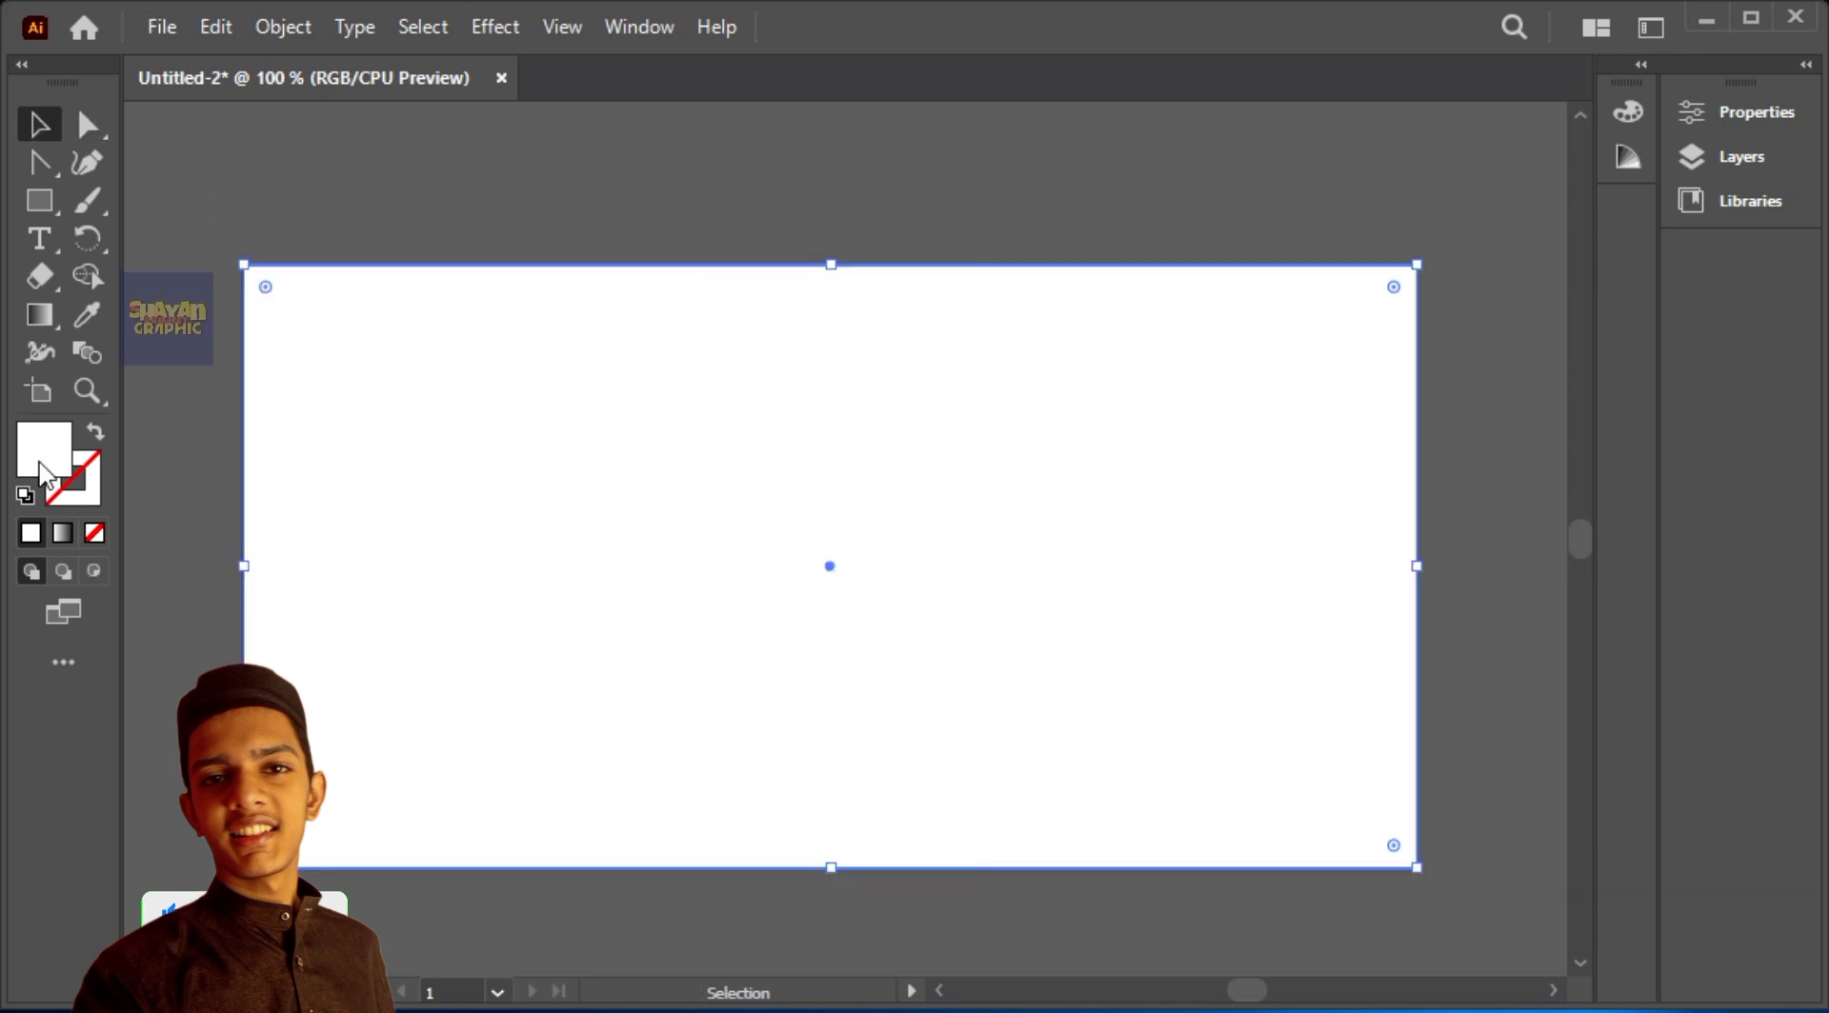
double_click(40, 461)
click(498, 515)
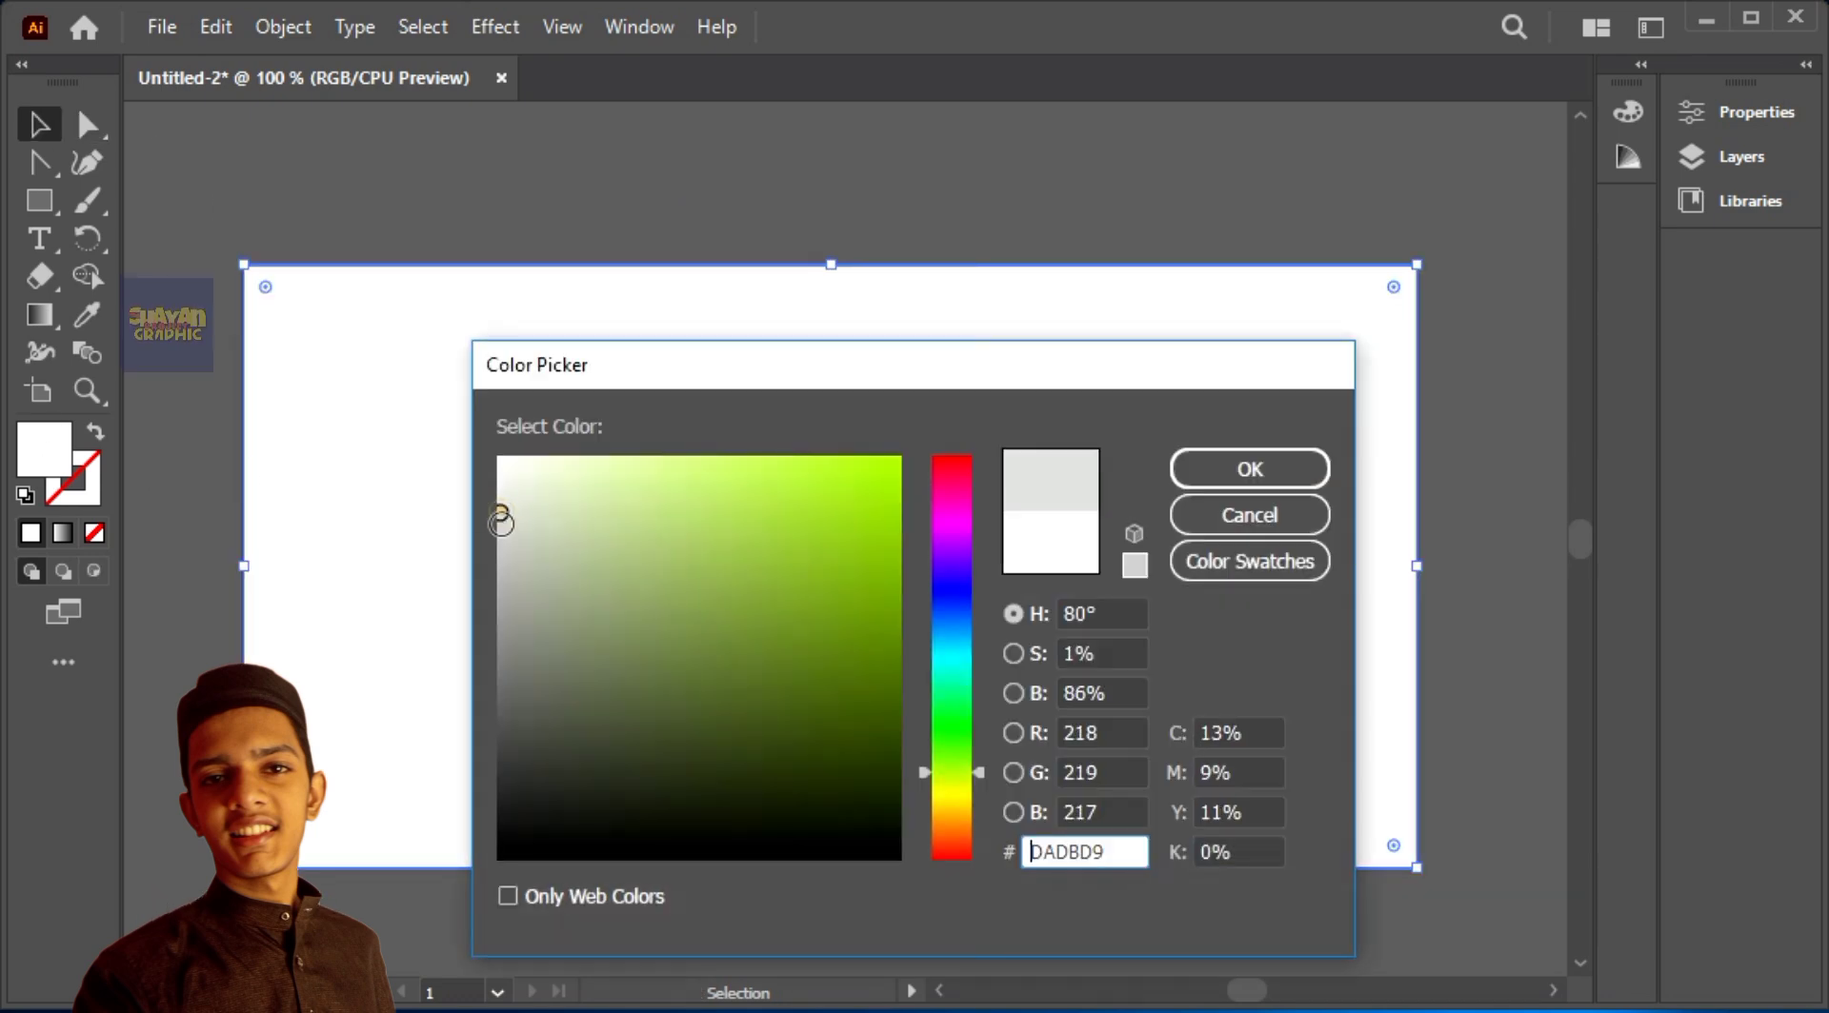
click(1224, 469)
click(1171, 201)
click(1231, 373)
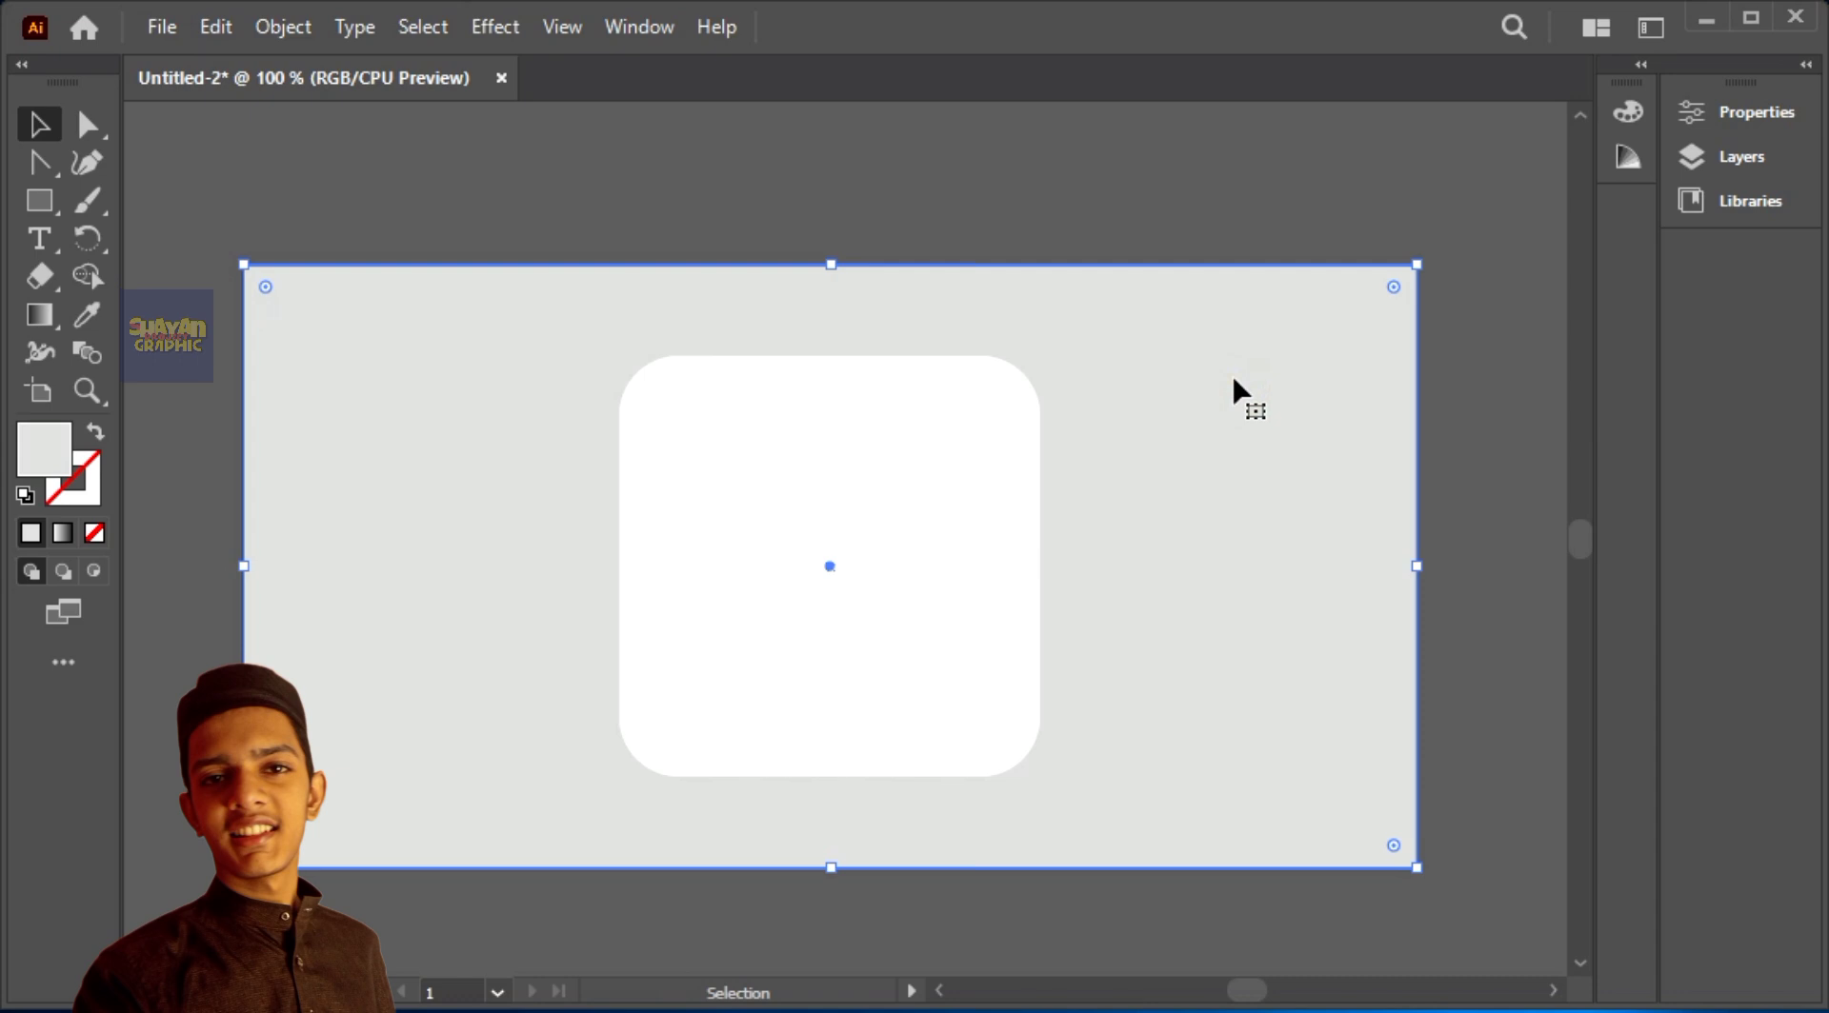
key(ctrl+2)
Step: Apply the 3D Extrude & Bevel (Classic) effect to the rounded square with the Isometric Top position
click(1020, 481)
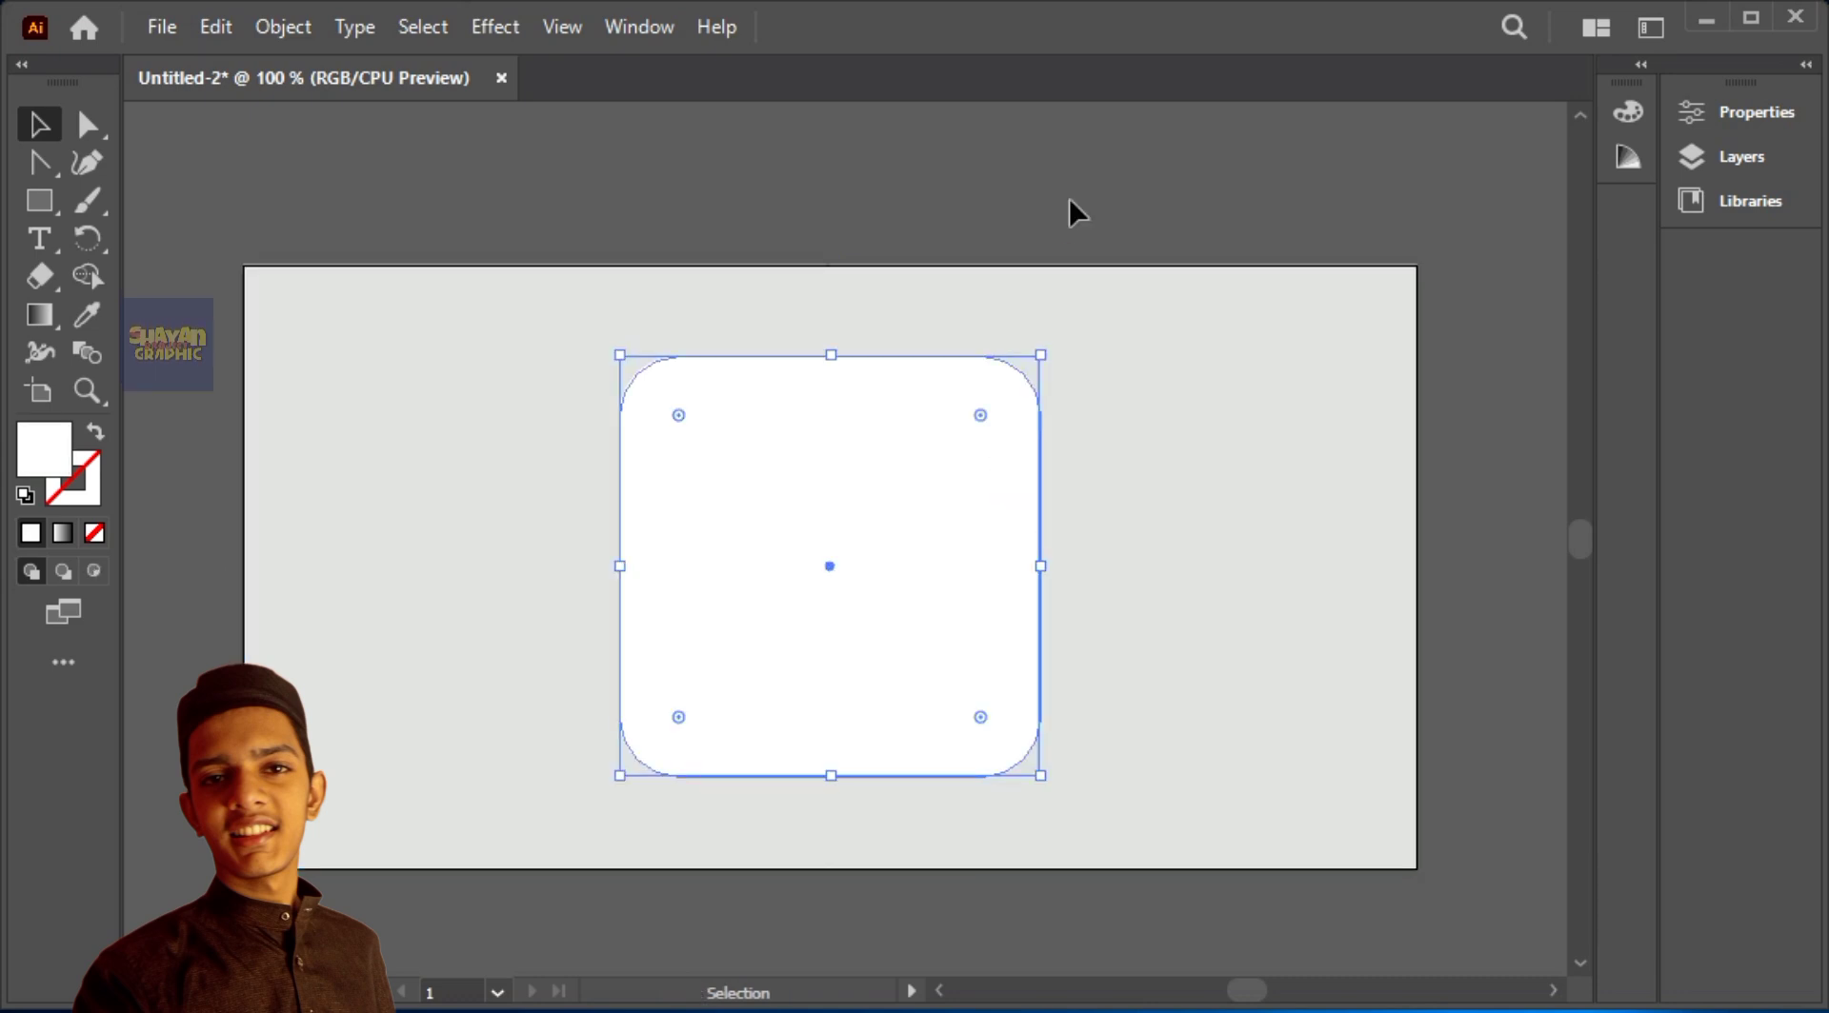
click(518, 26)
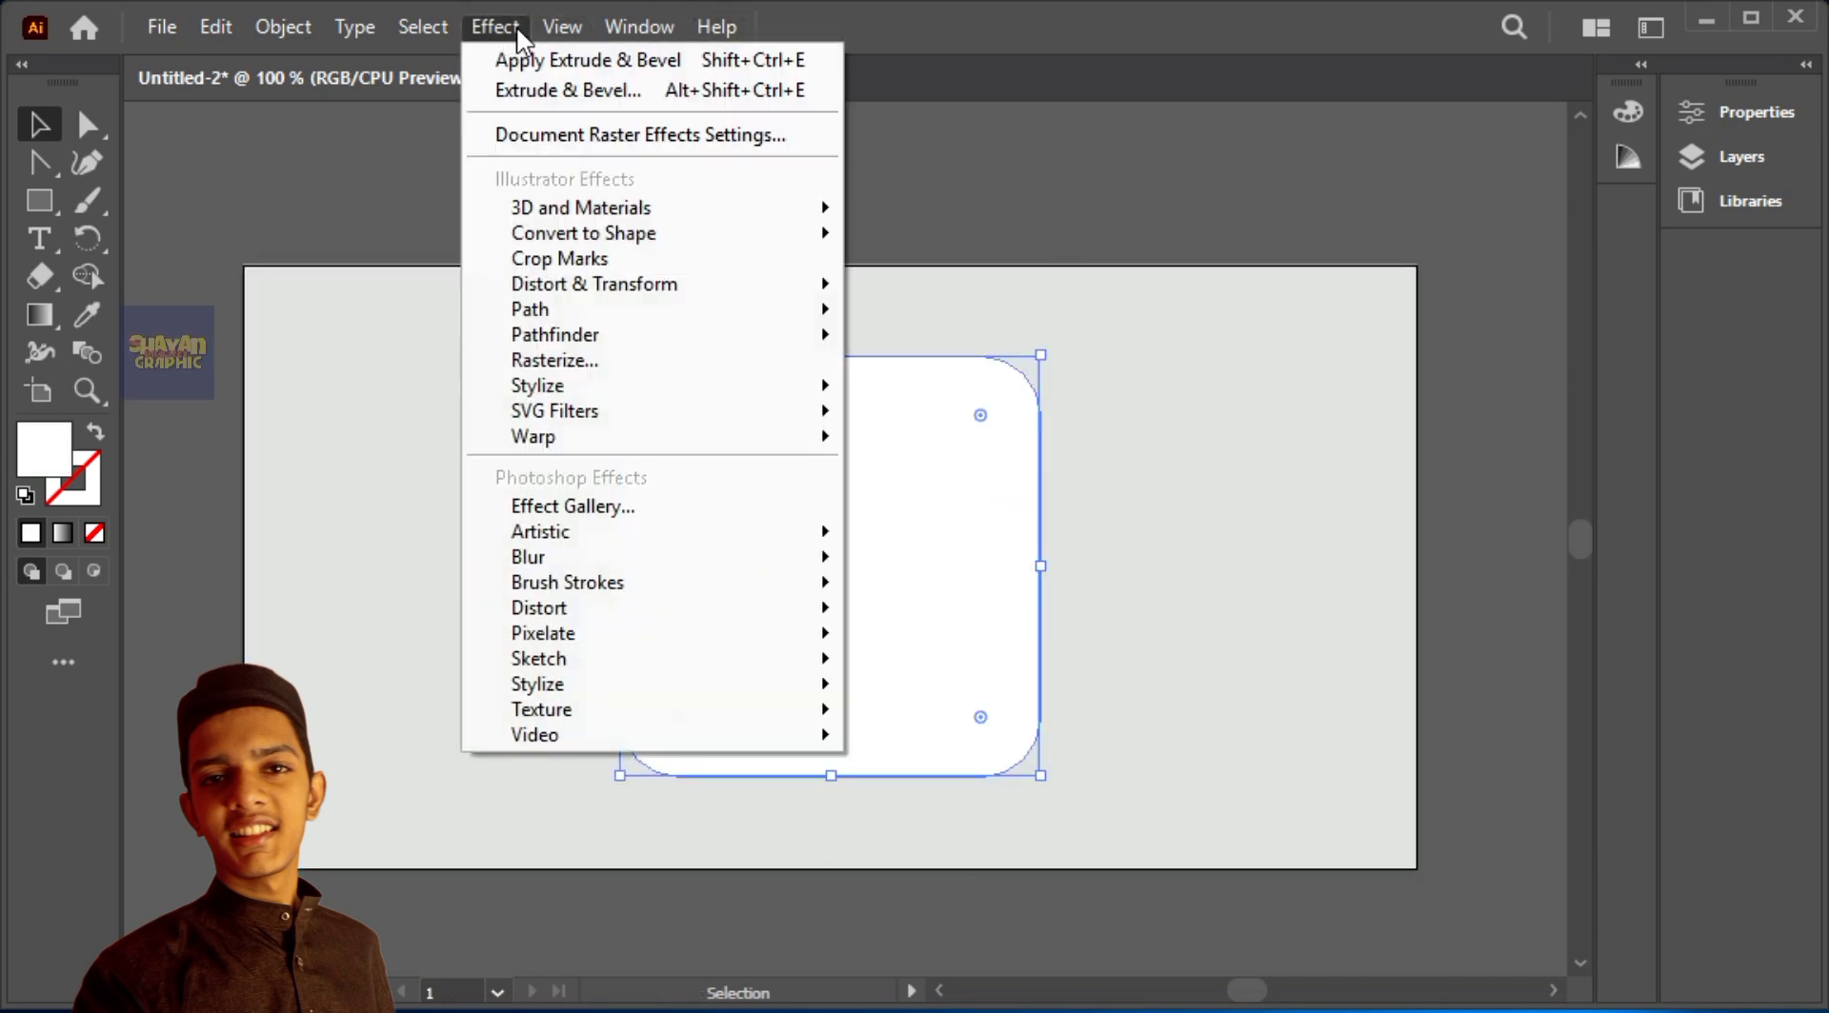
mouse_move(562, 207)
mouse_move(1067, 387)
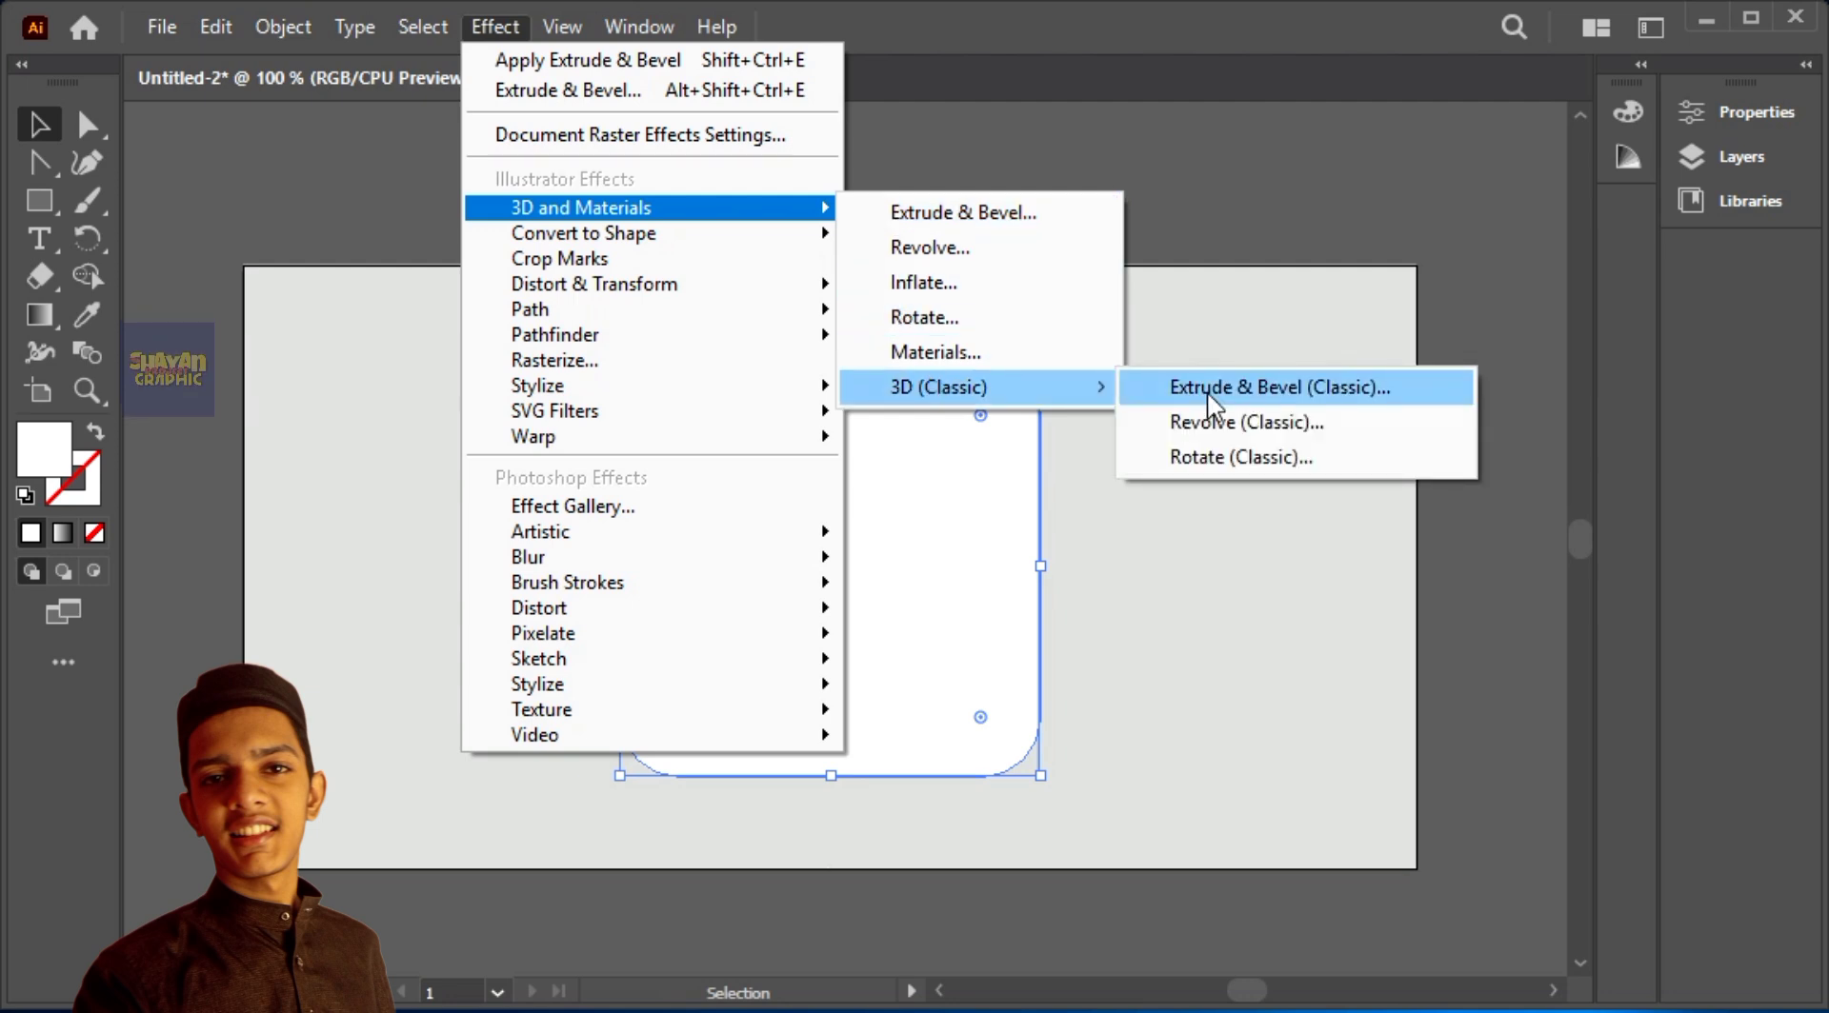
click(1207, 392)
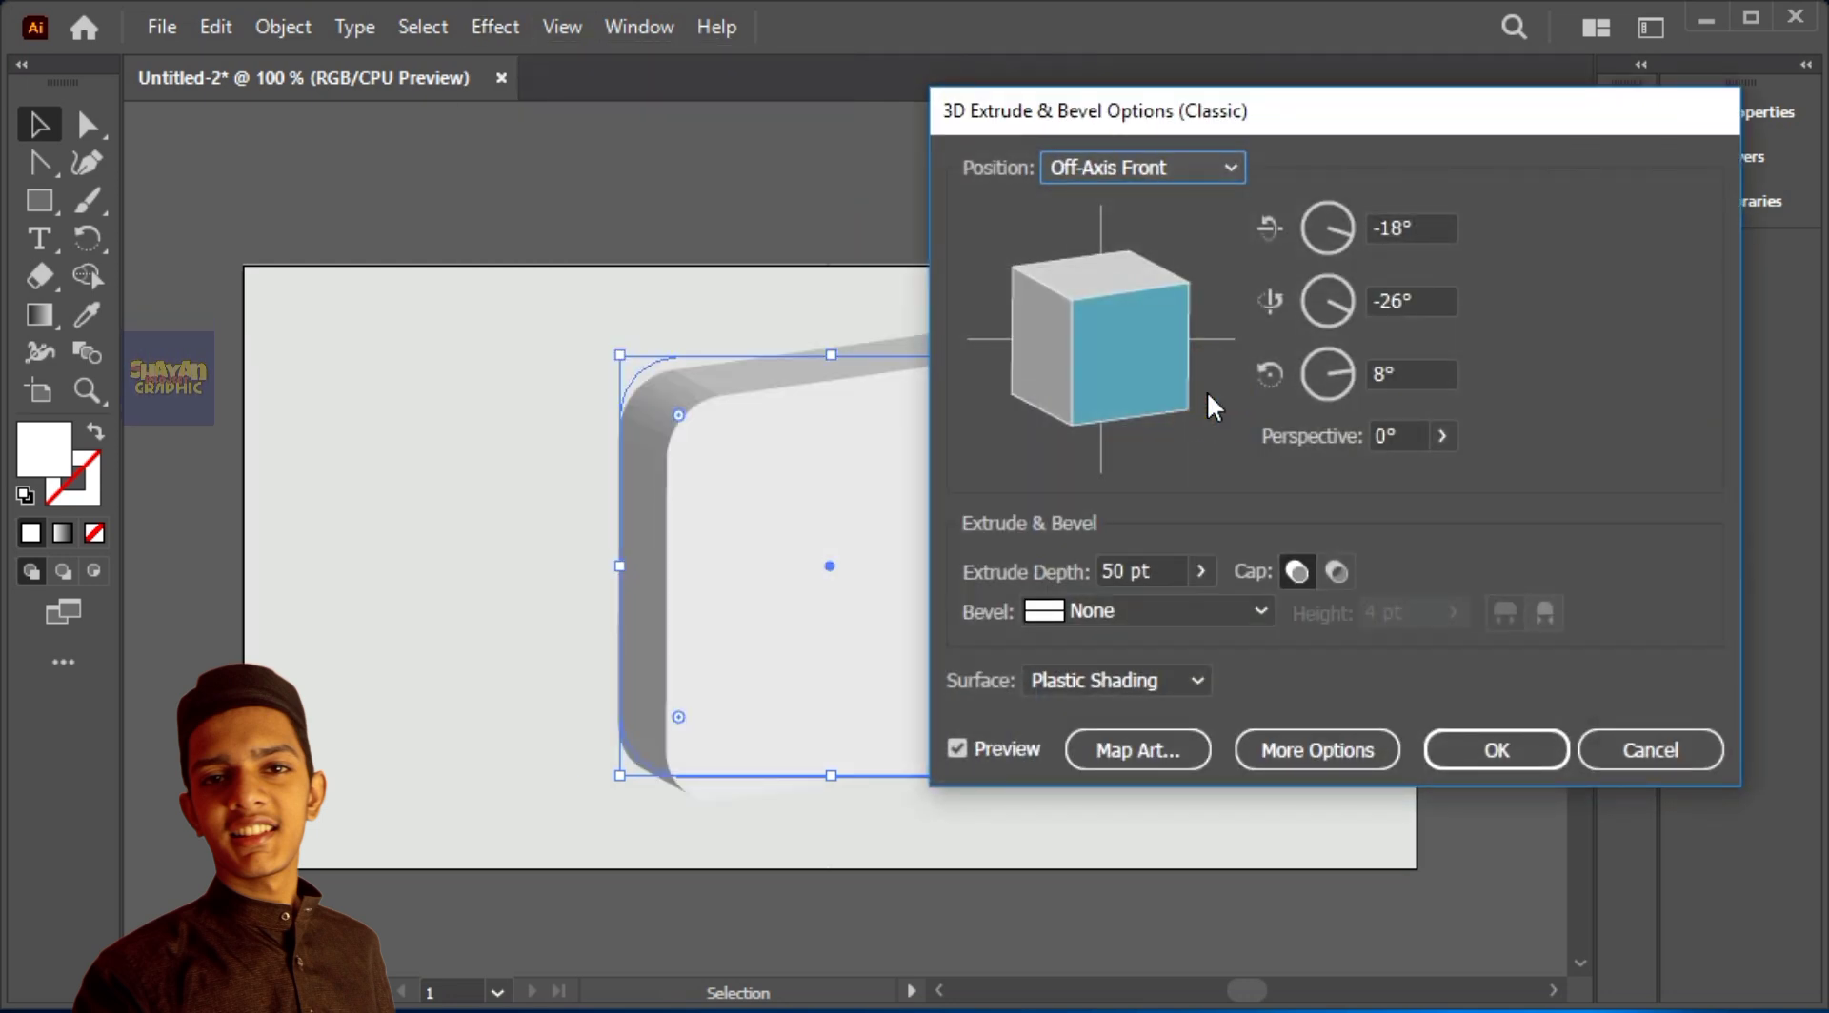
click(1139, 168)
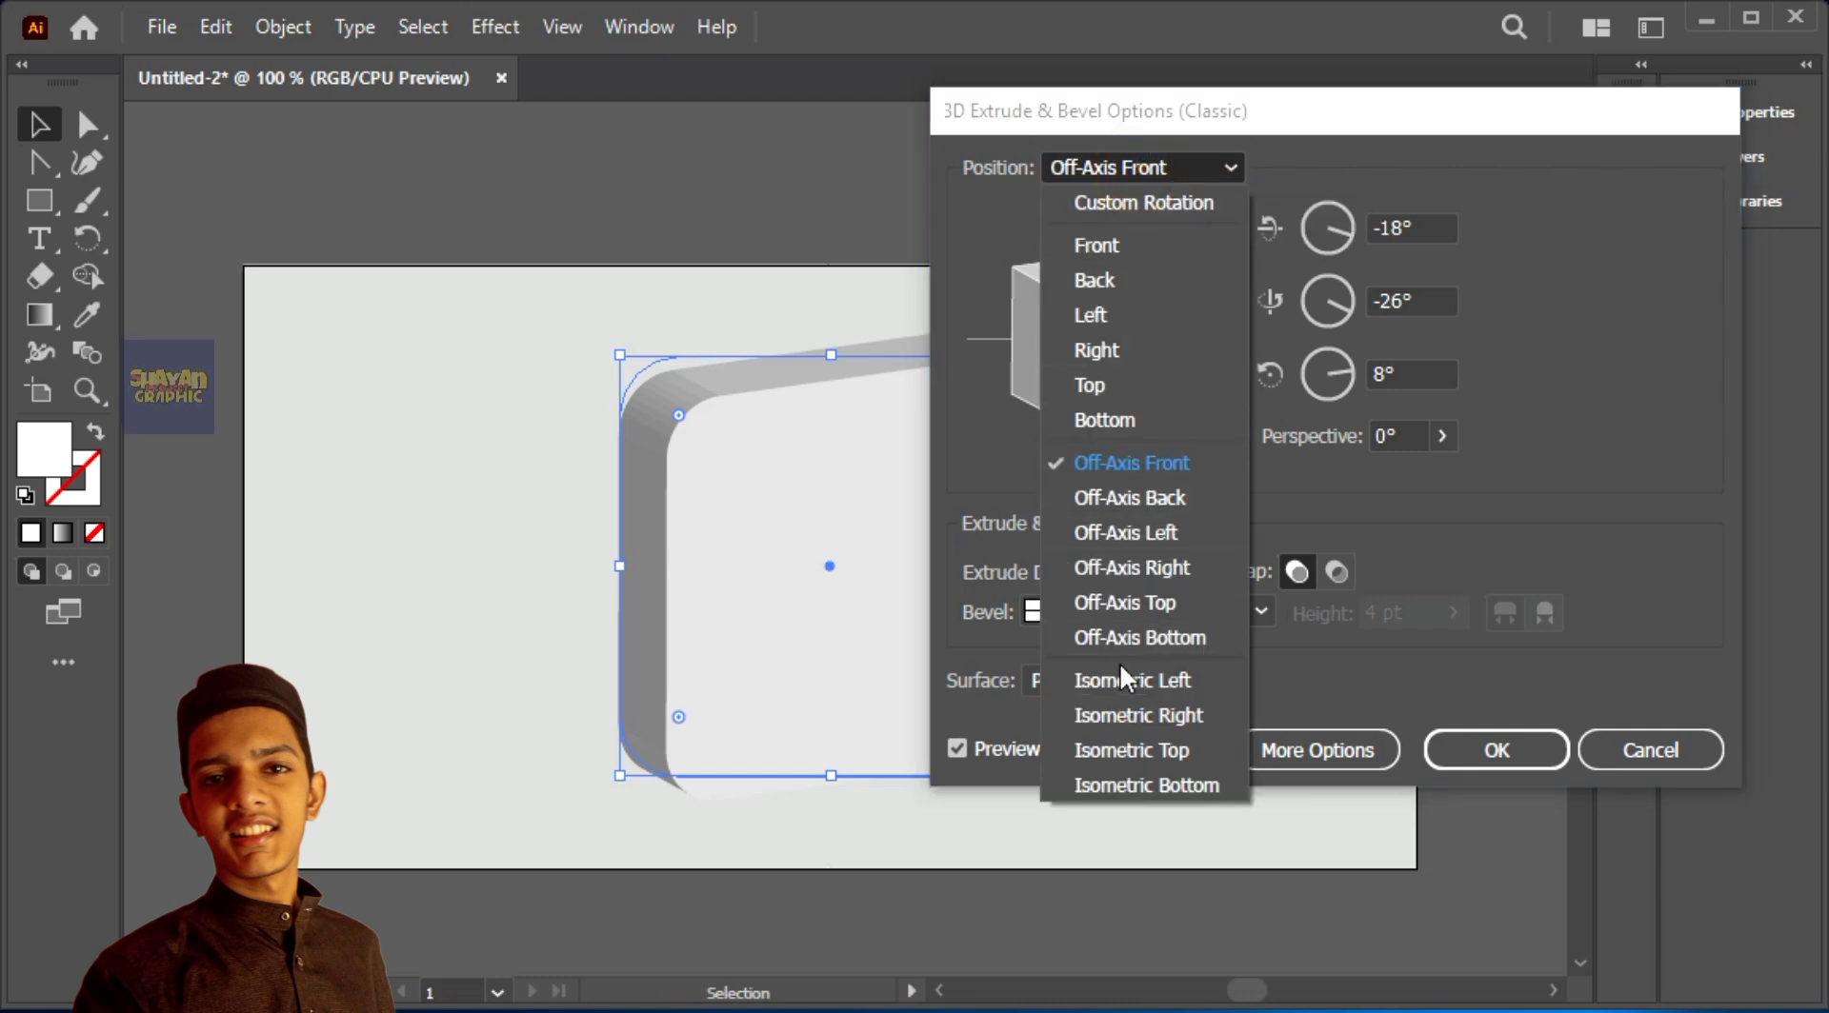
click(1124, 749)
Step: Try an extrude depth of 35 pt for the rounded square
click(1155, 569)
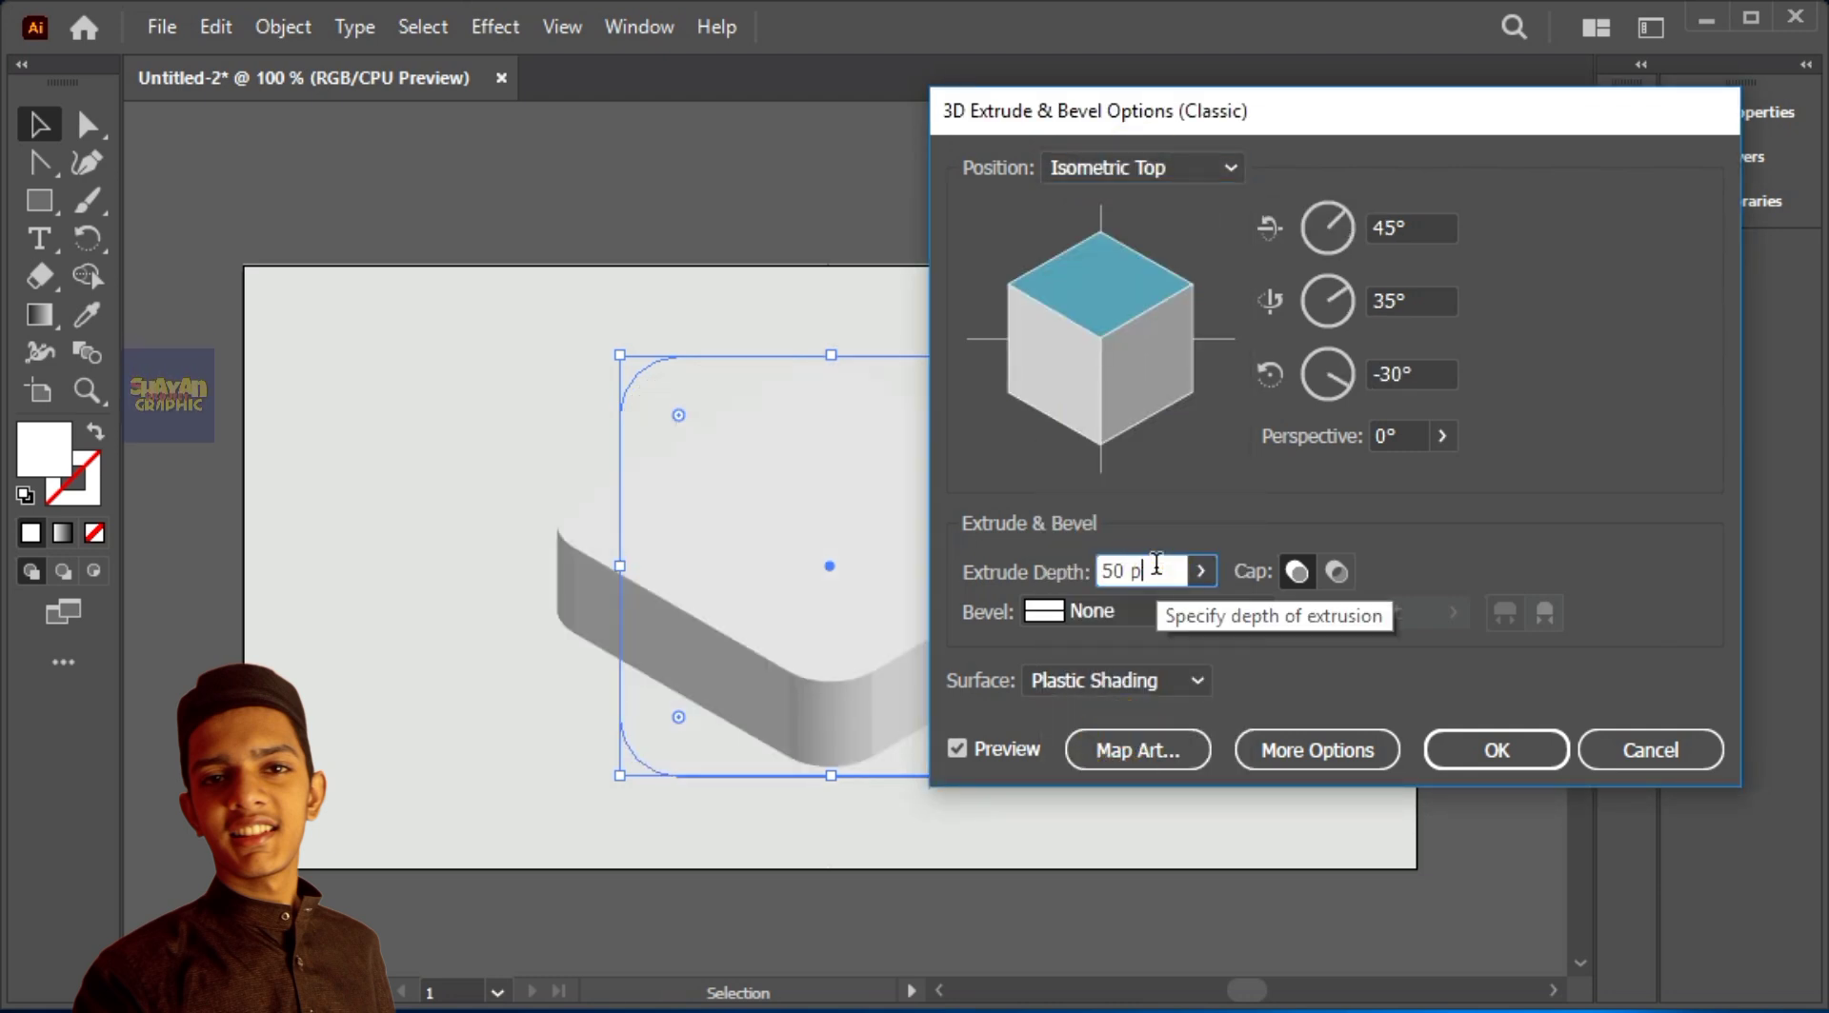
click(1514, 498)
click(1196, 611)
click(1200, 494)
click(1169, 570)
key(BackSpace)
key(BackSpace)
key(BackSpace)
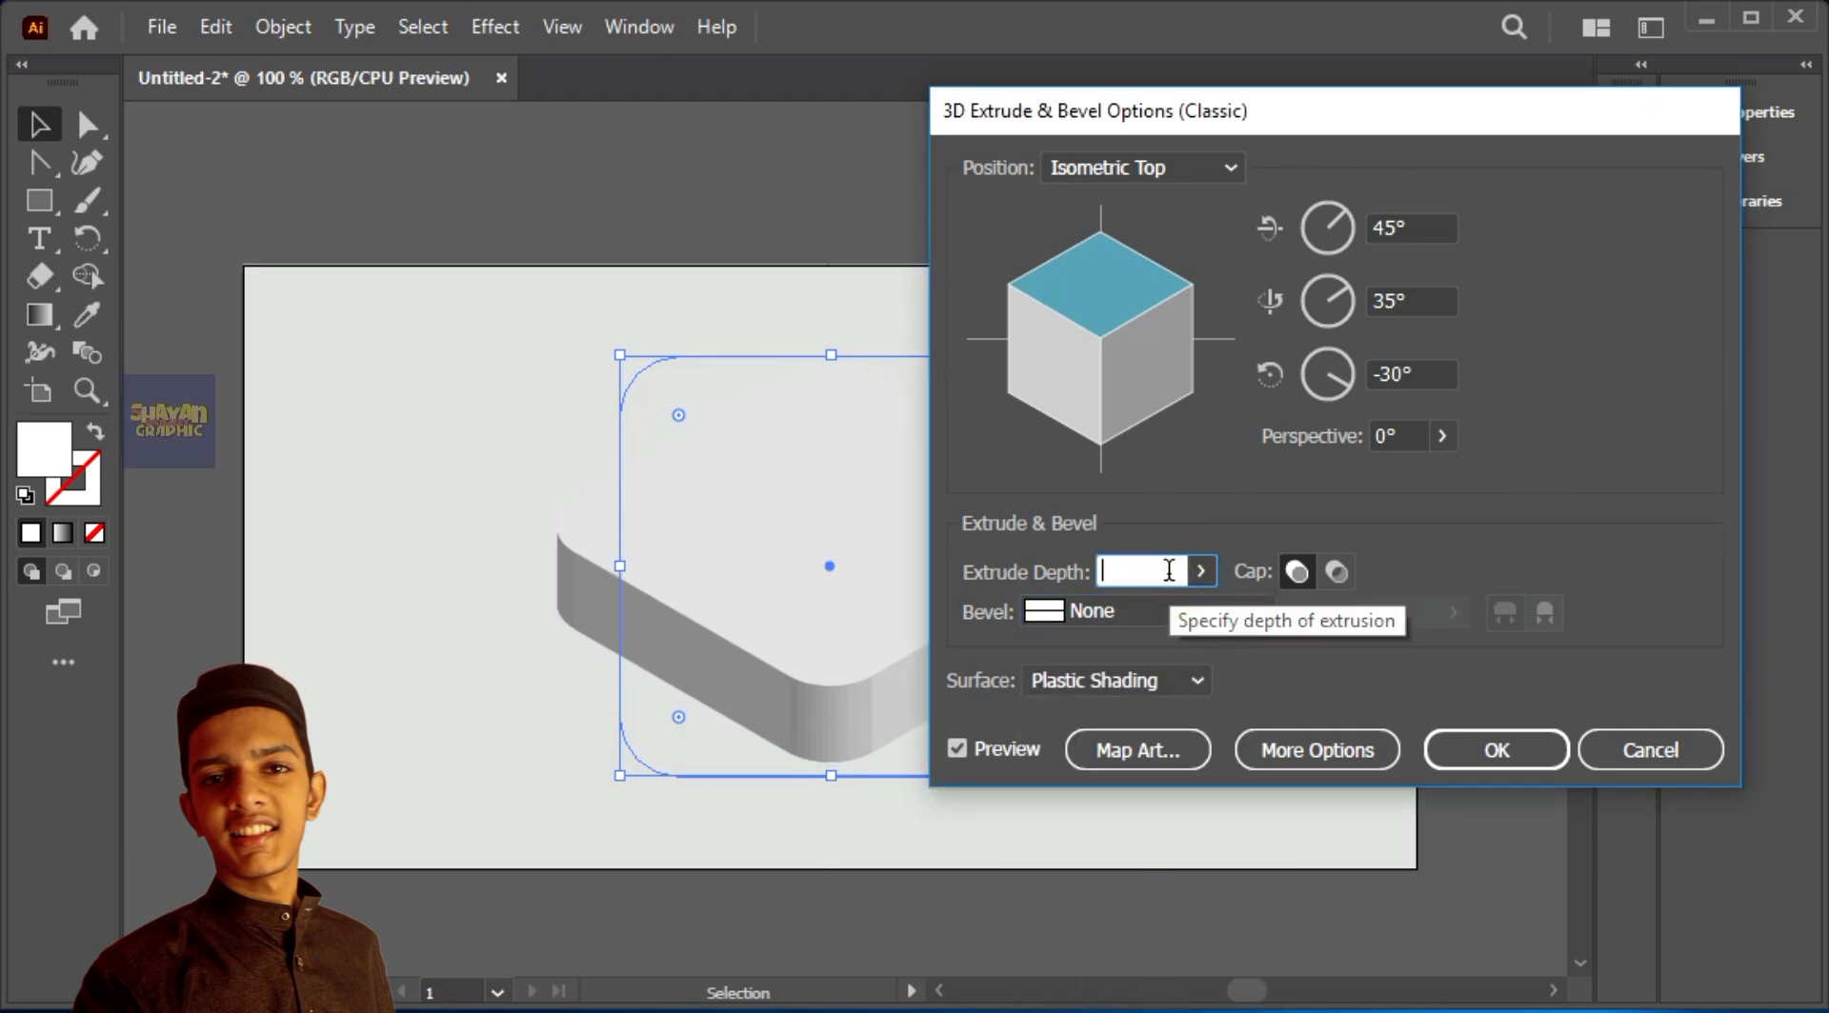
text(35)
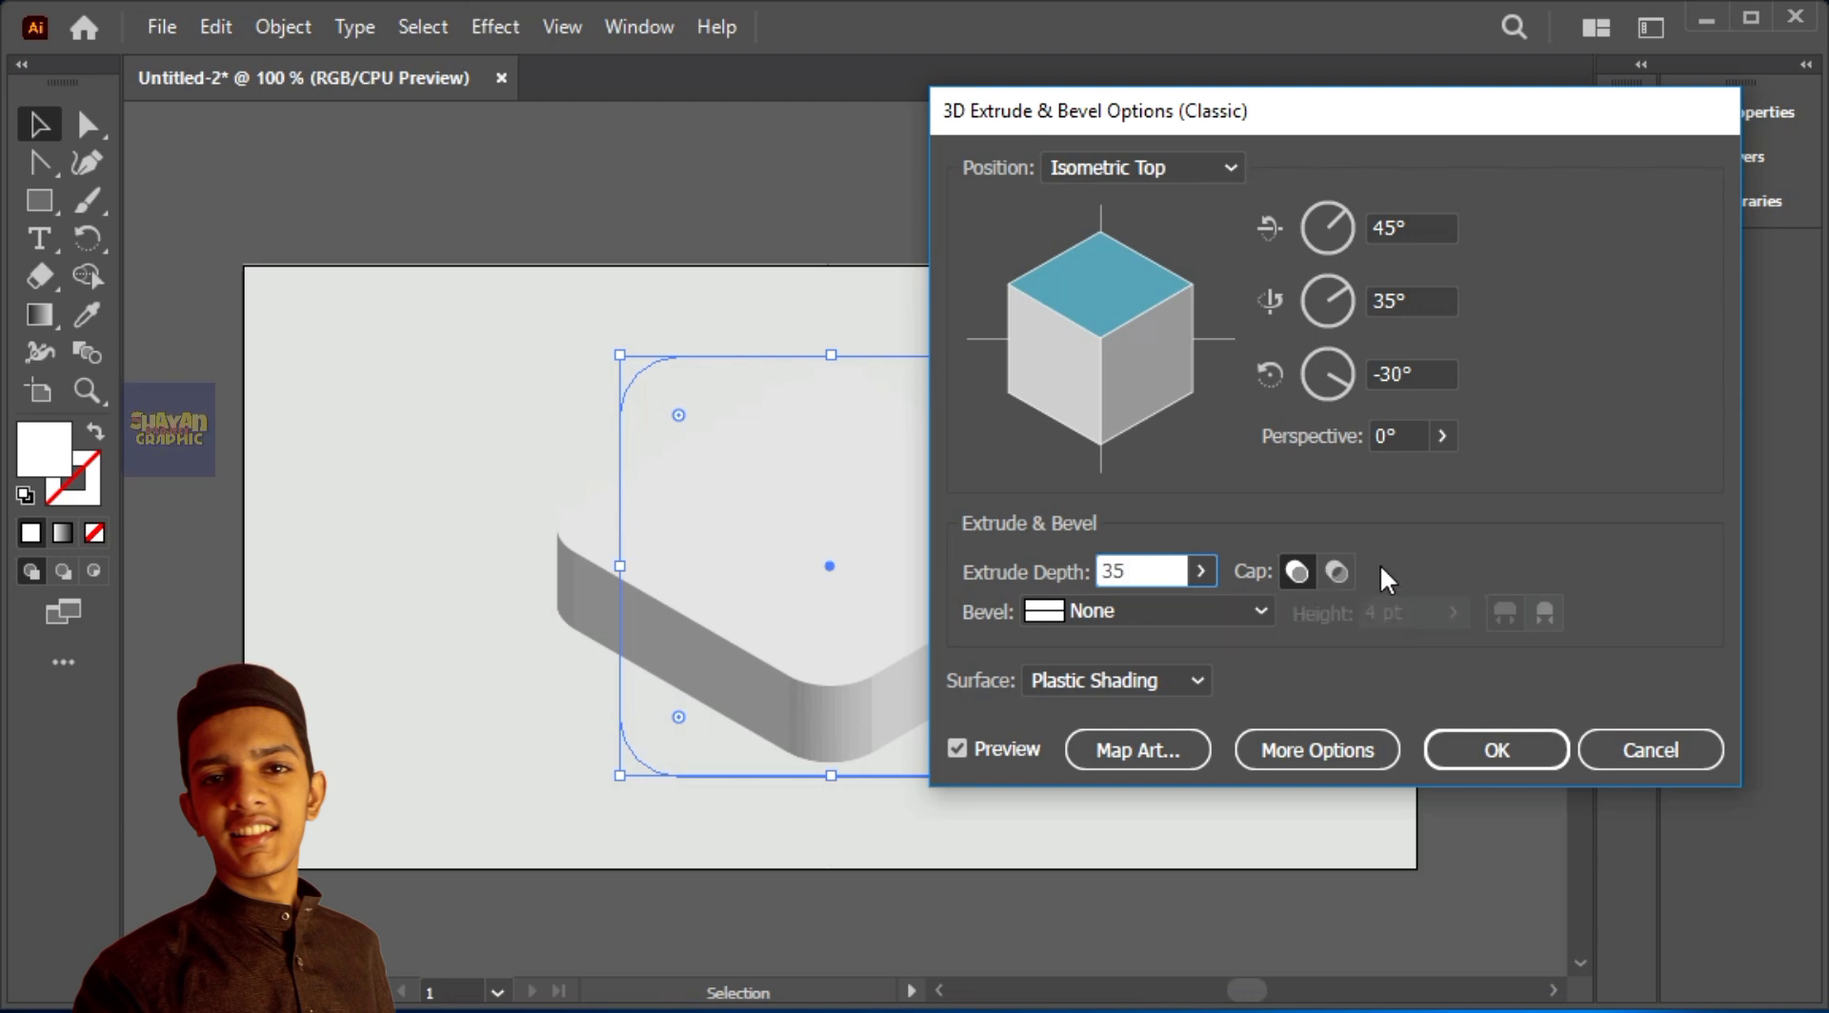
click(1216, 504)
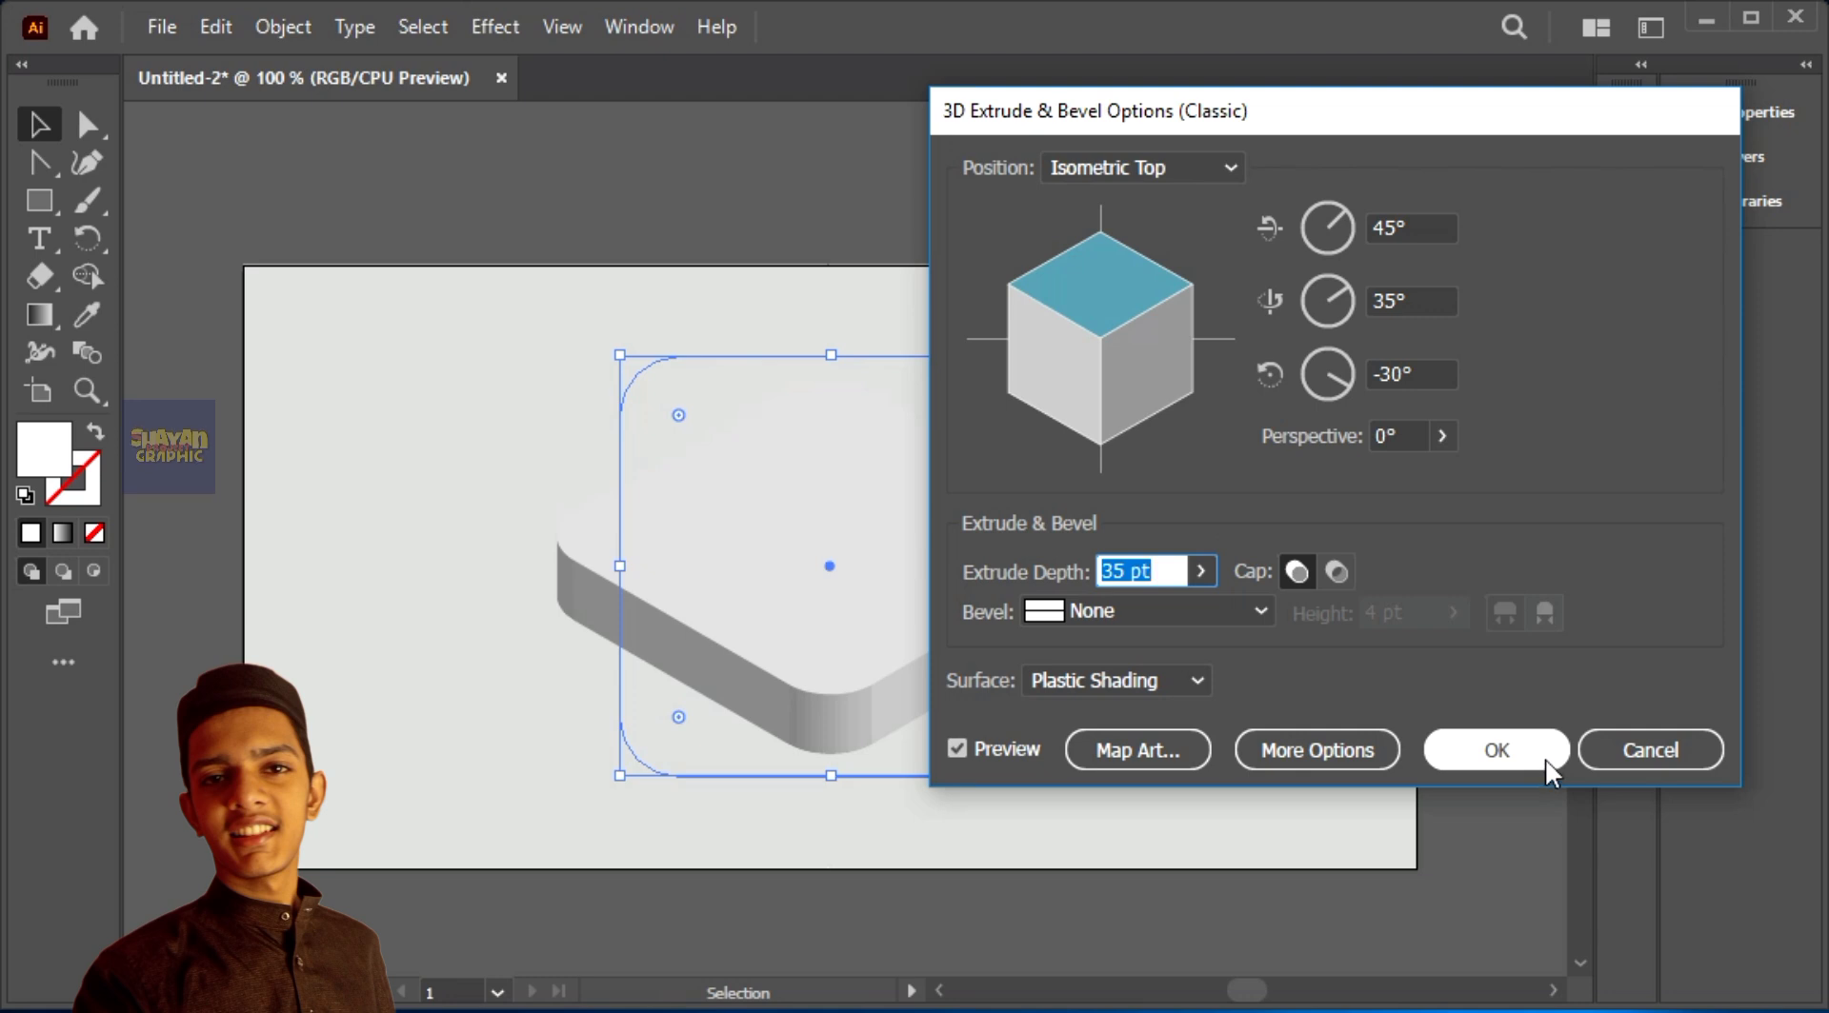
Step: Set the extrude depth to 20 pt and apply the 3D effect
key(BackSpace)
text(20)
click(1322, 516)
click(1496, 749)
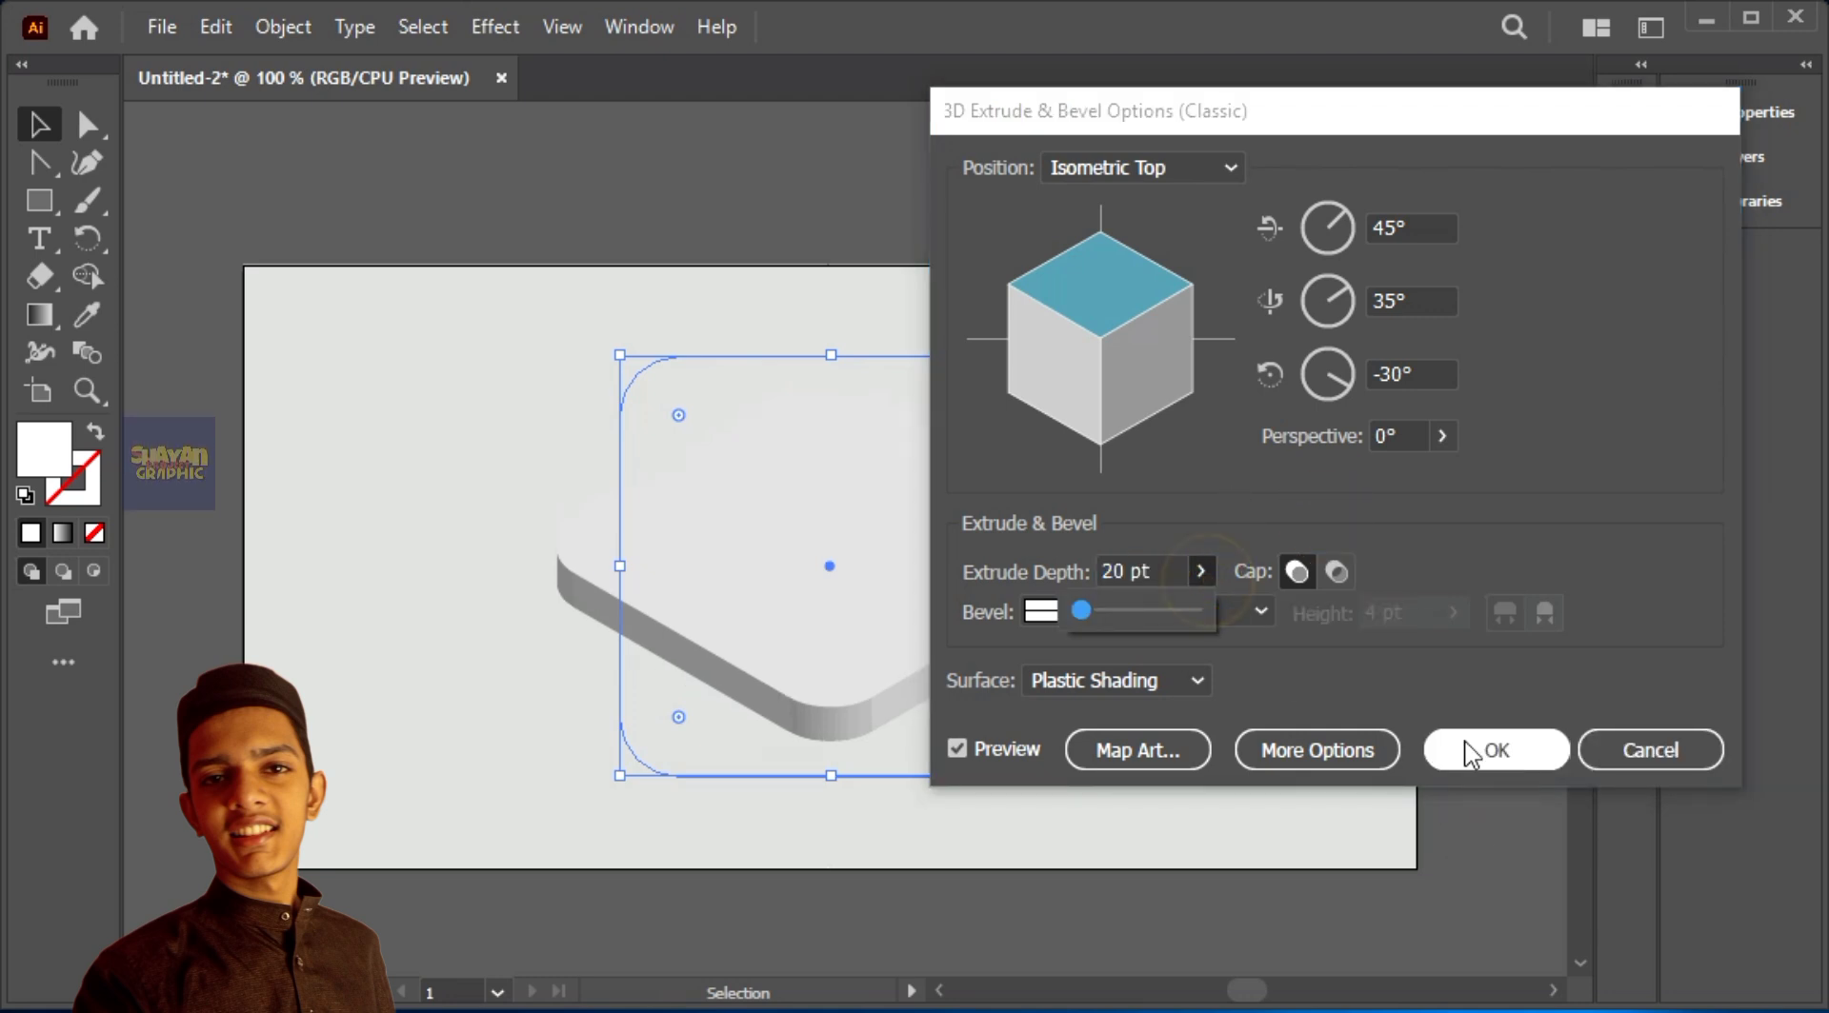
Step: Expand the appearance of the extruded square and ungroup it into separate face shapes
click(1013, 572)
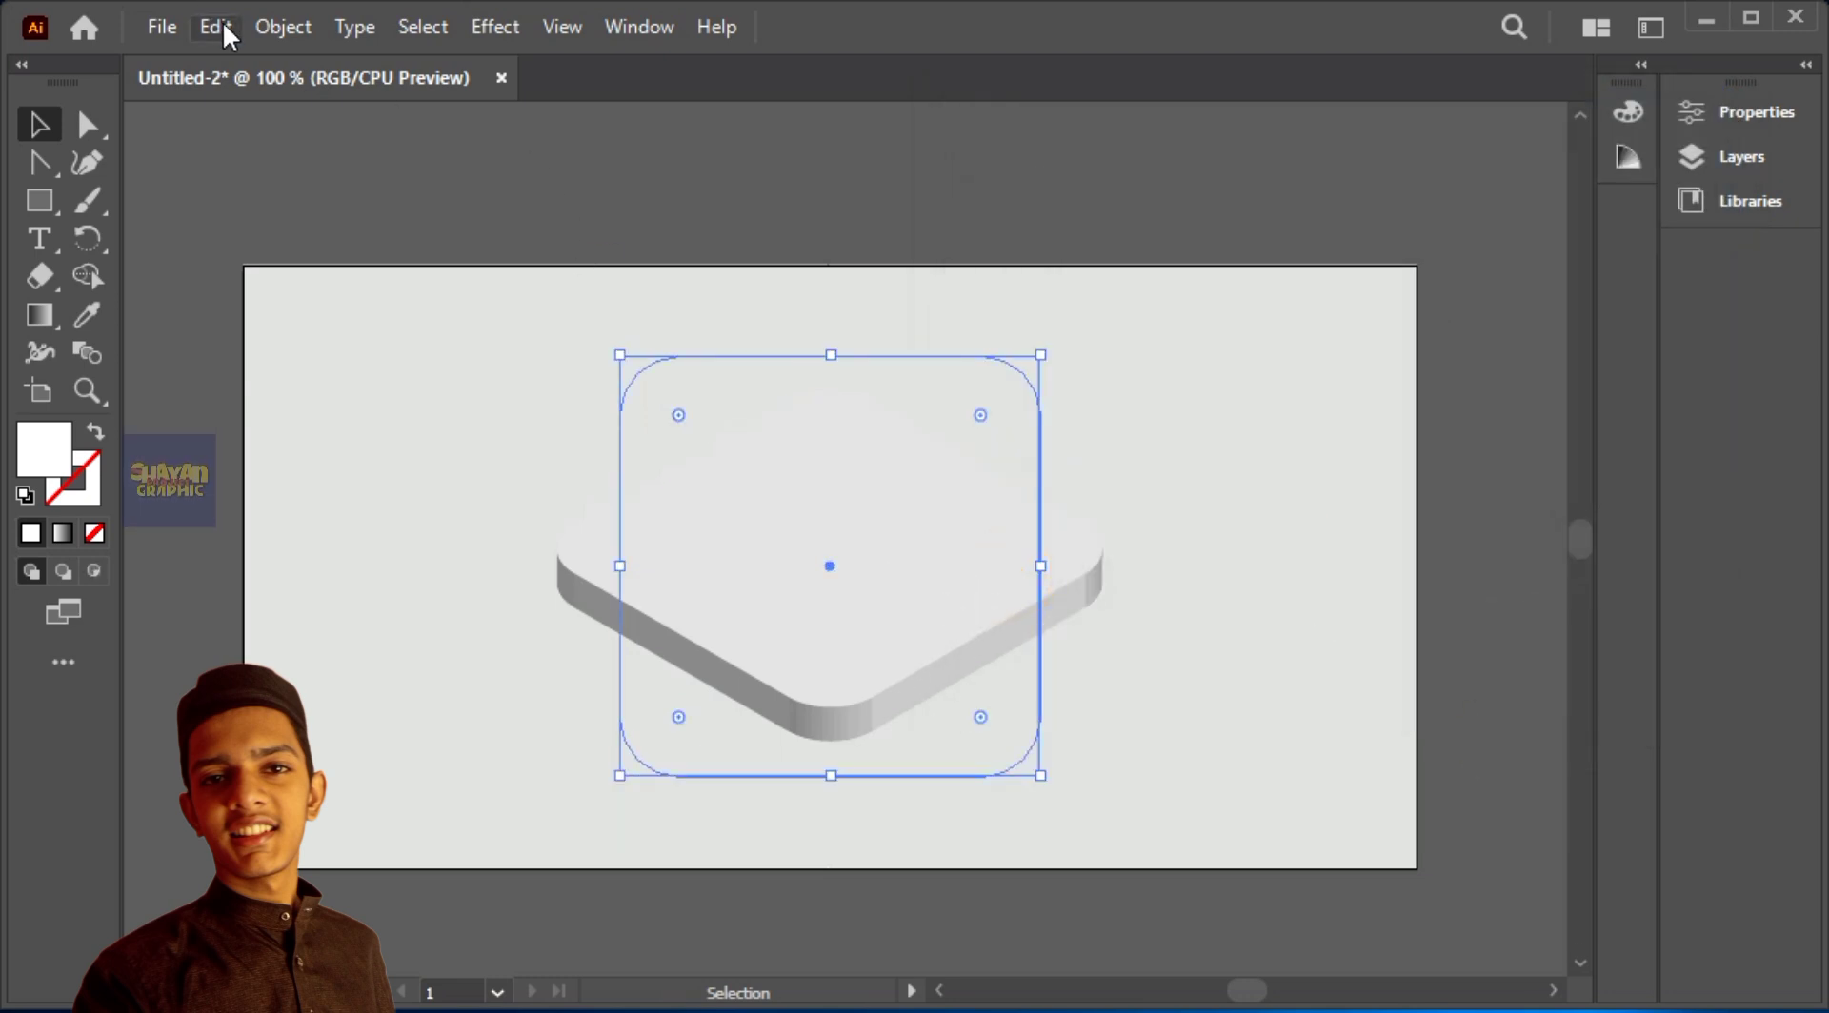
click(290, 26)
click(429, 425)
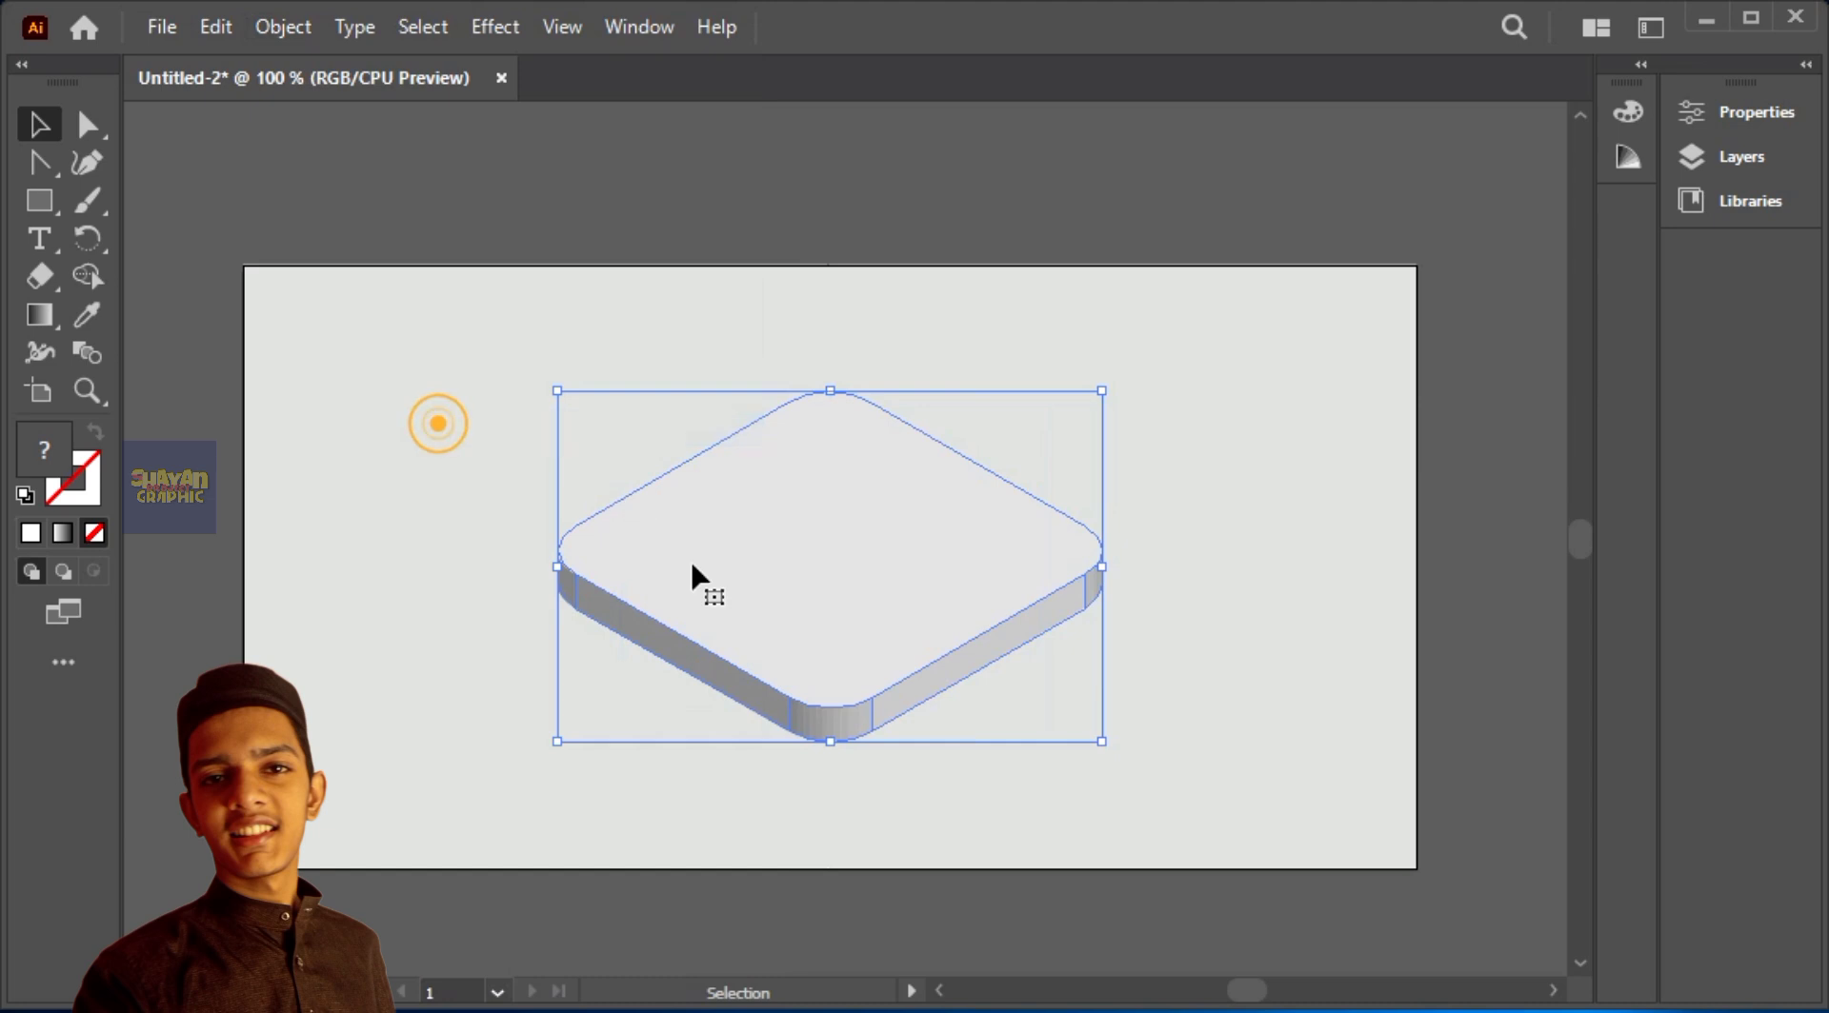
right_click(793, 686)
click(876, 1009)
right_click(788, 326)
click(978, 795)
Step: Unite all the side wall pieces of the slab using Pathfinder, leaving out the top face
click(1158, 636)
click(907, 559)
click(1076, 598)
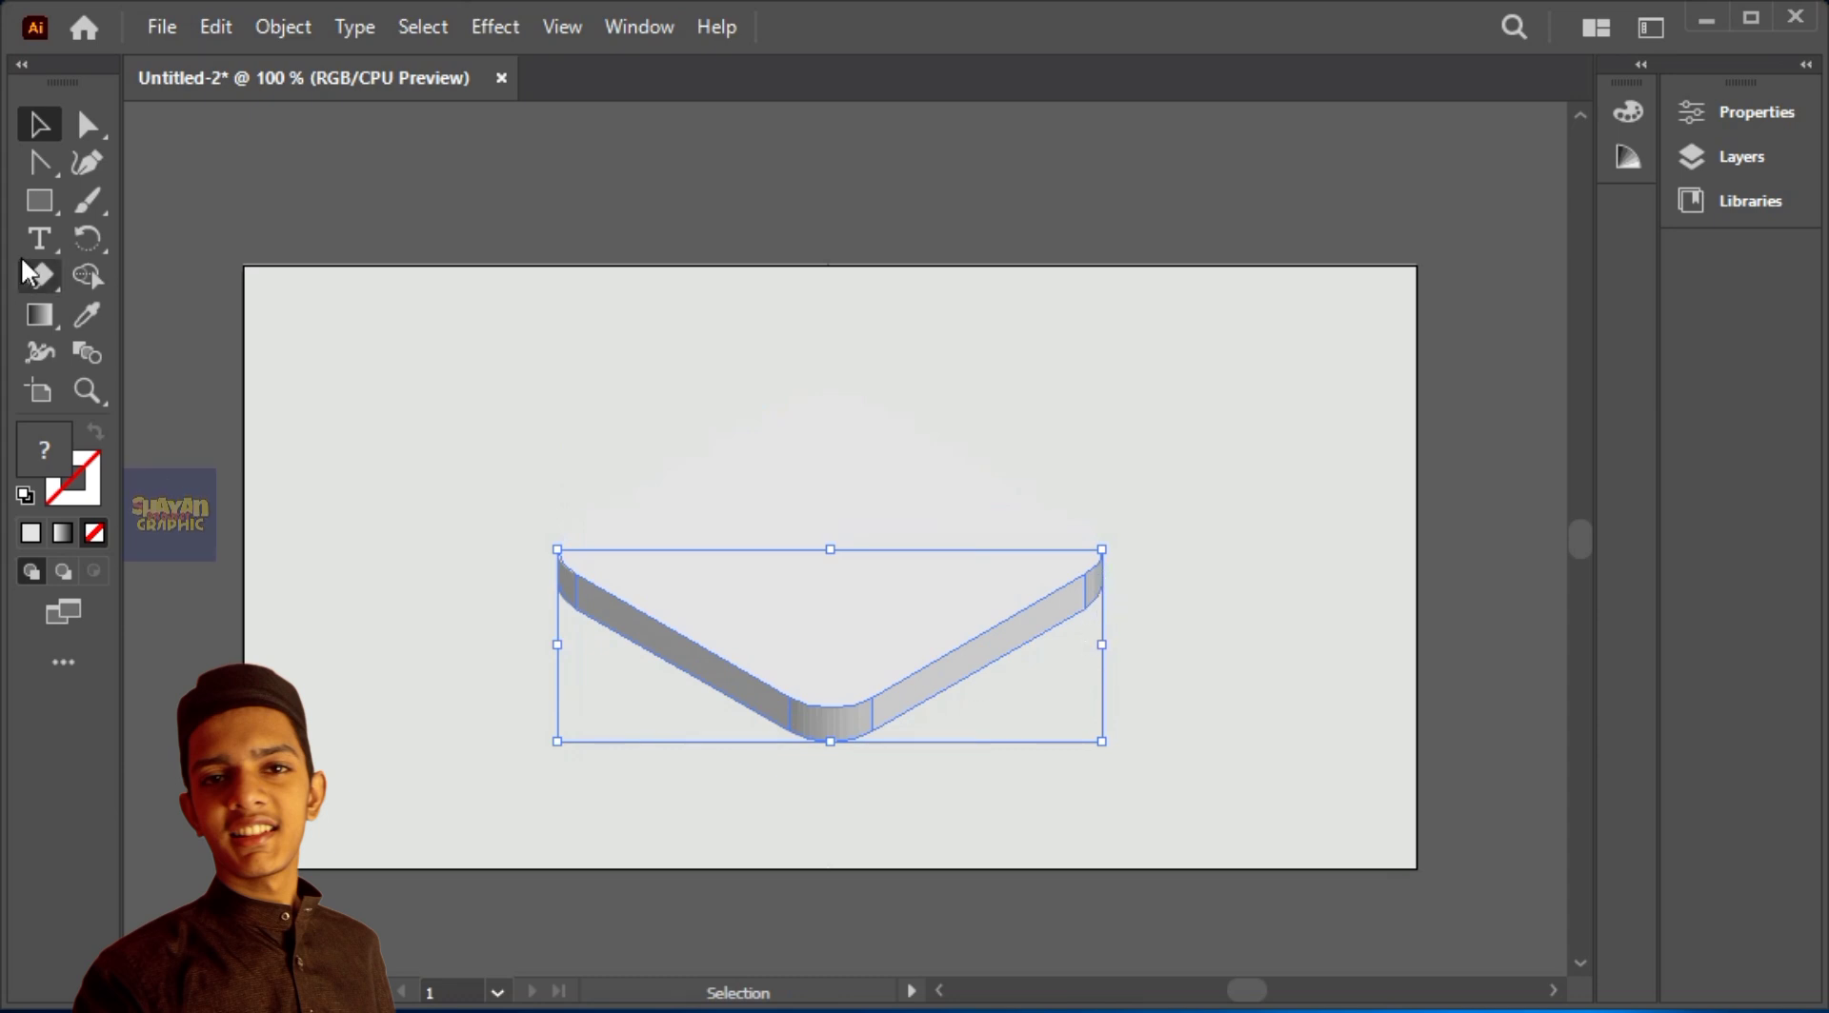
key(shift+m)
click(646, 29)
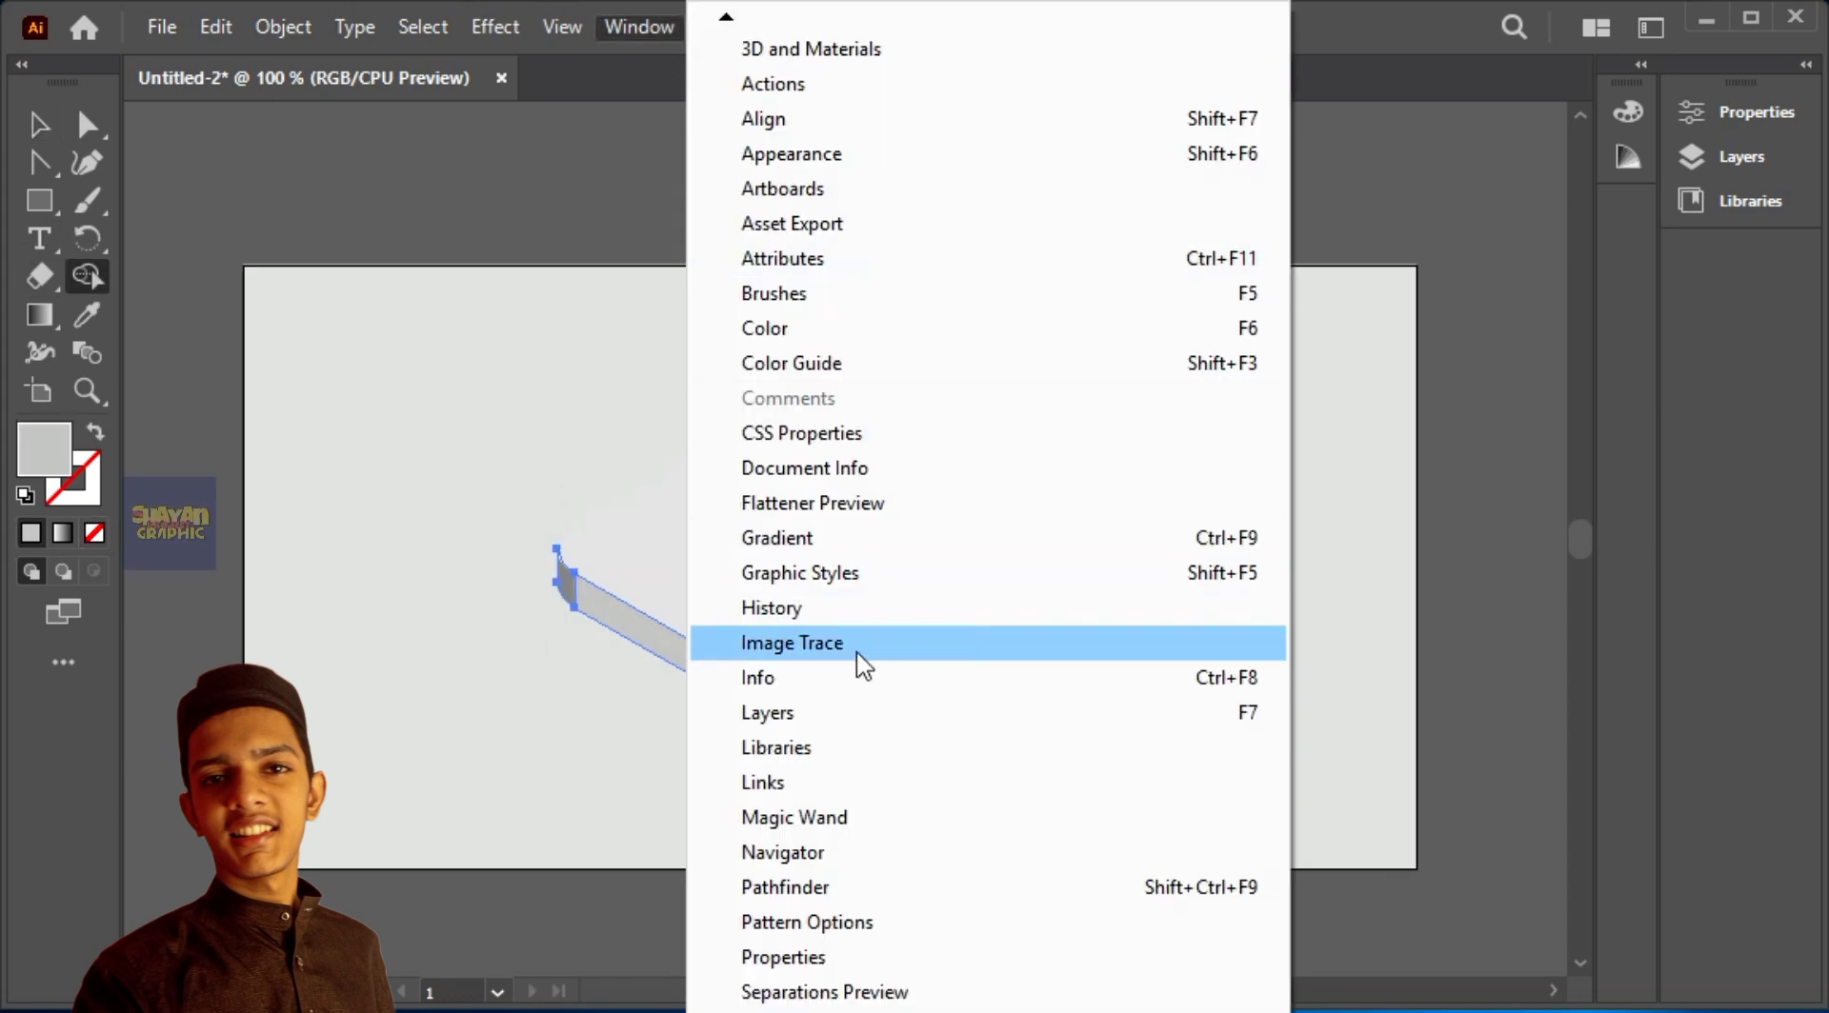
click(838, 887)
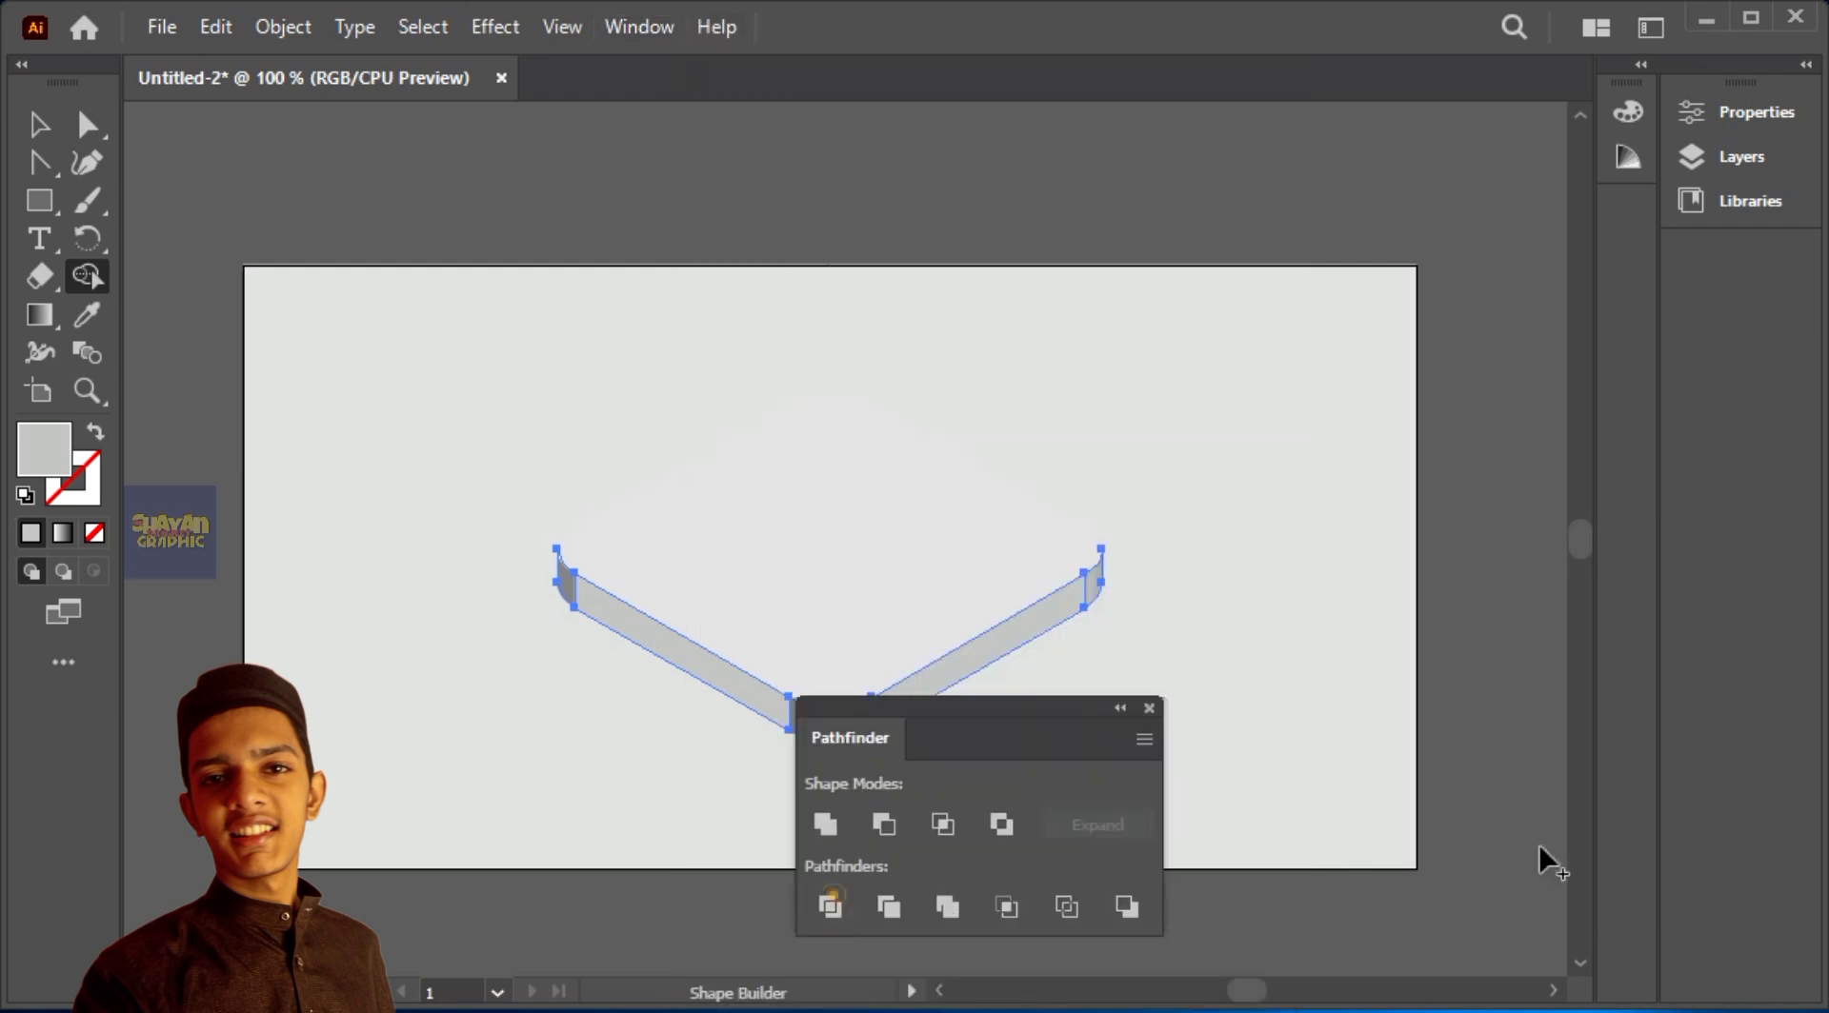
drag(859, 735, 1470, 569)
click(1436, 658)
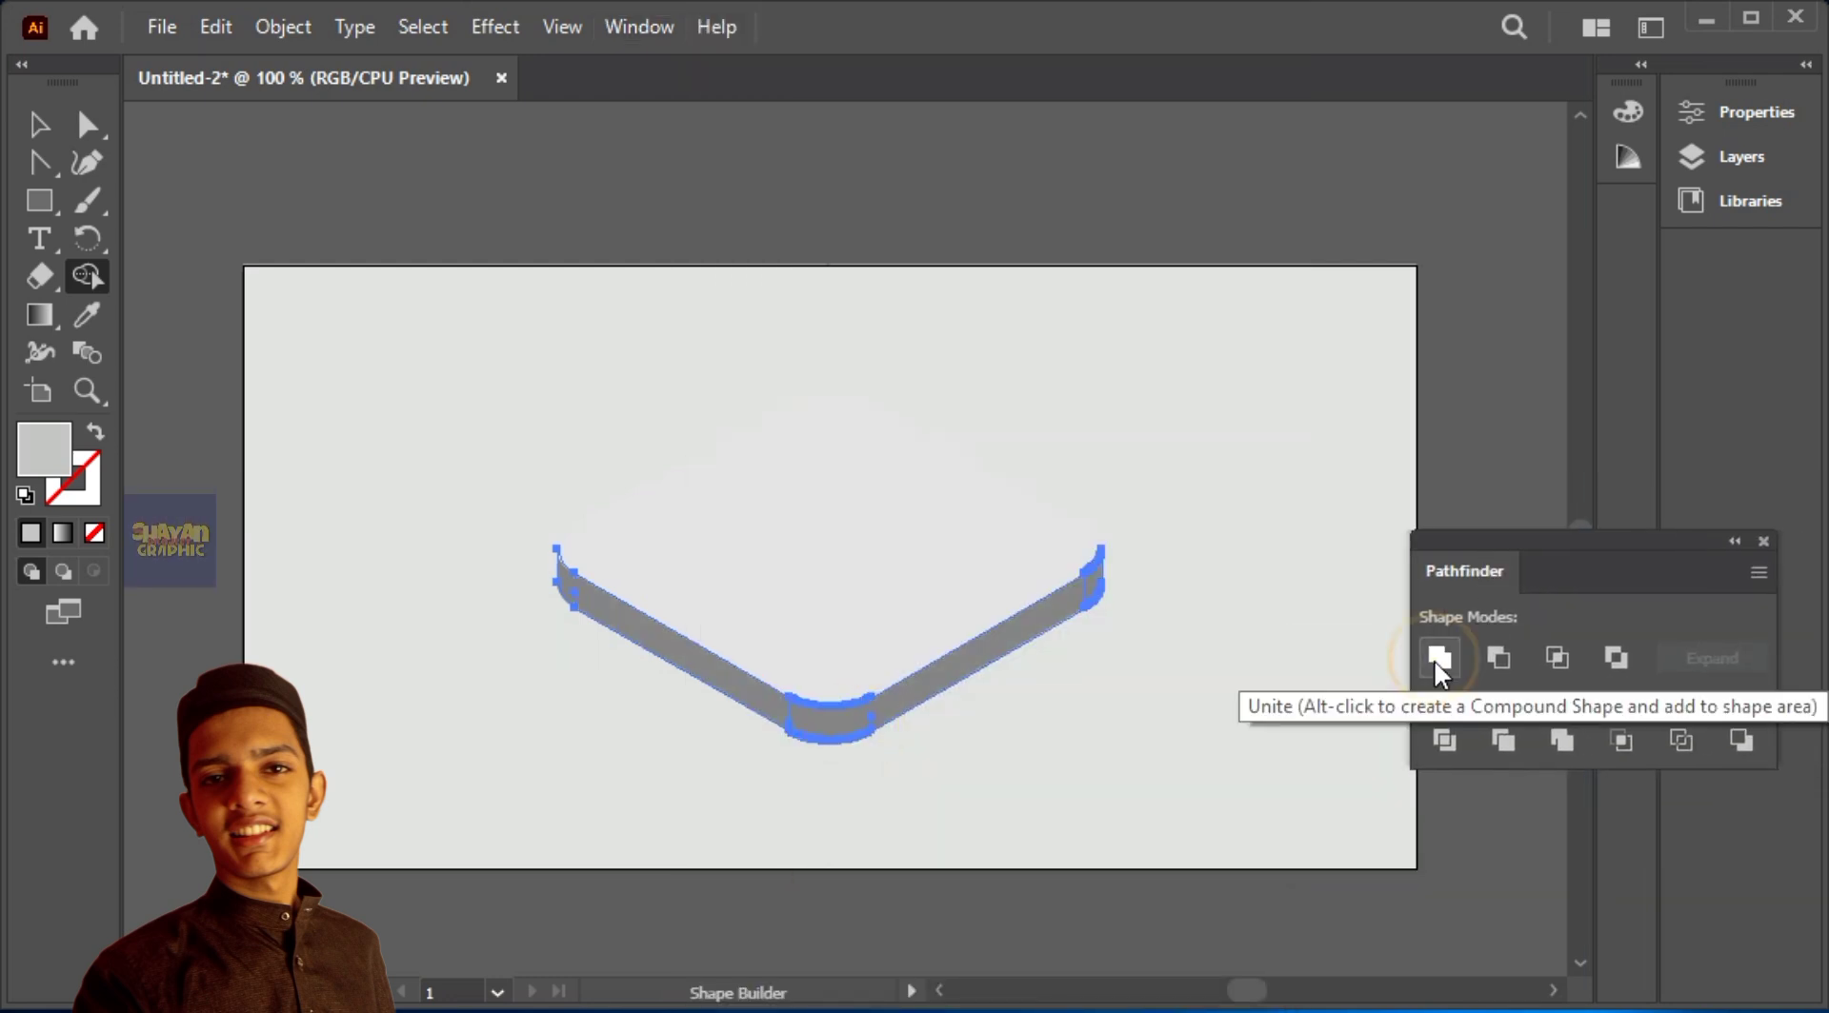
click(39, 132)
click(908, 173)
Step: Select the slab's top face to check that it is separate from the side walls
click(880, 443)
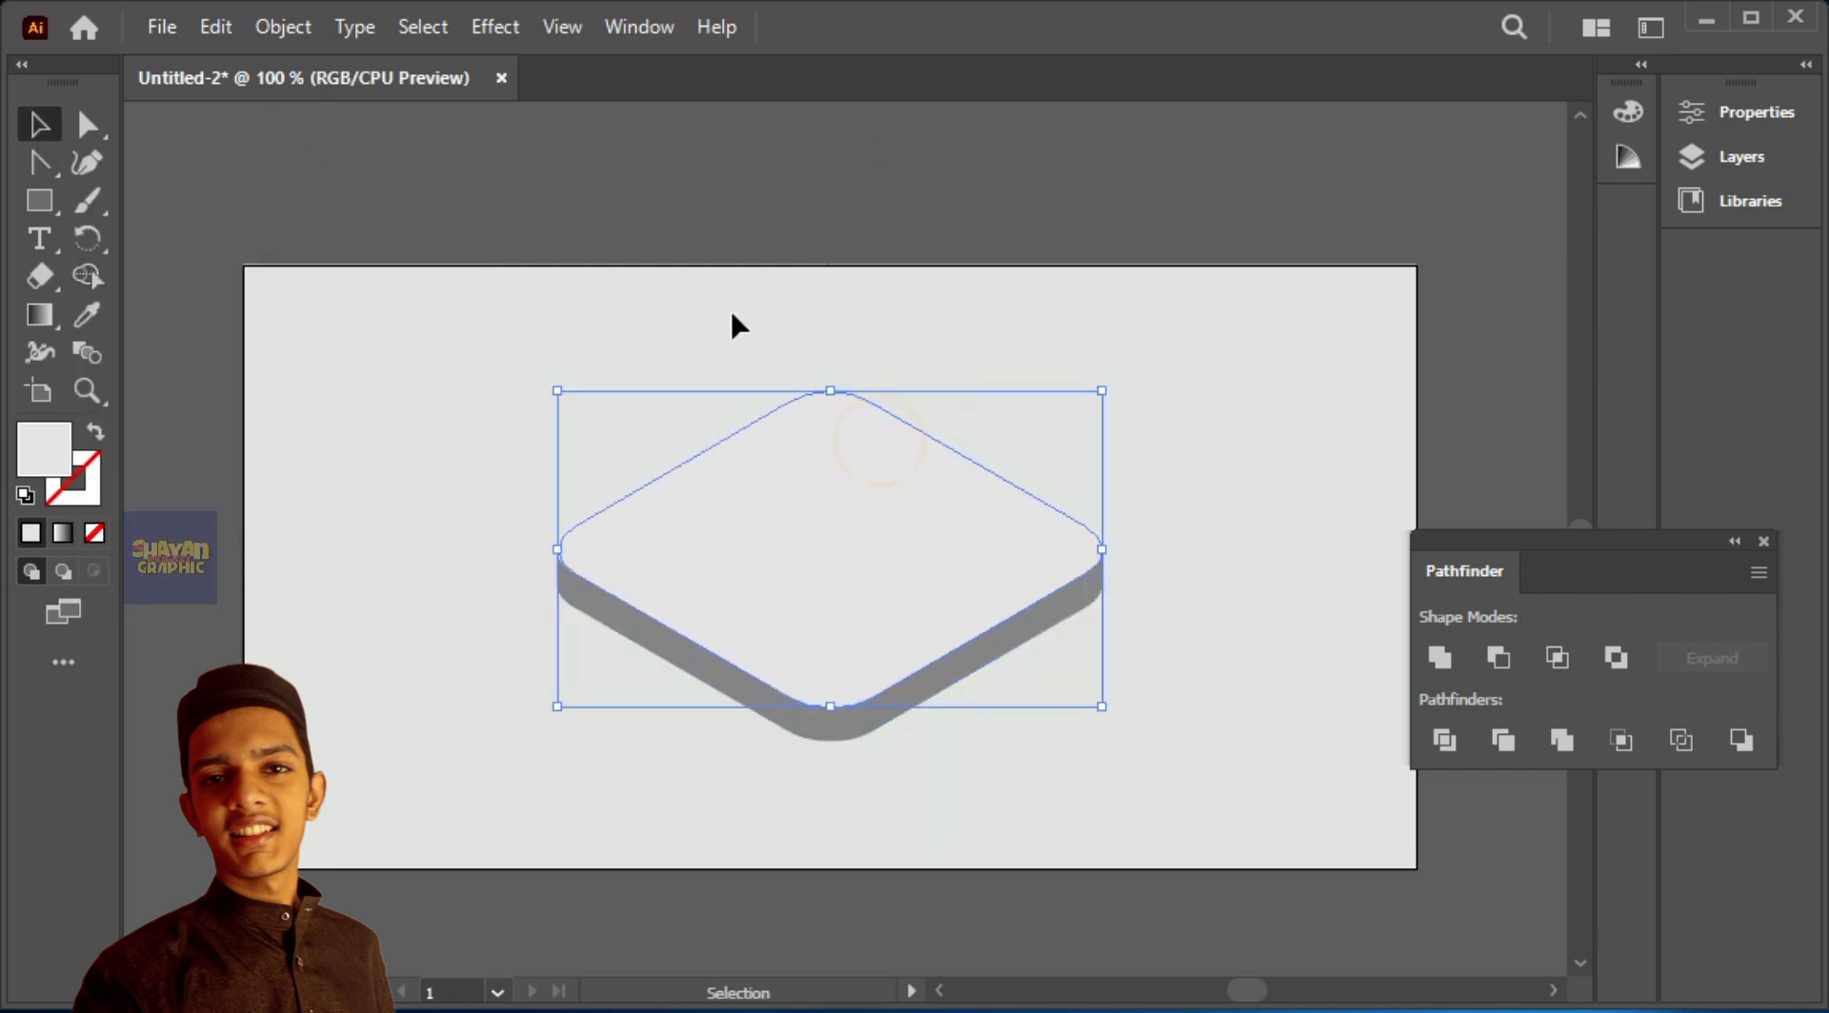
click(1017, 276)
click(987, 478)
click(1322, 320)
Step: Fill the united side walls of the slab with grey C1C1C1
click(930, 678)
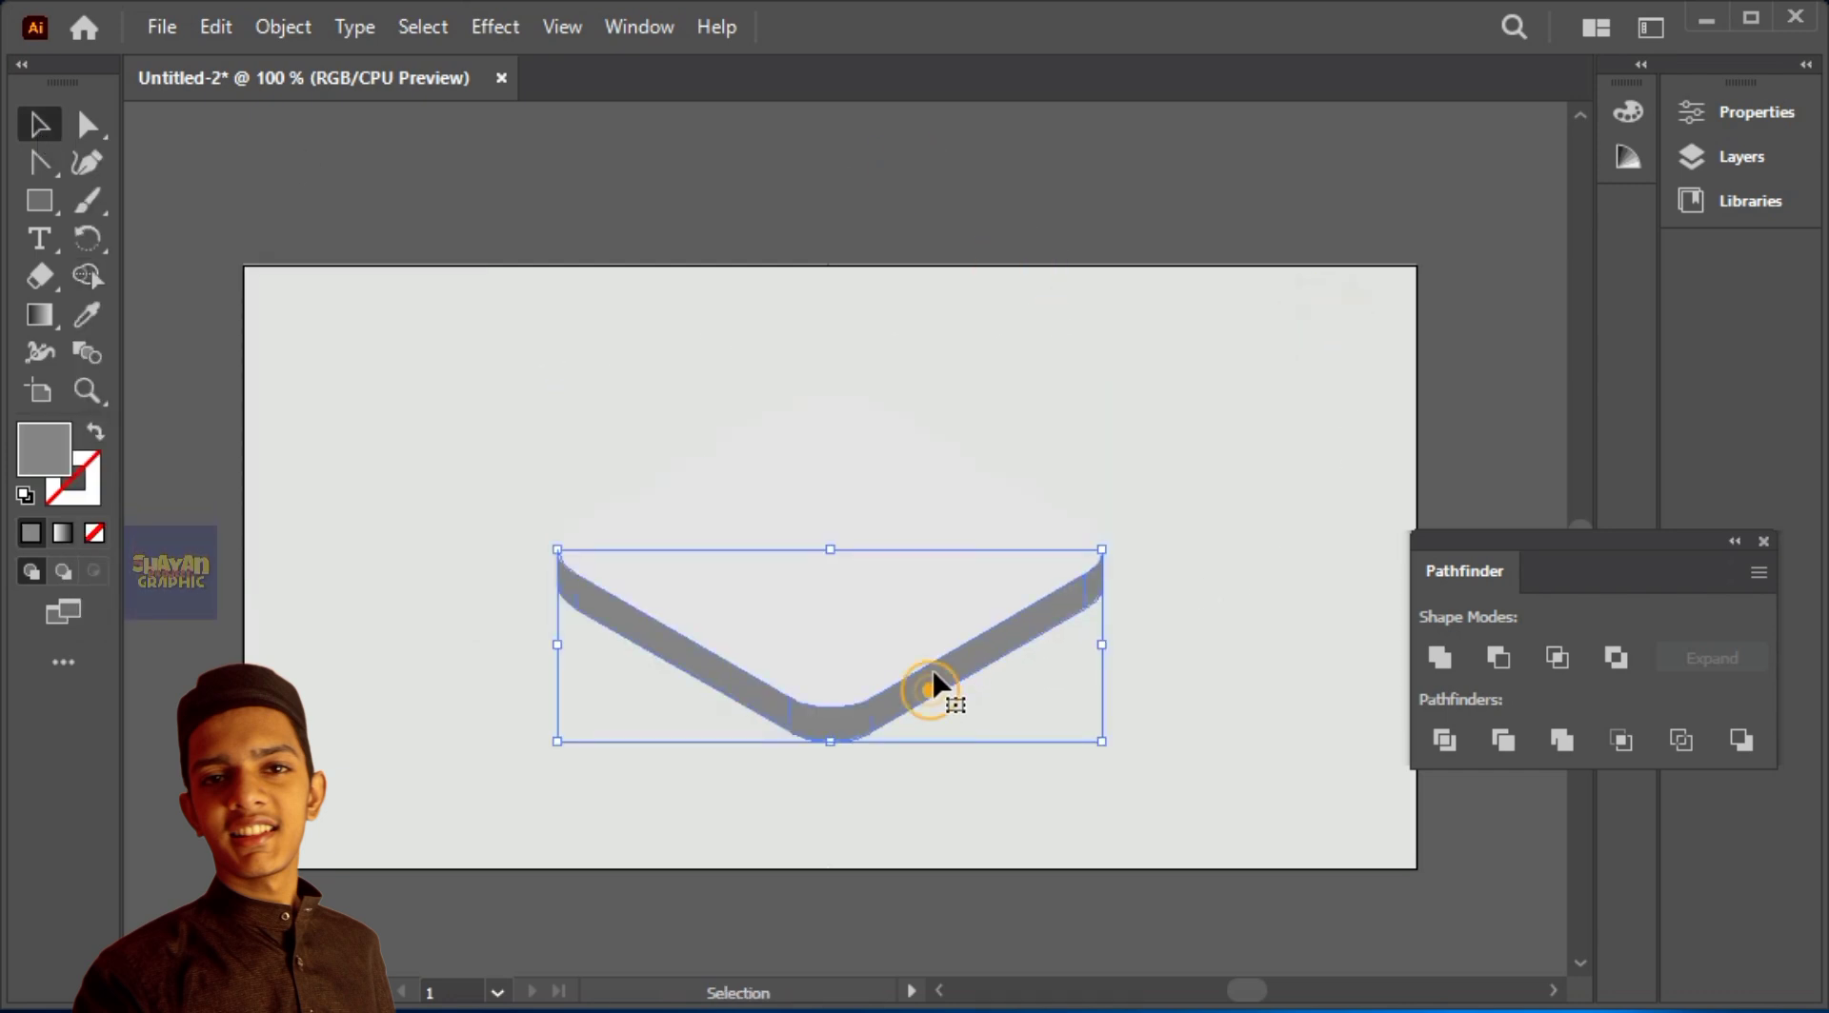
double_click(44, 448)
click(1287, 461)
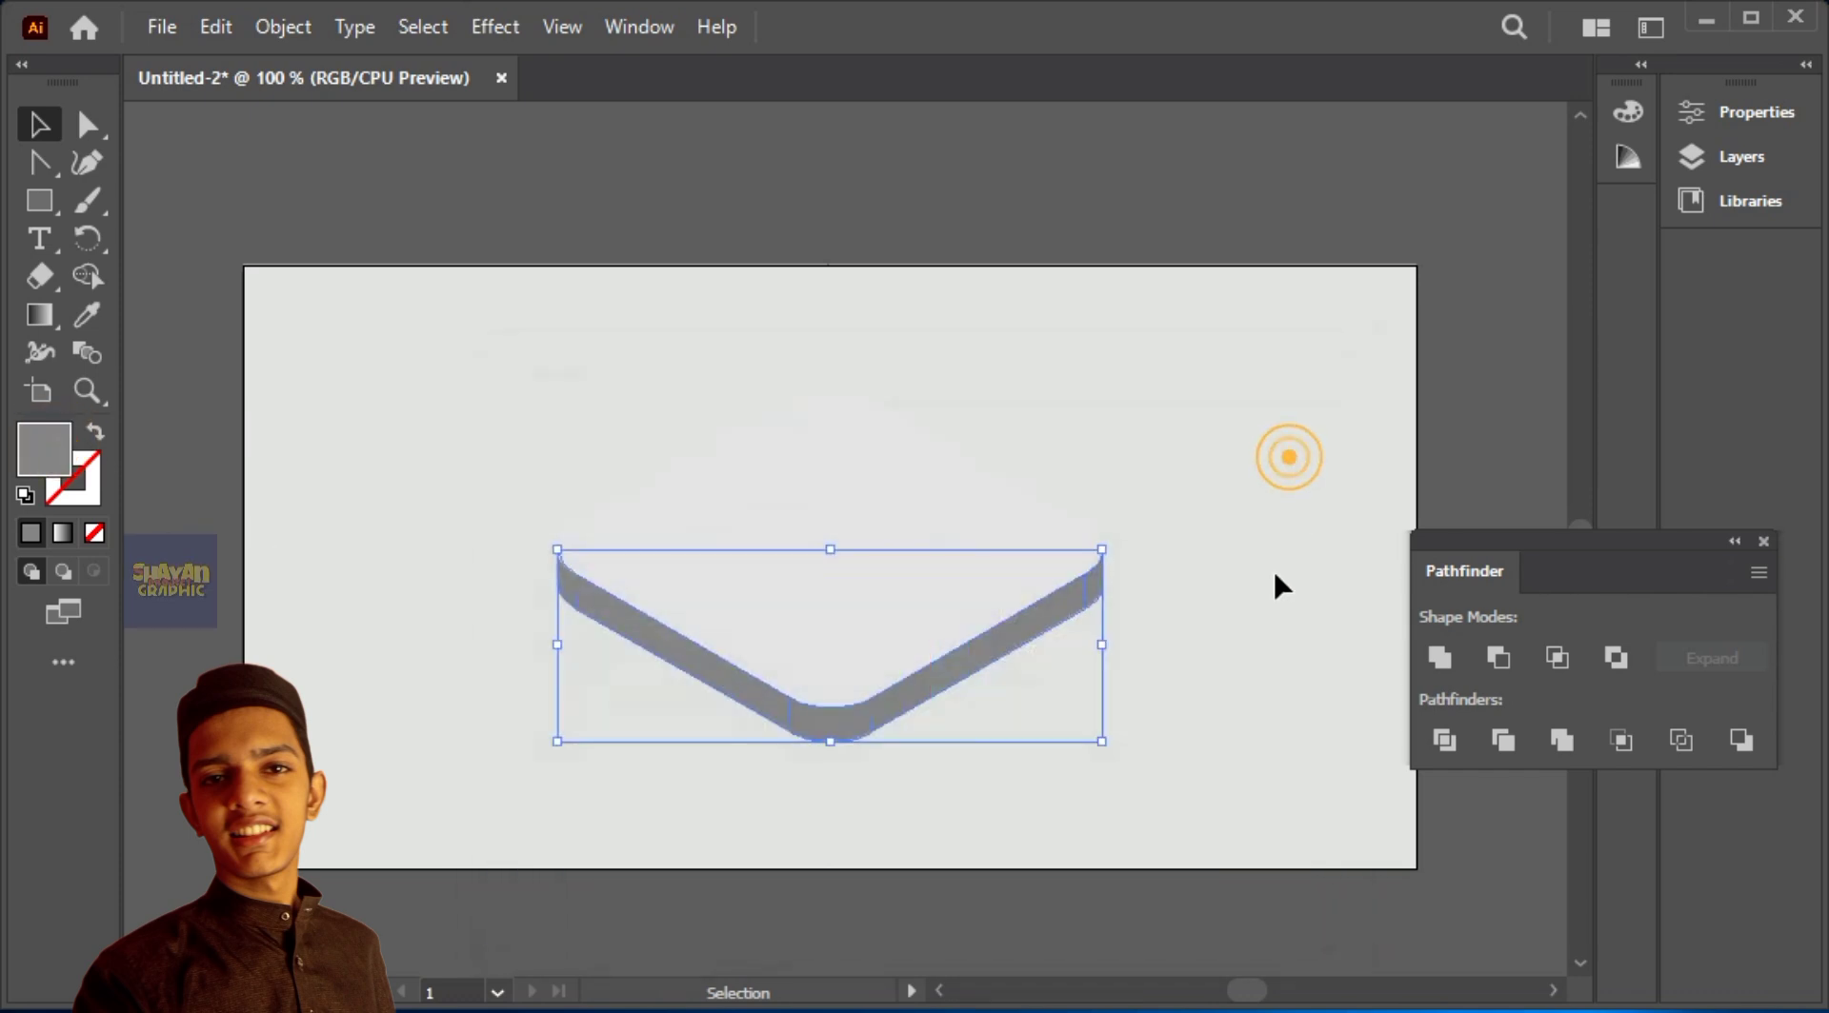
double_click(44, 462)
text(C1C1C1)
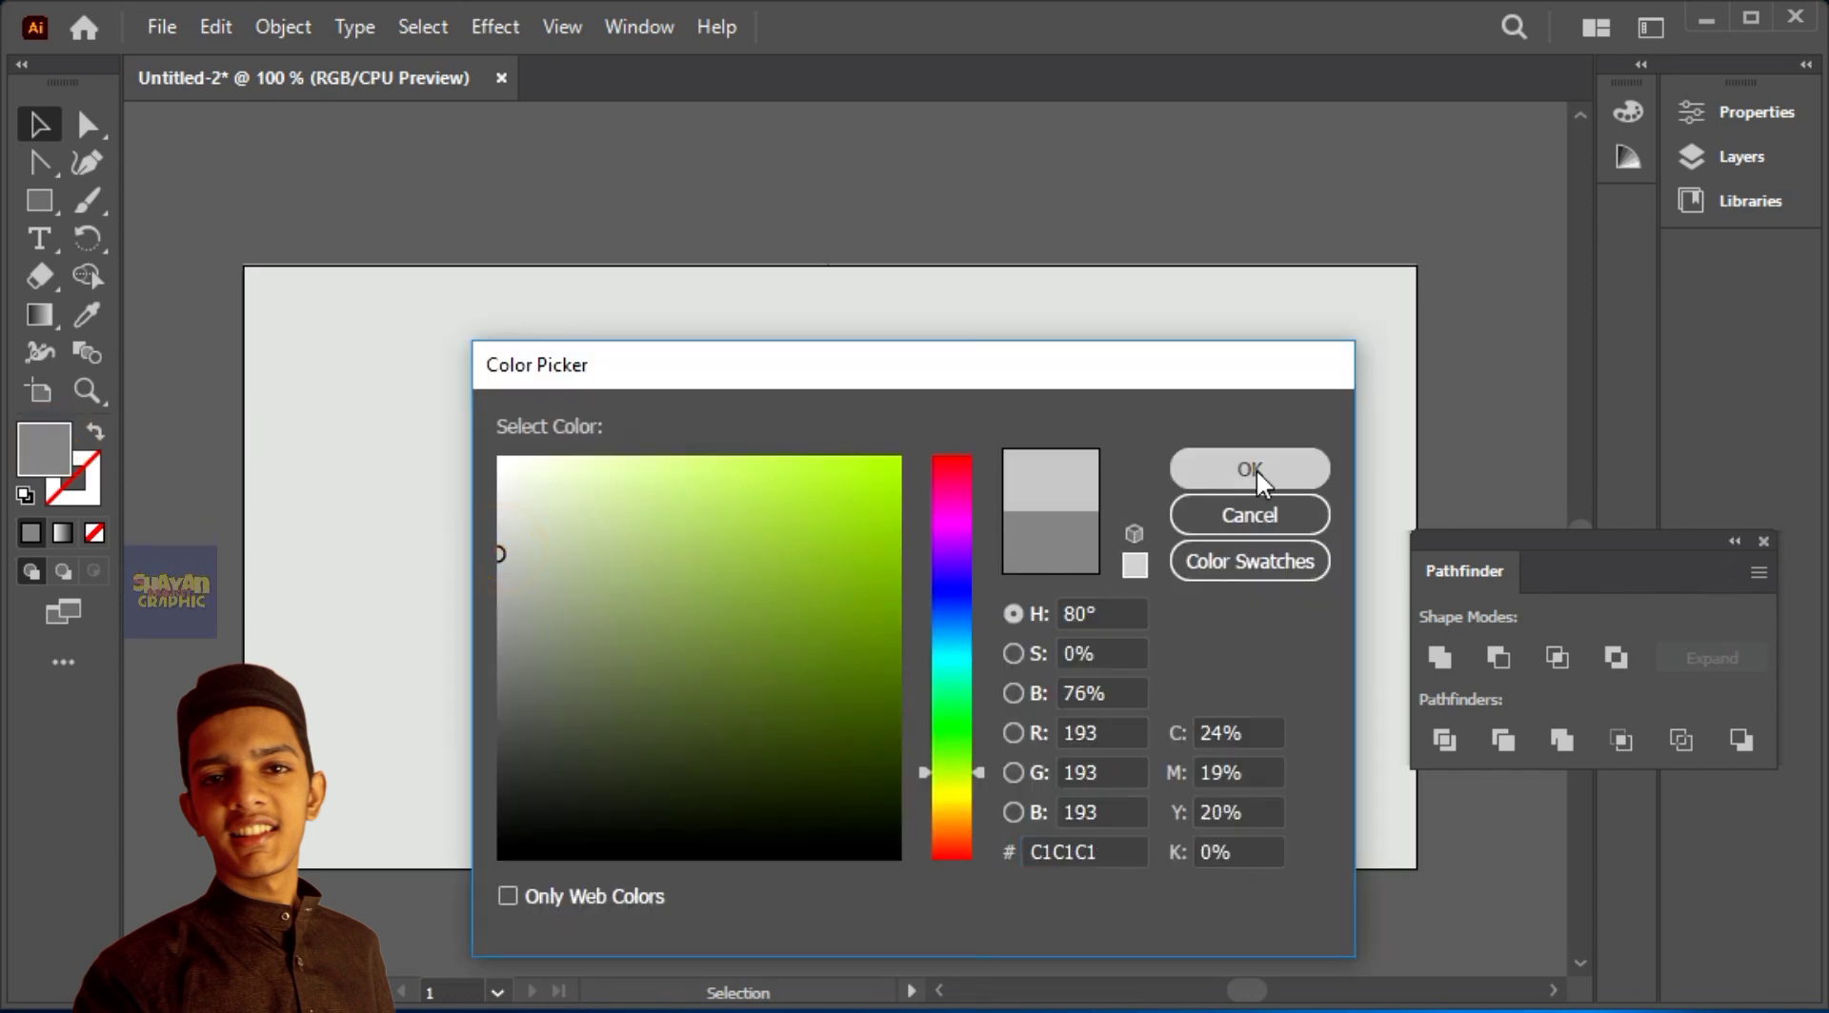
click(1249, 468)
Step: Fill the background rectangle behind the slab with white FFFFFF
click(1036, 396)
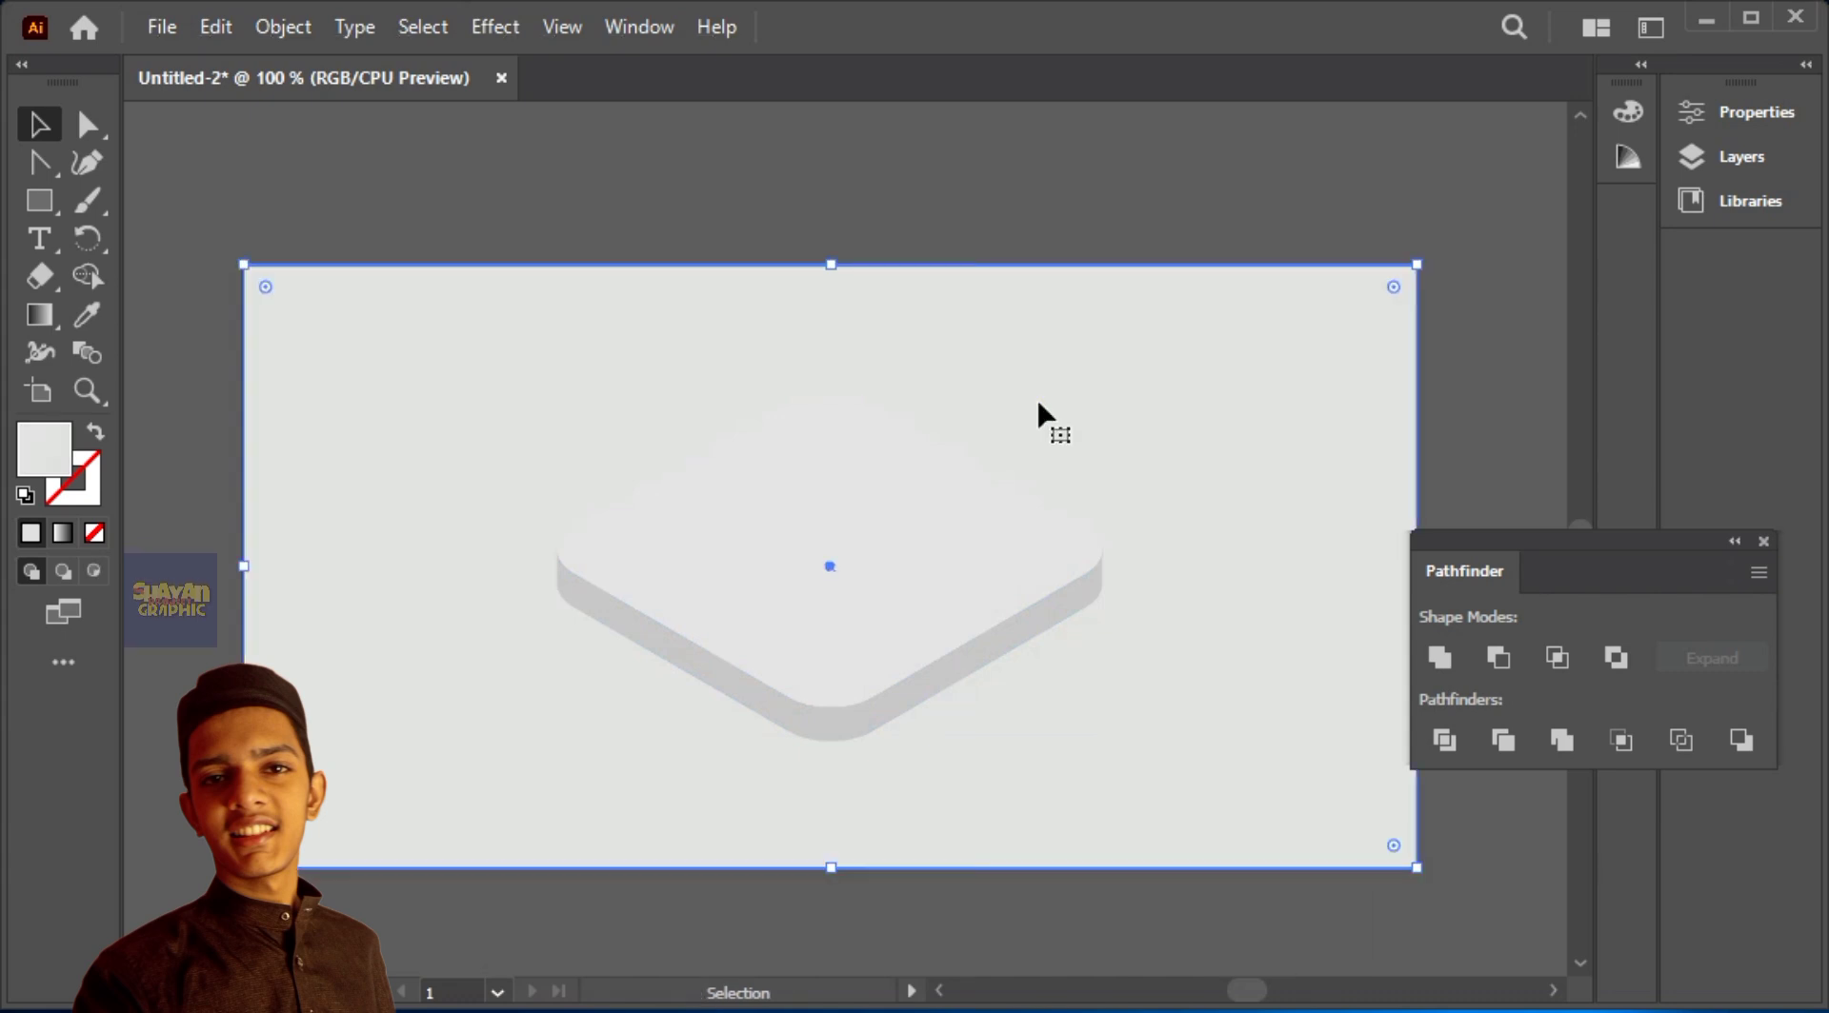
double_click(44, 448)
text(ffffff)
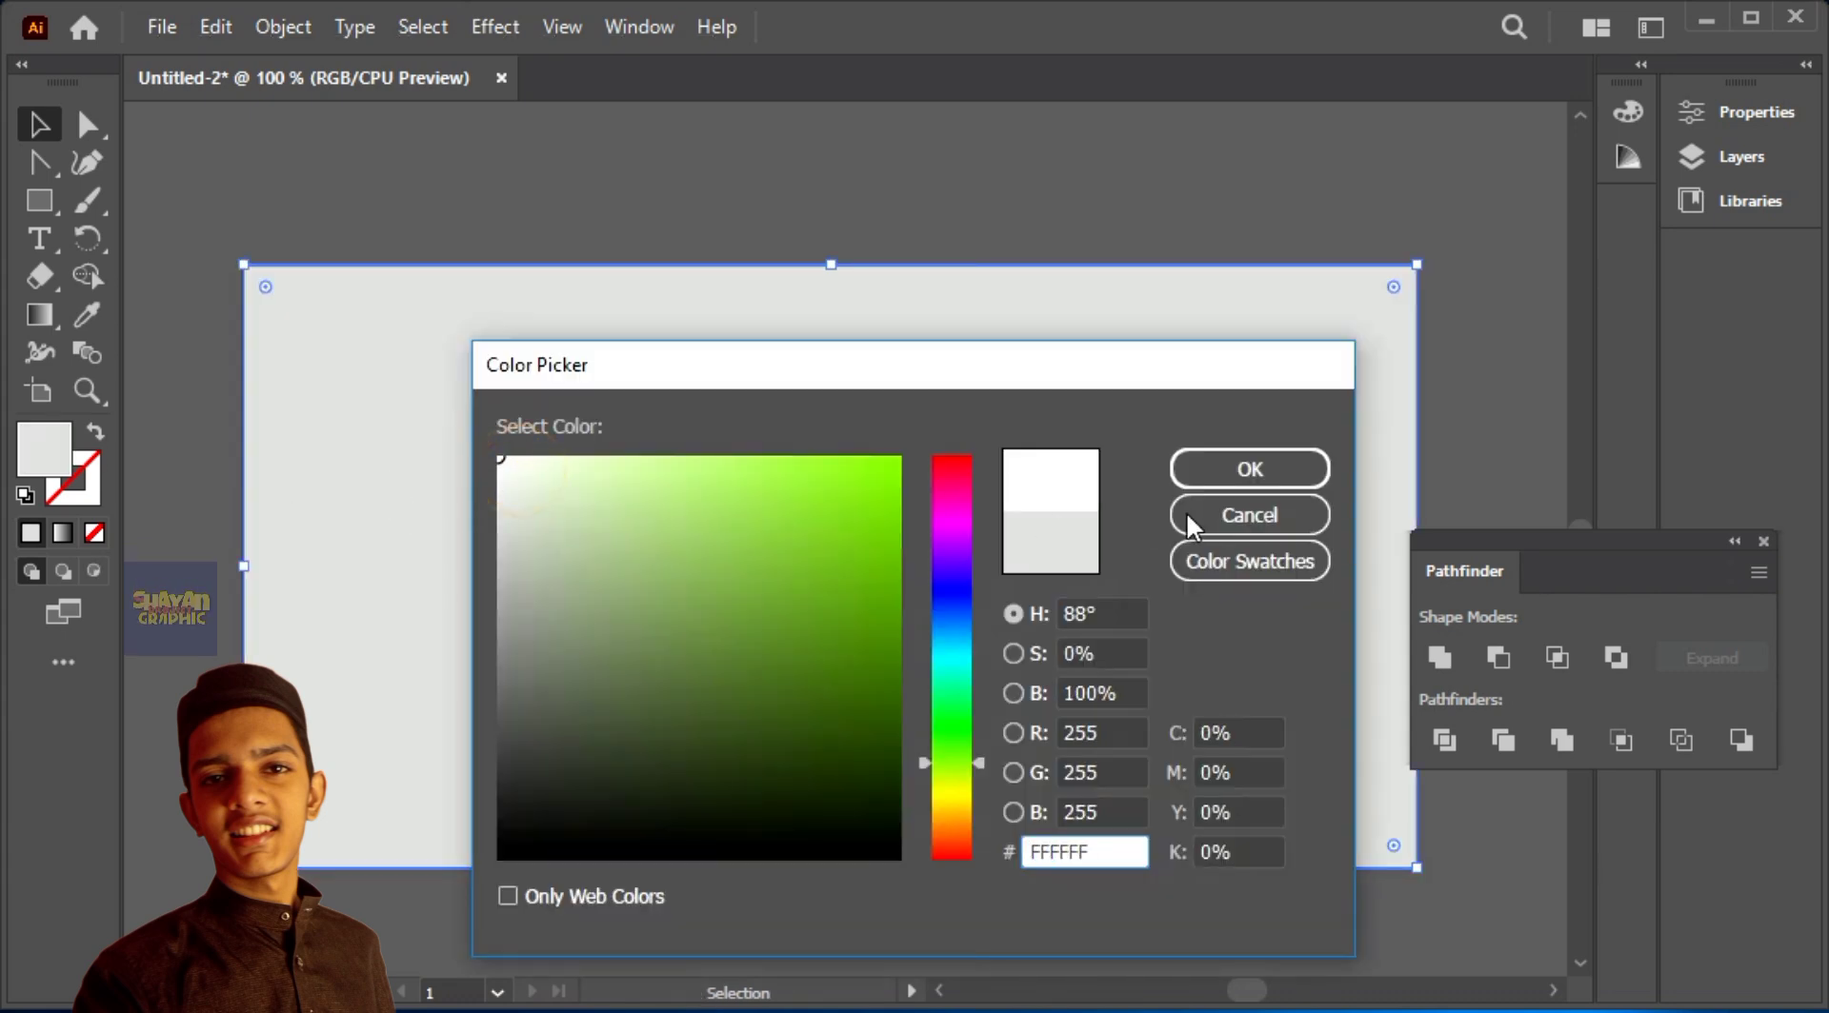
click(1252, 475)
double_click(44, 447)
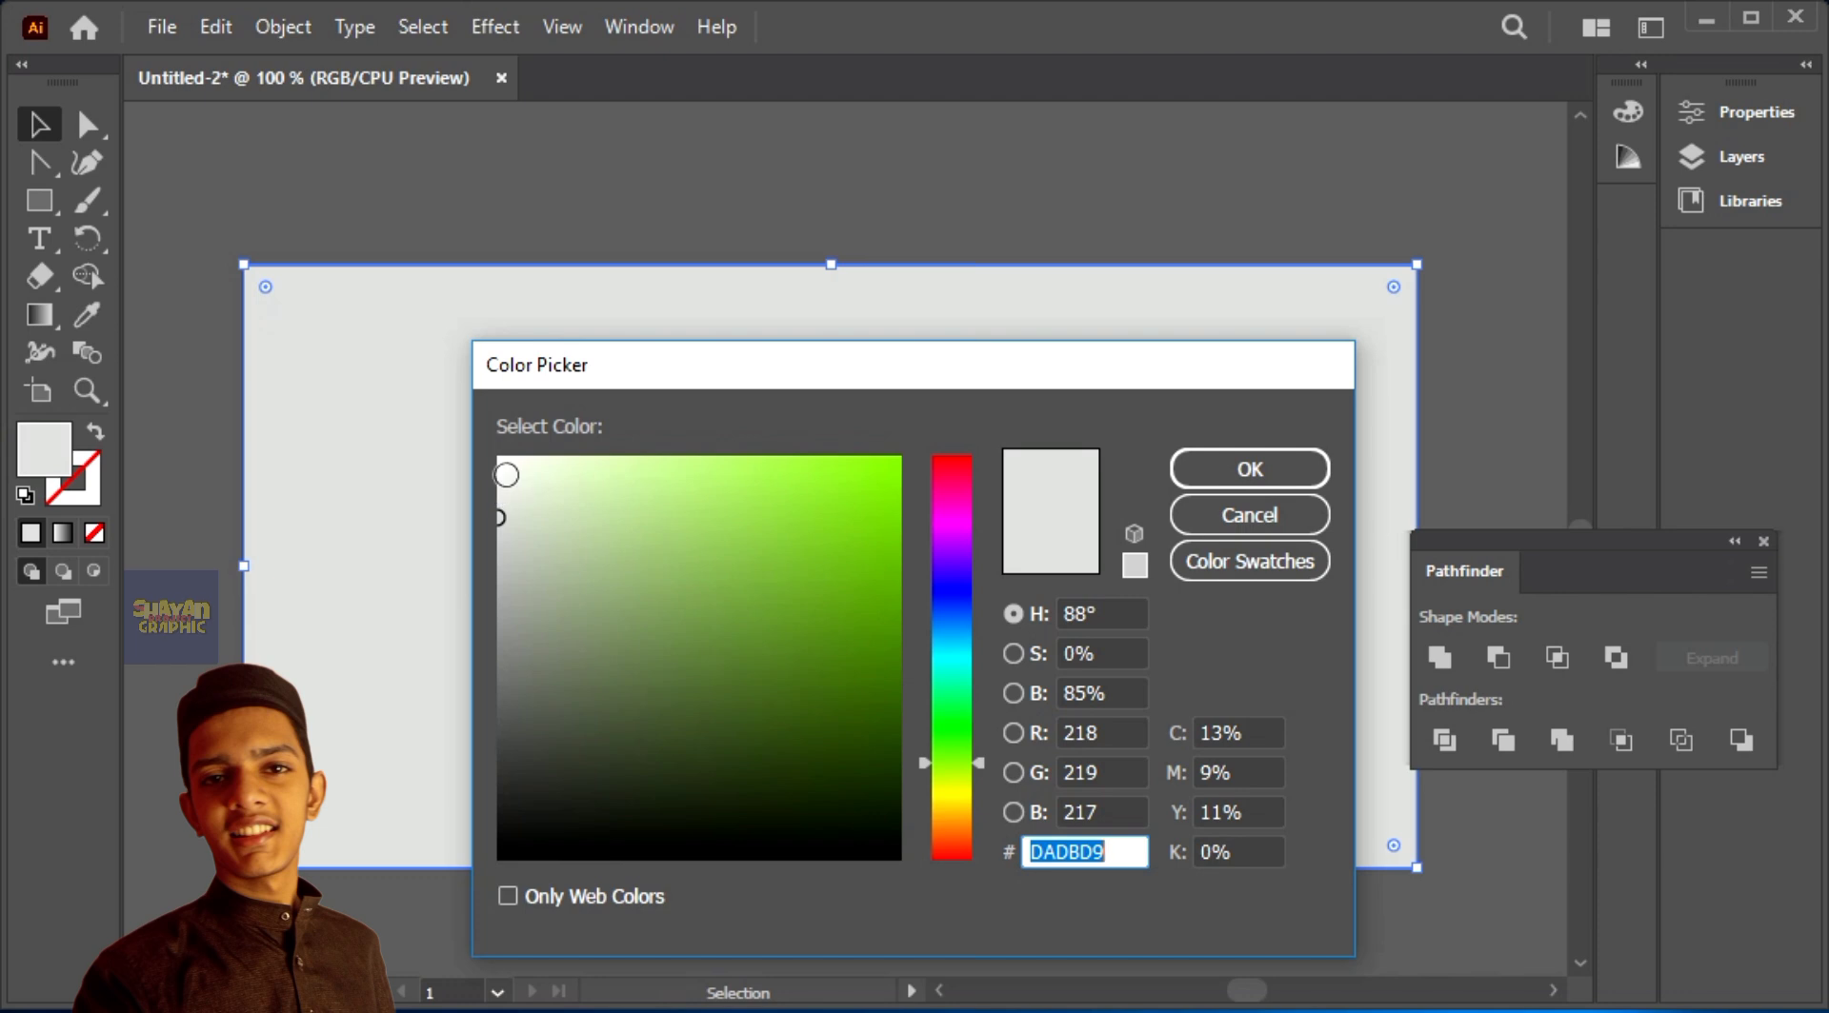
click(500, 462)
click(1191, 462)
click(1134, 204)
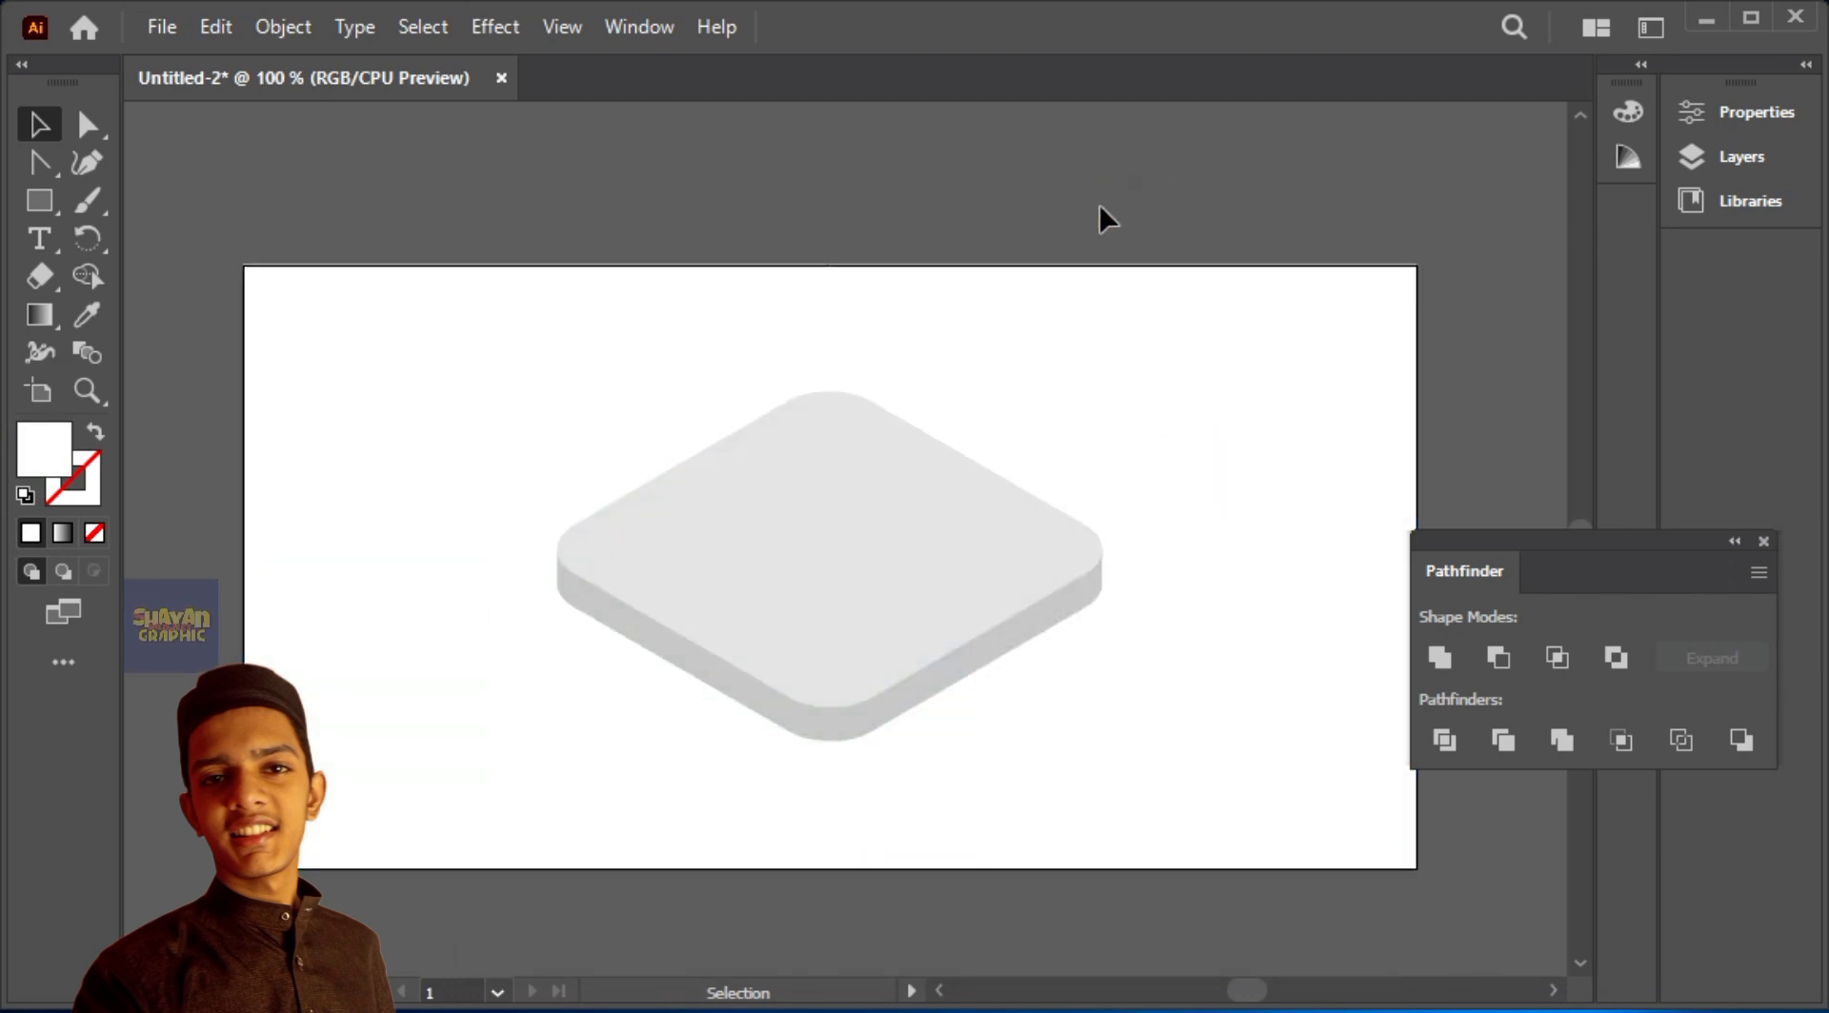
Step: Fill the slab's top face with white FFFFFF
key(ctrl+plus)
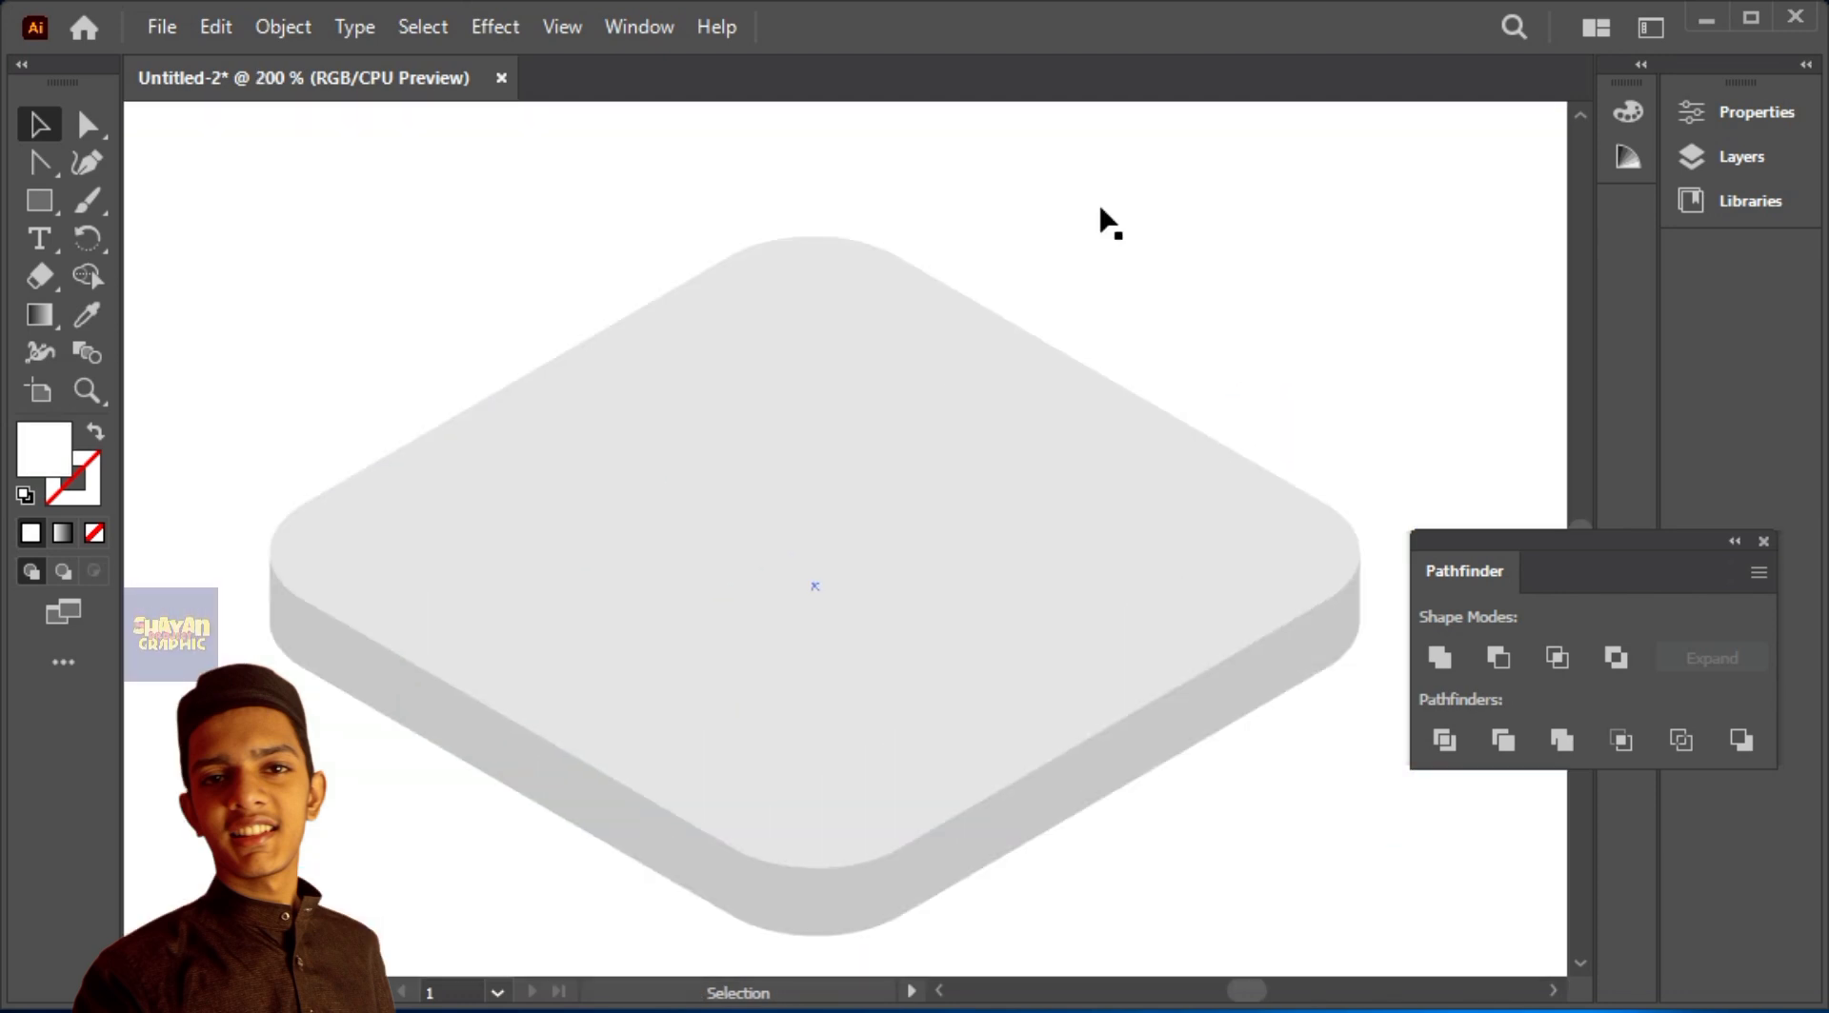
click(1000, 412)
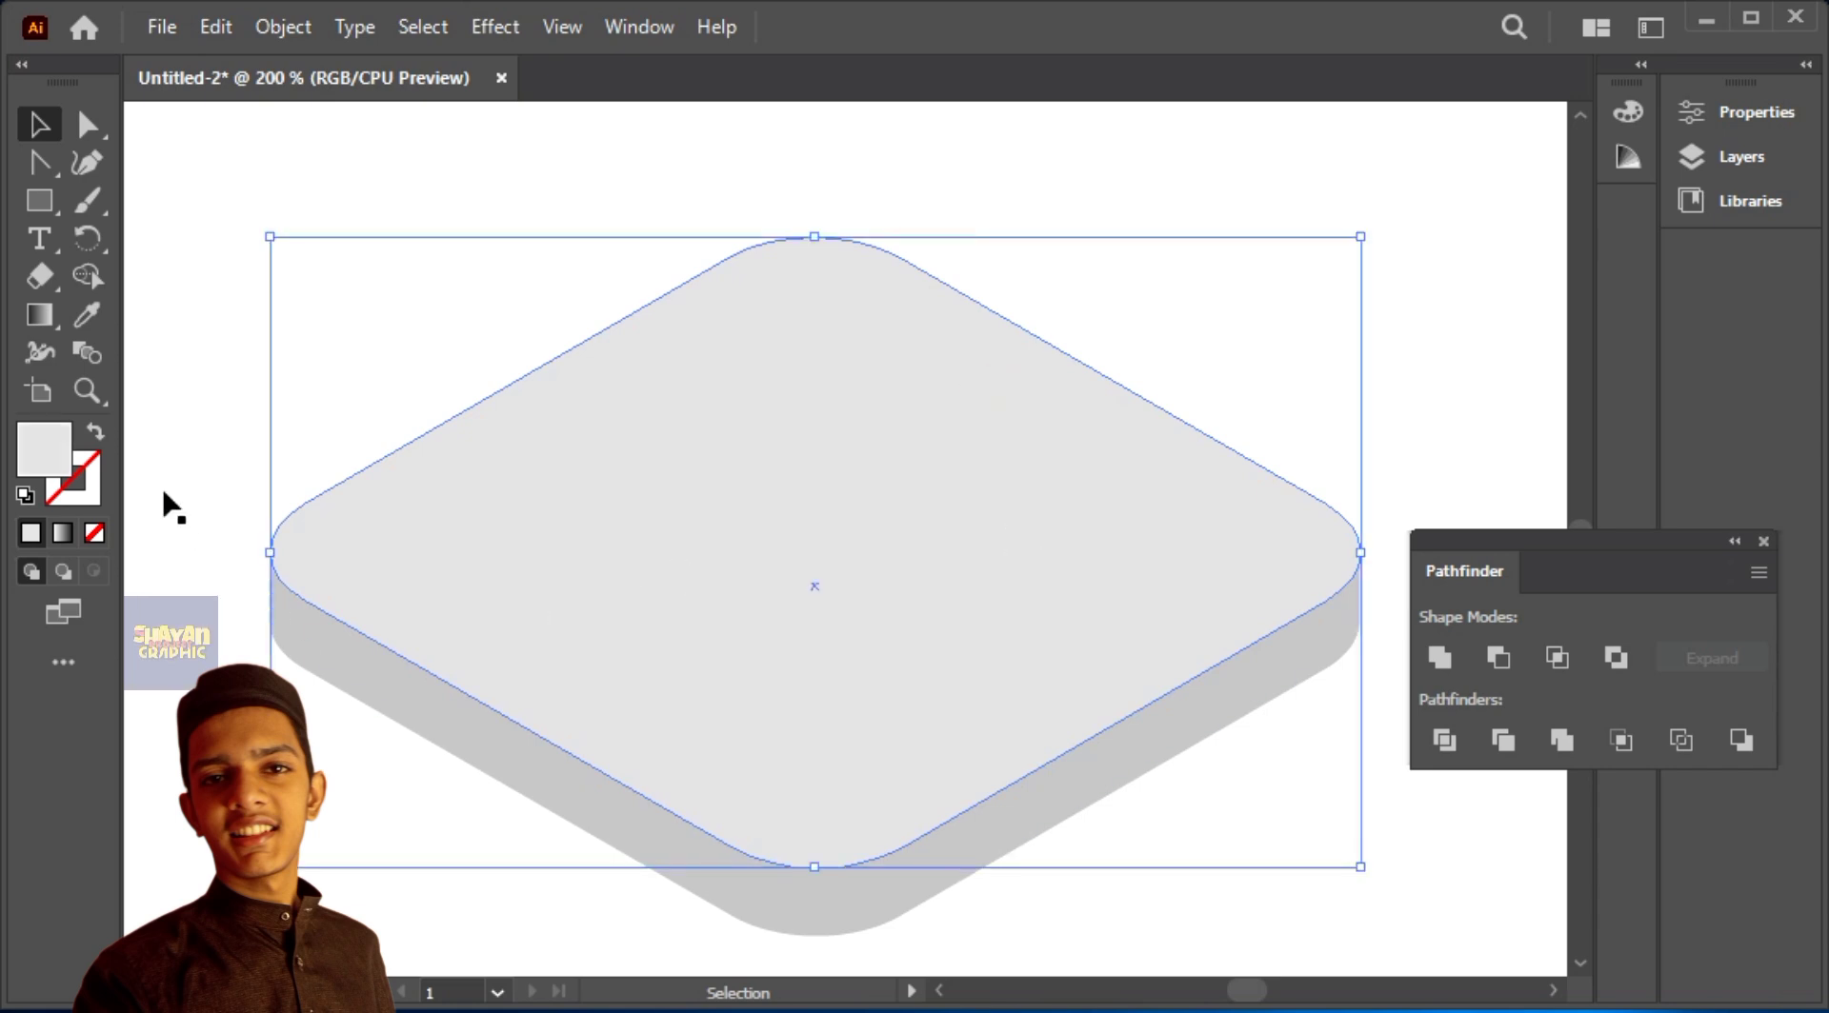
double_click(50, 460)
click(504, 466)
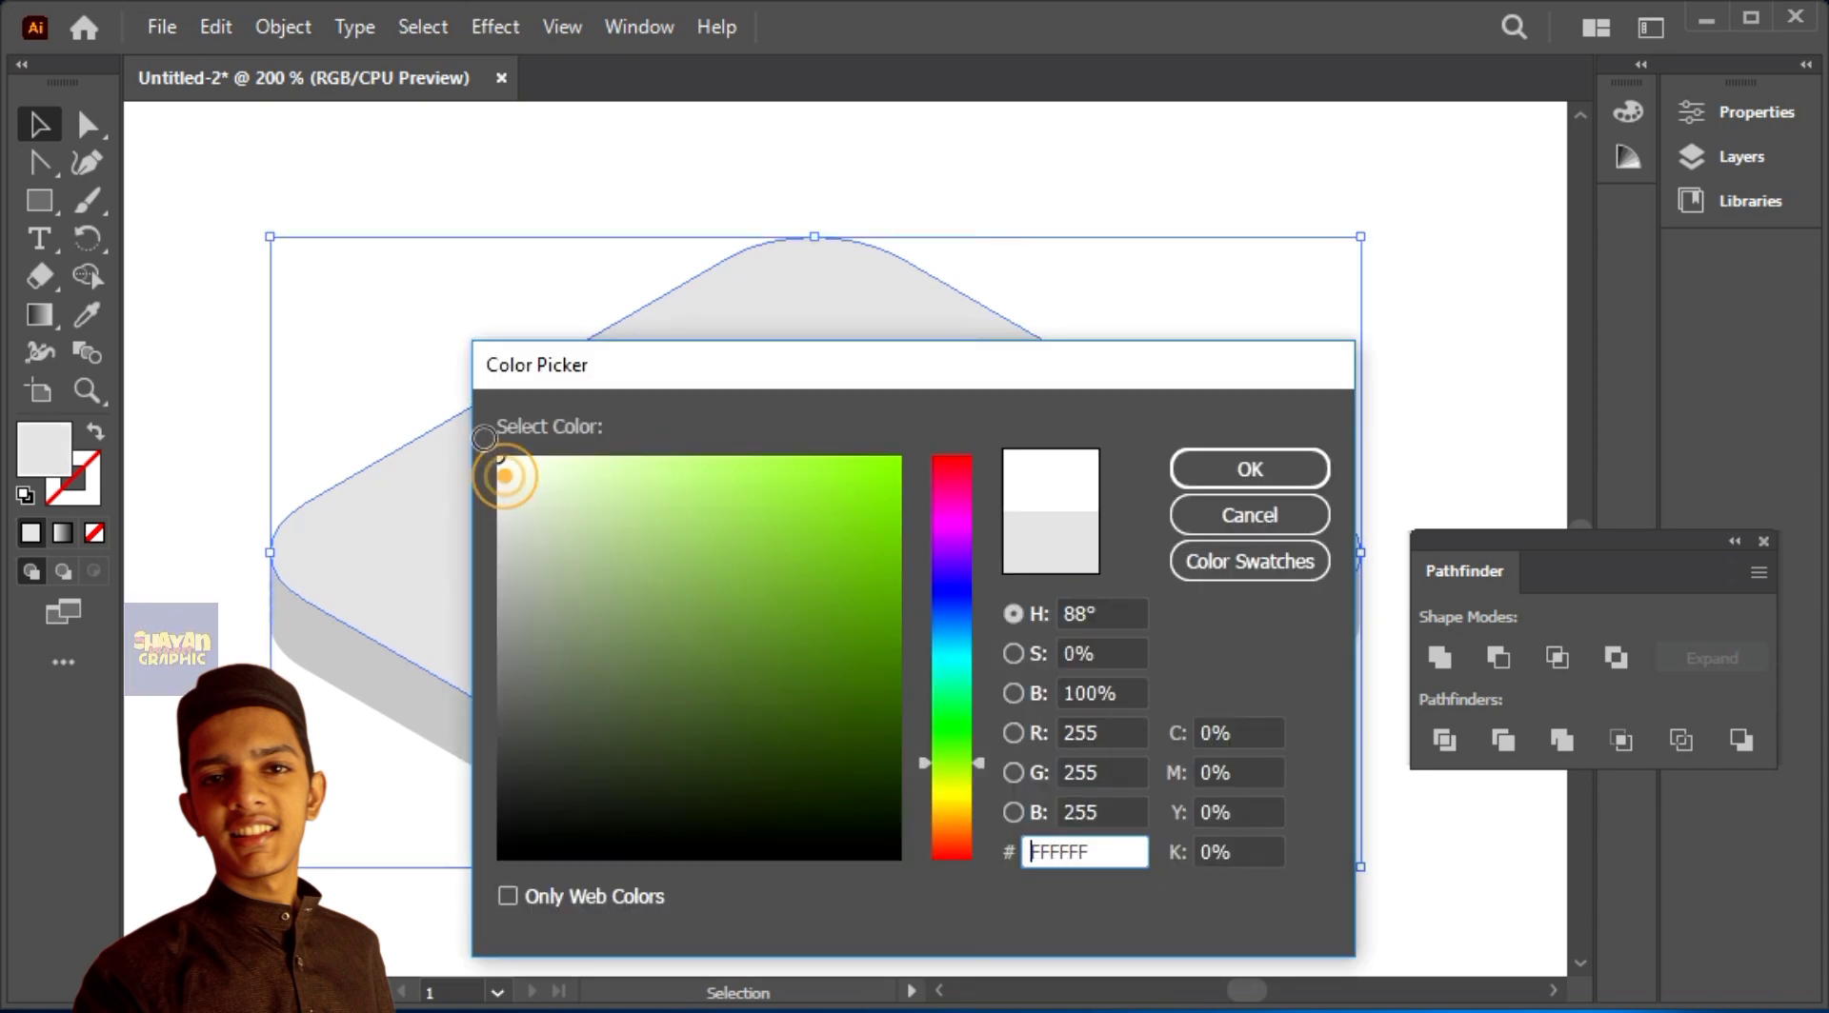
click(1249, 470)
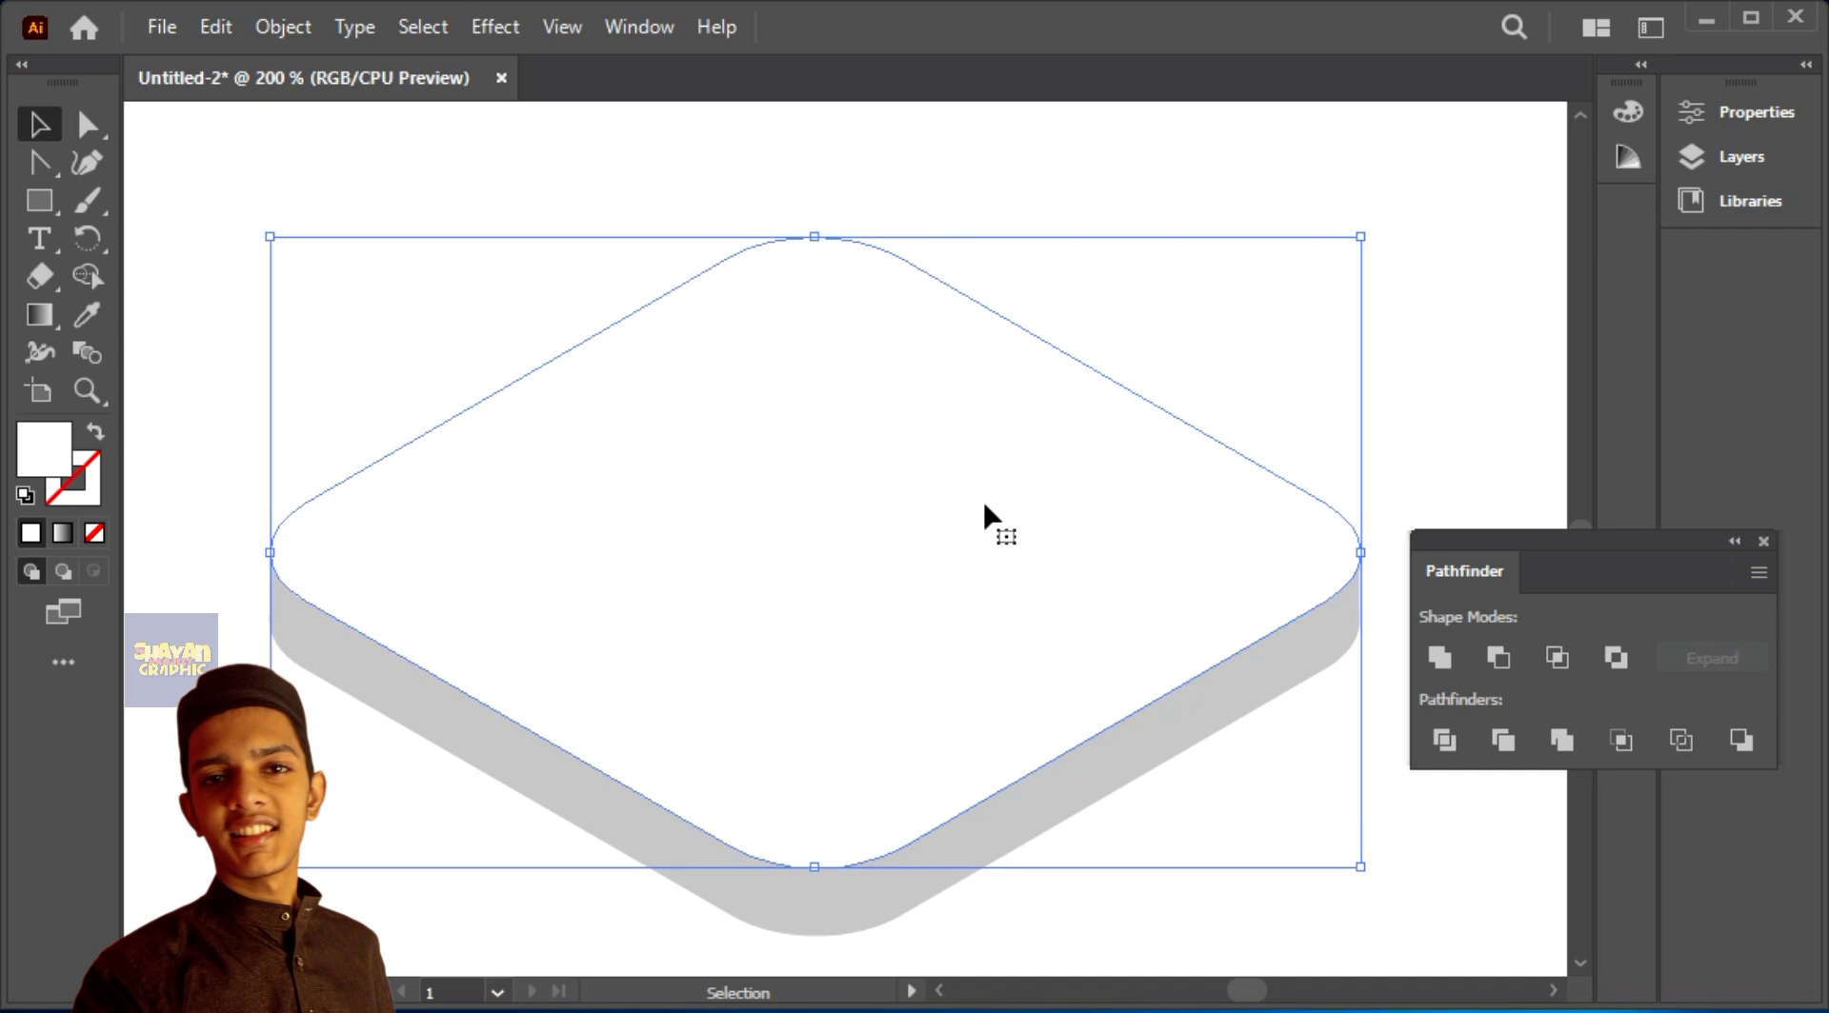
Step: Duplicate the slab's top face directly below the original and fill the copy with bluish grey B3B5BC
drag(980, 479, 969, 586)
double_click(55, 476)
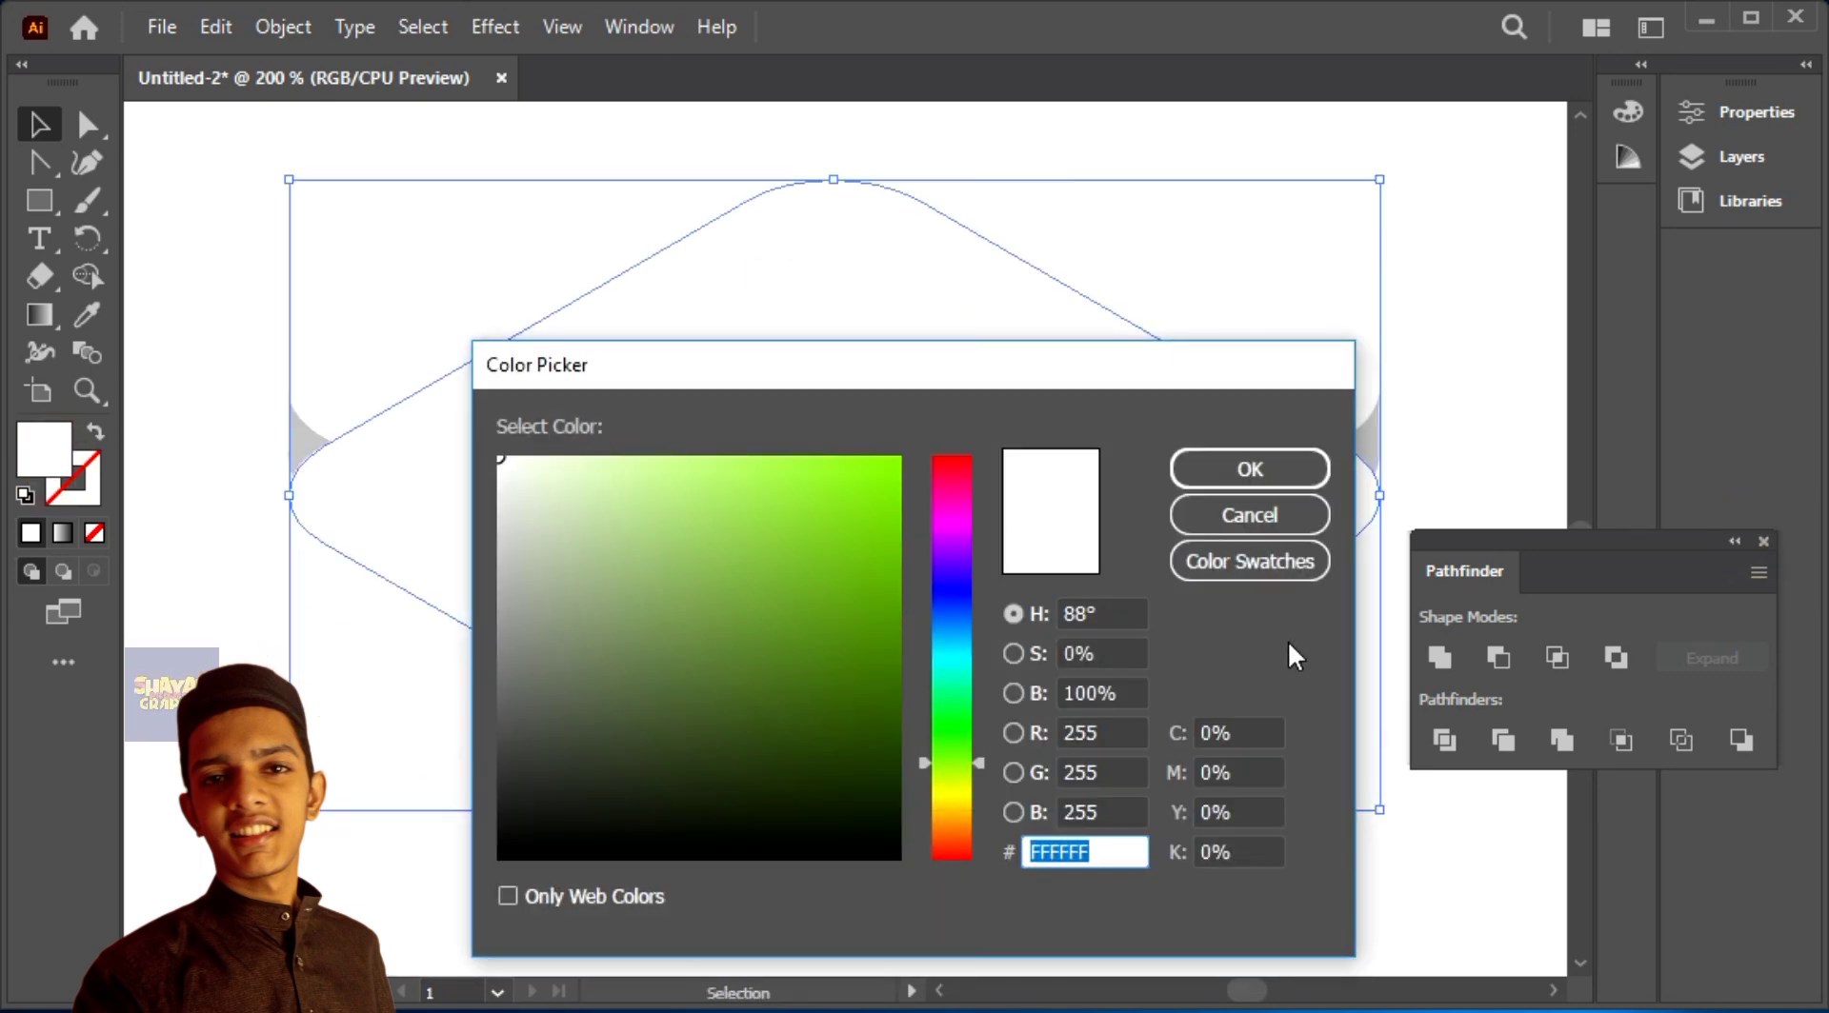
click(954, 595)
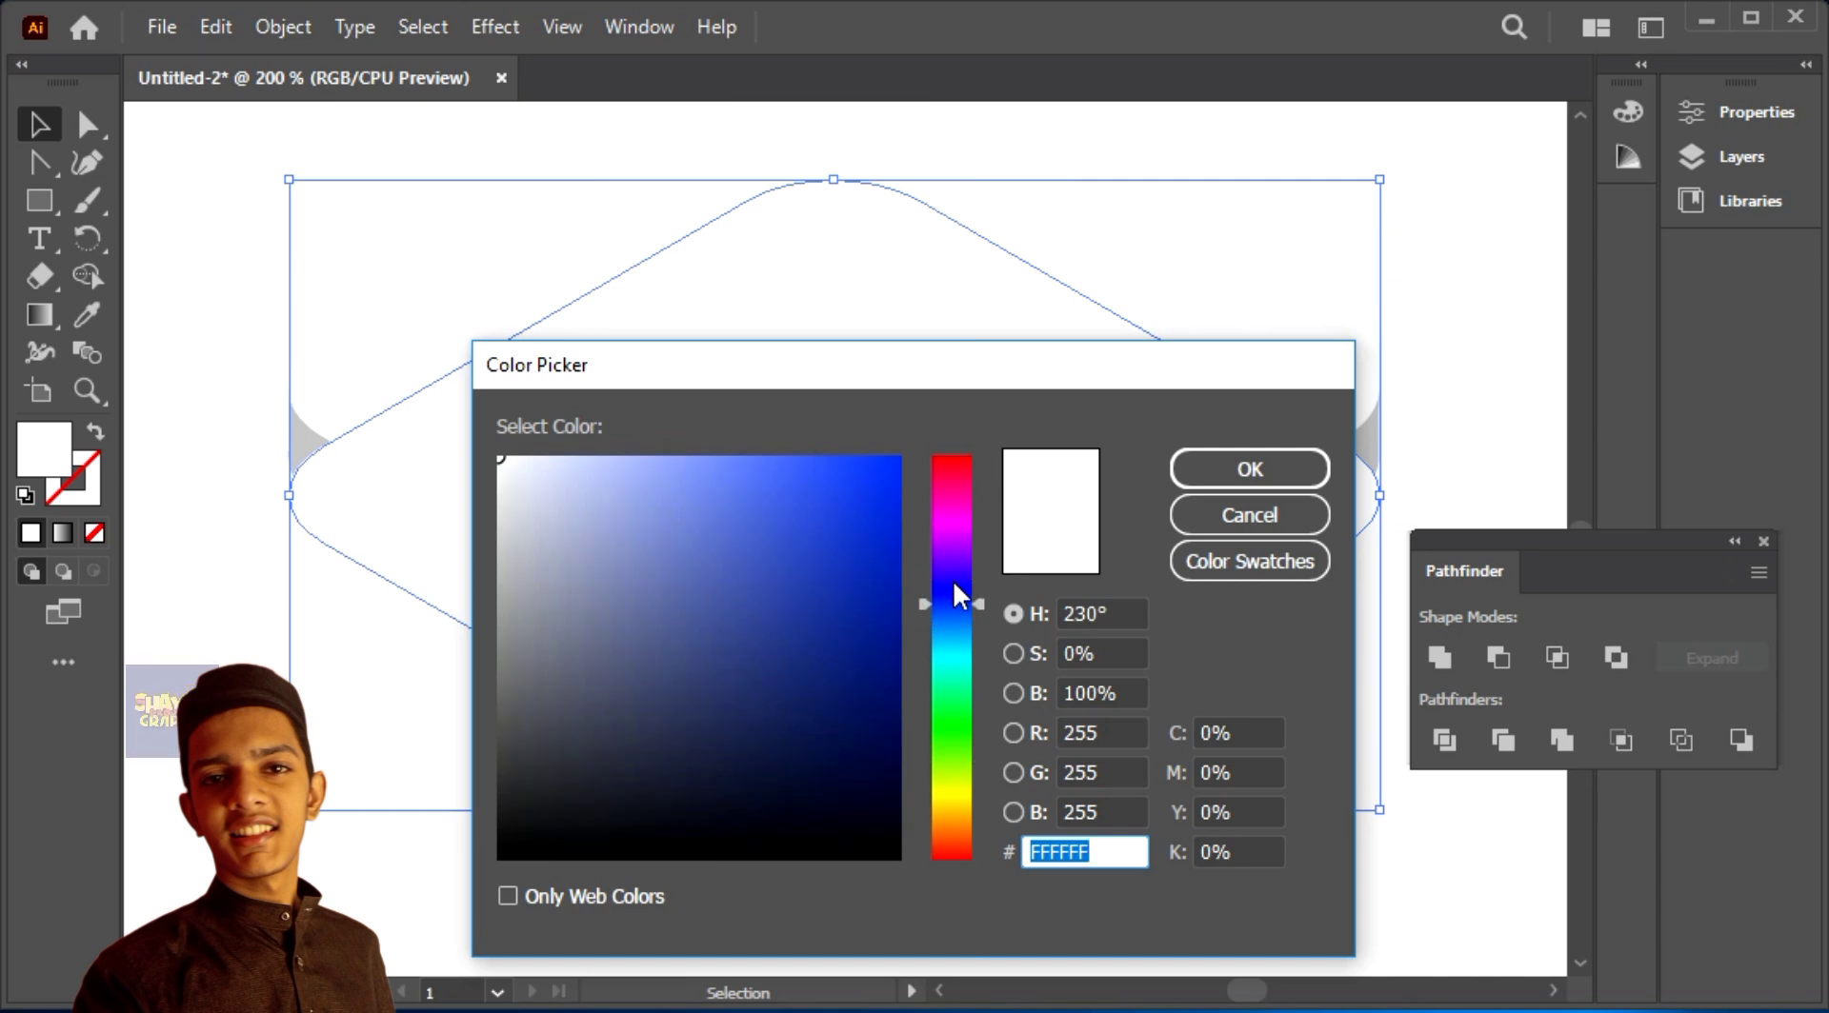
click(515, 562)
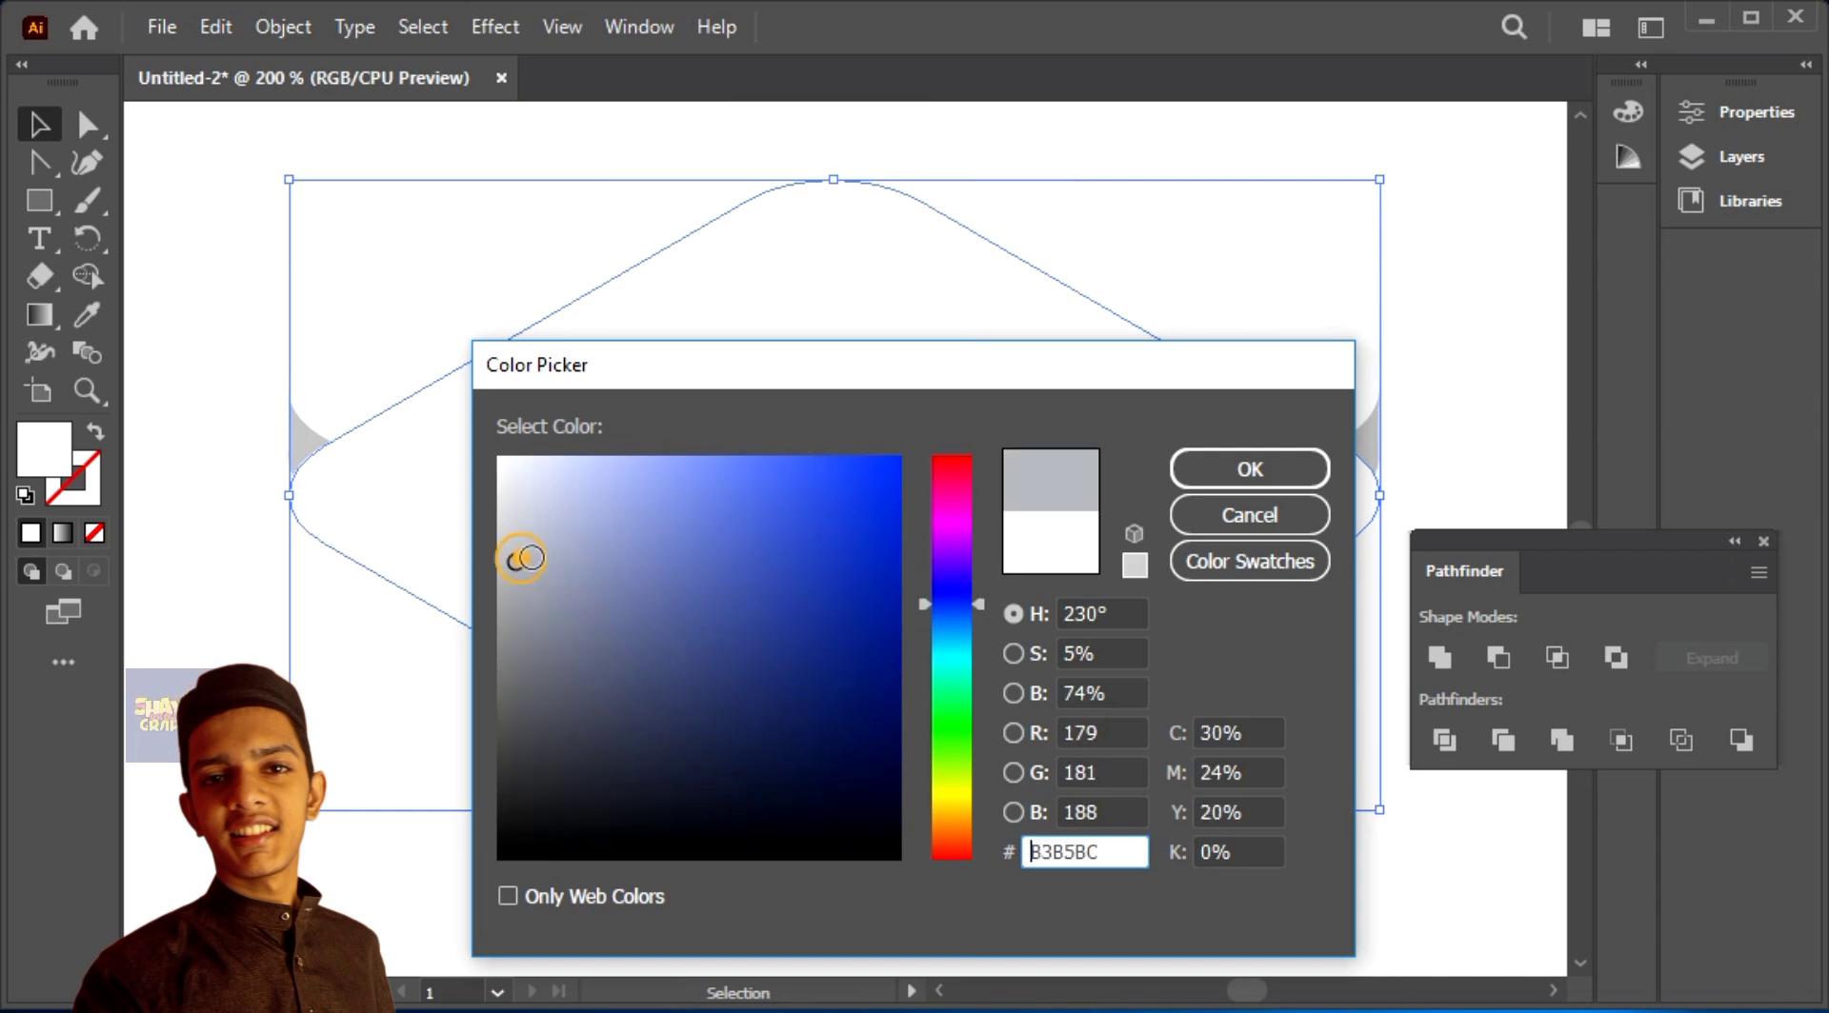
click(1203, 472)
Step: Send the bluish-grey copy behind the slab's white top face and nudge it slightly upwards
right_click(970, 391)
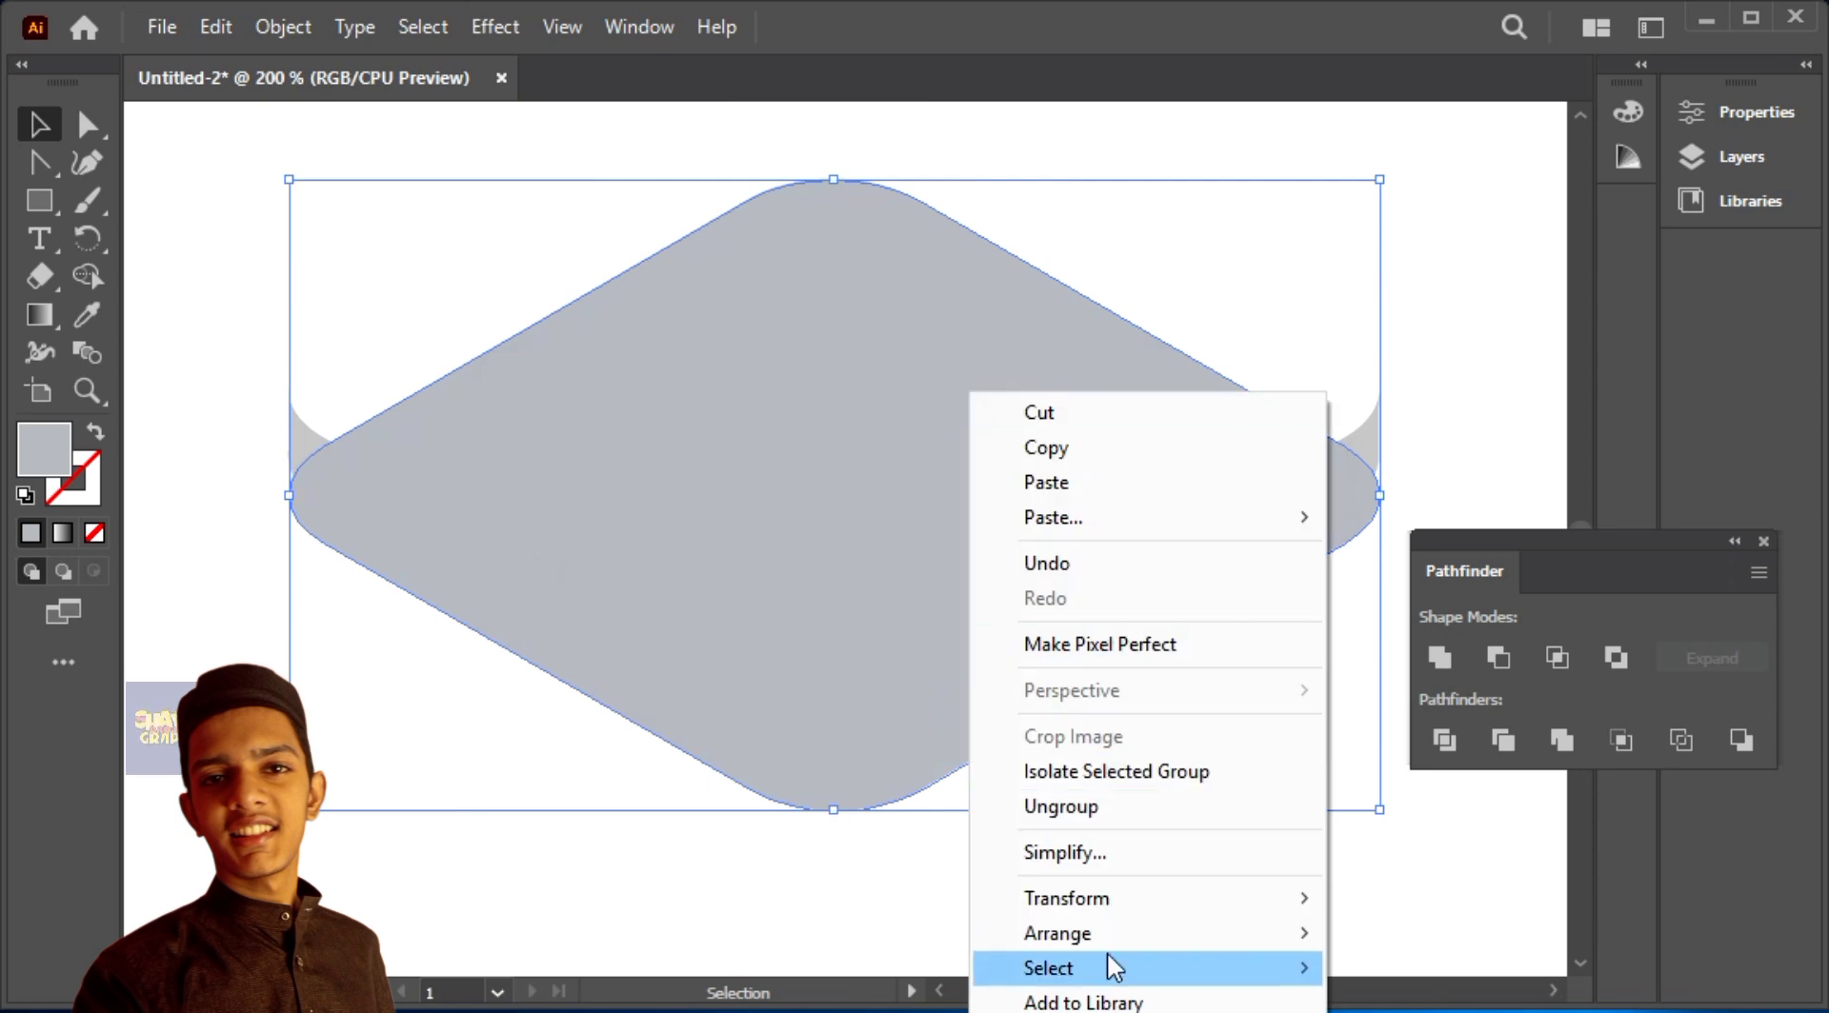
mouse_move(1105, 938)
click(1435, 1003)
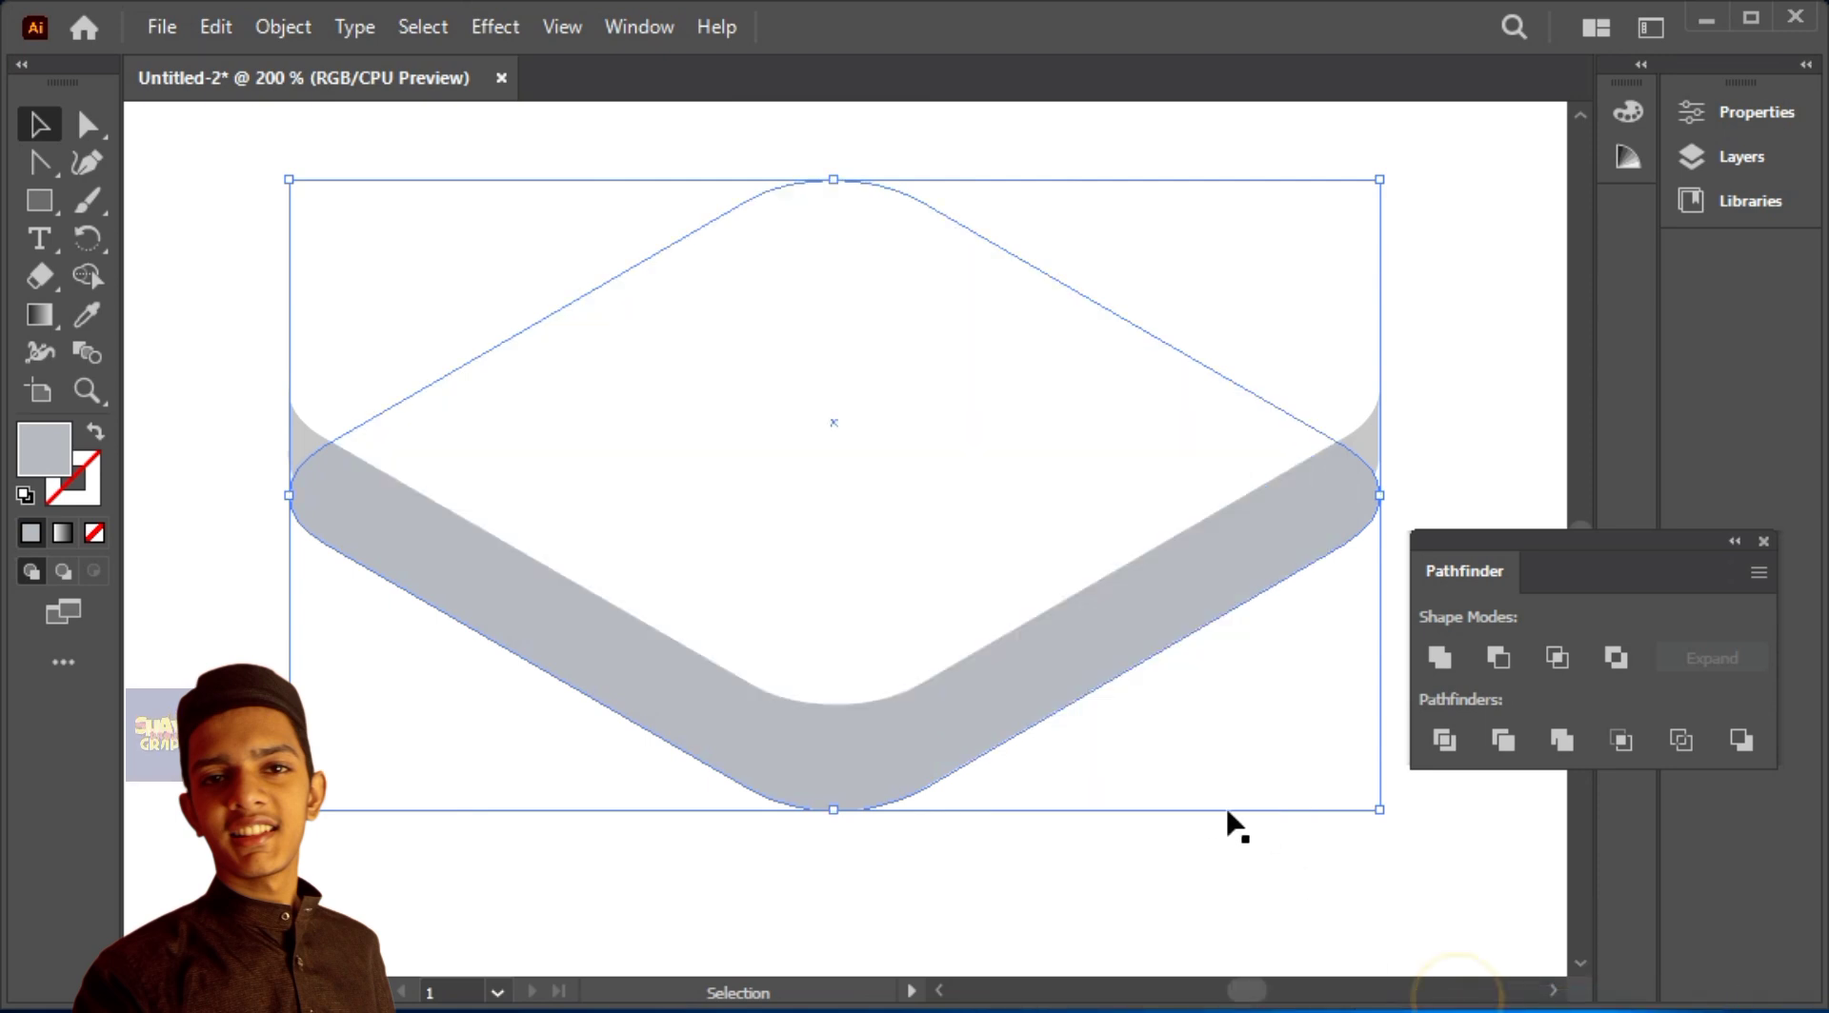
click(1065, 821)
click(906, 783)
key(Up)
key(Up)
key(Up)
key(Up)
key(Up)
key(Up)
key(Up)
key(Down)
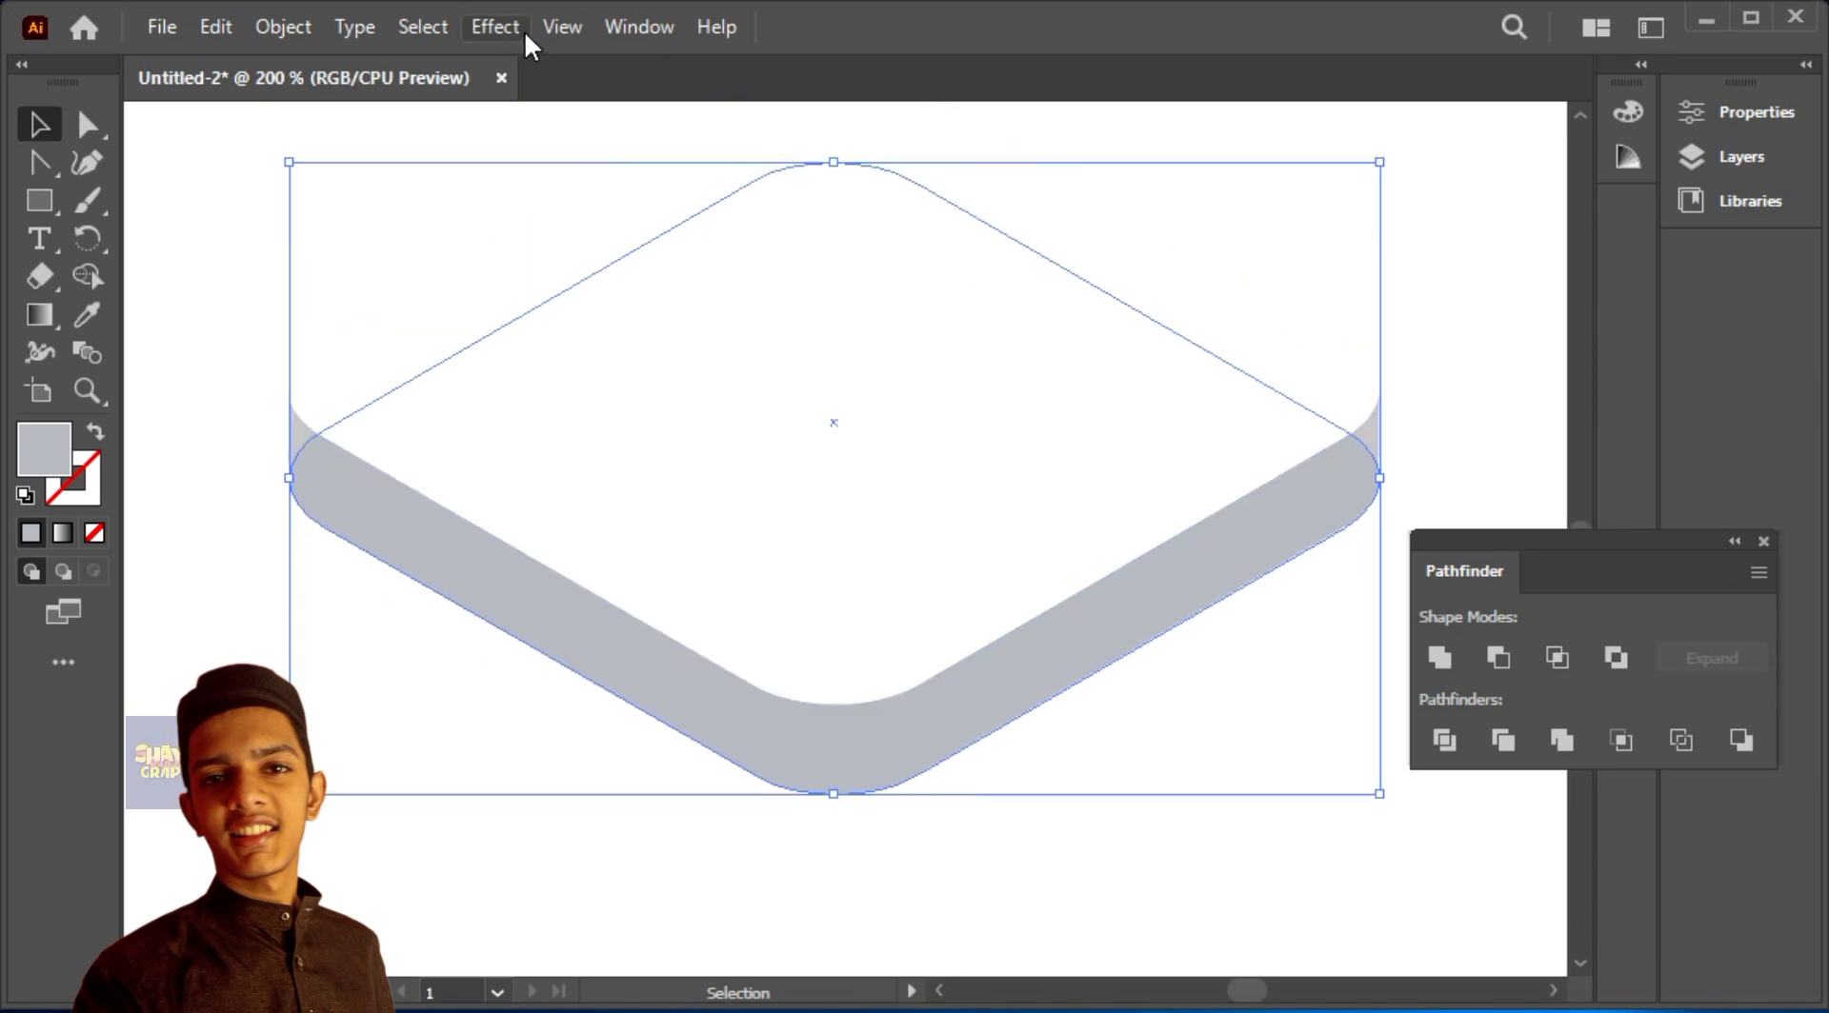
Step: Apply a Gaussian Blur with a small radius to the bluish-grey copy to make a soft shadow
click(524, 30)
mouse_move(588, 583)
mouse_move(900, 558)
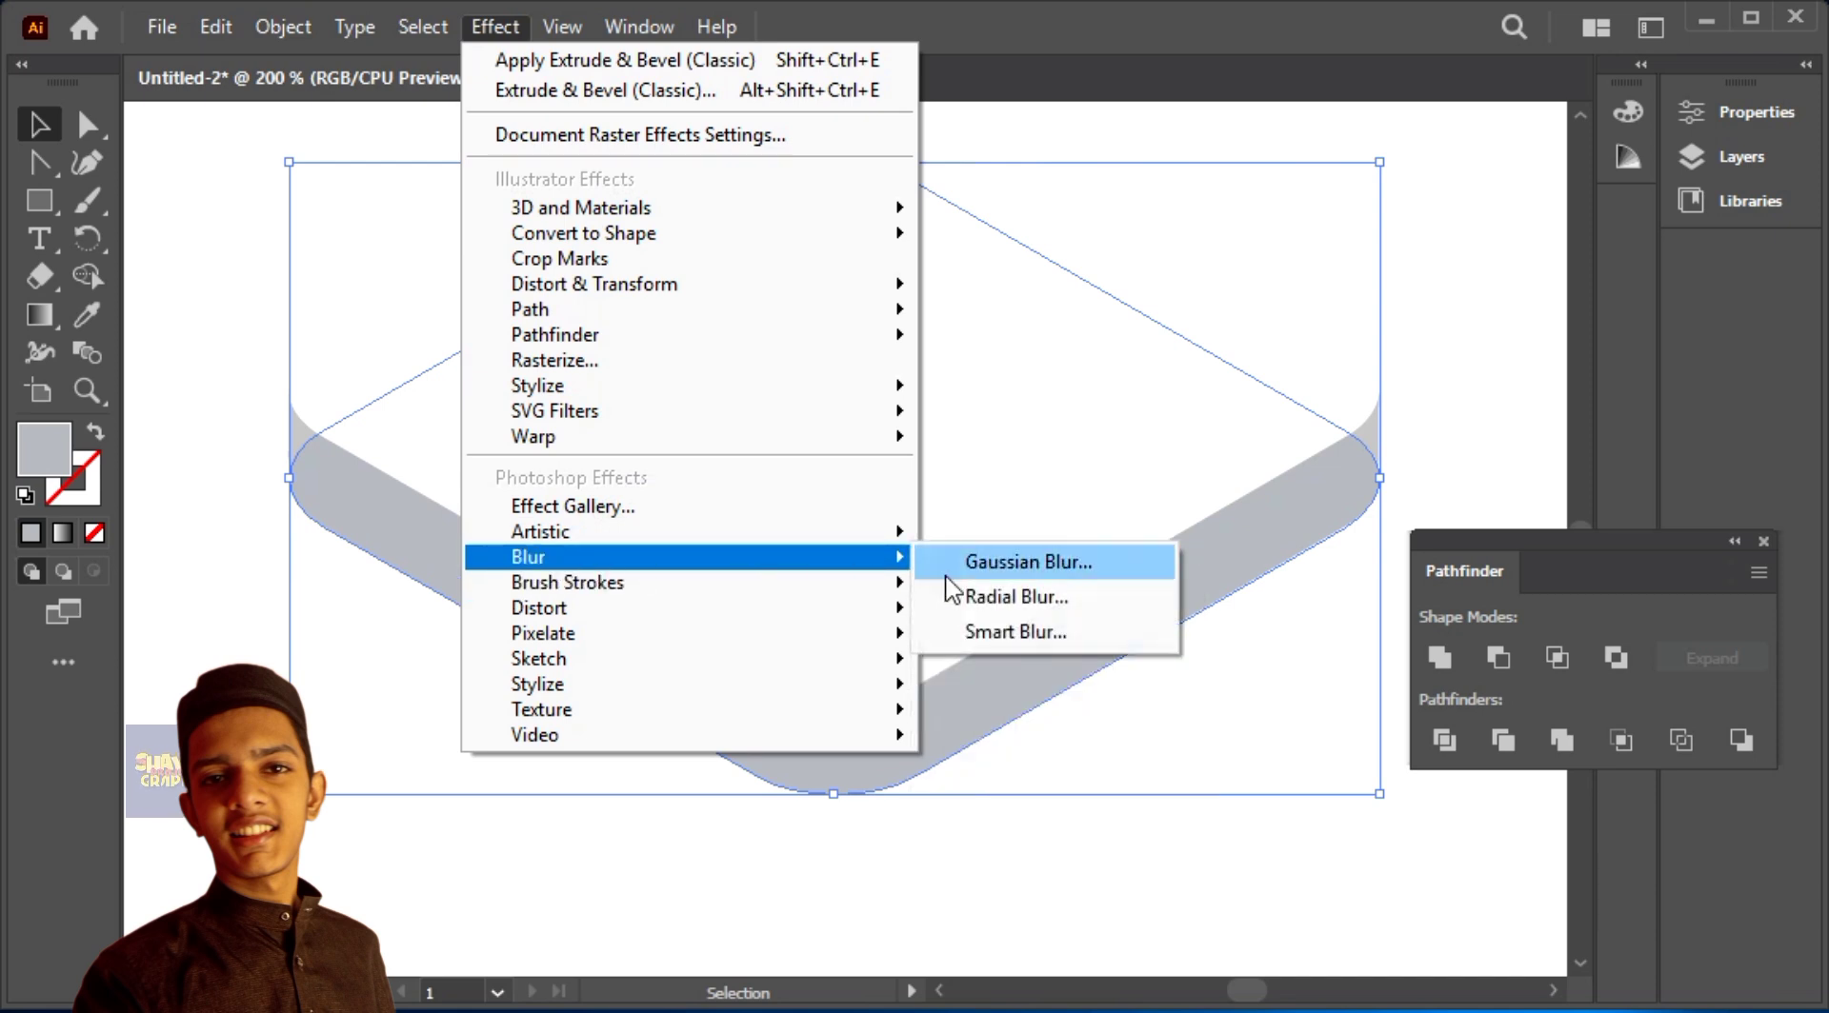
click(1028, 559)
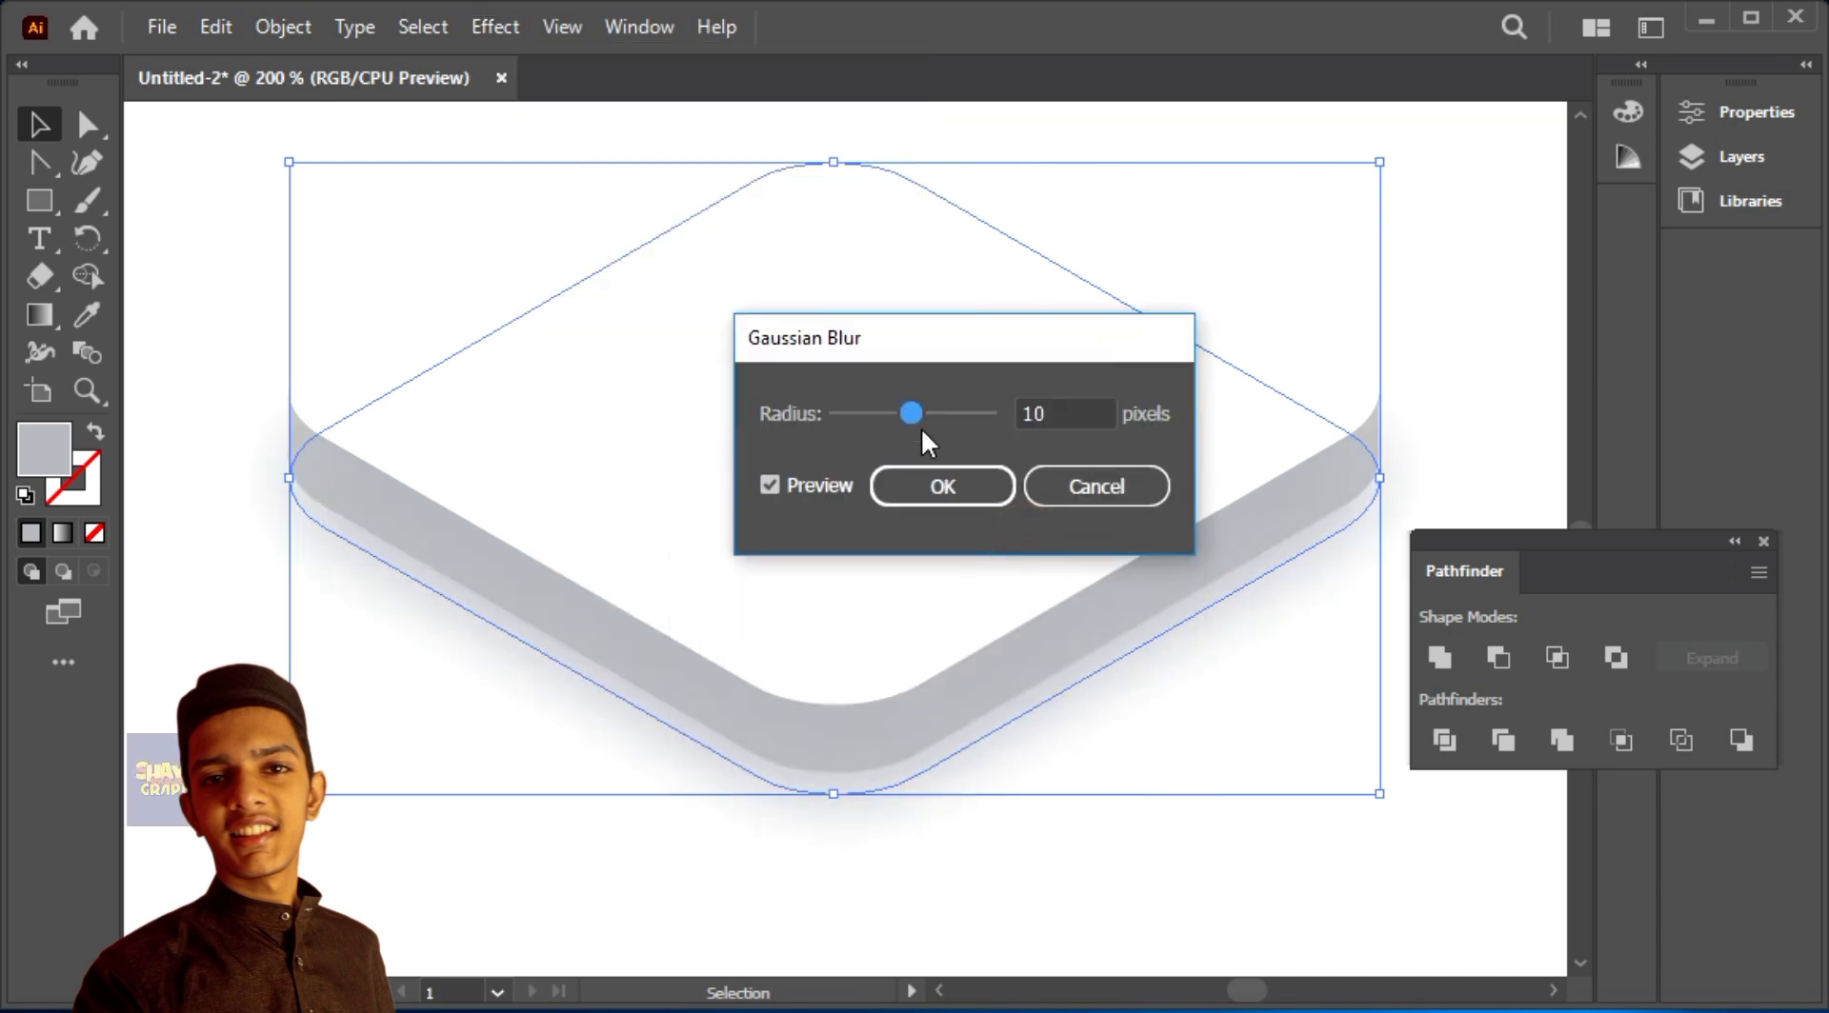
drag(895, 409, 869, 411)
click(981, 481)
Step: Darken the blurred shadow shape's fill to a dark bluish grey
click(1009, 893)
drag(1089, 720, 1002, 794)
double_click(44, 447)
click(519, 630)
click(1282, 459)
click(1432, 415)
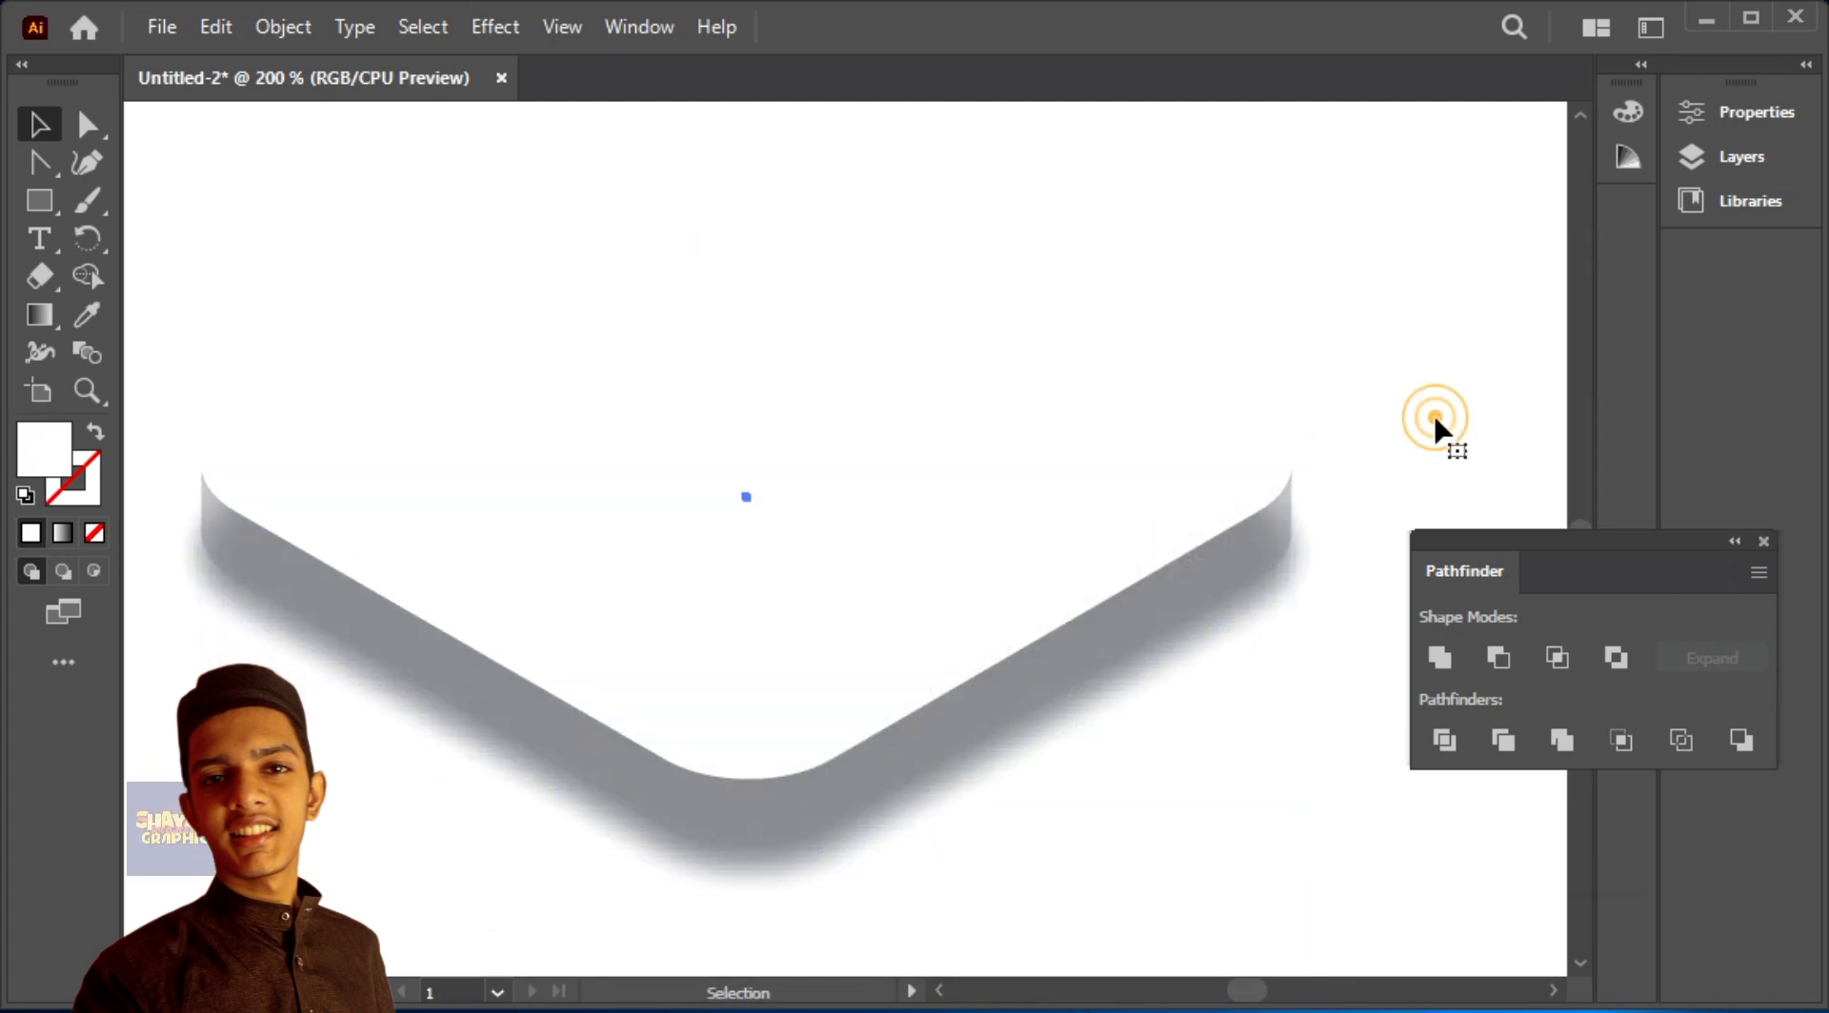
click(806, 860)
double_click(52, 467)
click(518, 658)
click(1249, 463)
click(1381, 417)
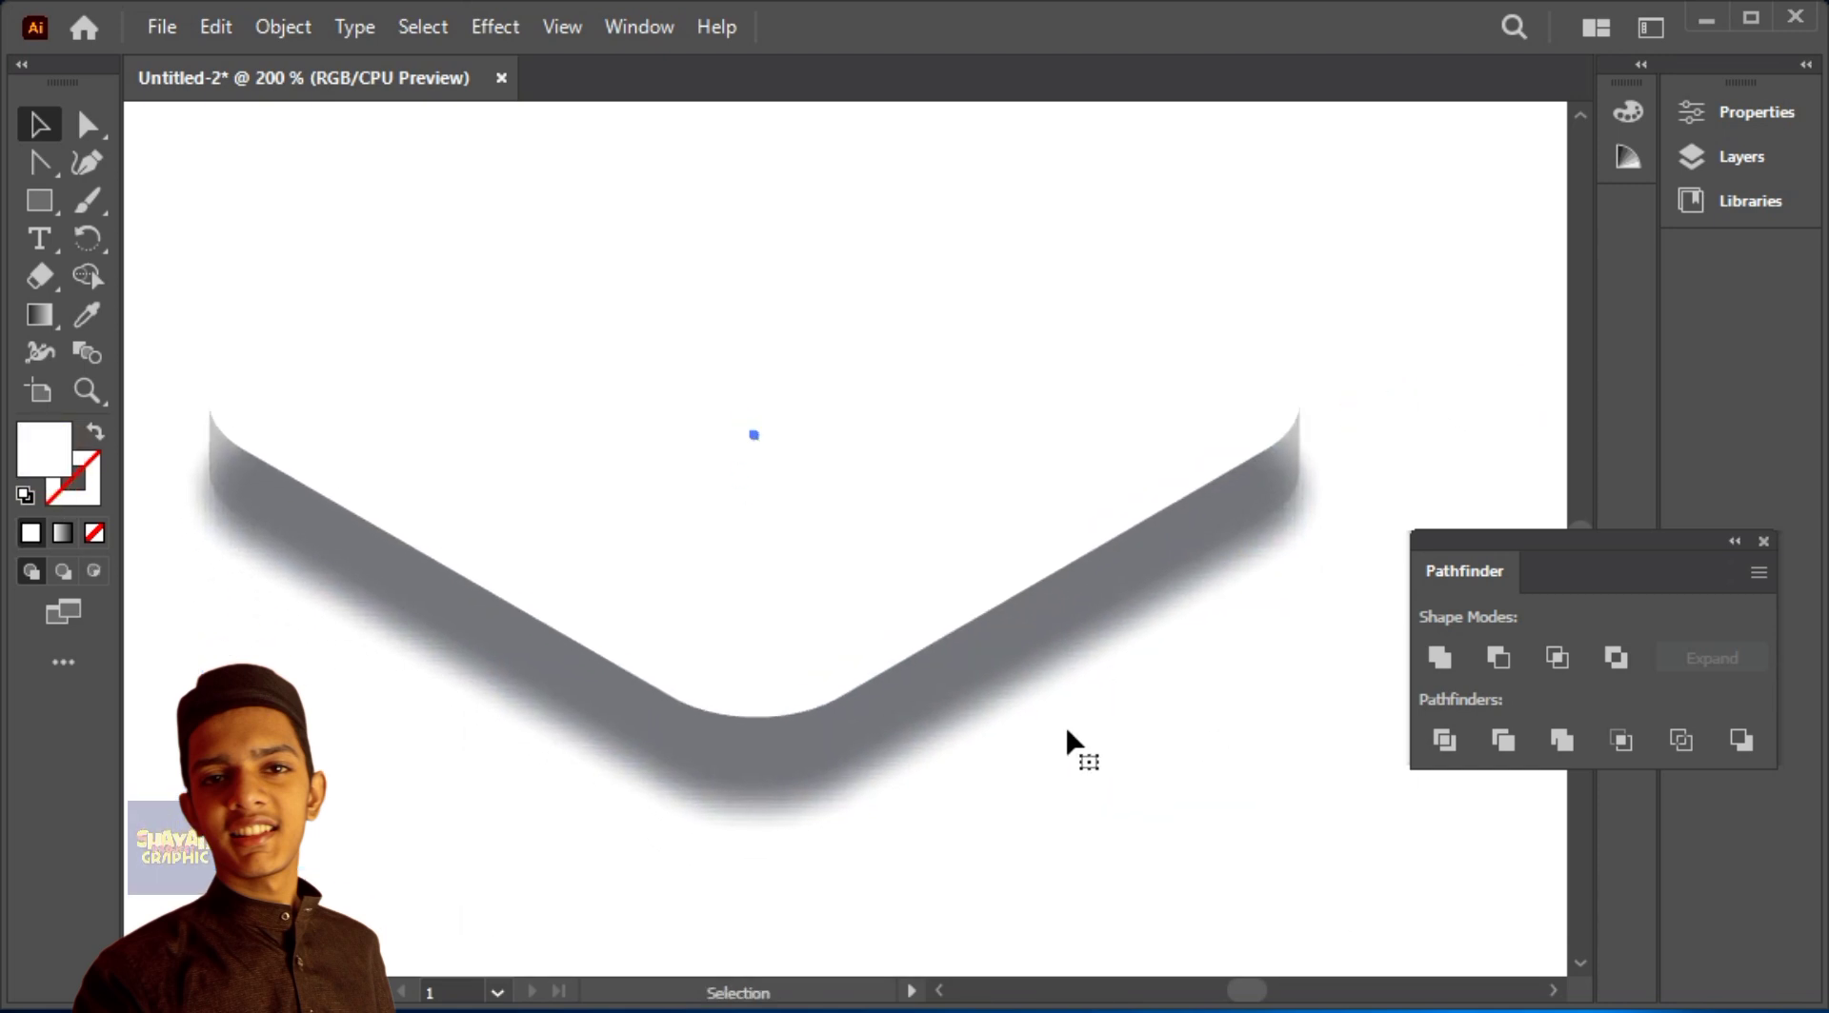
Step: Send the dark blurred shadow behind the slab's side walls
click(1106, 684)
drag(1106, 684, 1071, 351)
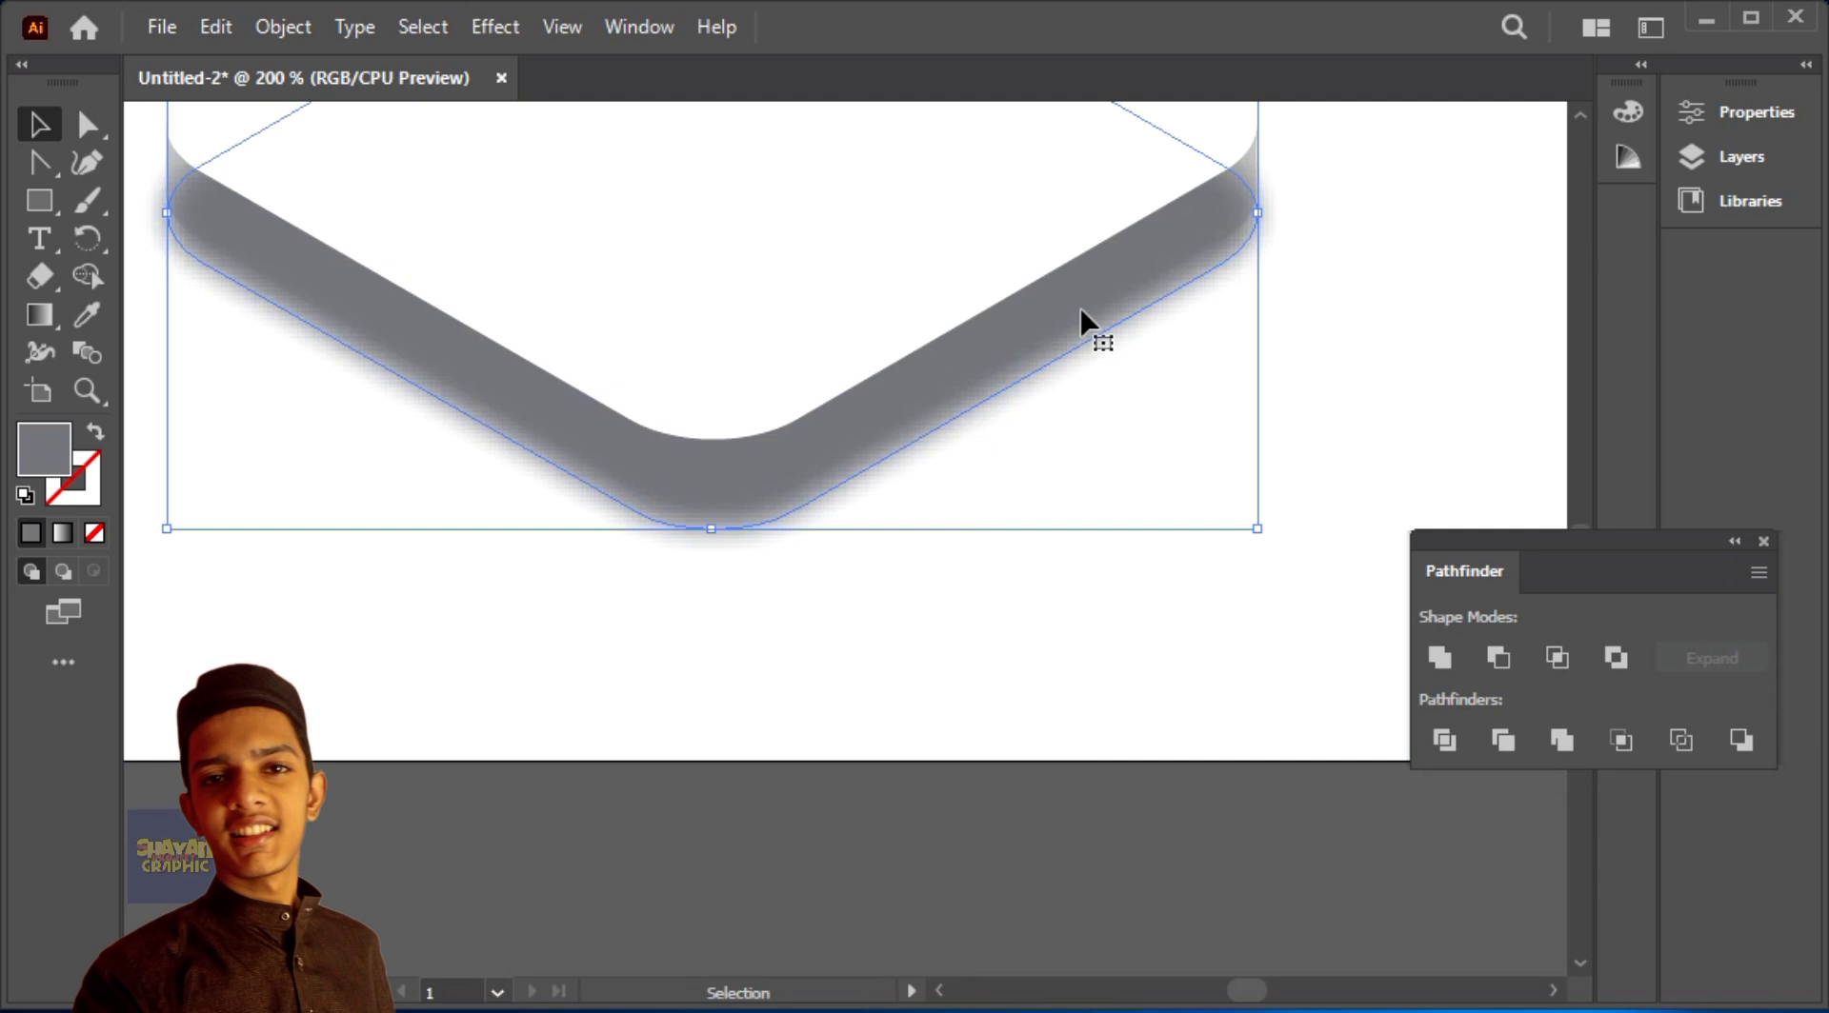
right_click(1080, 276)
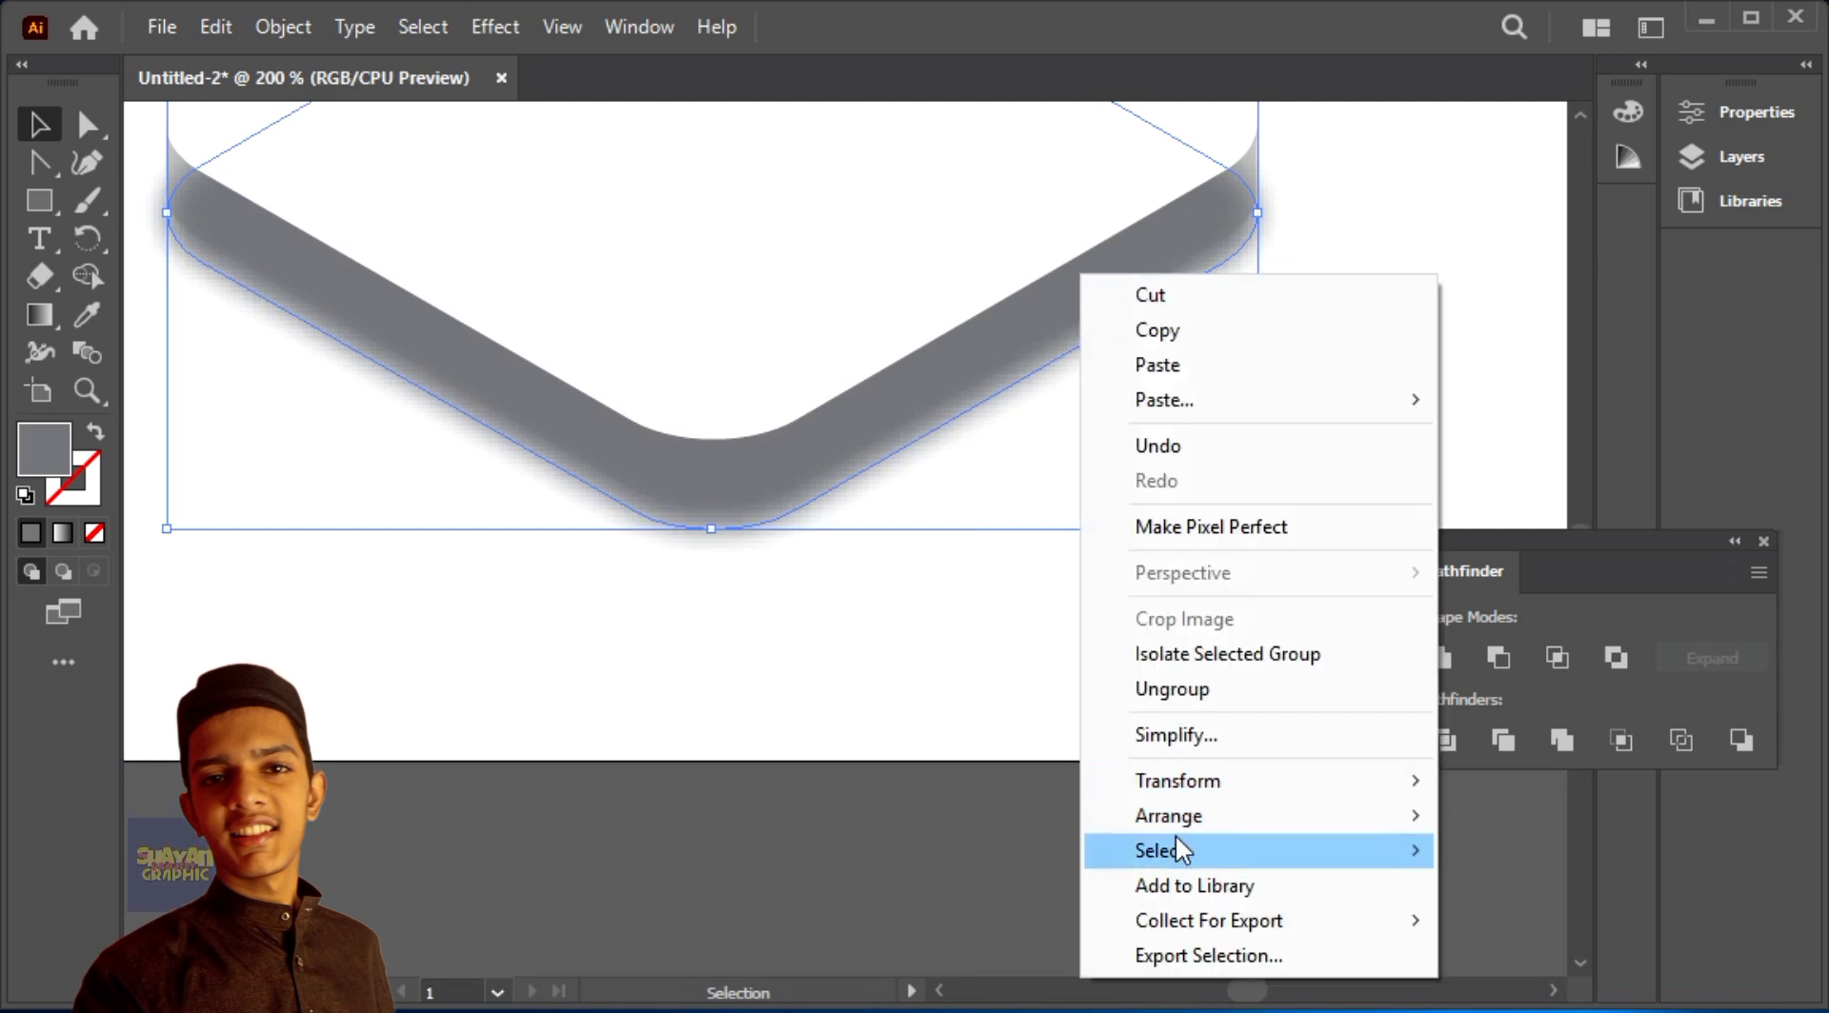
mouse_move(1174, 815)
click(863, 892)
click(849, 609)
drag(849, 608, 870, 870)
mouse_move(1116, 803)
mouse_down()
mouse_move(1103, 836)
mouse_move(1085, 809)
mouse_up()
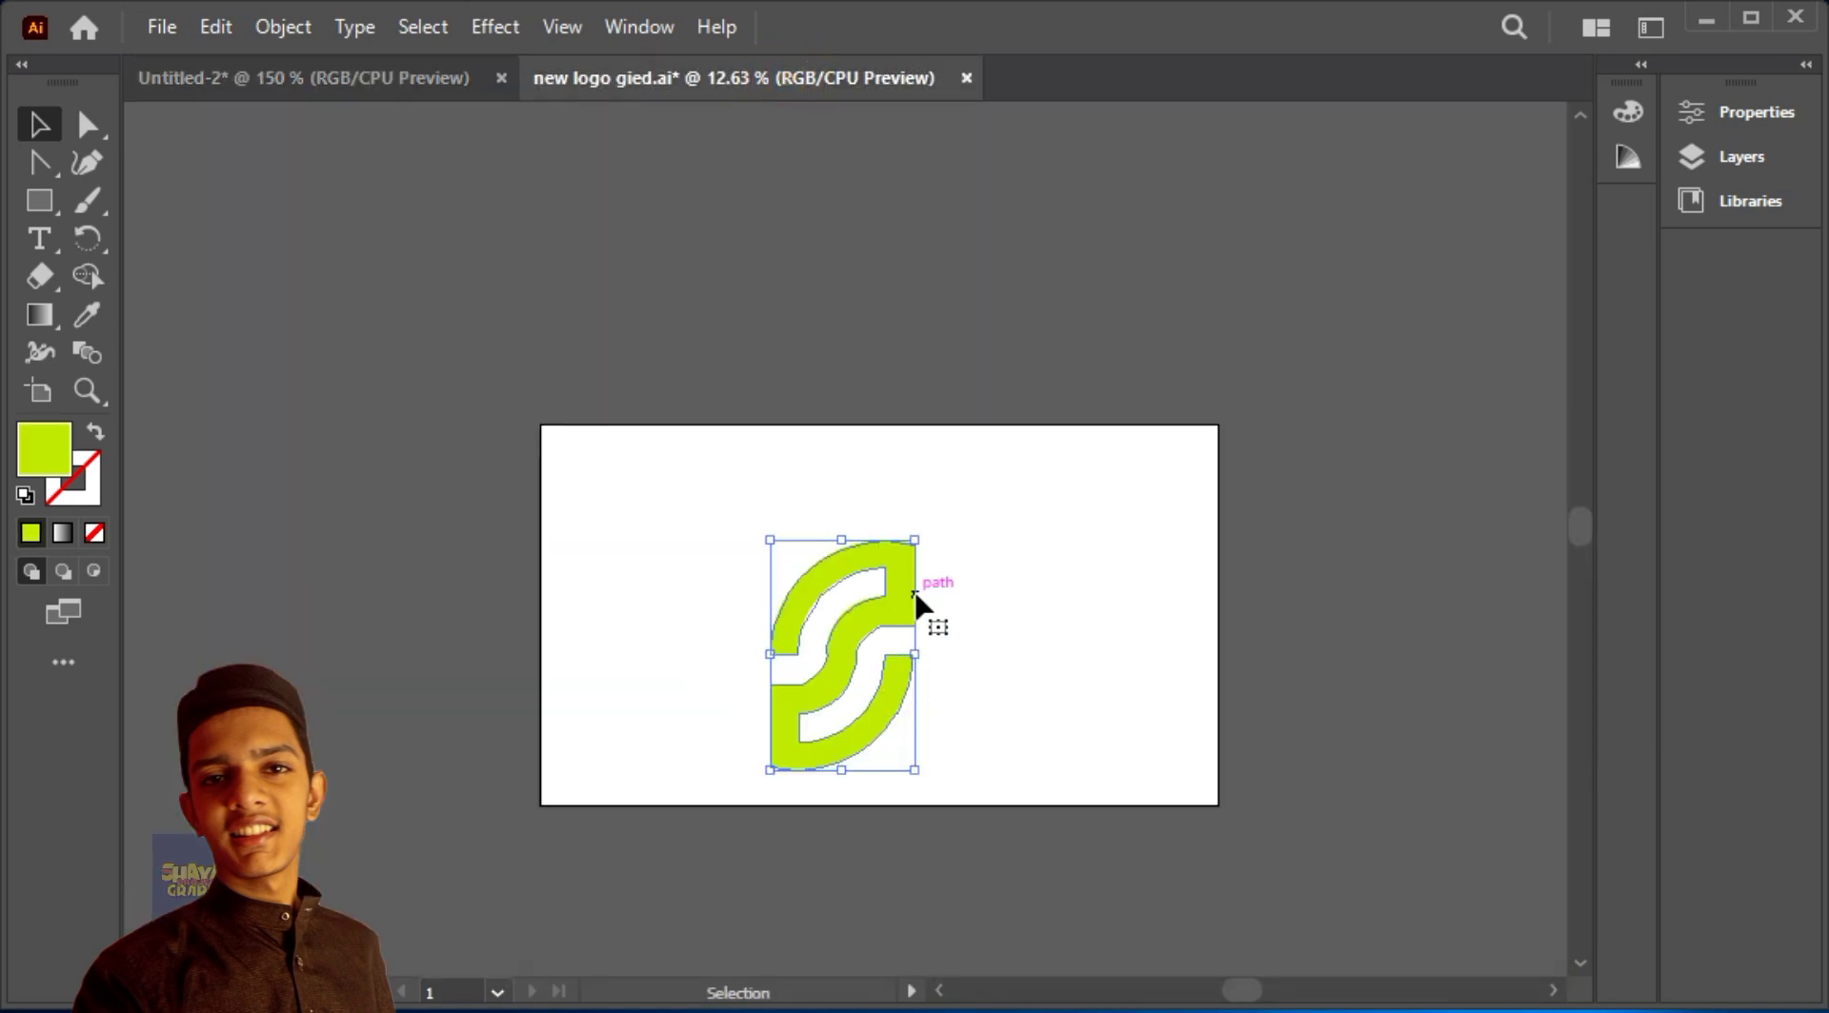
Step: Place the green S-shaped logo on the middle of the slab's top face
drag(913, 604, 843, 684)
drag(804, 715, 801, 520)
drag(996, 311, 997, 665)
drag(1053, 375, 918, 358)
drag(979, 342, 731, 765)
drag(694, 790, 870, 467)
Step: Start Extrude & Bevel (Classic) on the green logo with an extrude depth of 40 pt
click(495, 26)
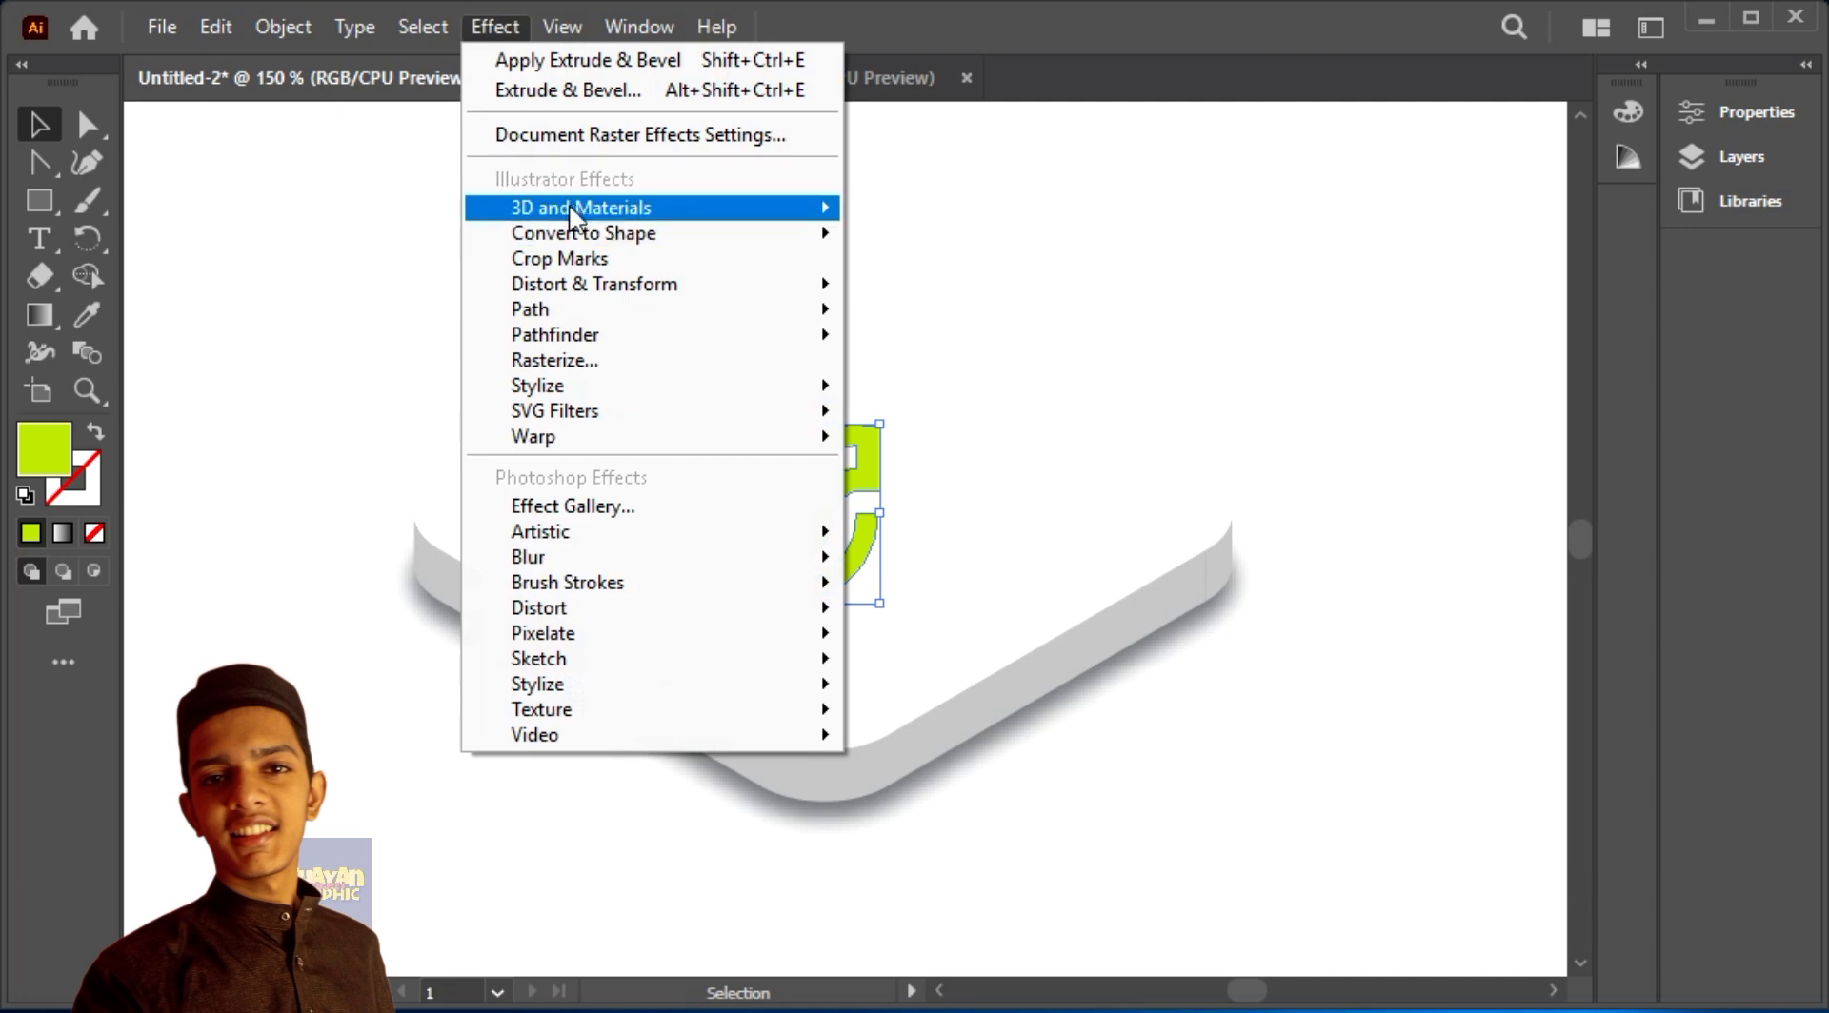
mouse_move(1048, 387)
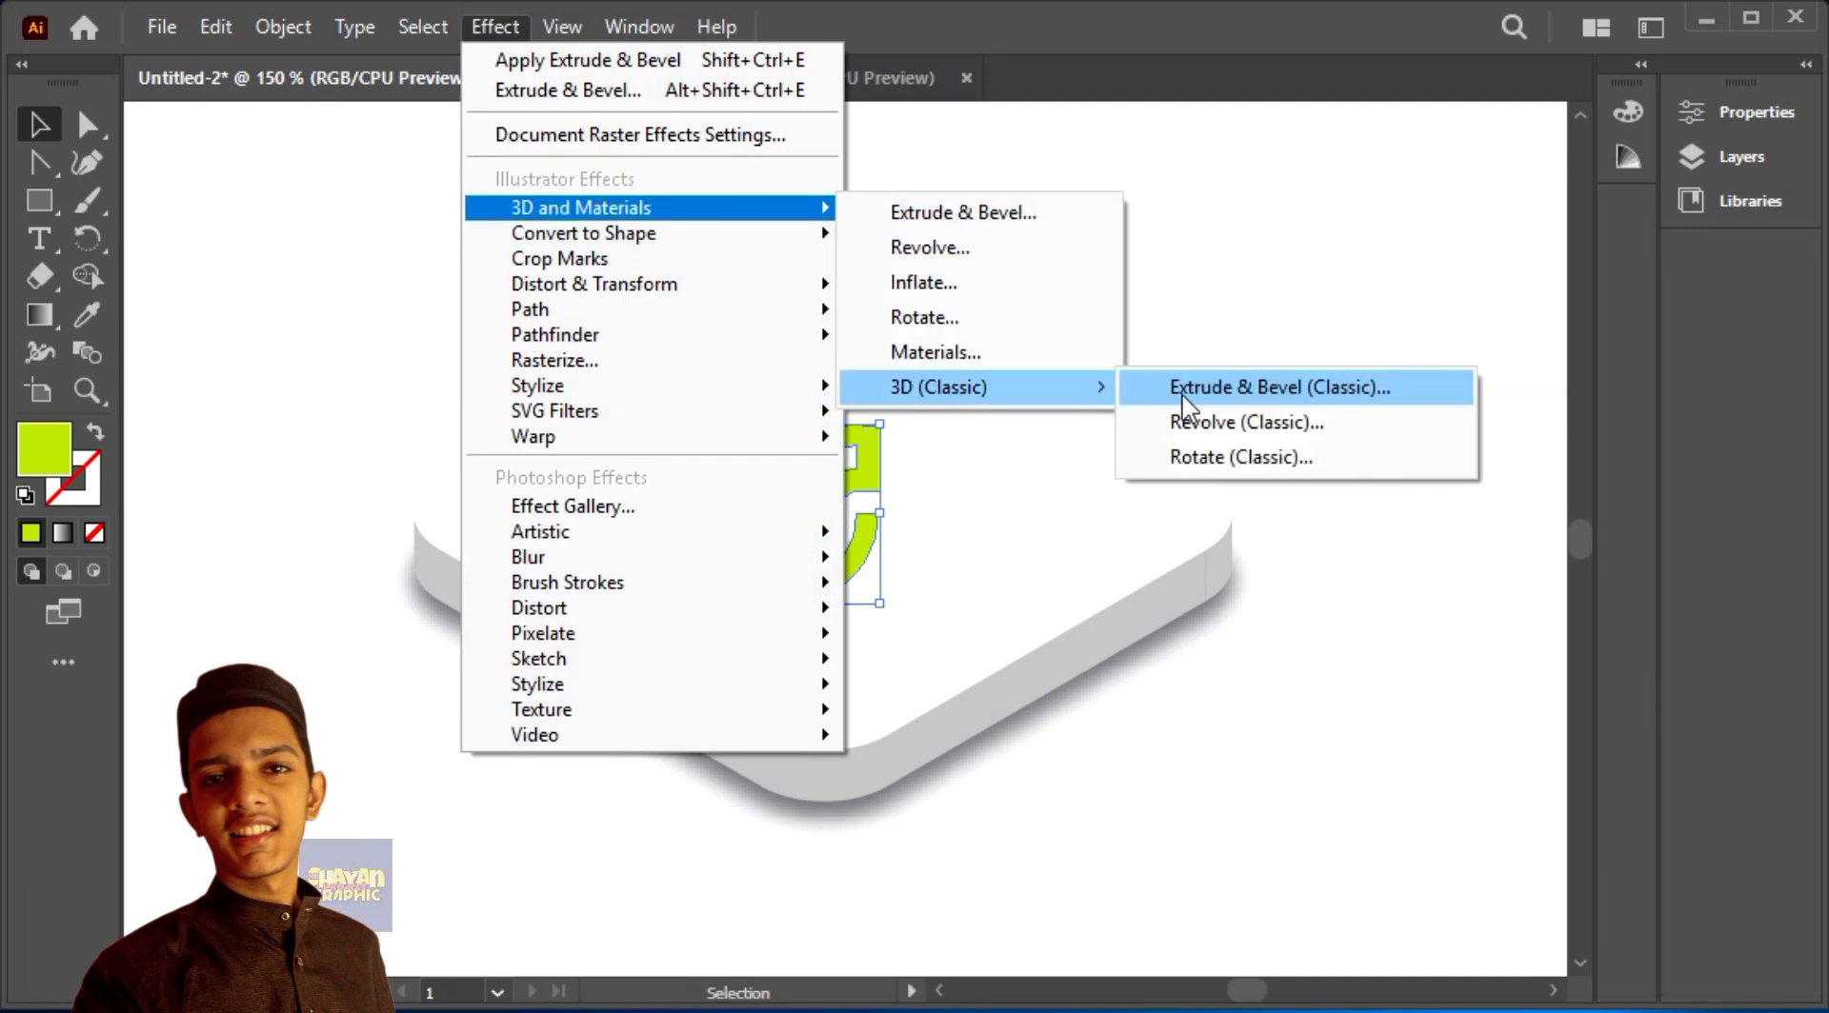
click(1183, 390)
double_click(1105, 570)
key(BackSpace)
text(4)
Step: Set the logo's 3D rotation to 45°, 35° and -30°, and its extrude depth to 12 pt
click(1429, 230)
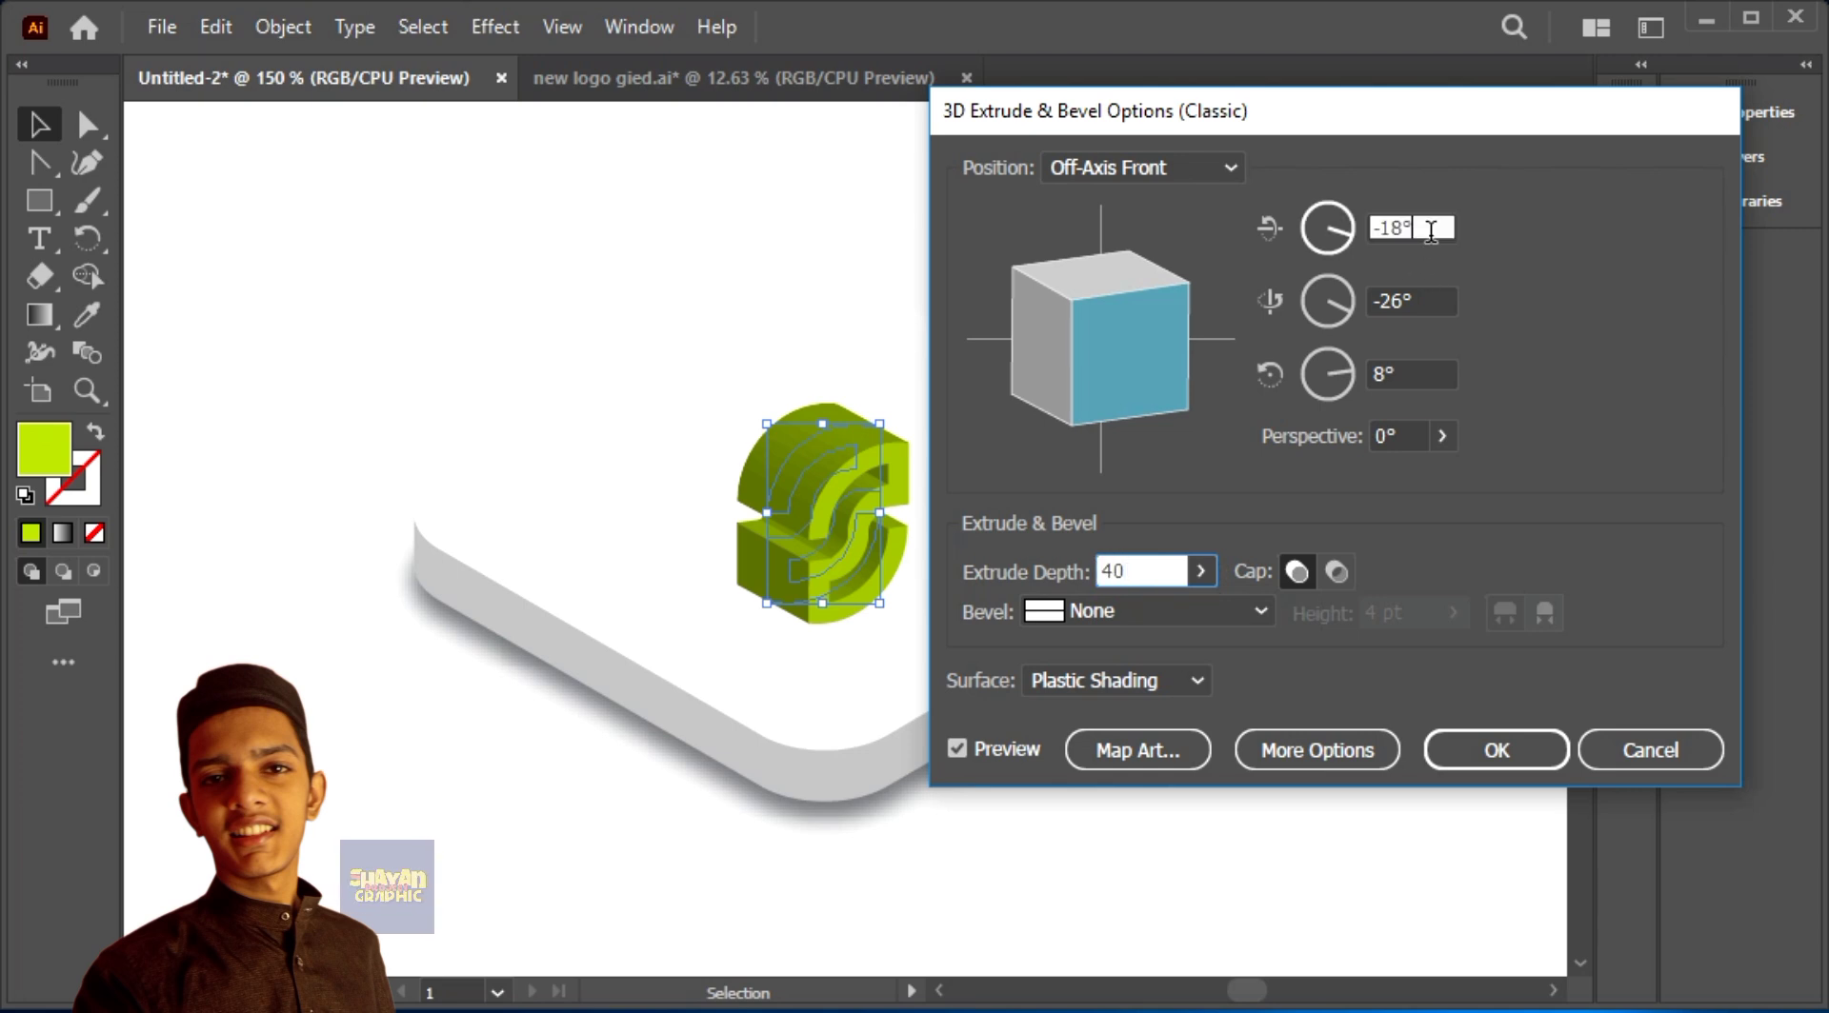
key(BackSpace)
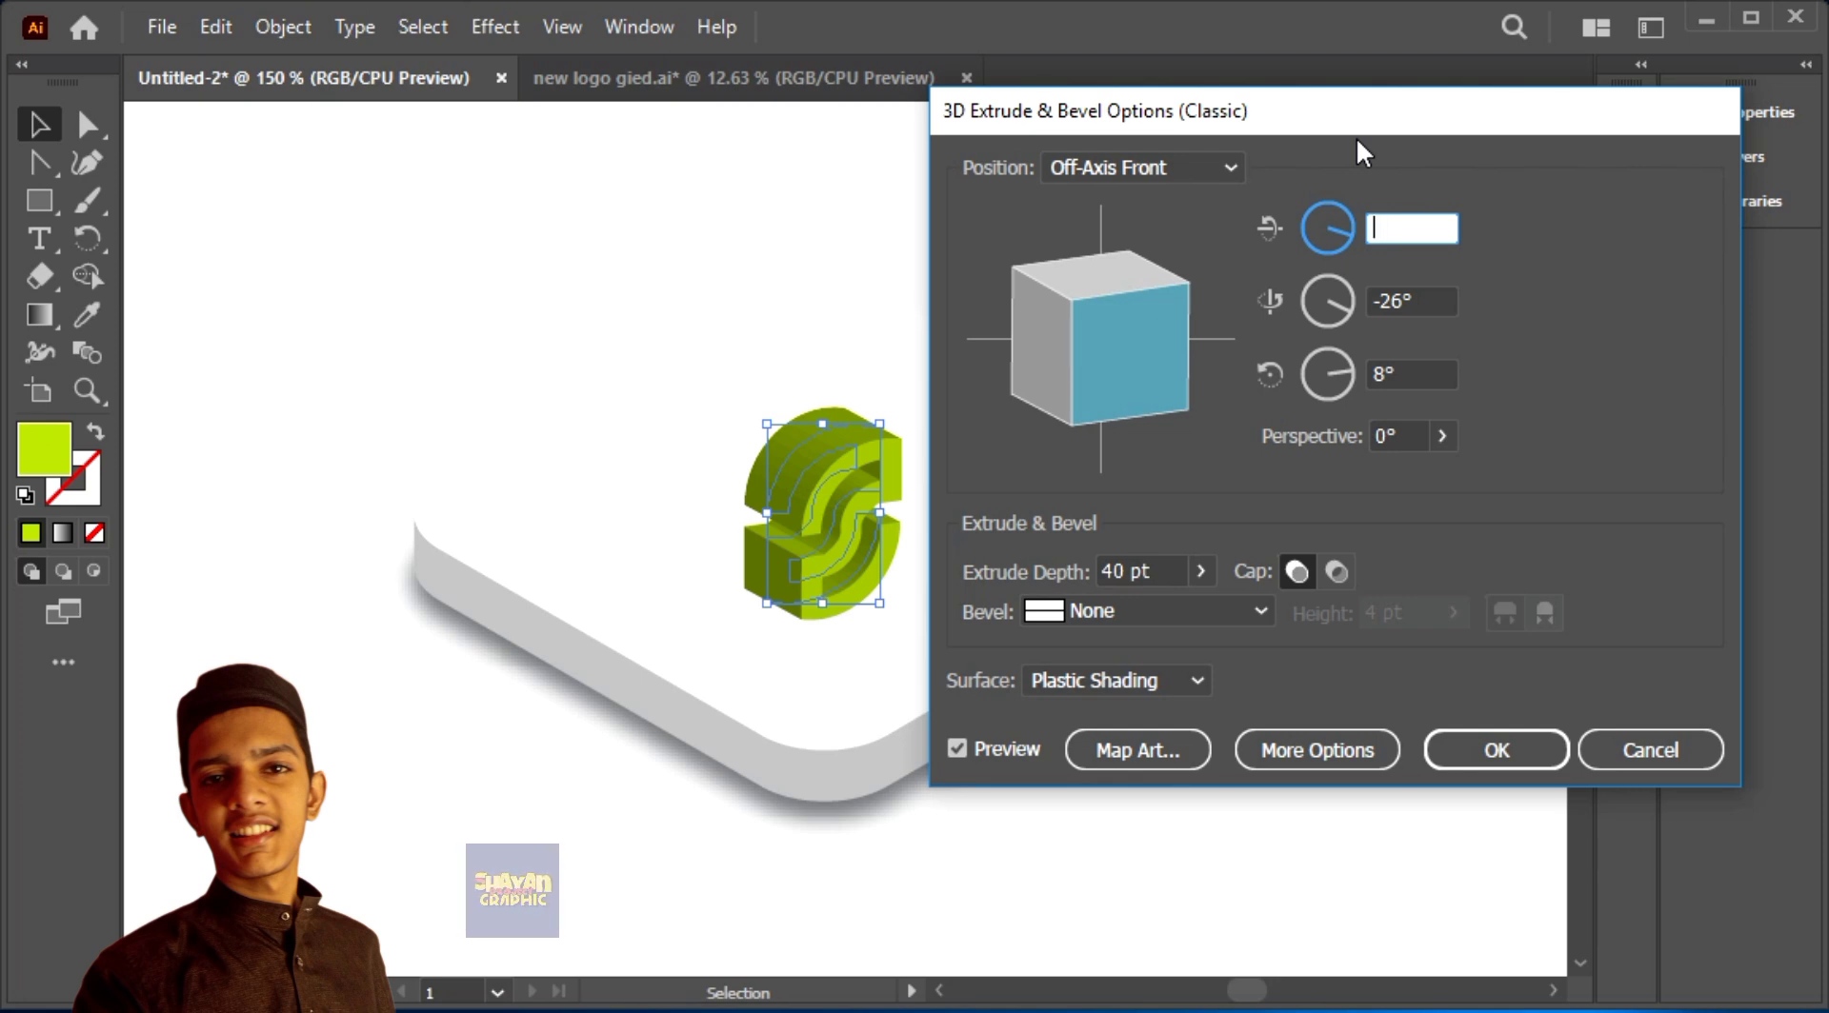
text(45)
click(1436, 286)
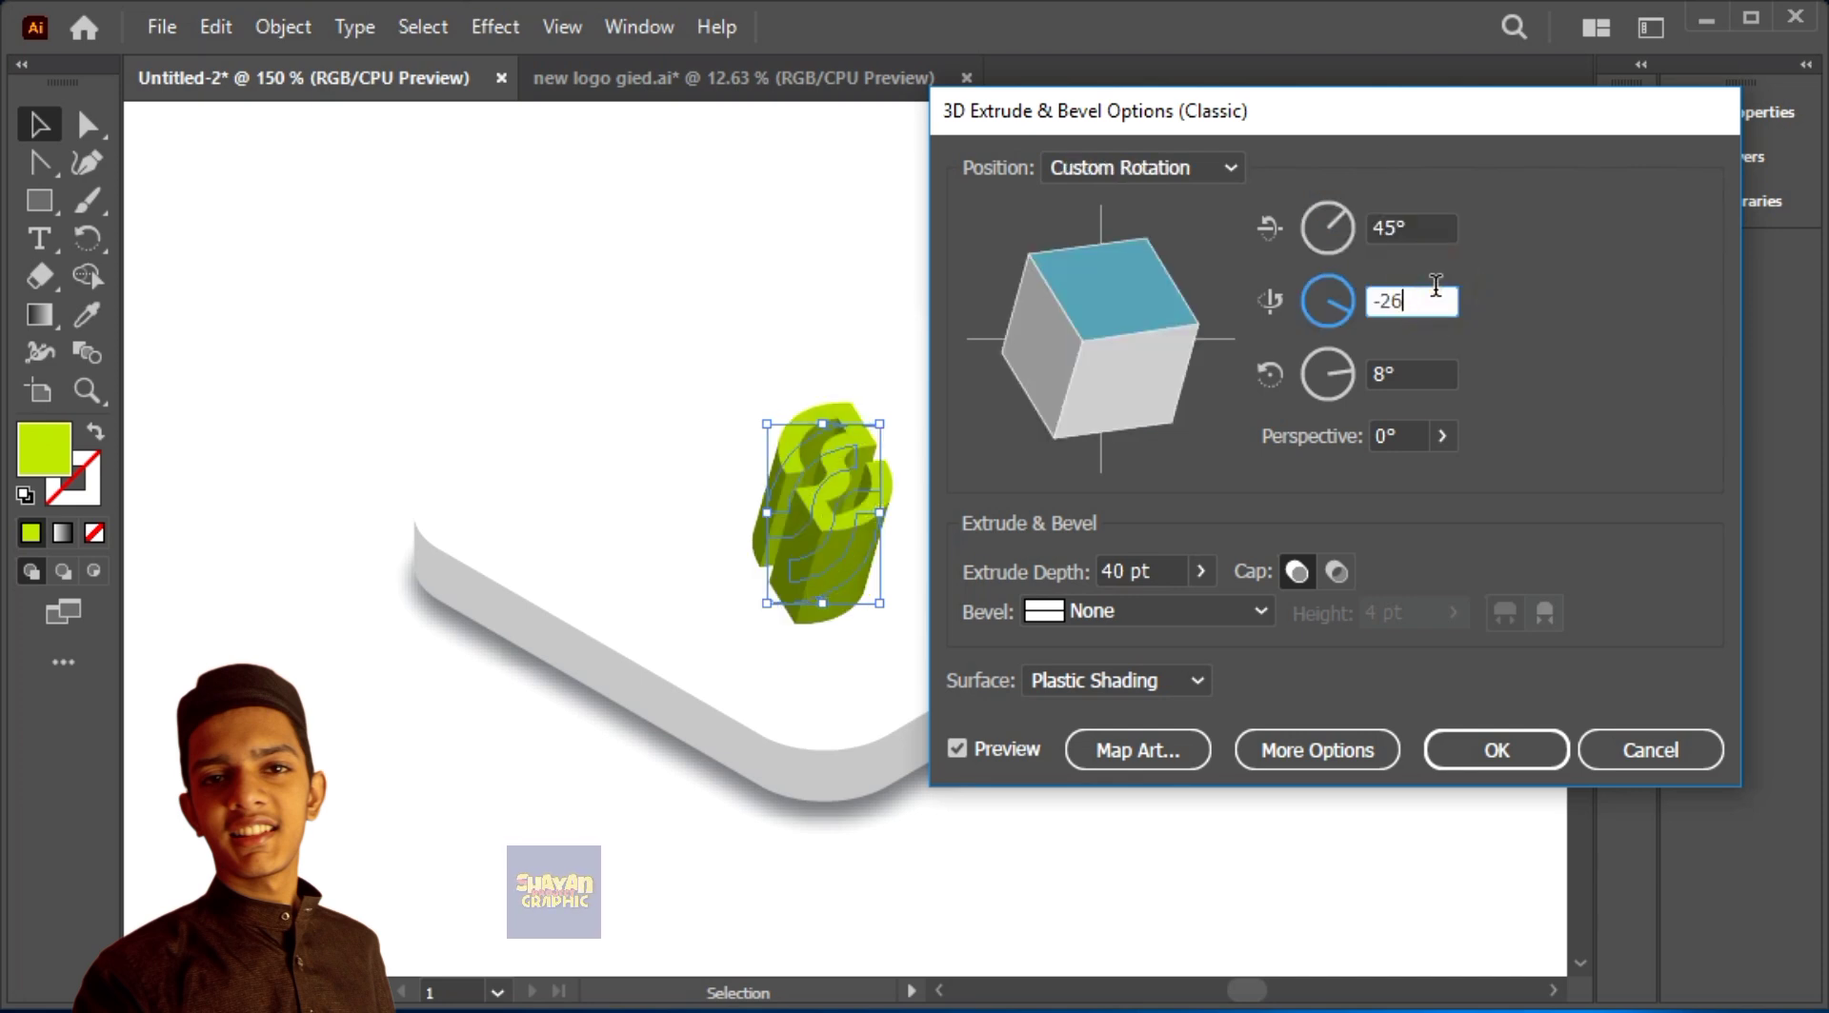
text(-35)
click(1426, 370)
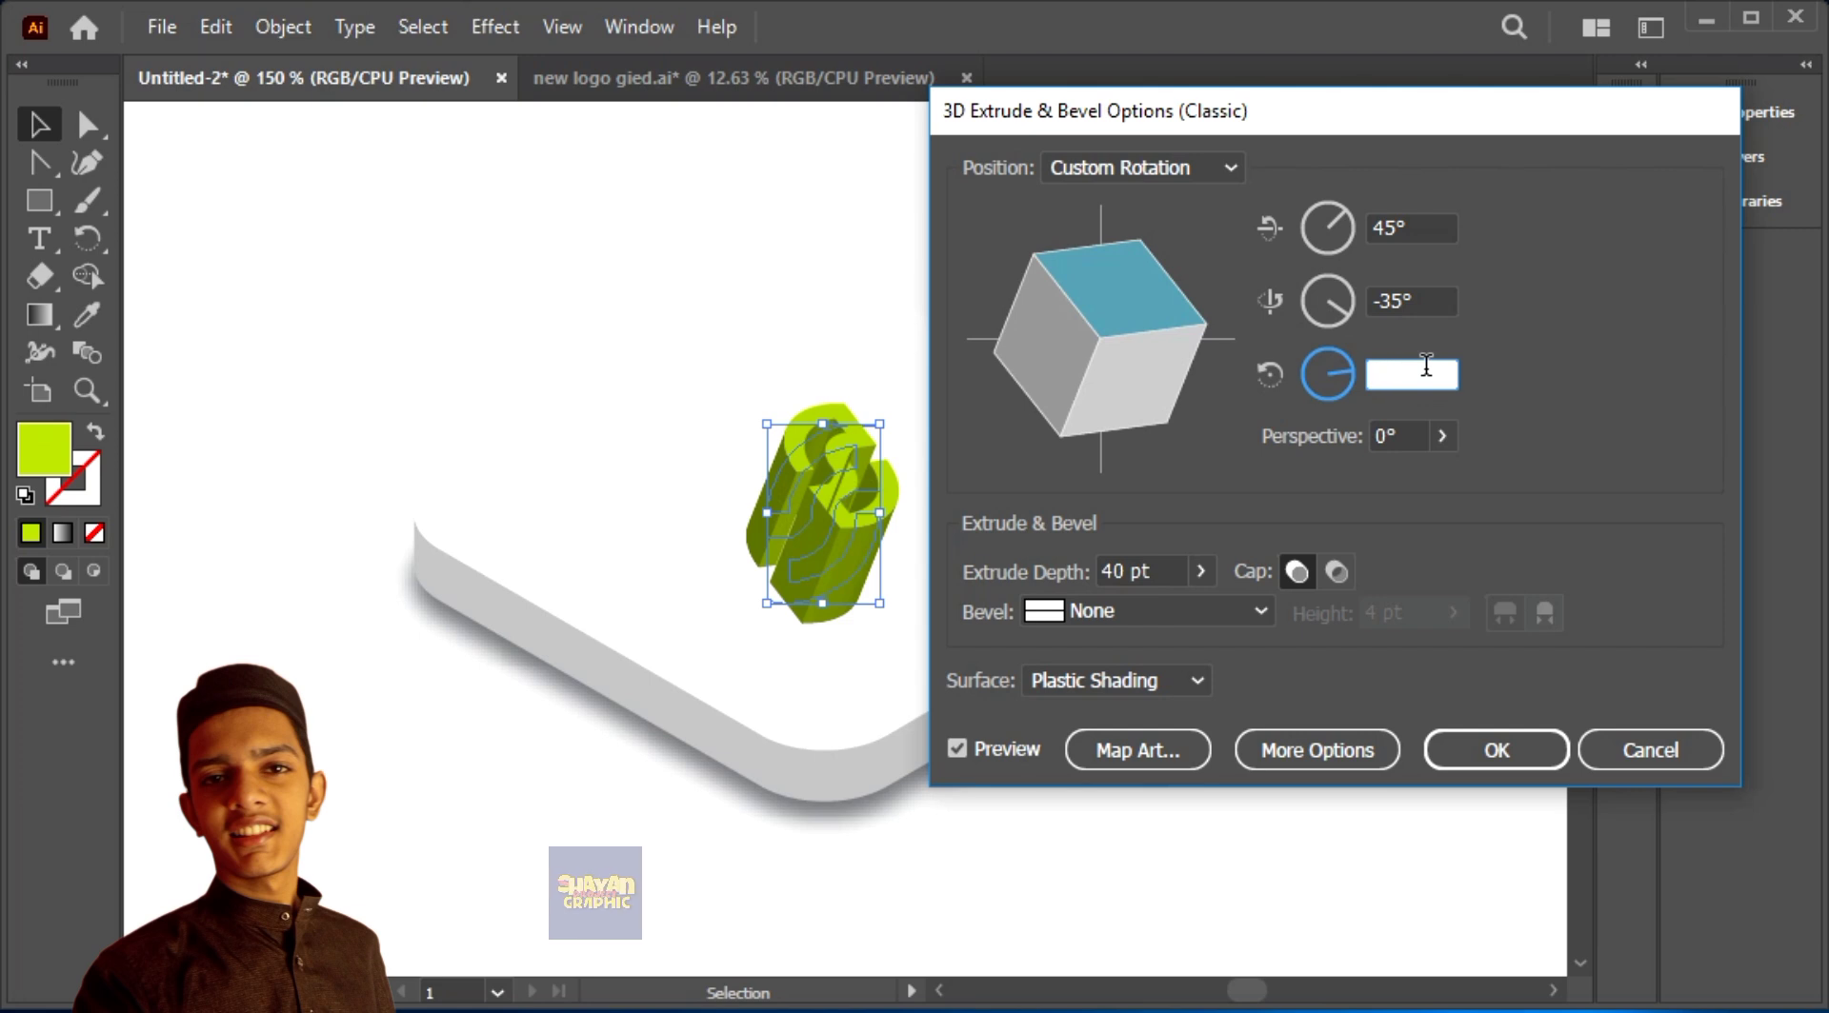
click(1417, 372)
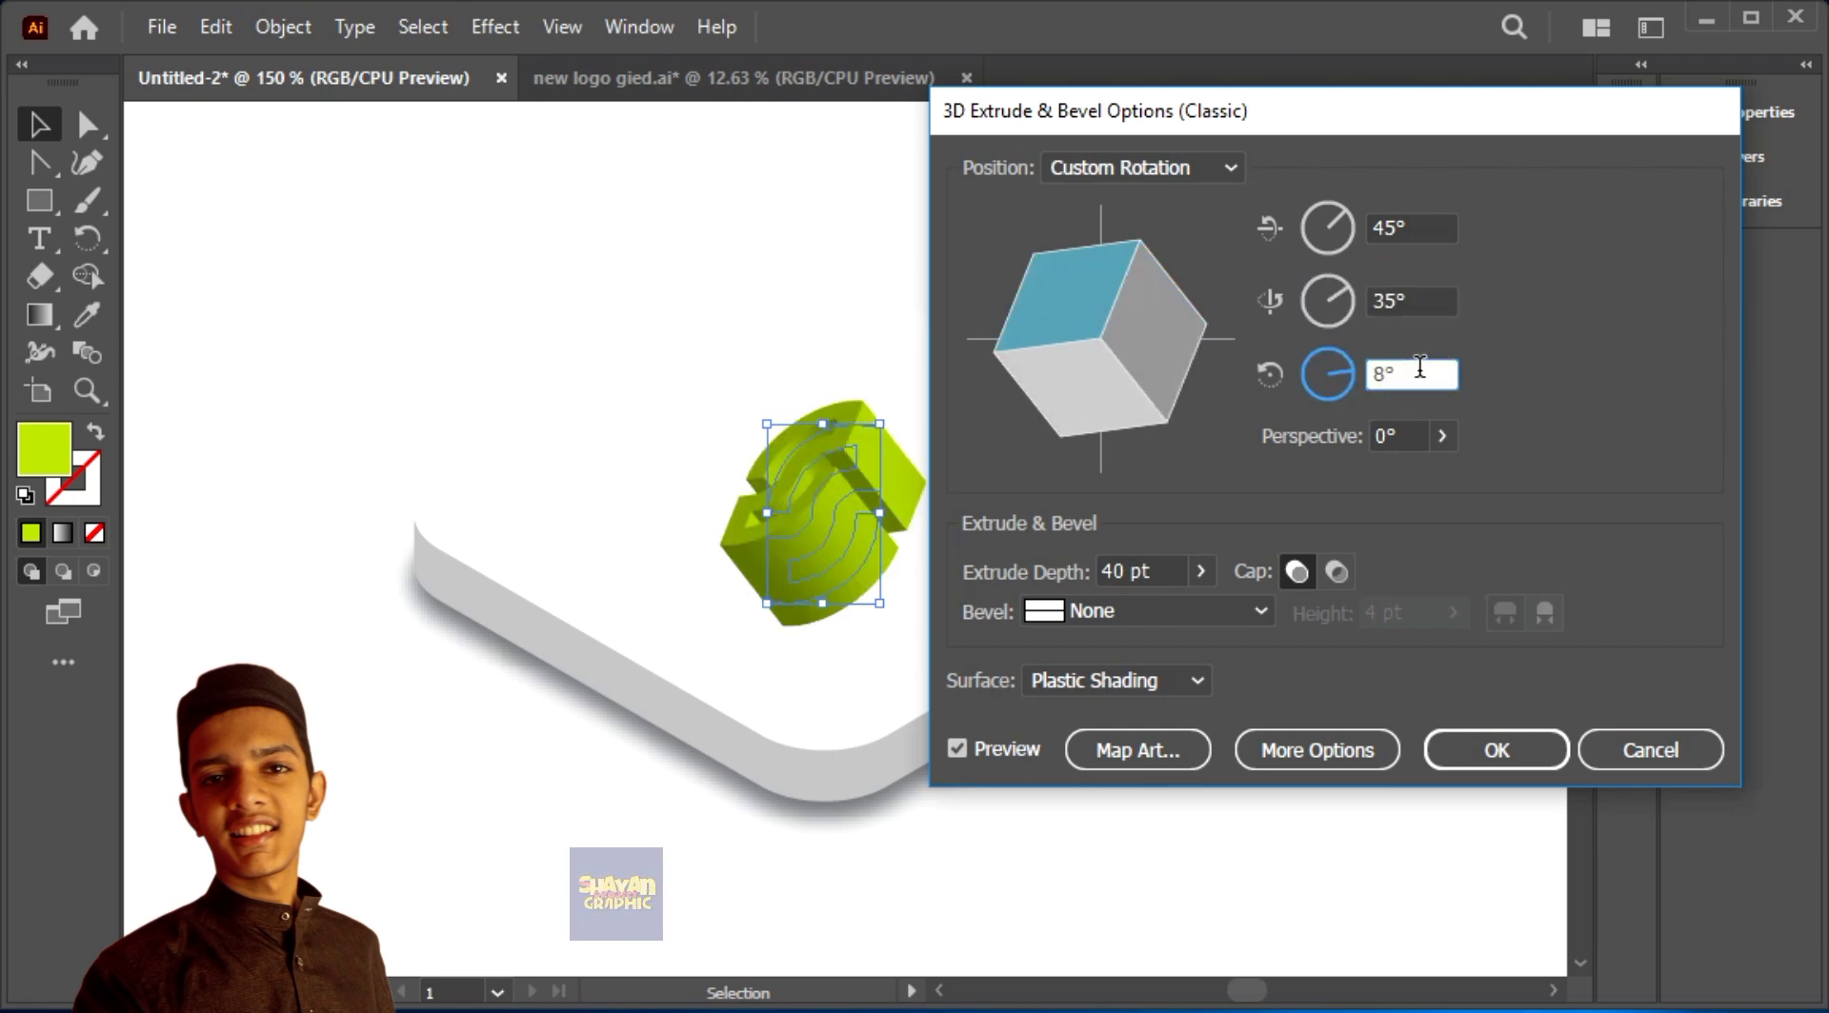
text(-30)
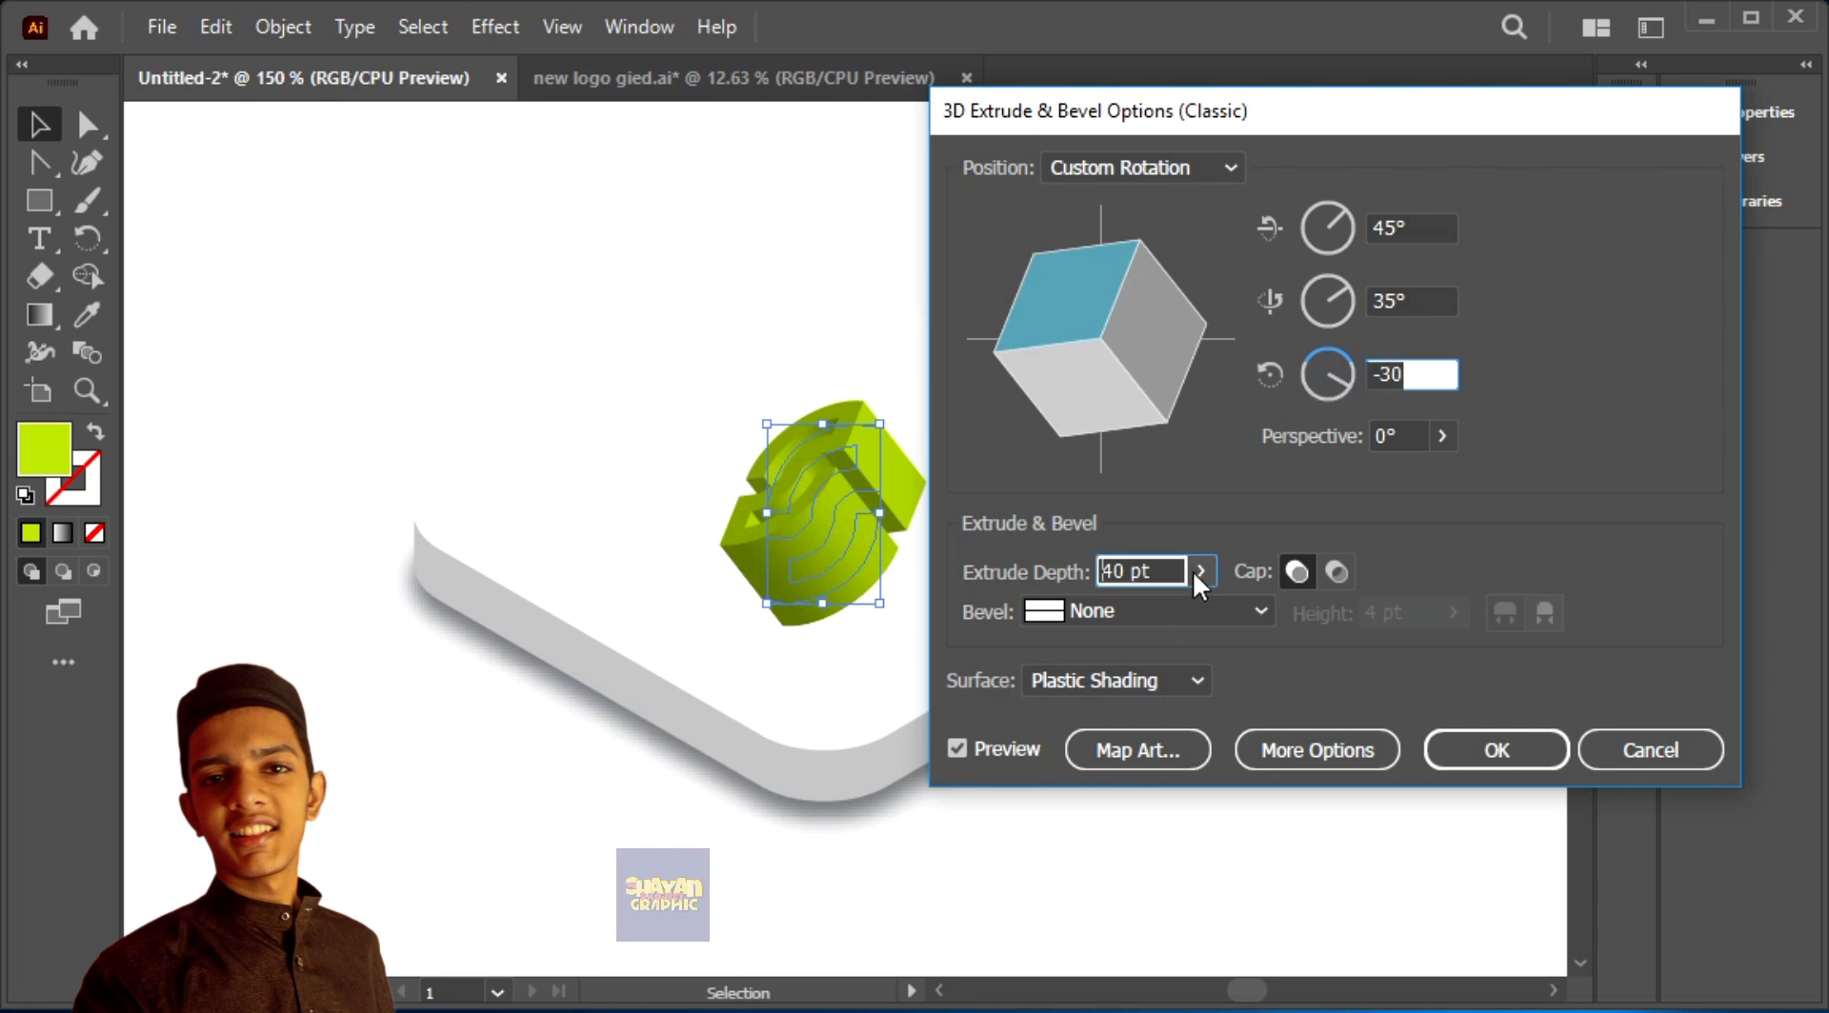
click(1199, 570)
drag(1079, 608, 1082, 616)
Step: Rotate the logo freehand to about 59°, -37° and 17°, shift its light slightly upwards, and apply the effect
click(1317, 750)
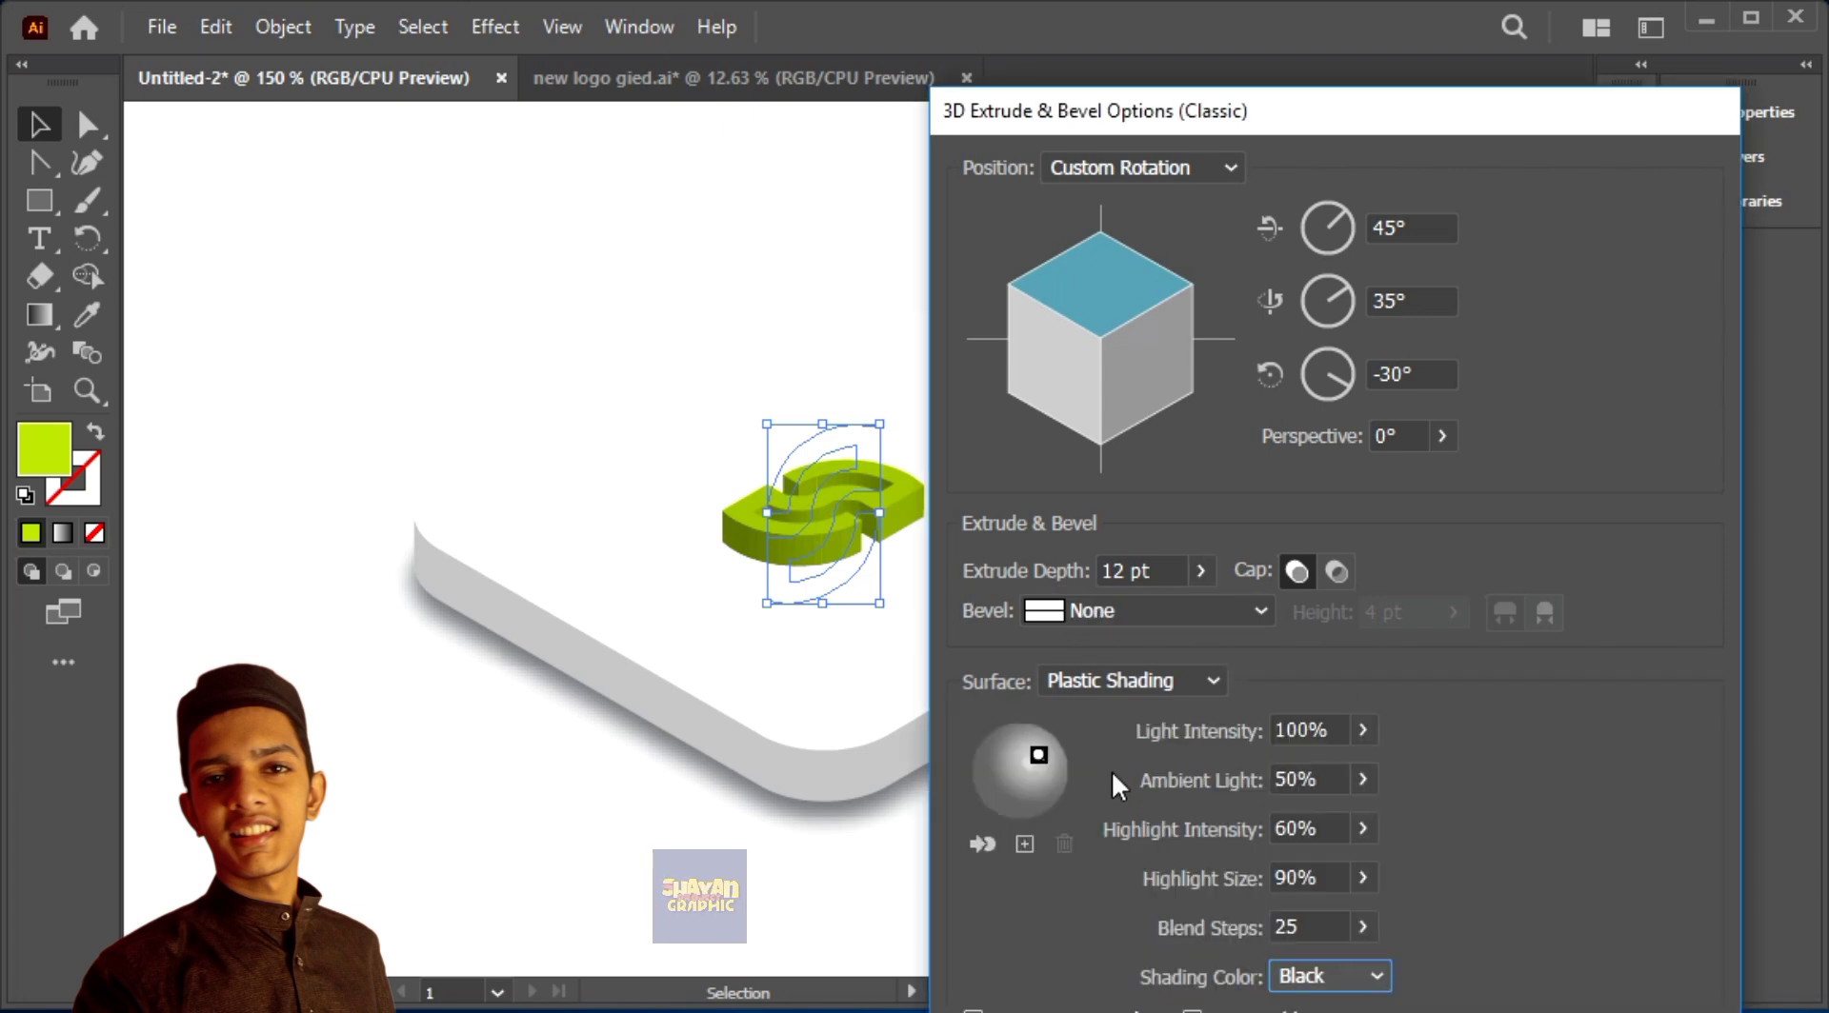
drag(1156, 380, 1072, 393)
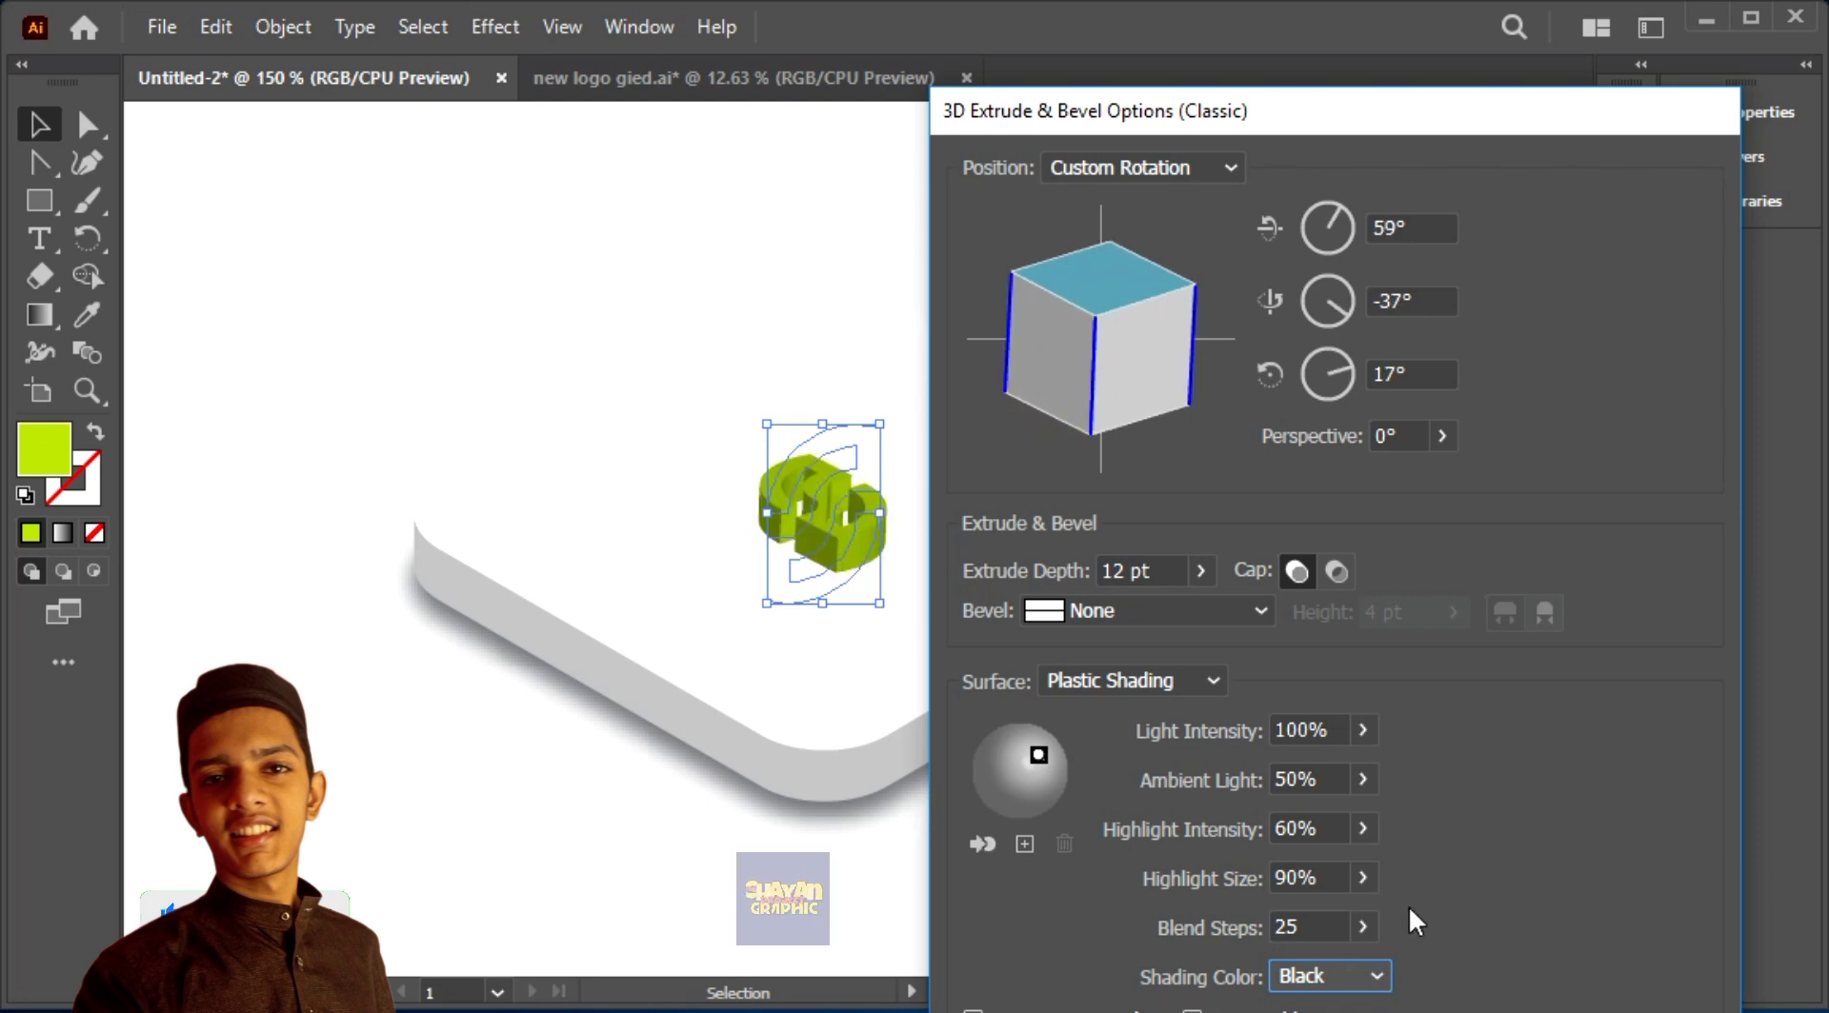
drag(1038, 754, 1030, 739)
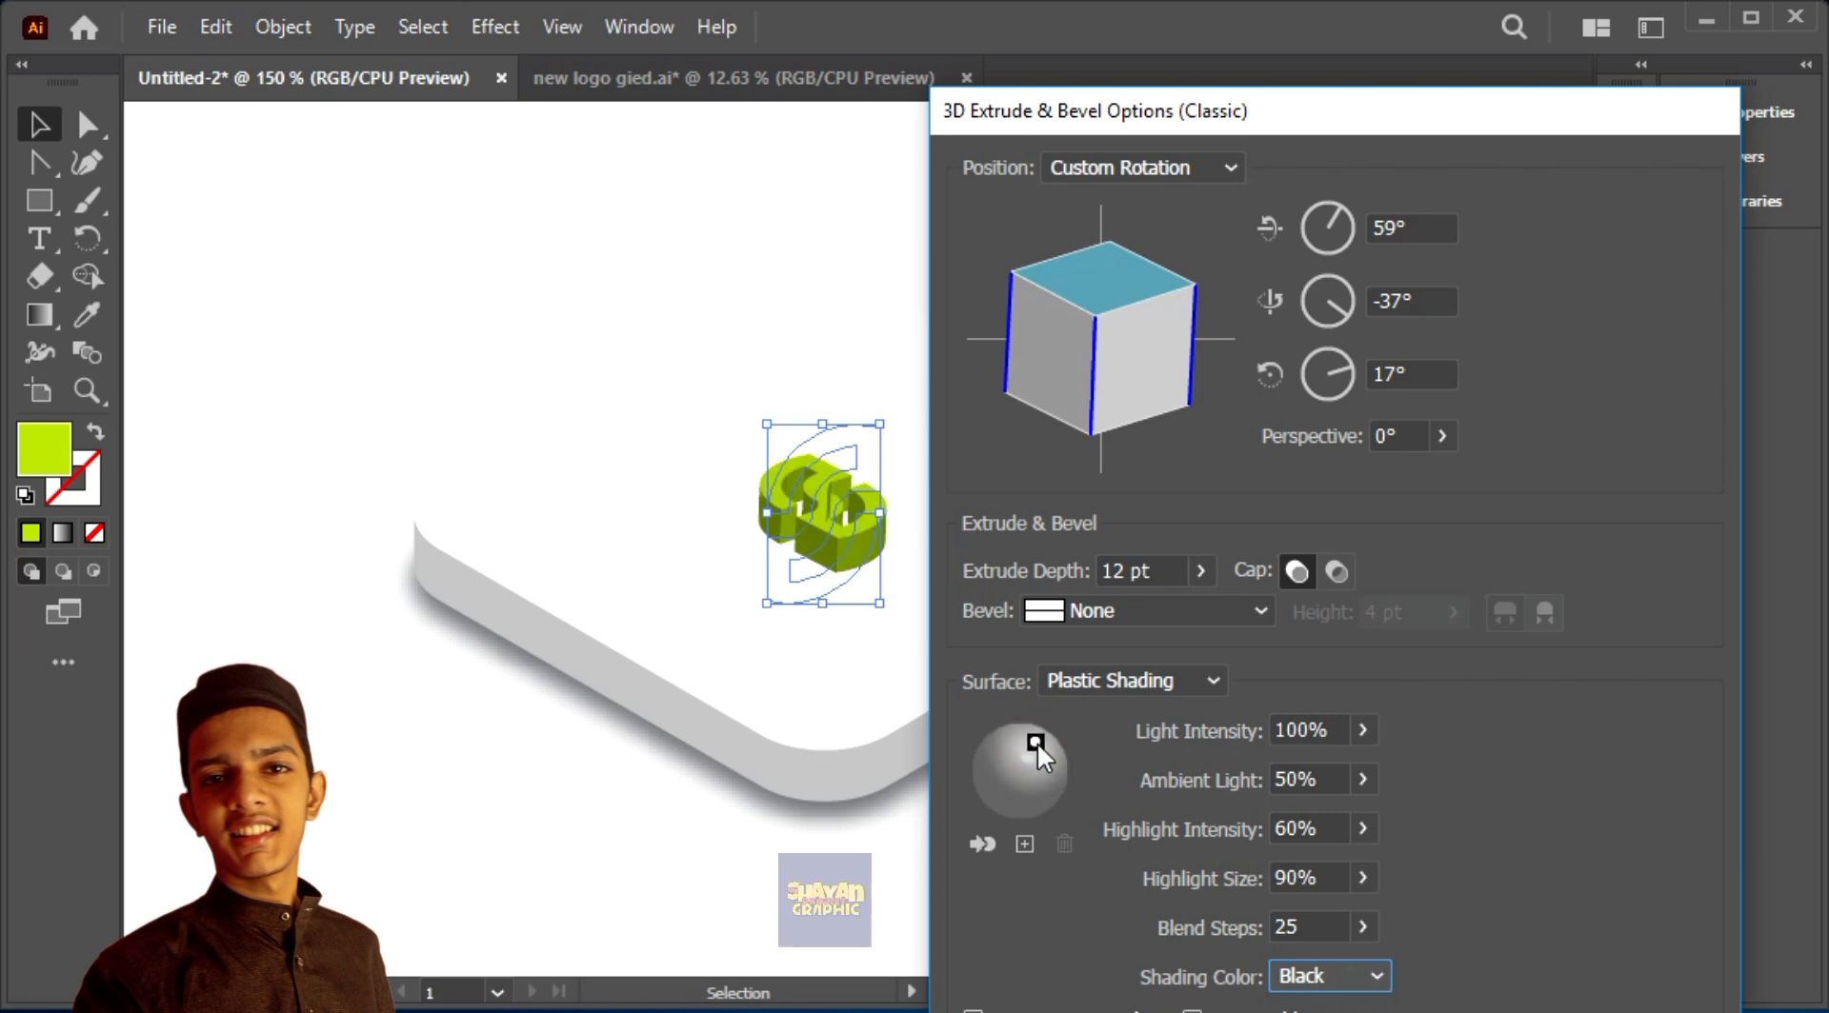
key(Return)
Step: Enlarge the extruded green logo proportionally about its centre on the slab
click(1225, 293)
click(863, 523)
drag(880, 425, 915, 360)
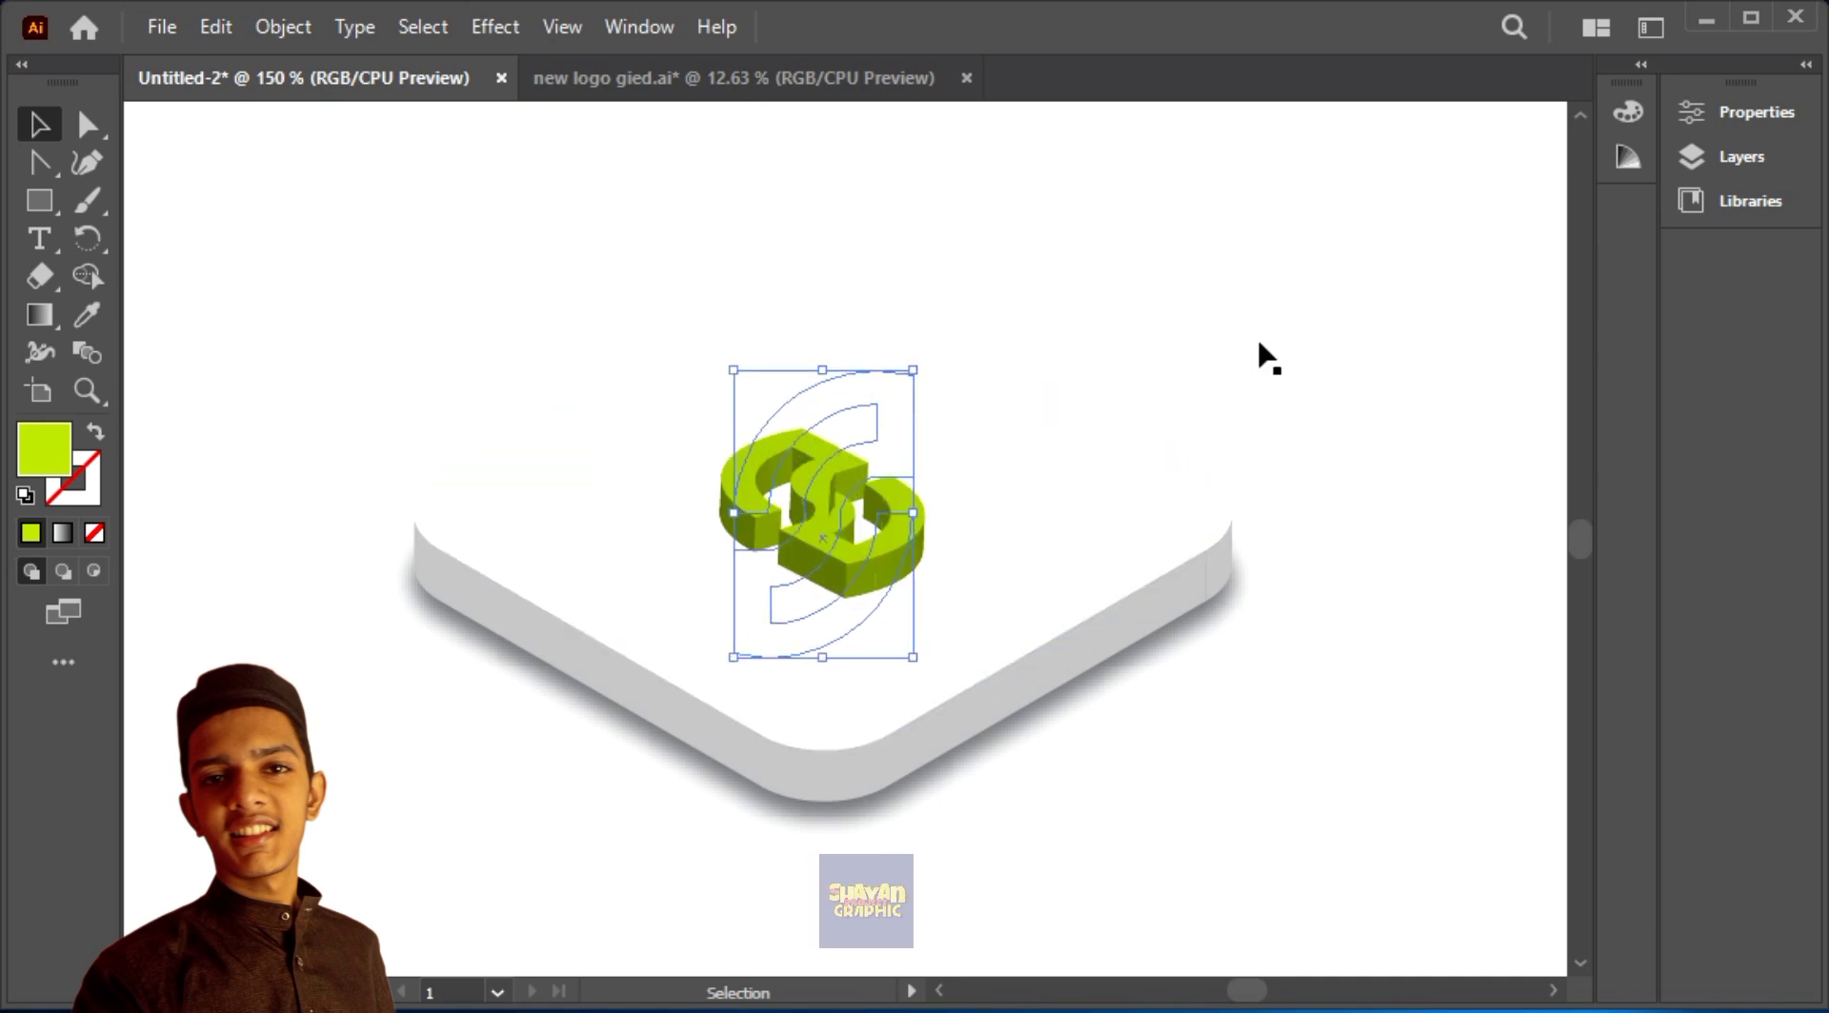
click(1257, 339)
Step: Expand the appearance of the extruded green logo into editable shapes
click(1256, 769)
key(ctrl+plus)
key(ctrl+plus)
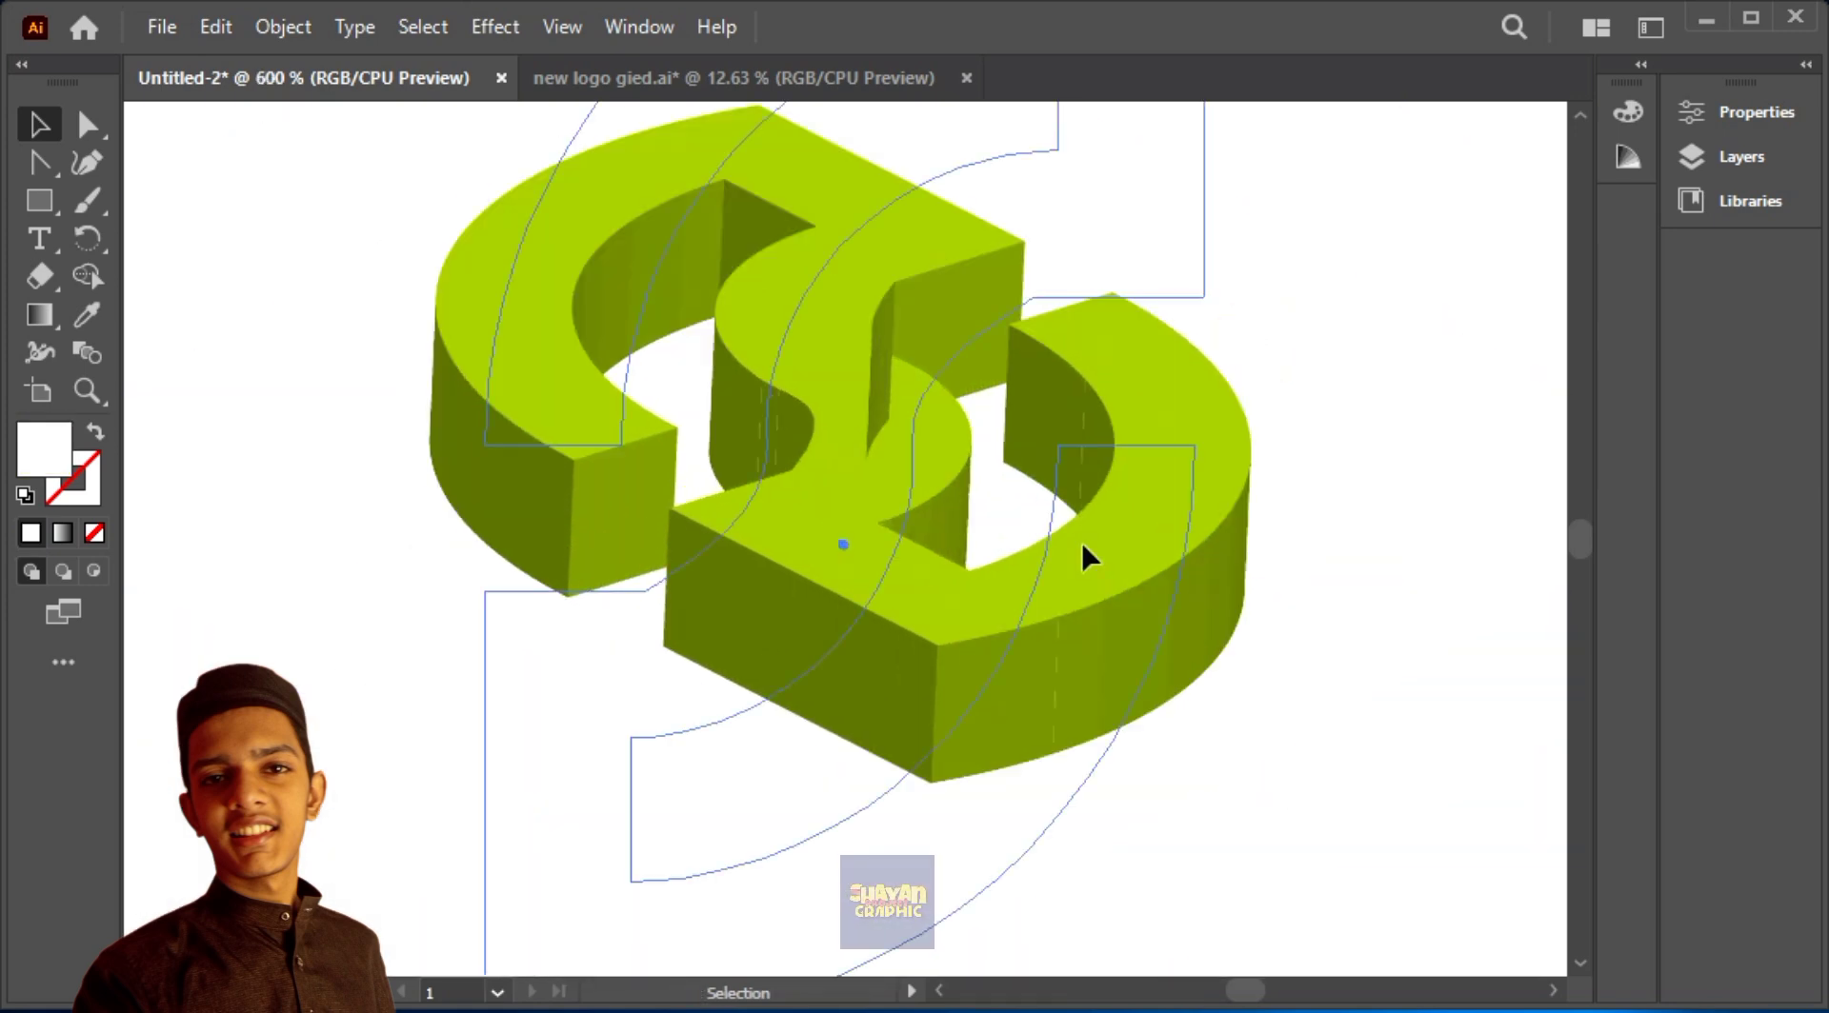
click(283, 27)
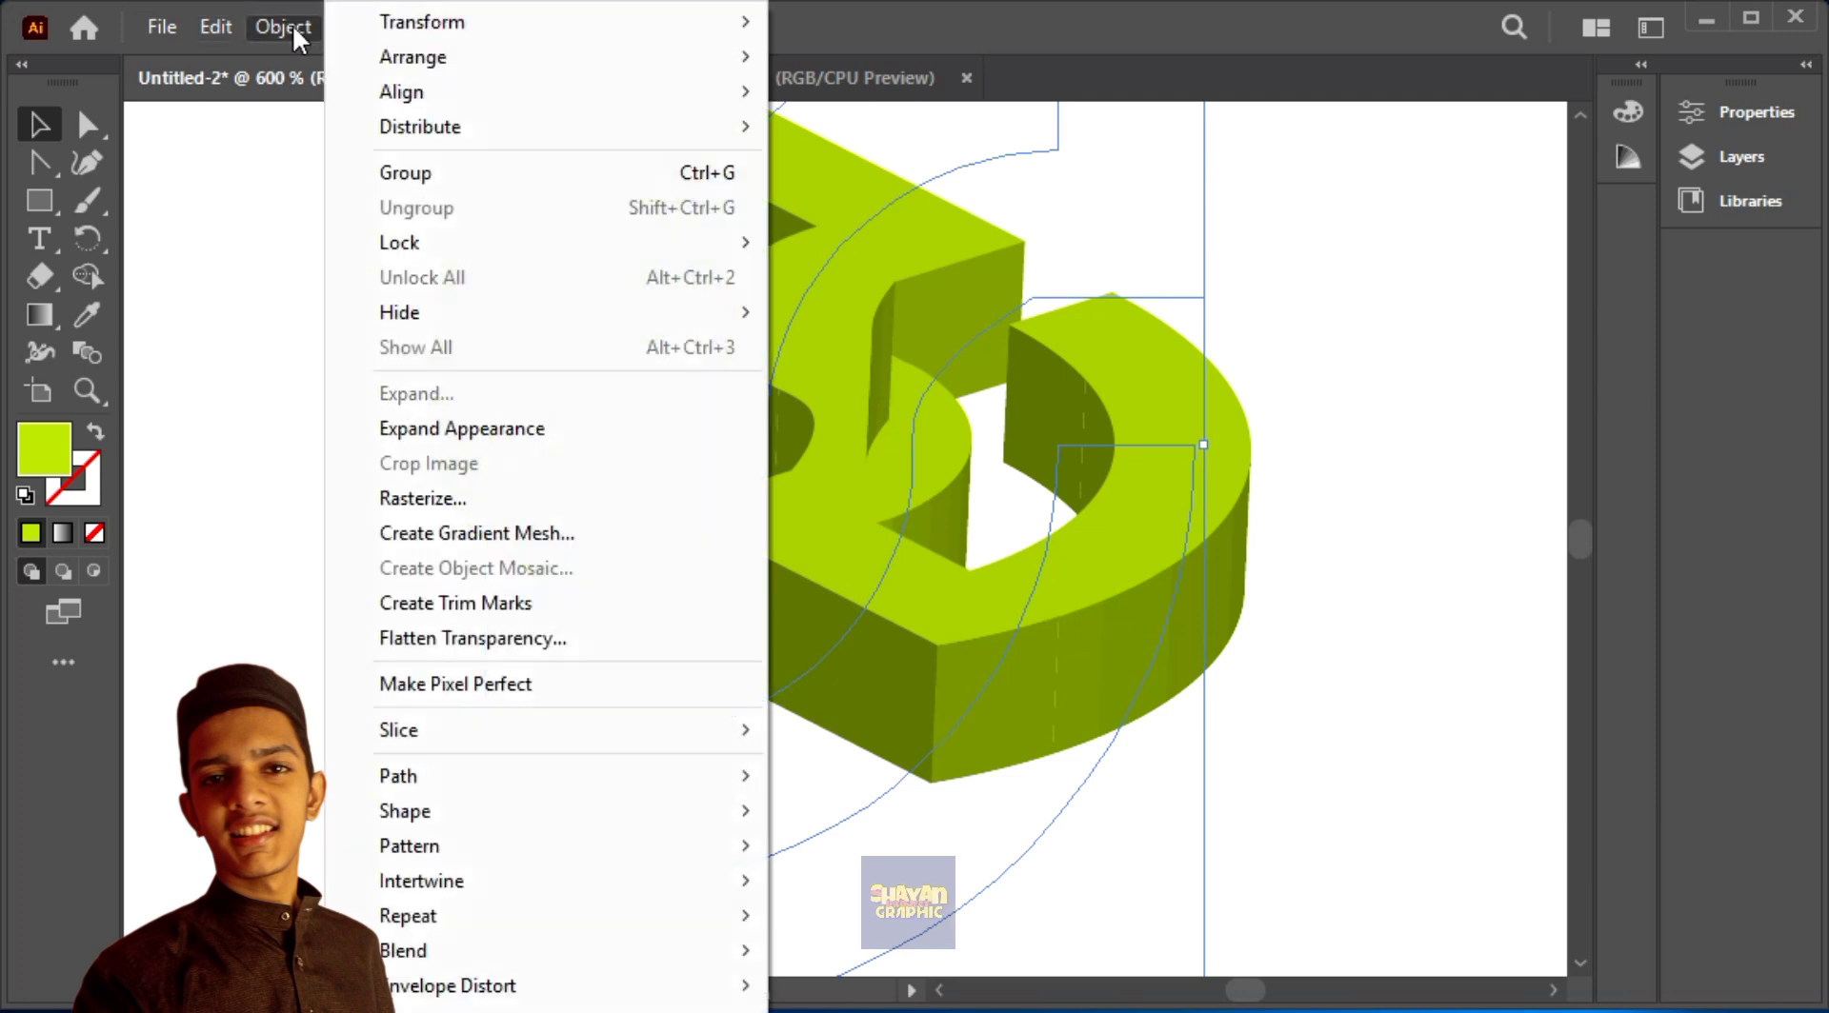
click(448, 438)
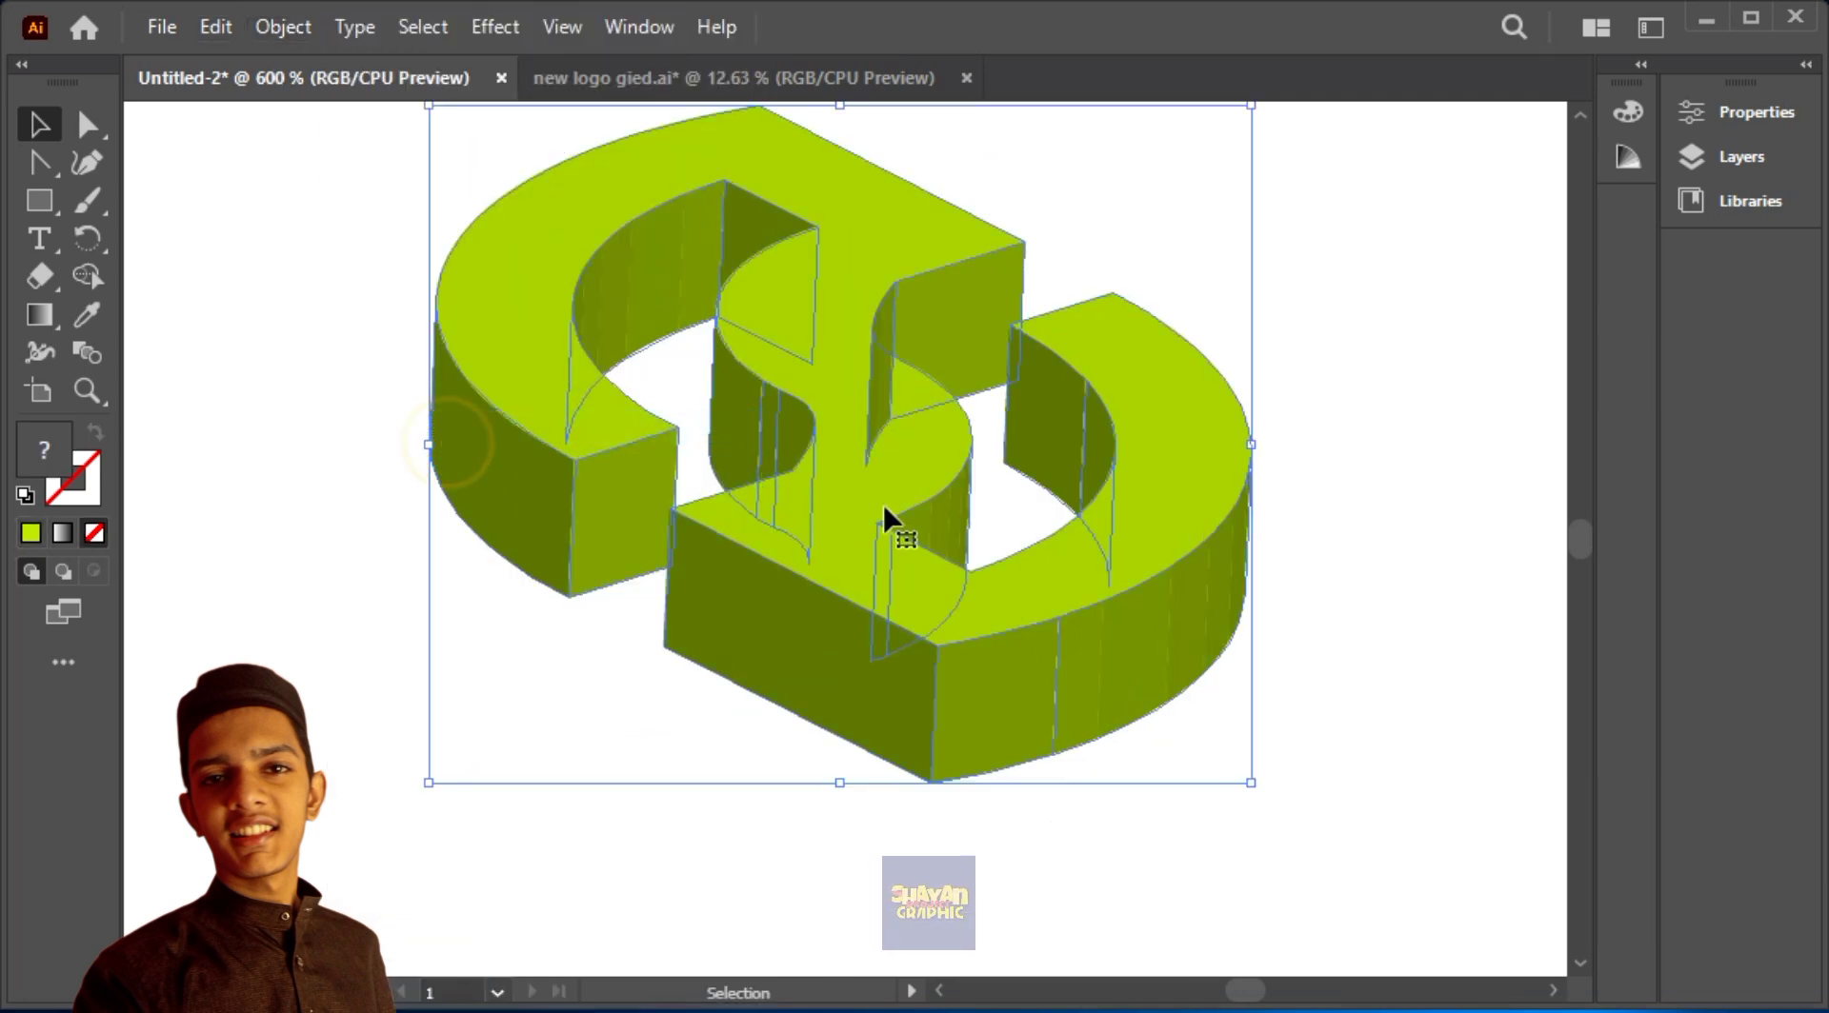
Step: Ungroup the expanded green logo so its faces can be selected separately
click(227, 29)
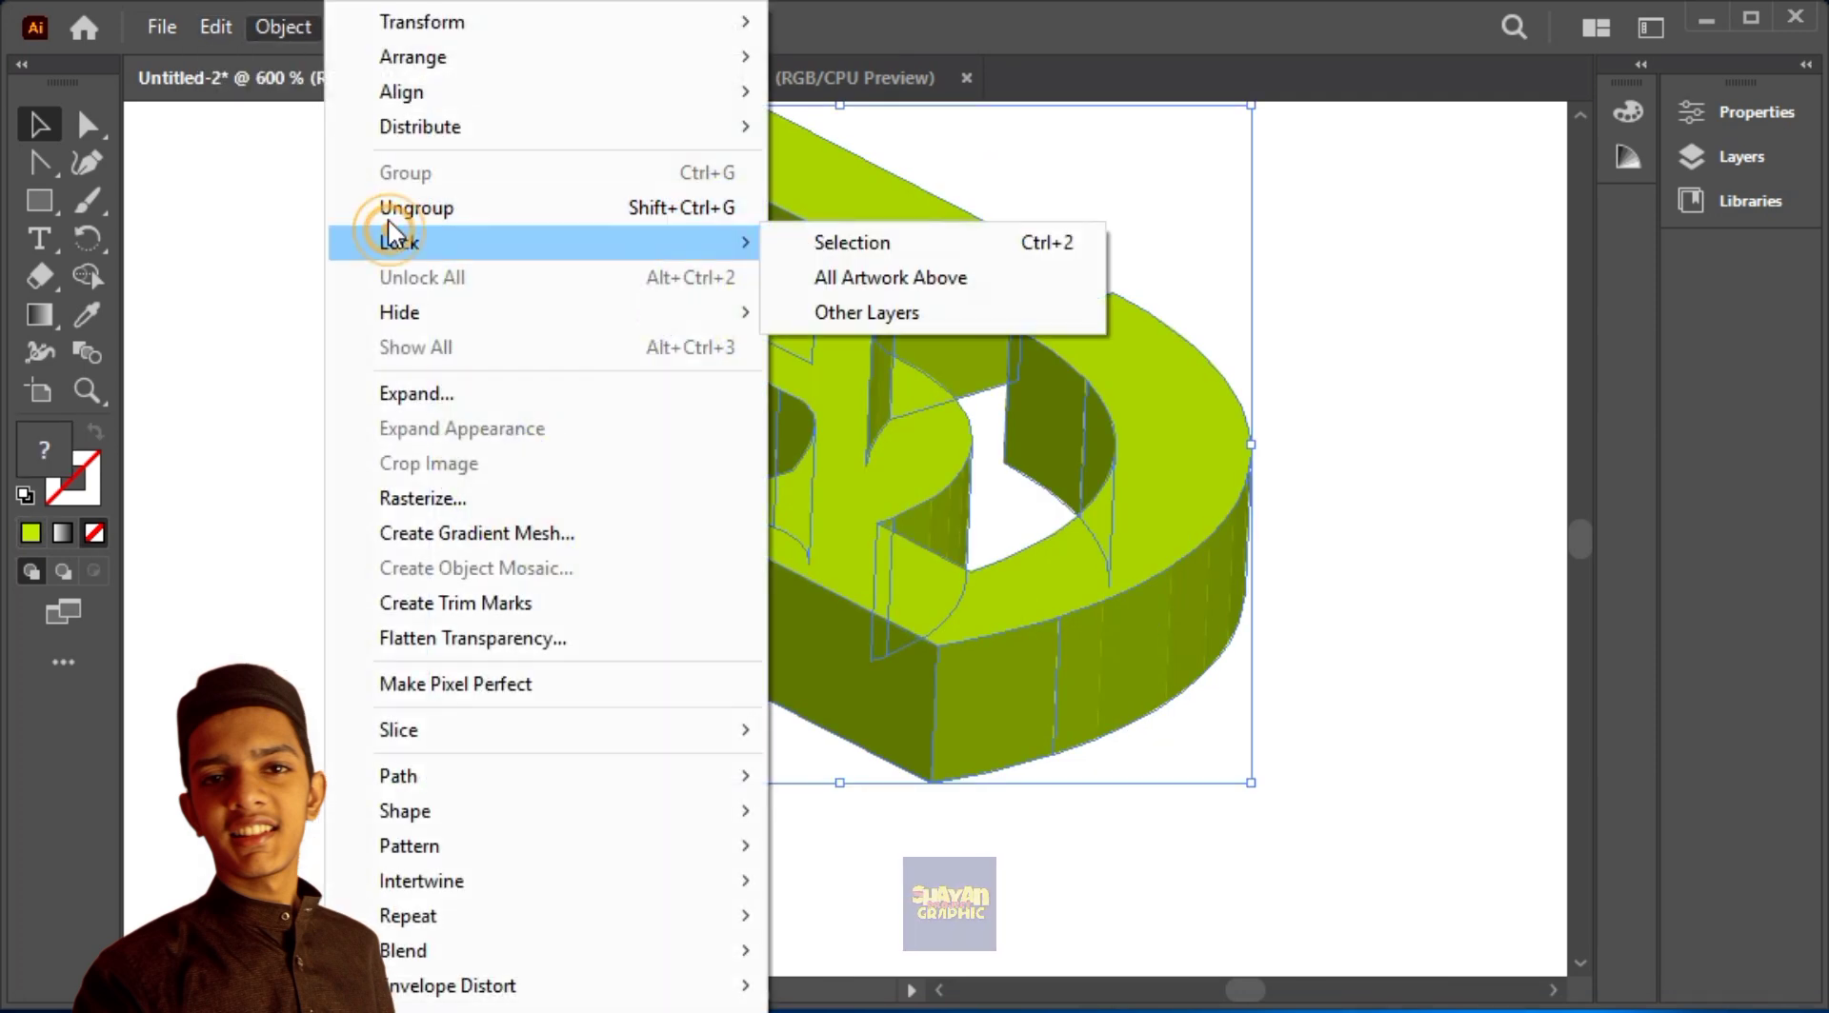
click(270, 27)
click(381, 208)
click(298, 200)
Step: Unite the strips of the upper-left inner curved wall into one face with Pathfinder
click(702, 243)
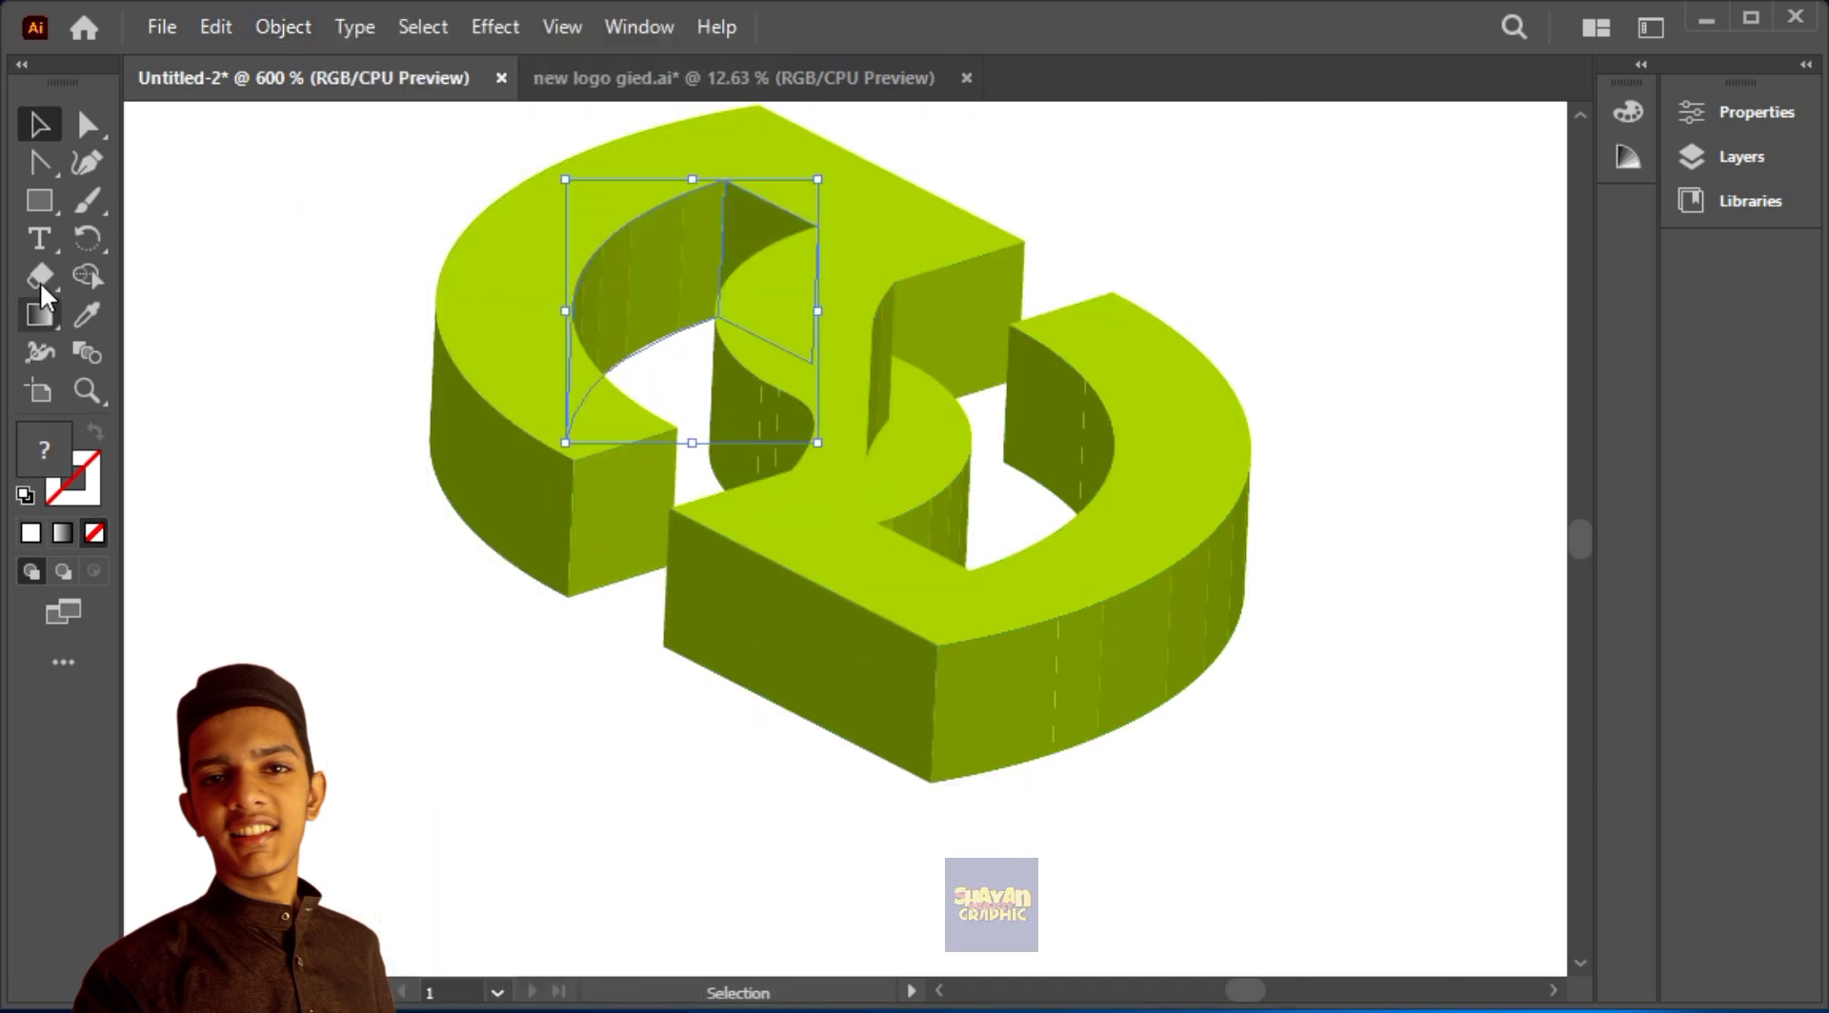
click(639, 26)
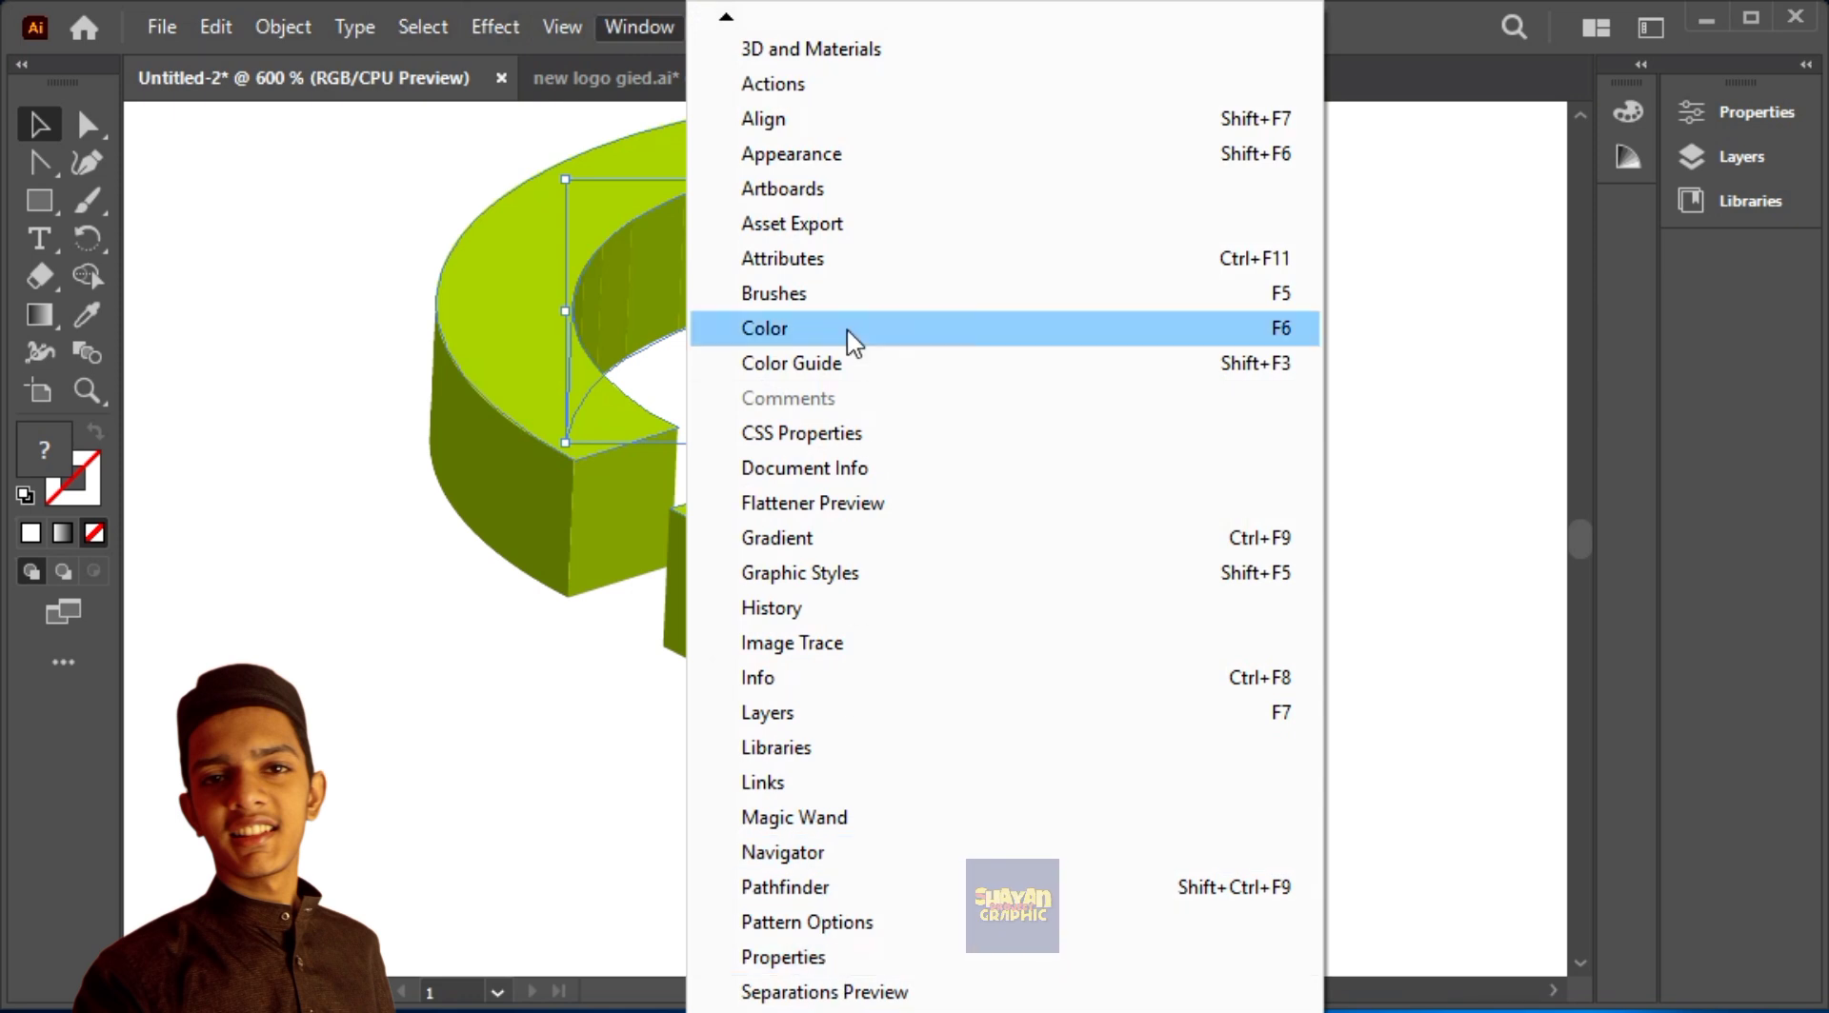
click(790, 887)
click(1446, 655)
Step: Unite the strips of the right inner curved wall and those of the right outer curved wall into single faces
drag(1048, 387, 1094, 457)
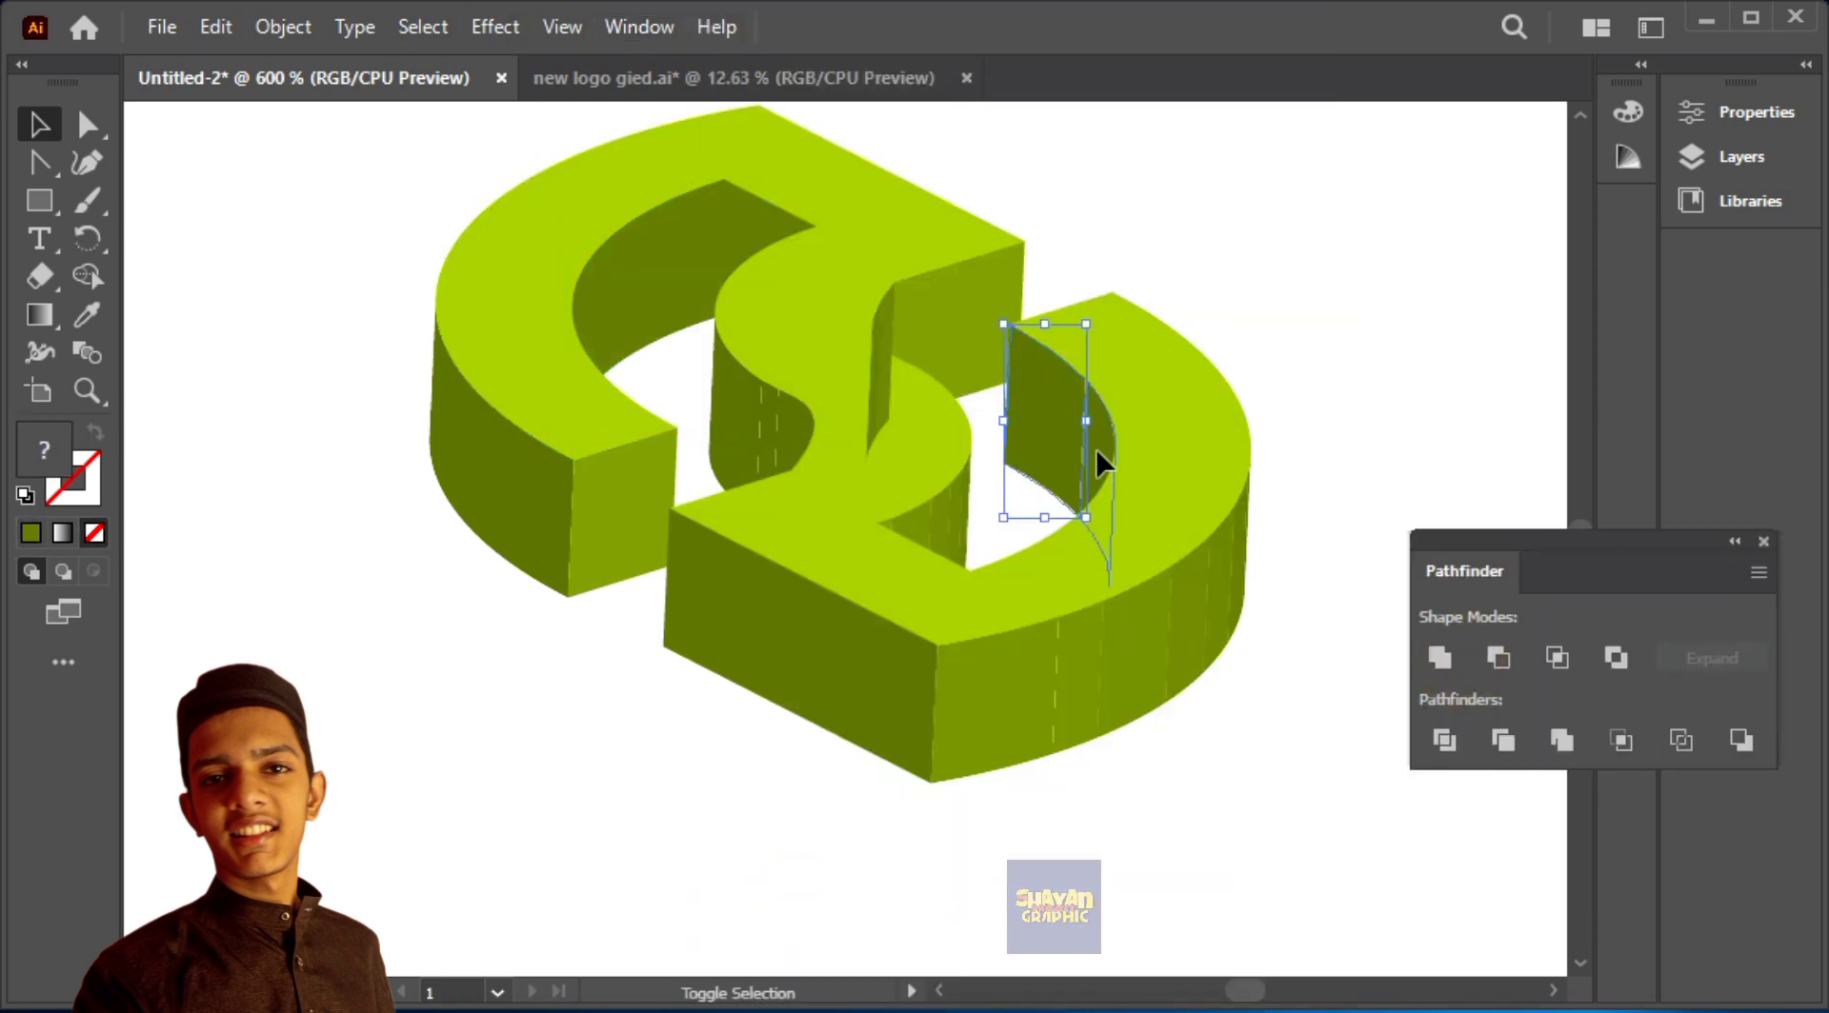
drag(1311, 563, 1049, 824)
key(ctrl+z)
click(1159, 682)
shift+click(982, 731)
click(1439, 657)
Step: Try to unite the logo's flat front faces with the curved outer walls next to them
shift+click(870, 699)
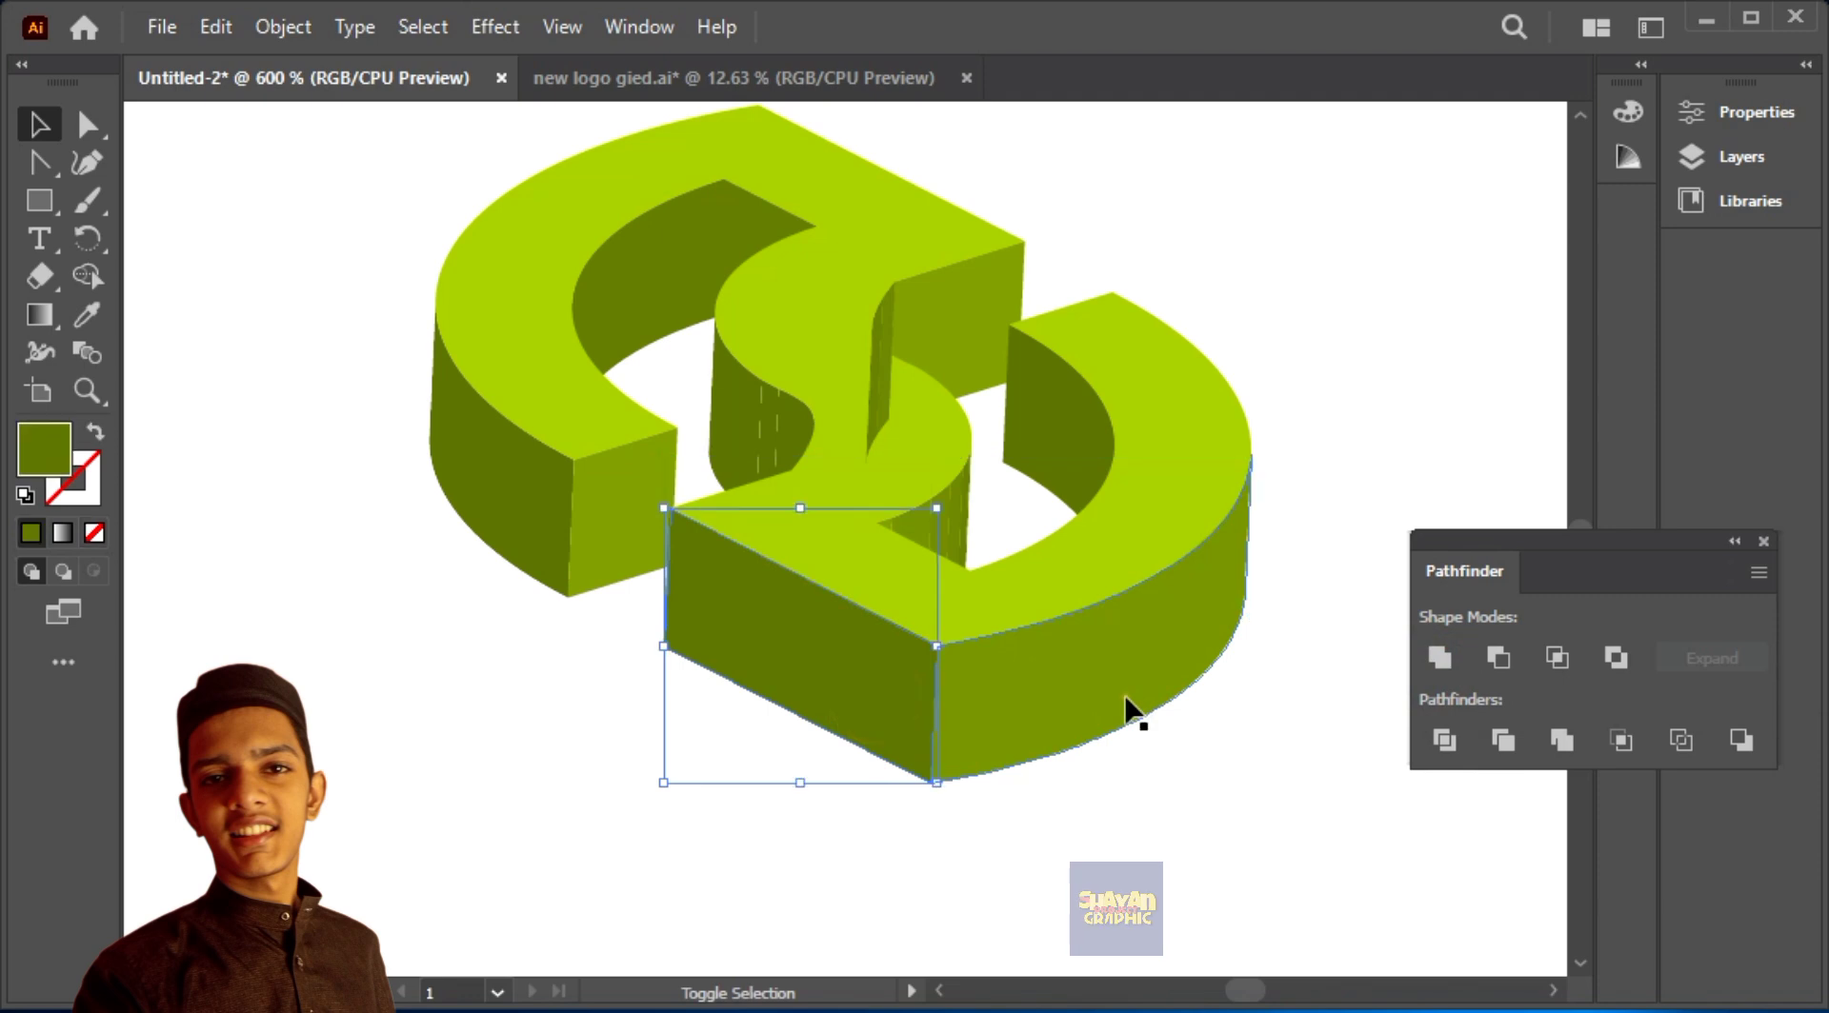
click(1439, 658)
click(615, 563)
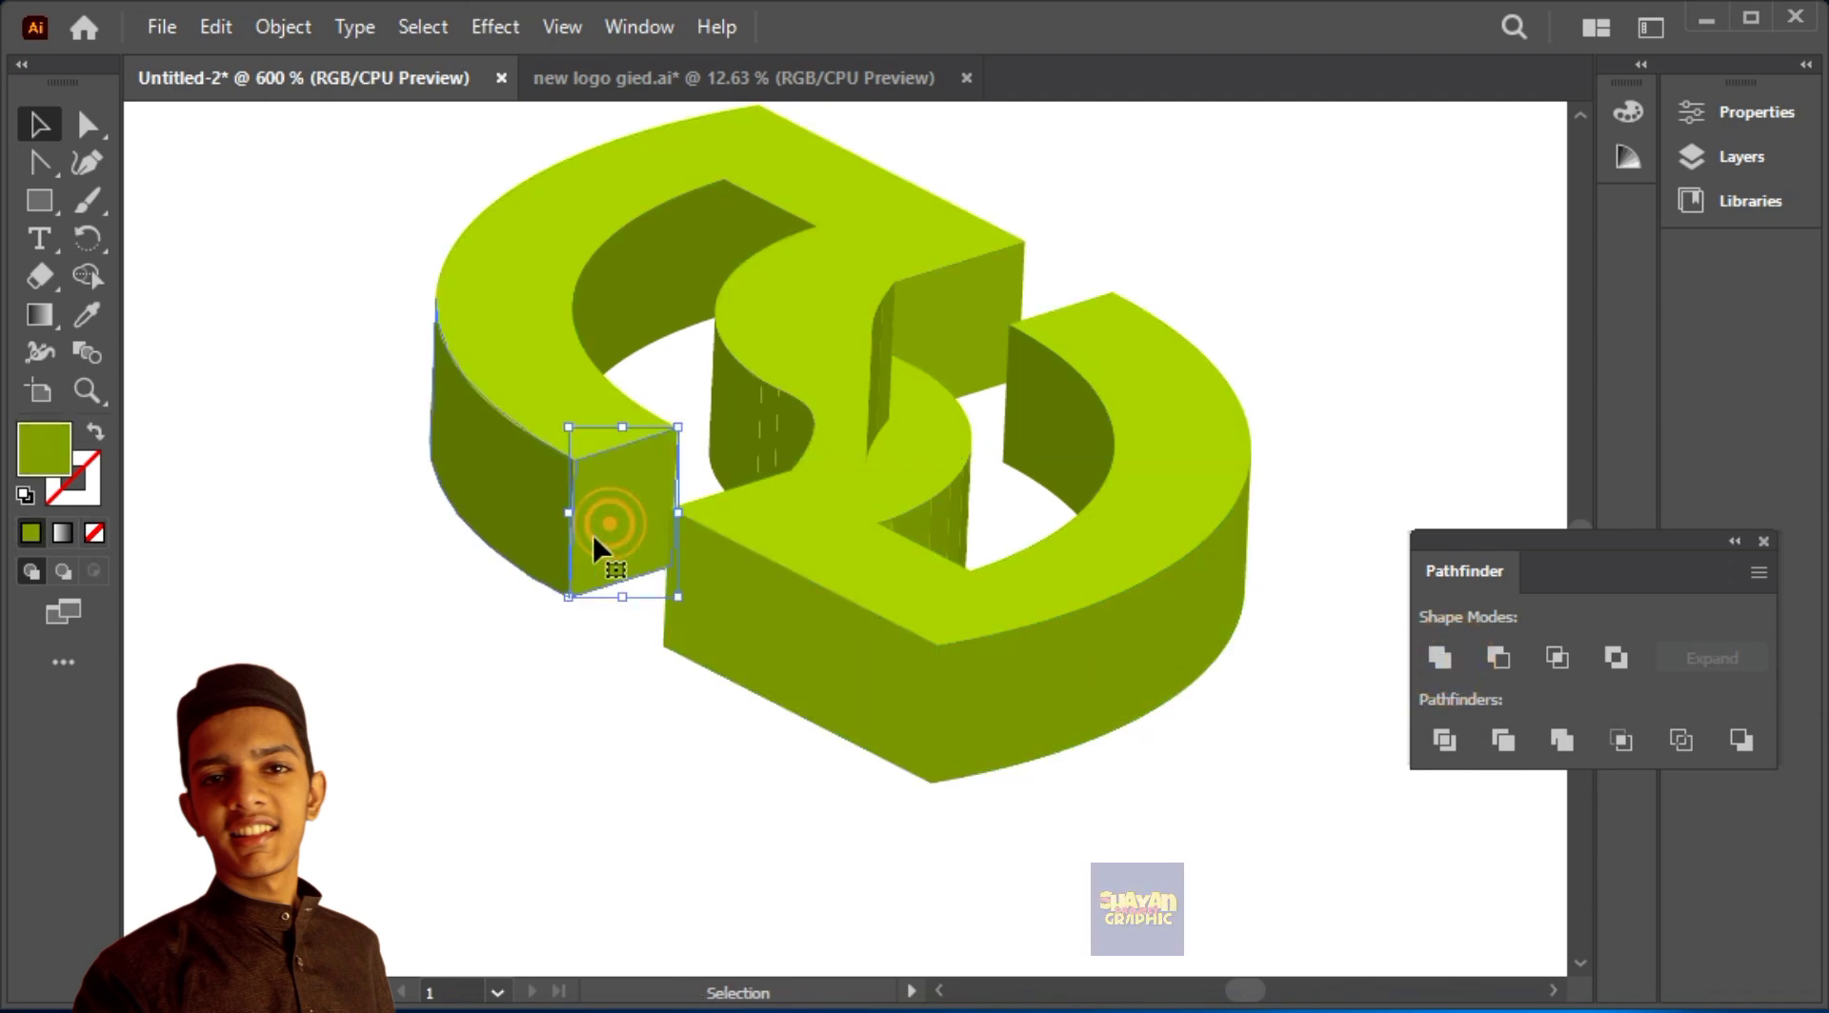
shift+click(529, 505)
click(1439, 657)
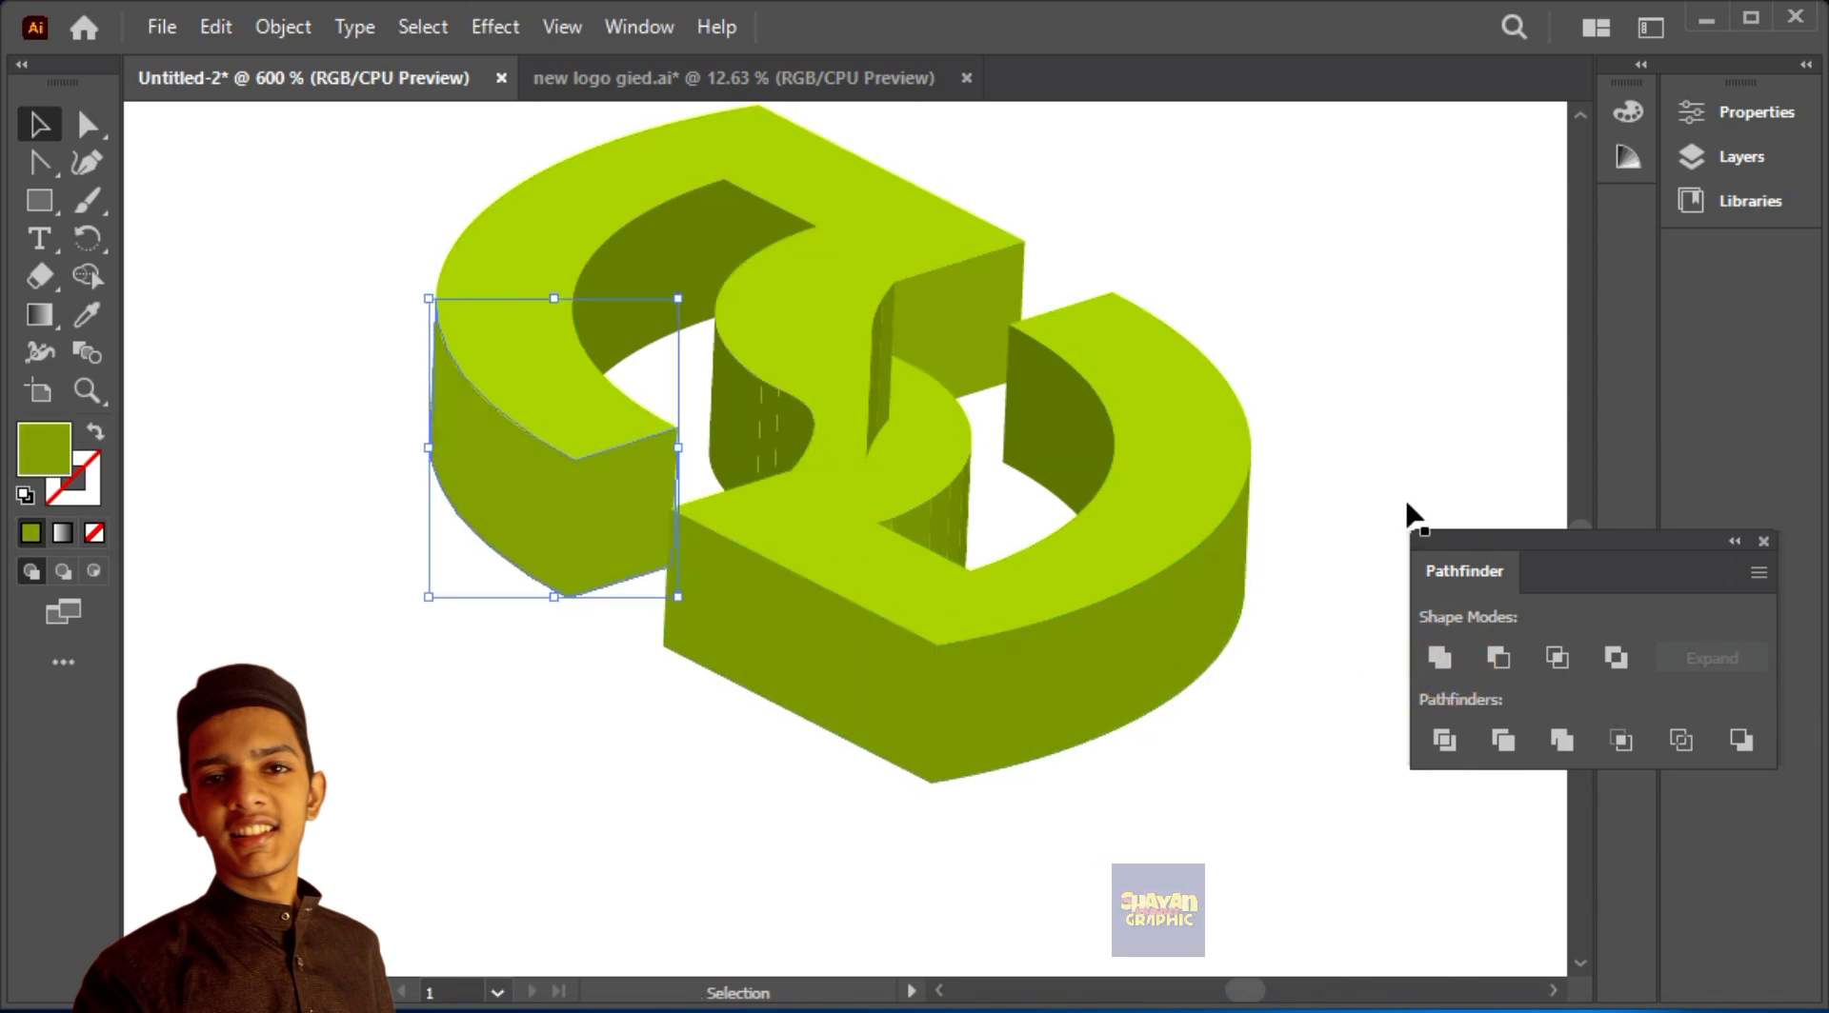
key(ctrl+z)
key(ctrl+z)
Step: Unite the strips of the small curved wall beneath the lower right bend of the S-shape
click(1284, 783)
key(space)
drag(1037, 482, 1096, 655)
click(1011, 705)
click(1439, 657)
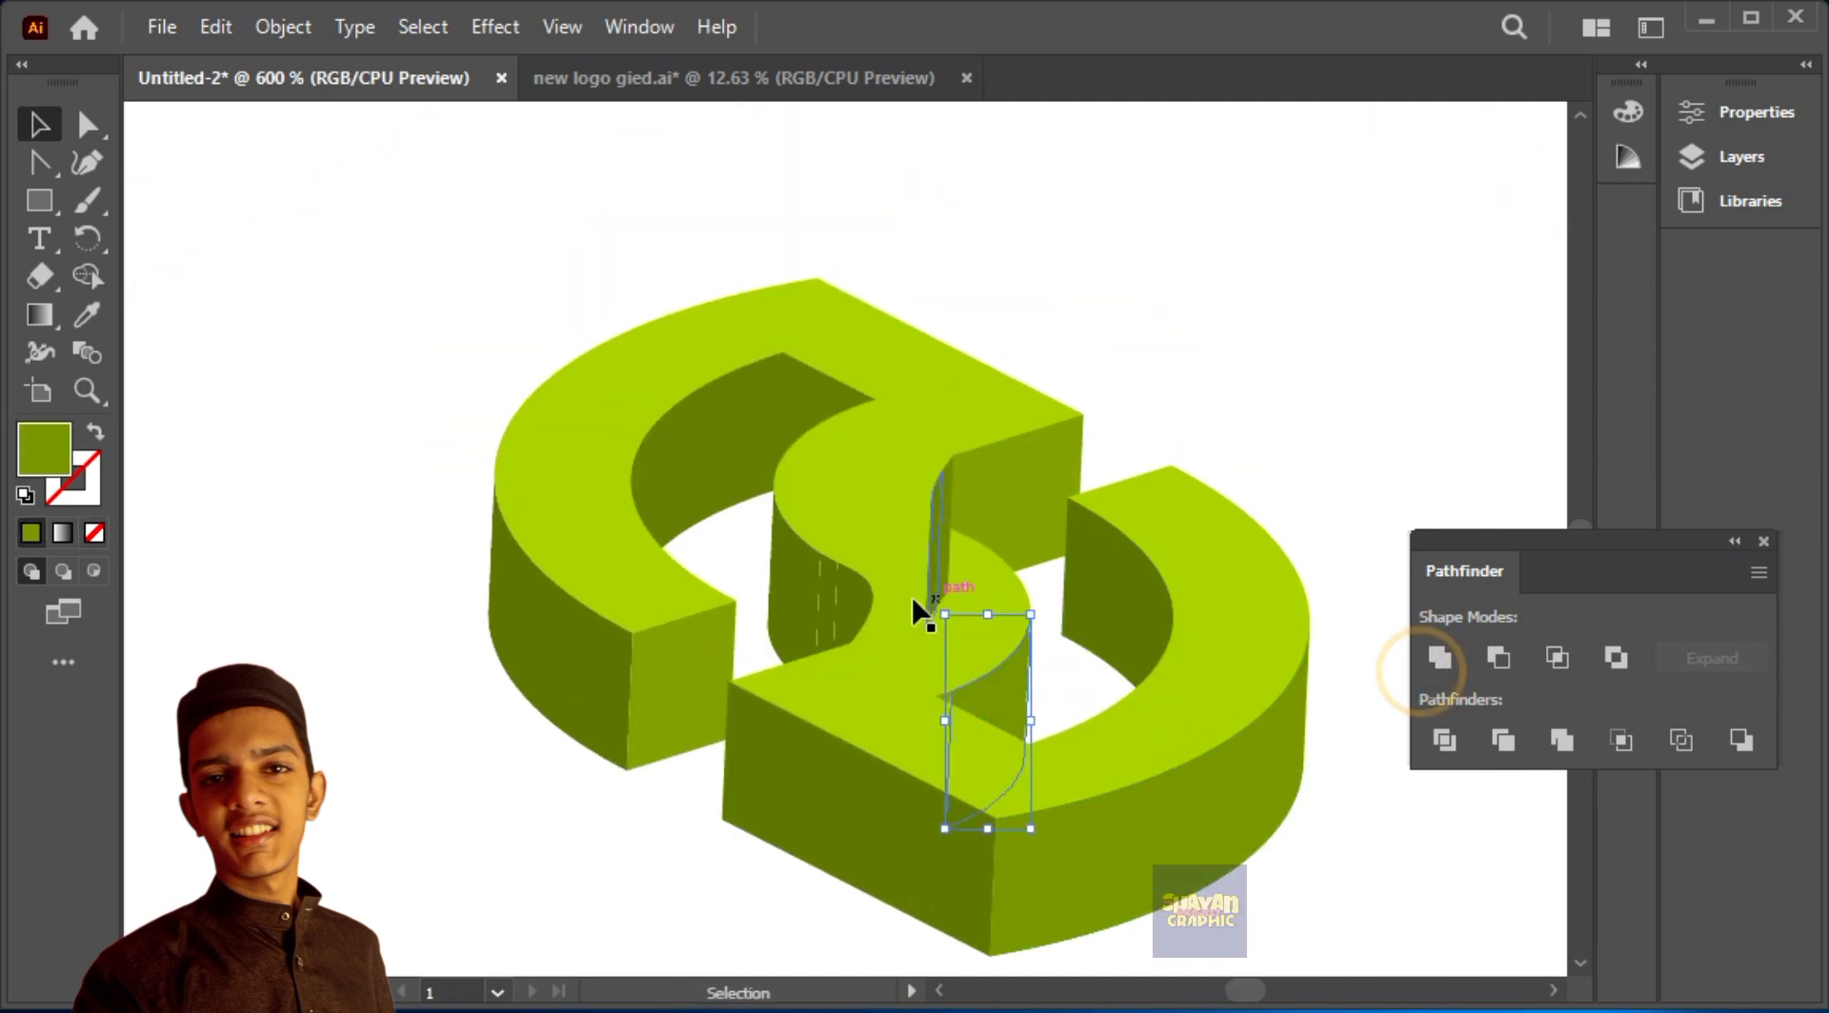
Step: Unite the strips of the S-shape's left side wall and those of the narrow dark wall in the upper notch
click(849, 605)
shift+click(829, 586)
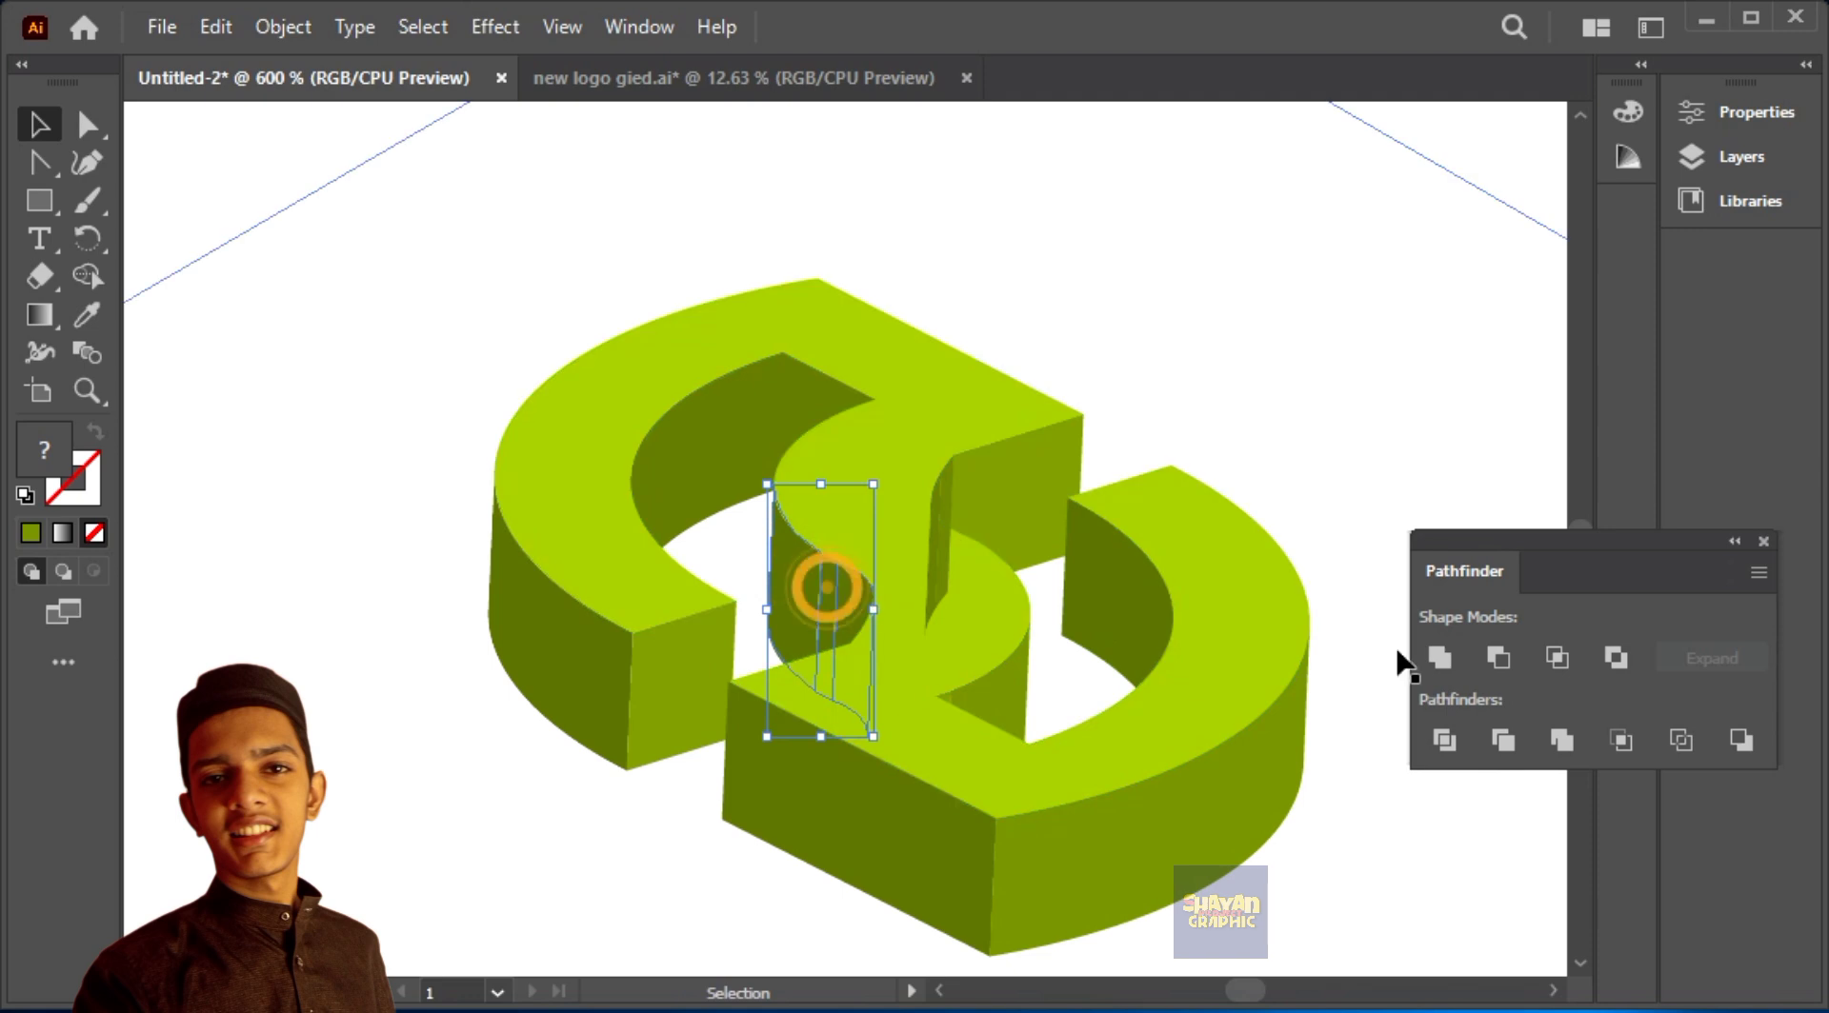
click(1439, 657)
click(951, 545)
shift+click(937, 546)
click(1437, 659)
click(1331, 444)
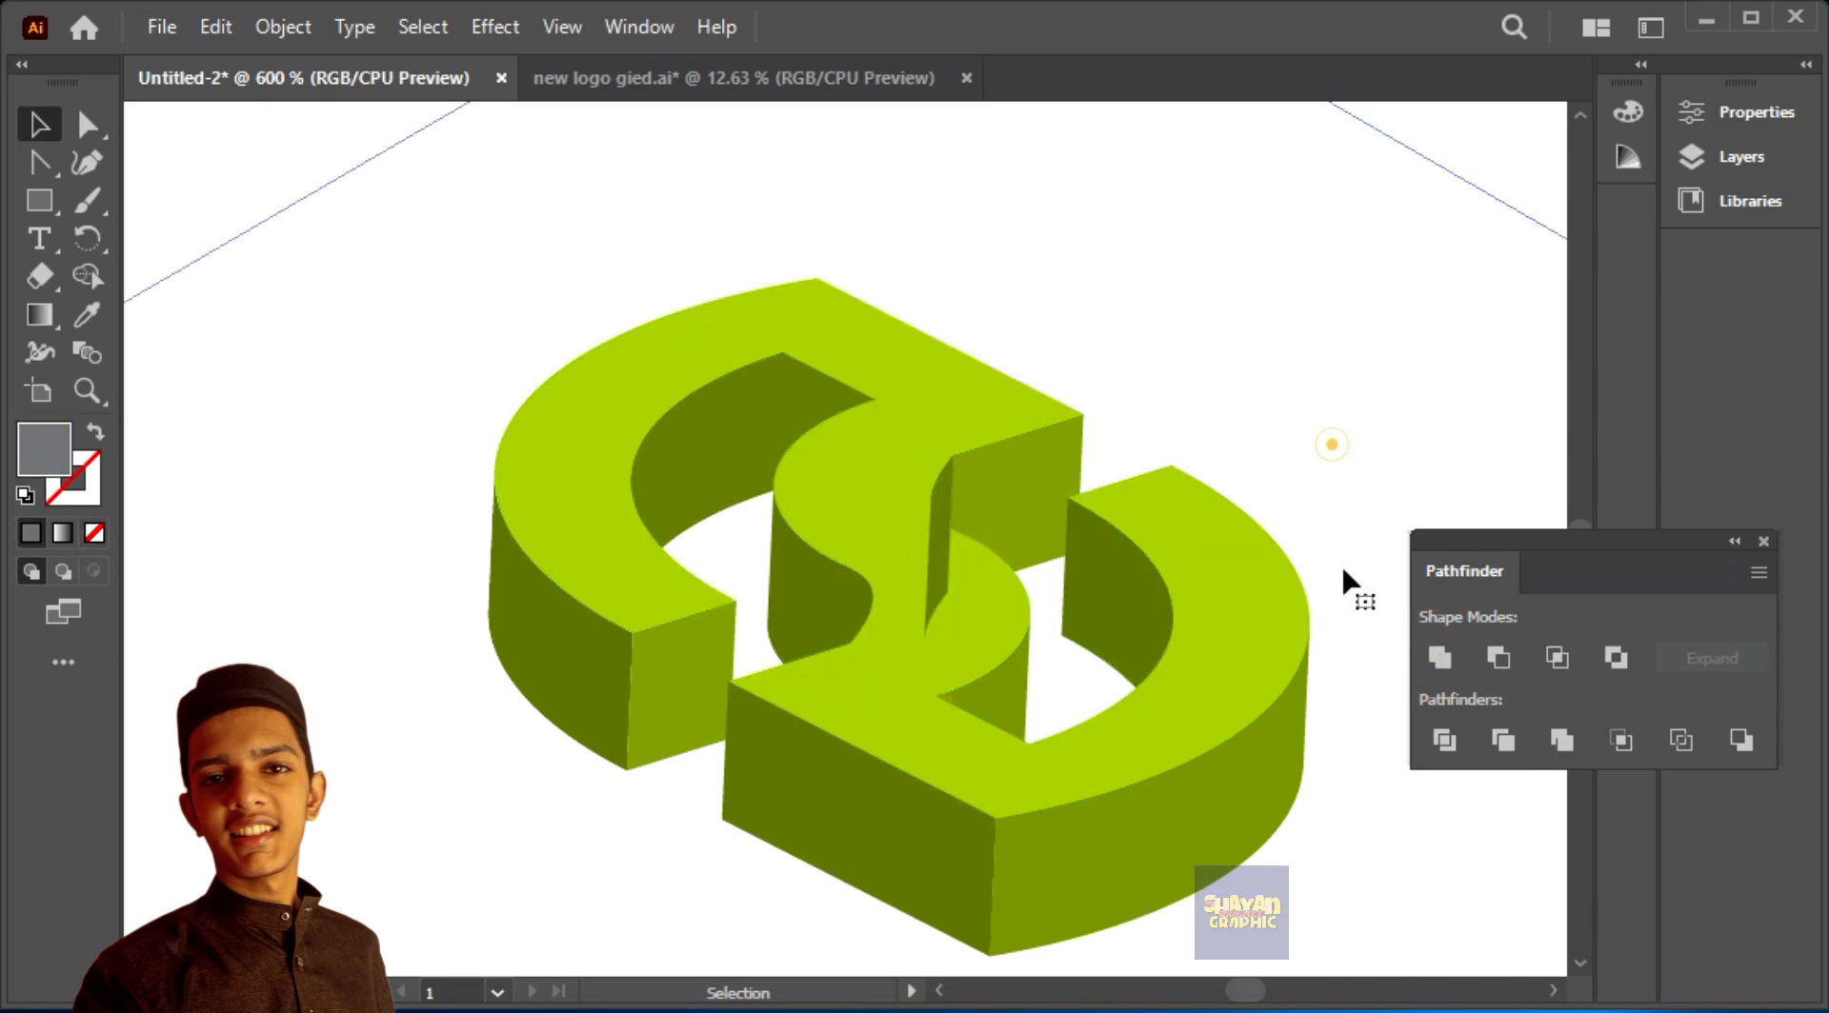
Step: Try deleting the narrow dark wall that overlaps the S-shape at the upper notch
click(941, 571)
click(981, 598)
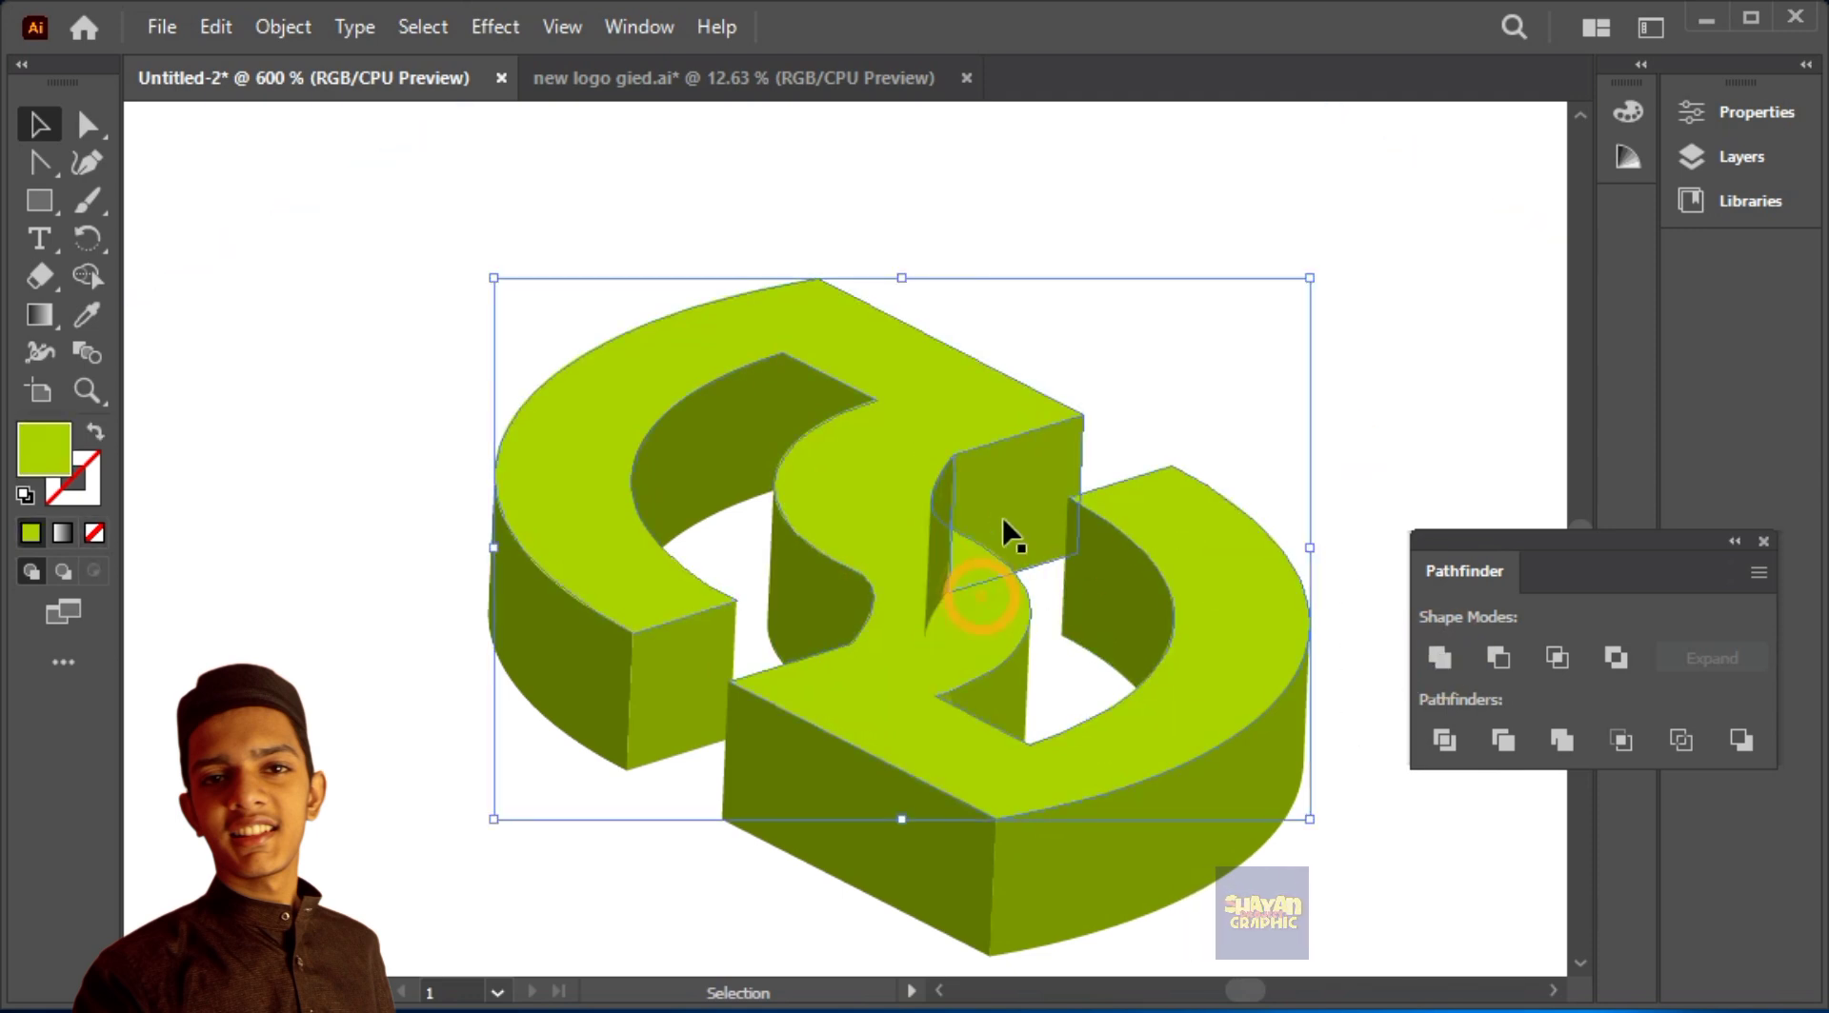
mouse_move(1029, 614)
mouse_down()
mouse_move(935, 714)
mouse_move(963, 603)
mouse_move(1009, 583)
mouse_up()
click(1323, 381)
click(935, 591)
key(Delete)
click(1226, 379)
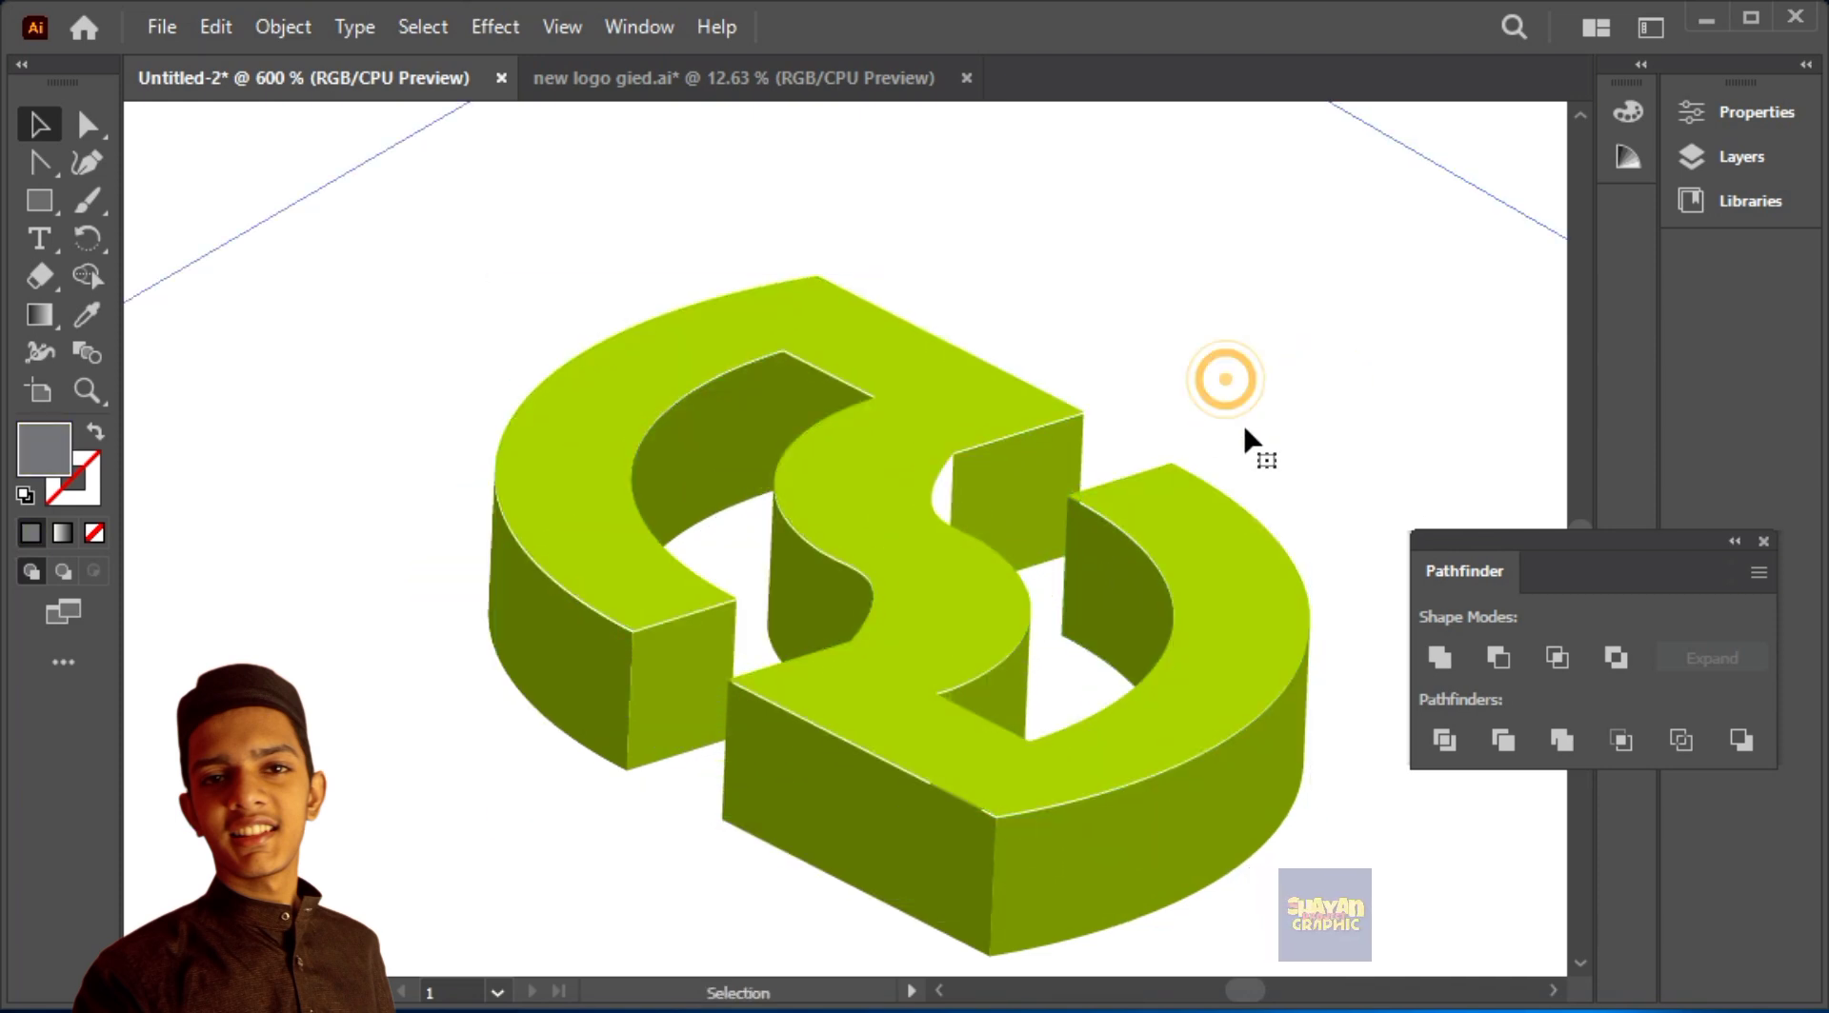
key(ctrl+z)
Step: Cut the narrow dark wall with Scissors where it meets the S-shape's edge and delete the overlapping lower part
key(ctrl+plus)
drag(1213, 761, 1185, 513)
key(ctrl+plus)
key(ctrl+plus)
key(ctrl+plus)
key(ctrl+z)
key(ctrl+z)
drag(1232, 425, 1223, 957)
drag(1135, 224, 1134, 773)
click(921, 556)
click(88, 124)
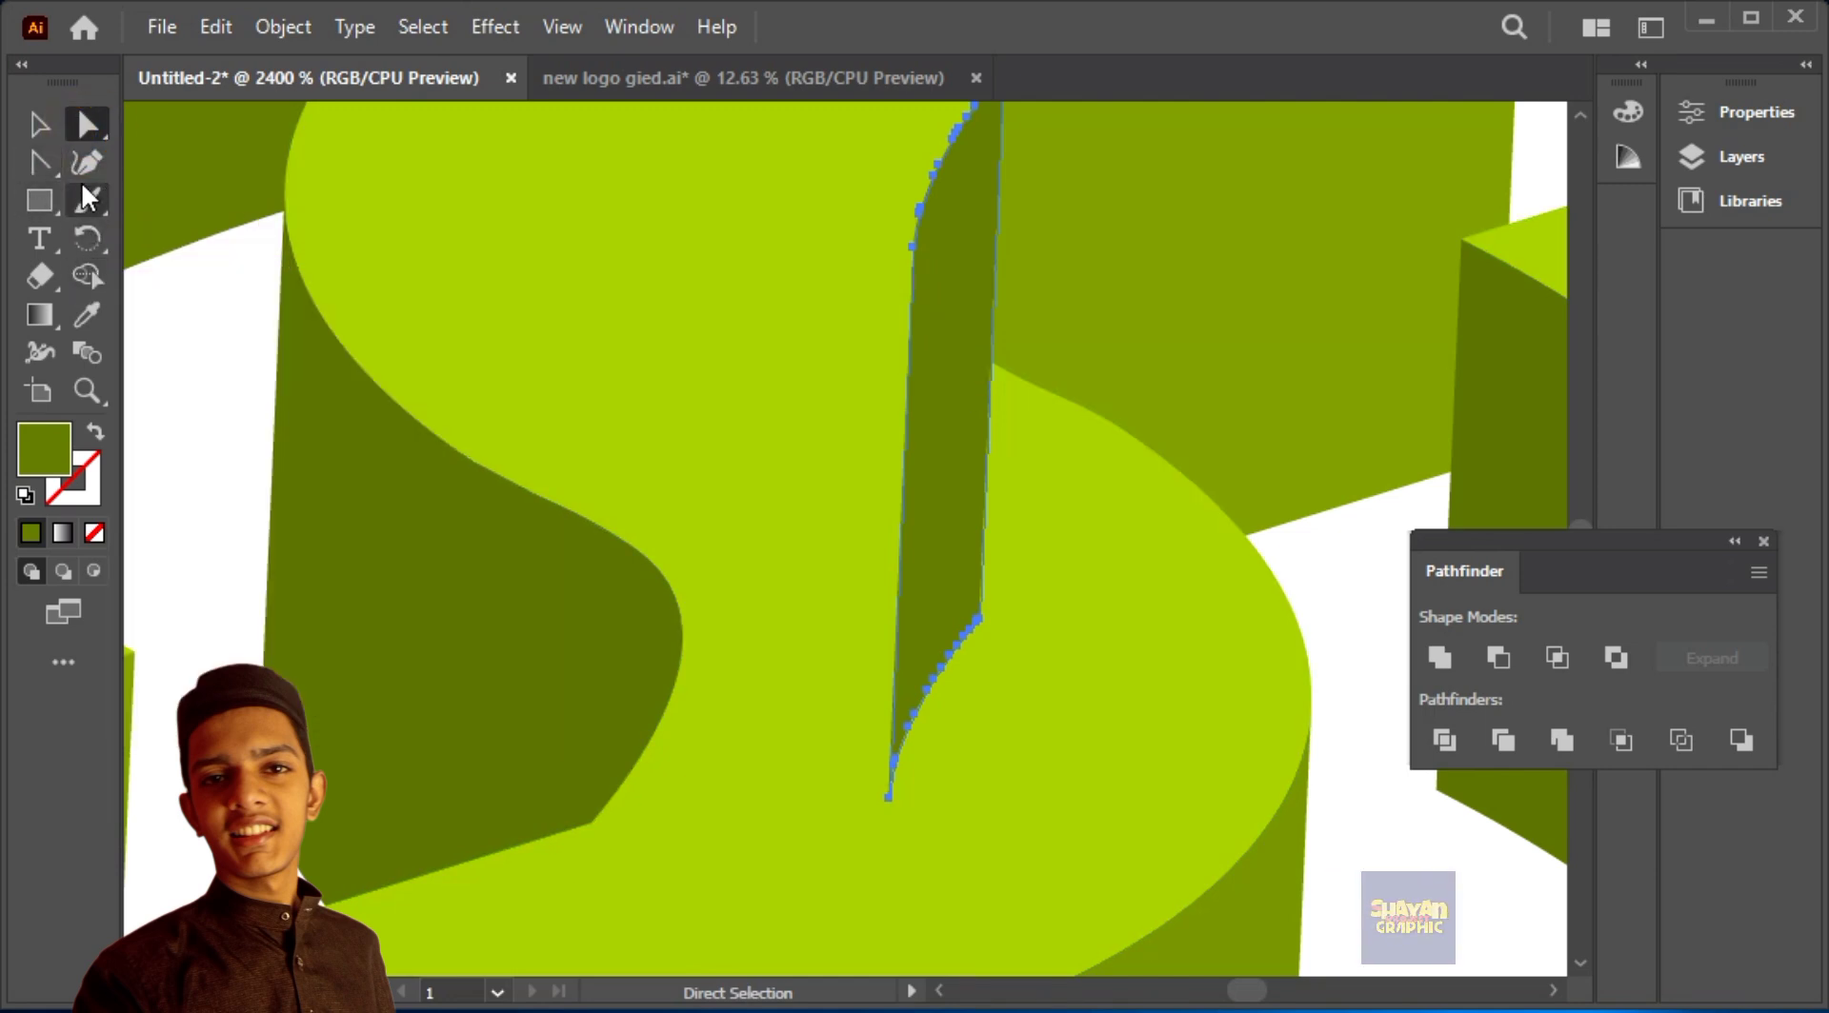
click(39, 276)
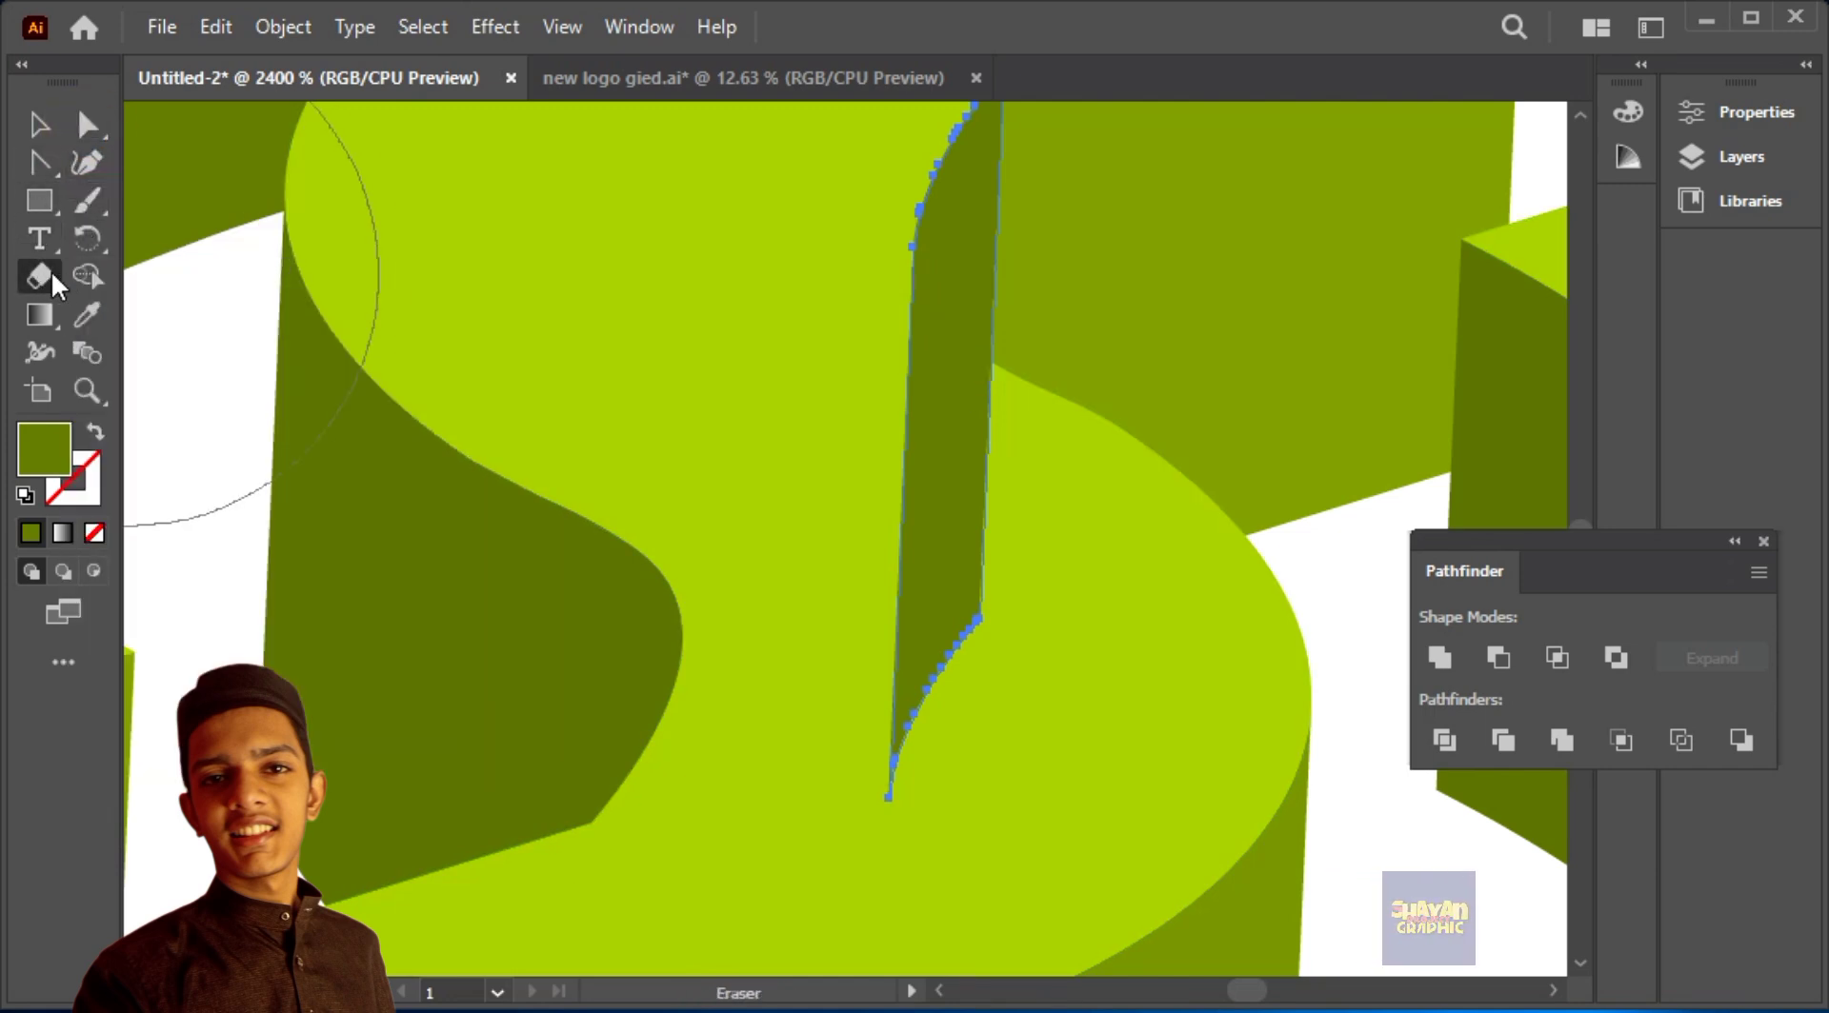
key(c)
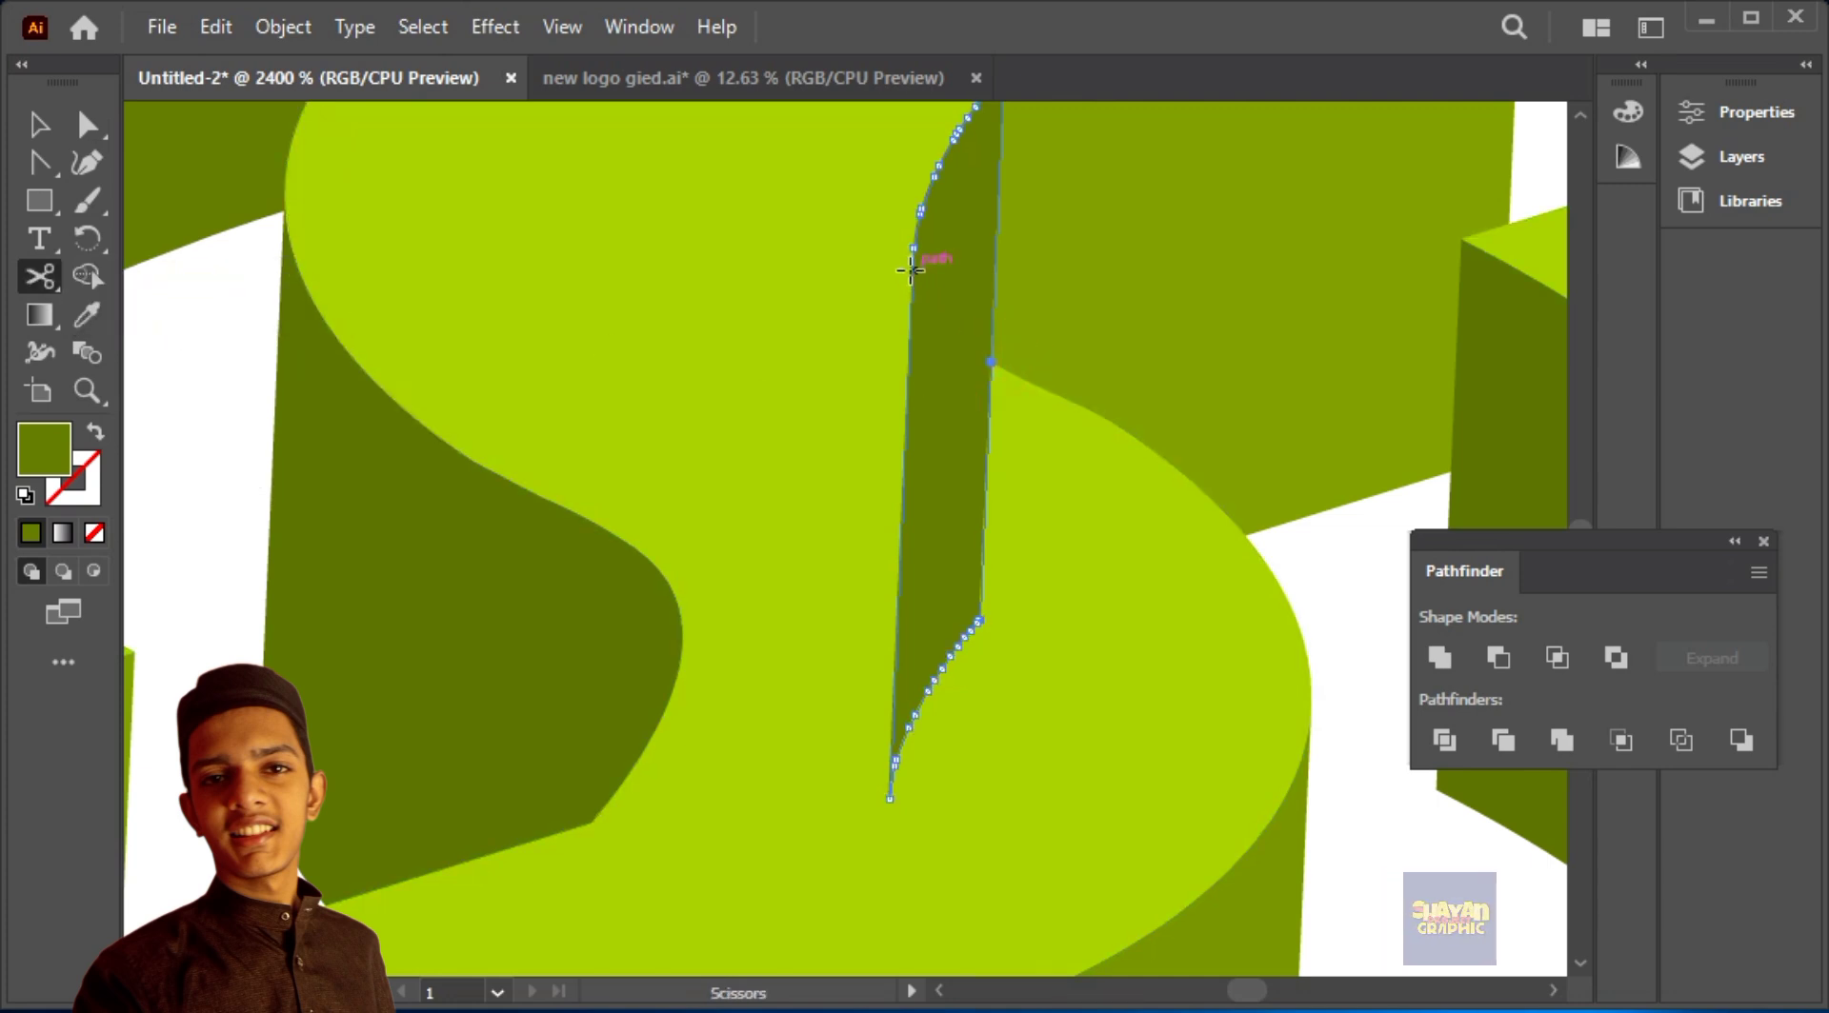
click(21, 135)
drag(907, 529, 739, 613)
key(Delete)
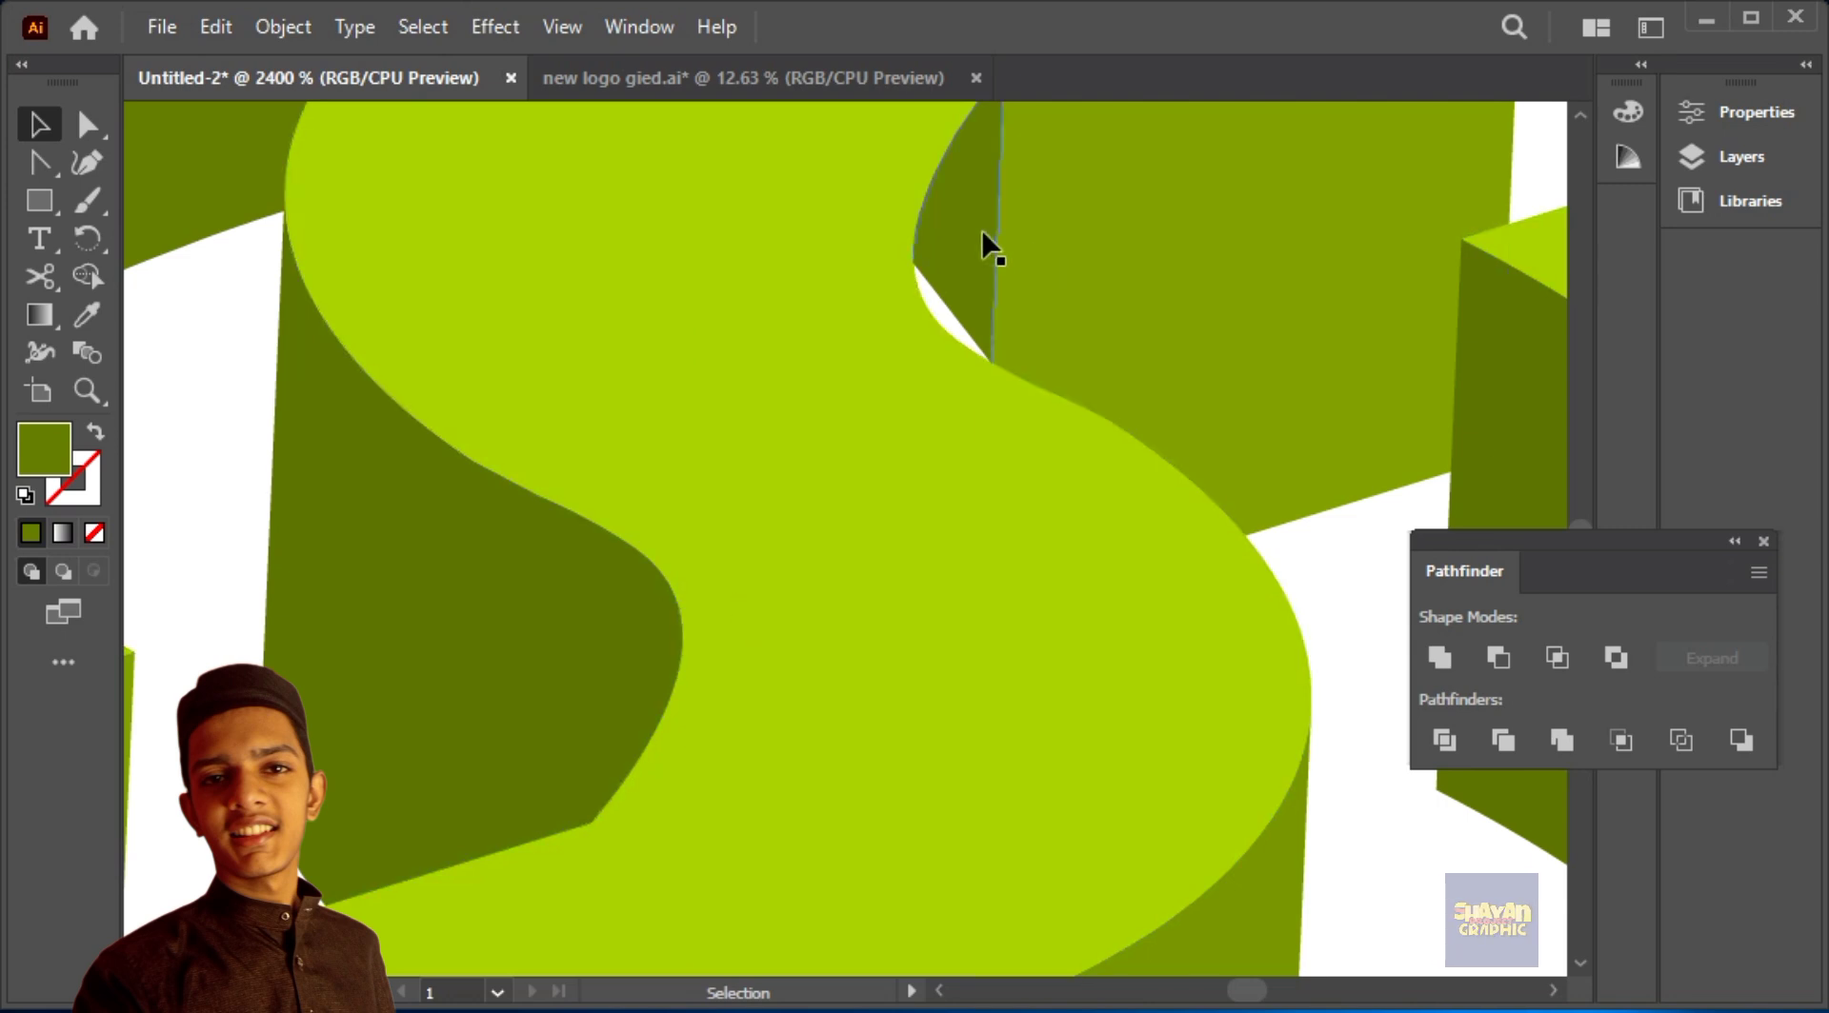
Step: Bend the cut edge of the narrow dark wall with the Curvature tool to follow the S-shape's contour
click(88, 165)
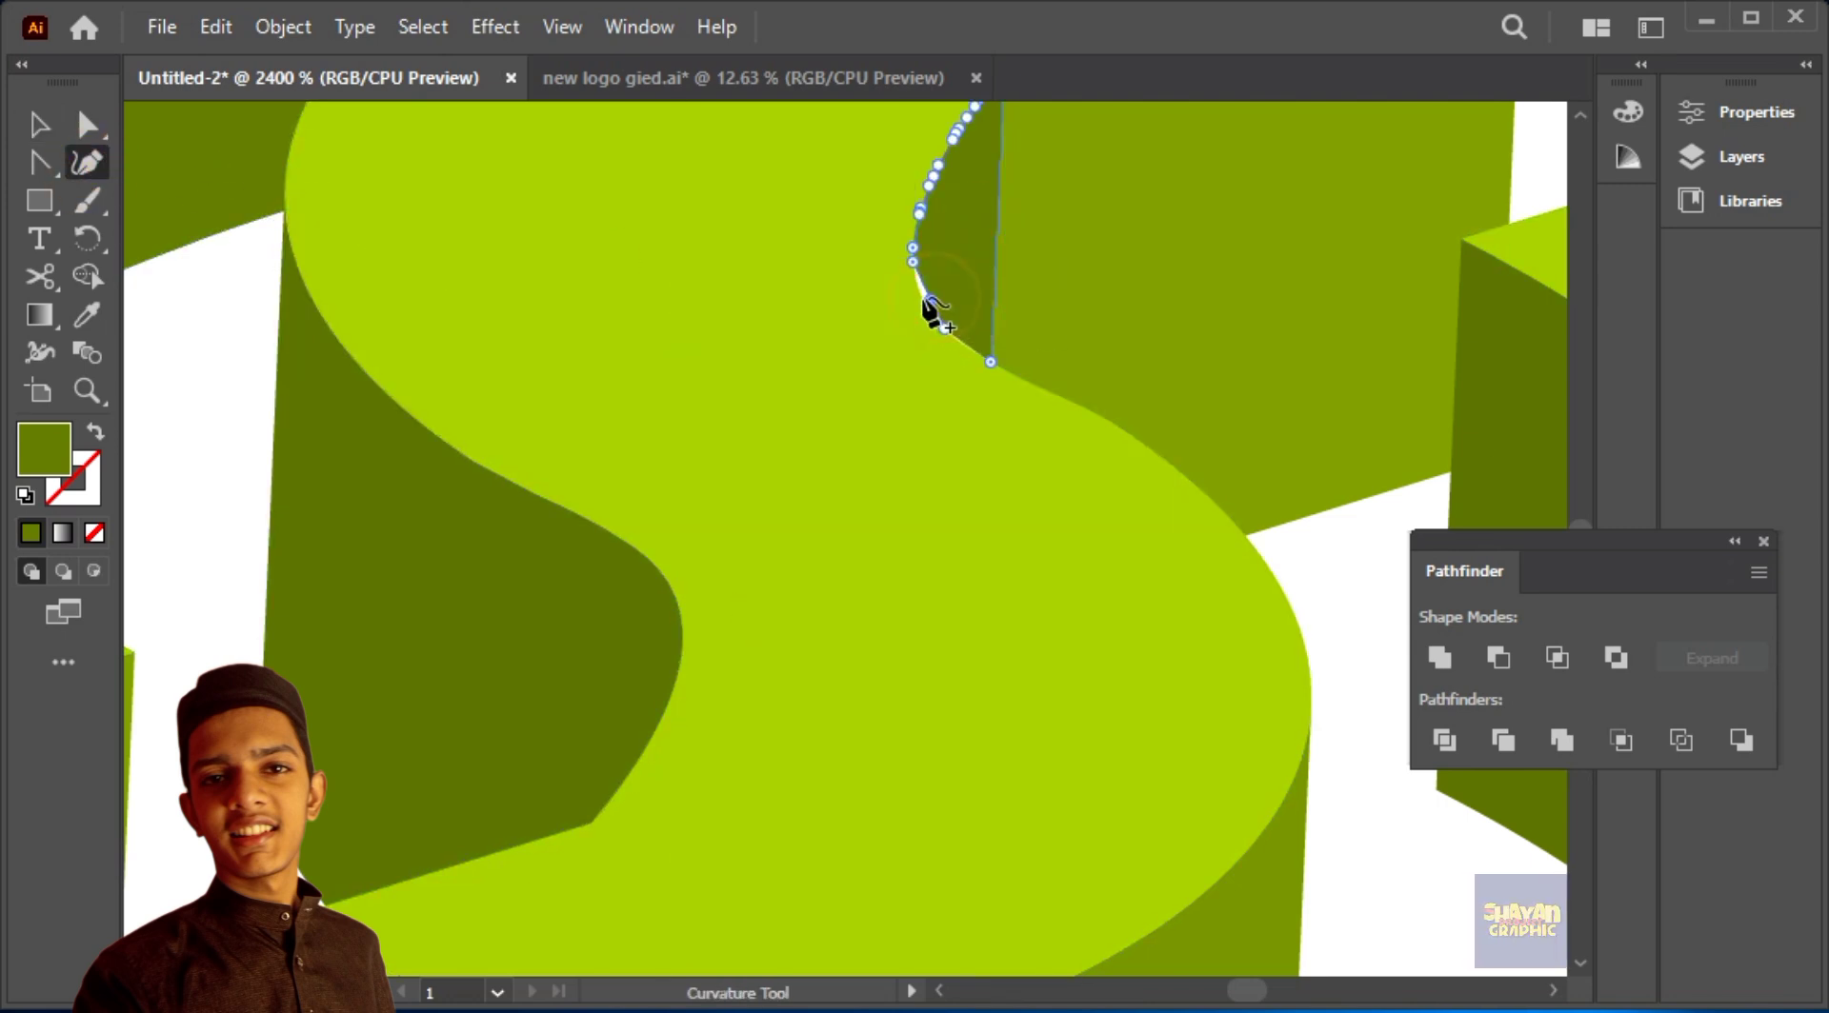
click(39, 124)
click(1341, 620)
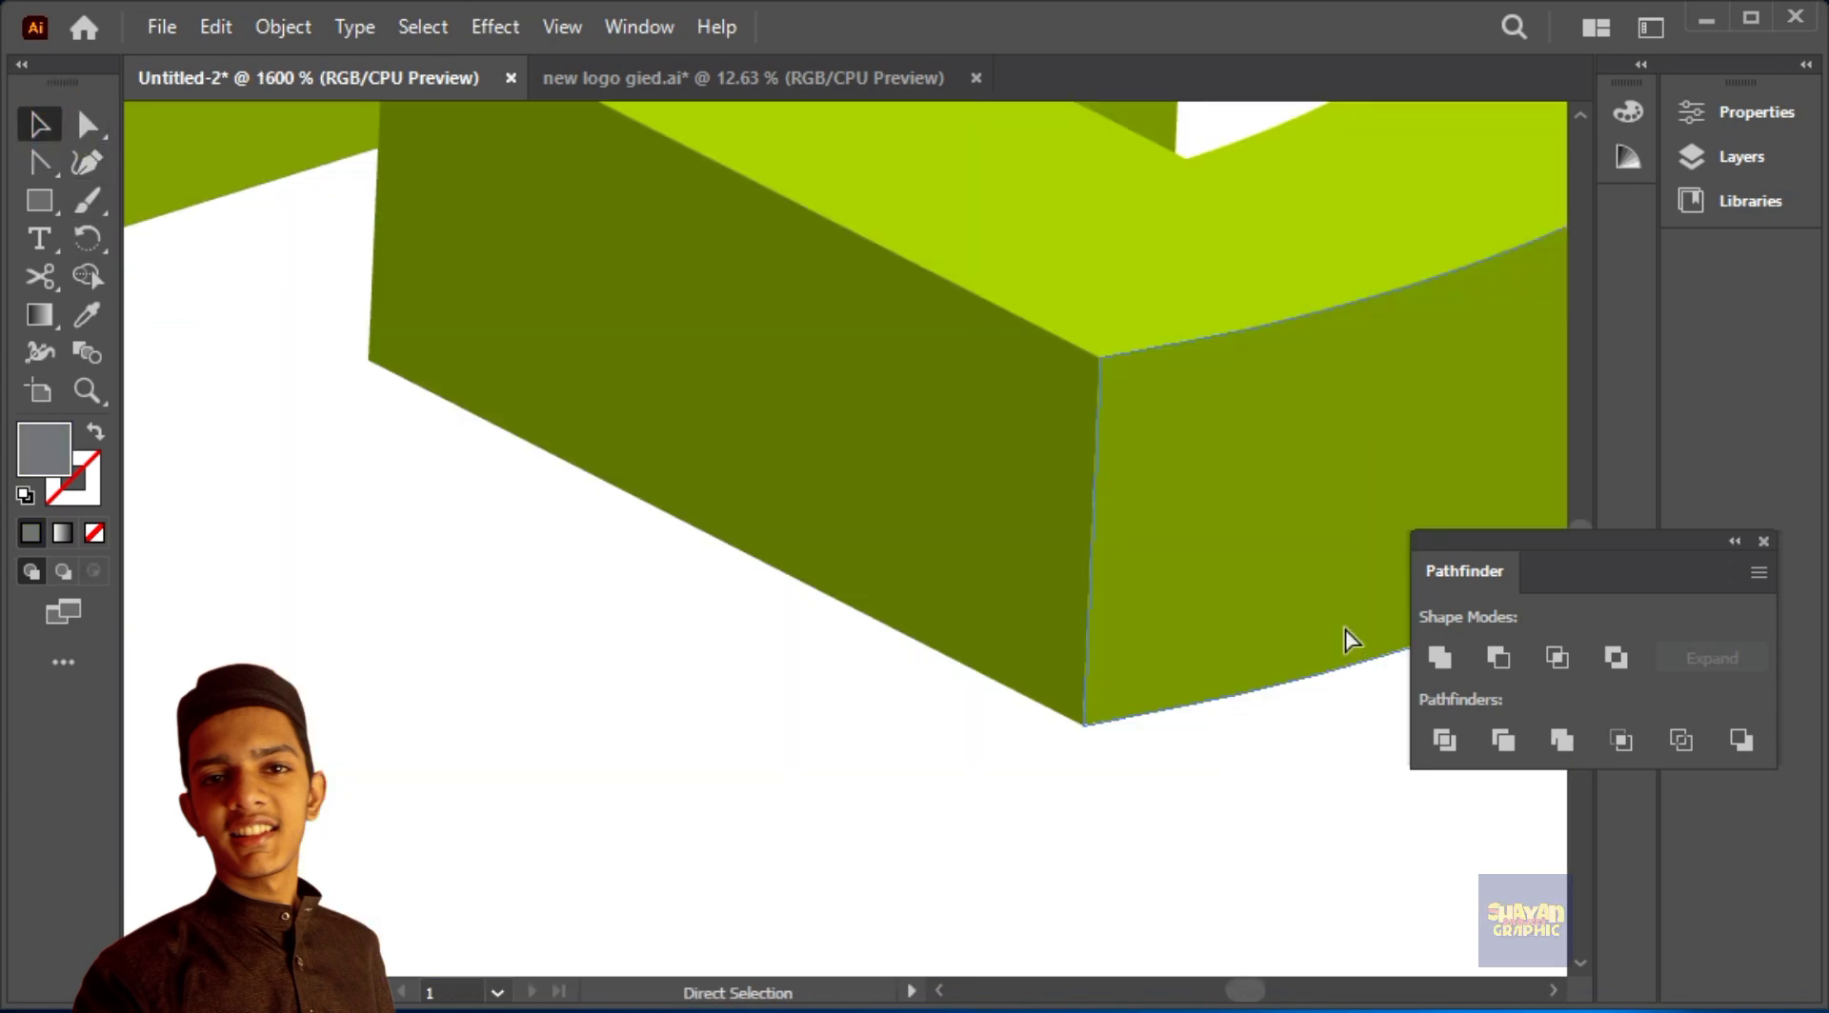
Step: Duplicate the logo's bright green top face and place the copy offset below and to the left of the original
key(ctrl+minus)
key(ctrl+minus)
drag(1269, 413, 1282, 839)
drag(1066, 619, 1181, 591)
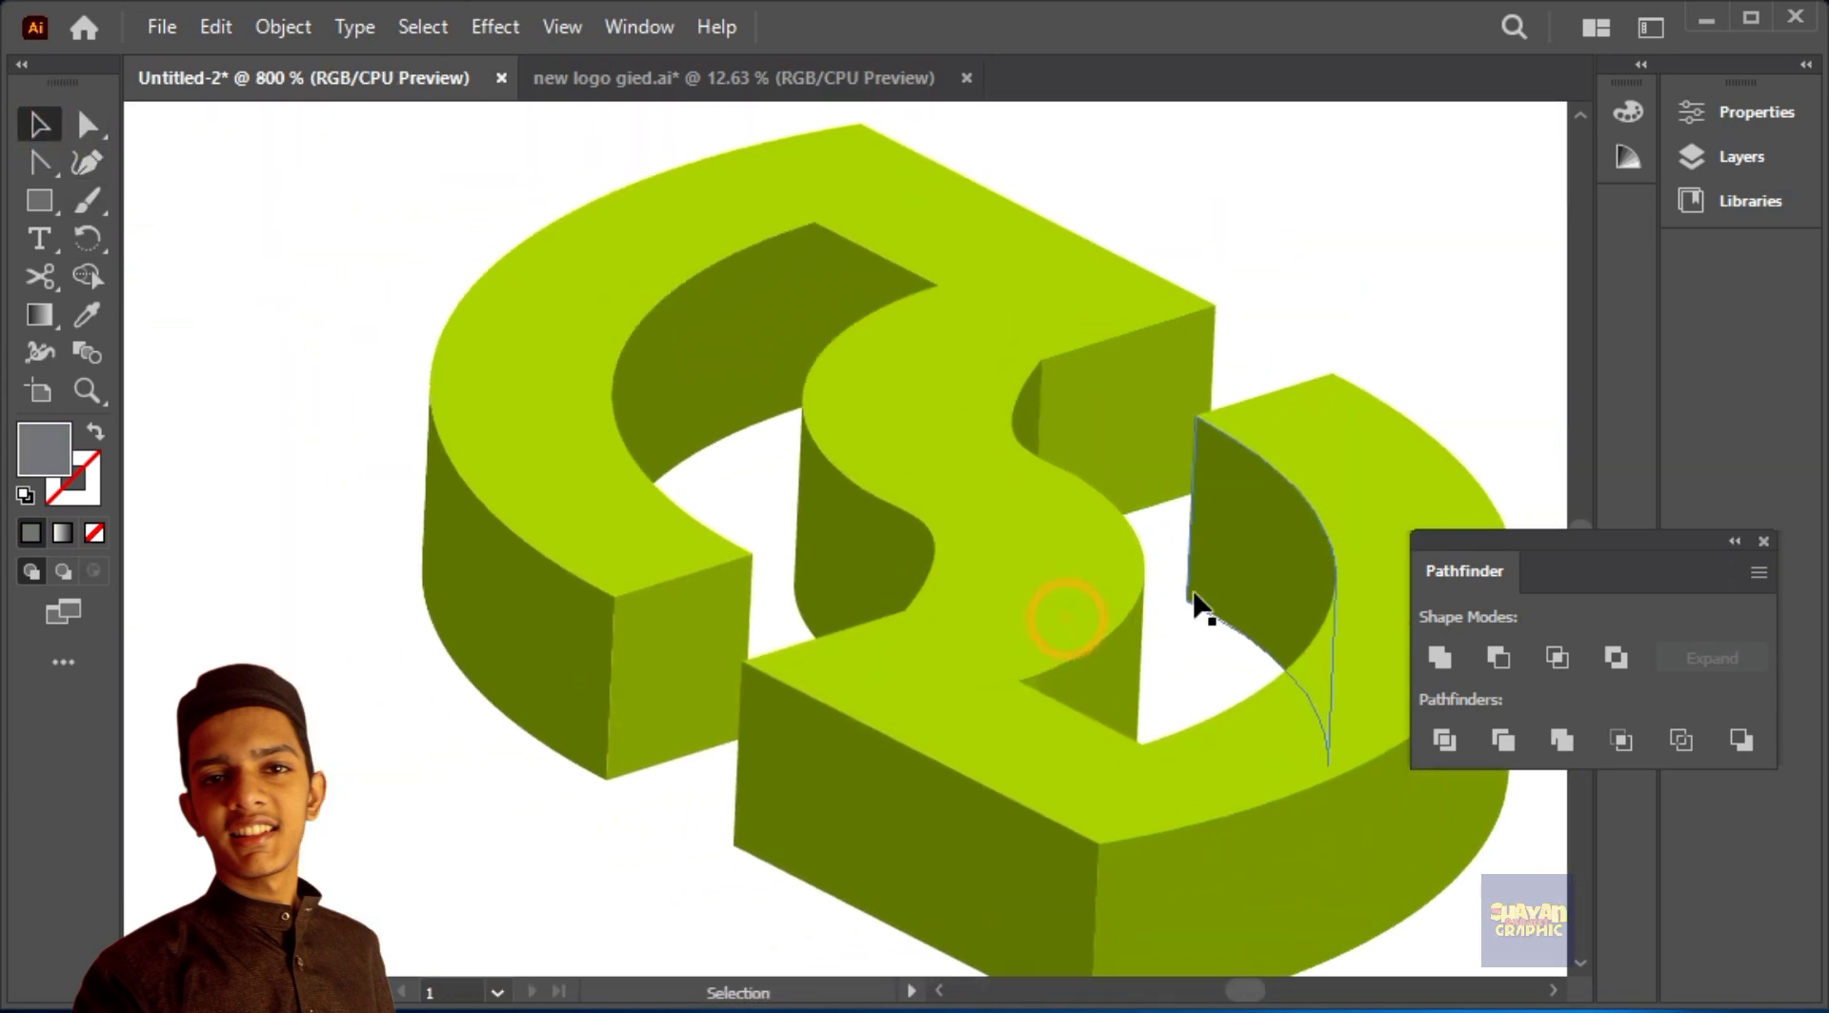
key(ctrl+minus)
key(ctrl+minus)
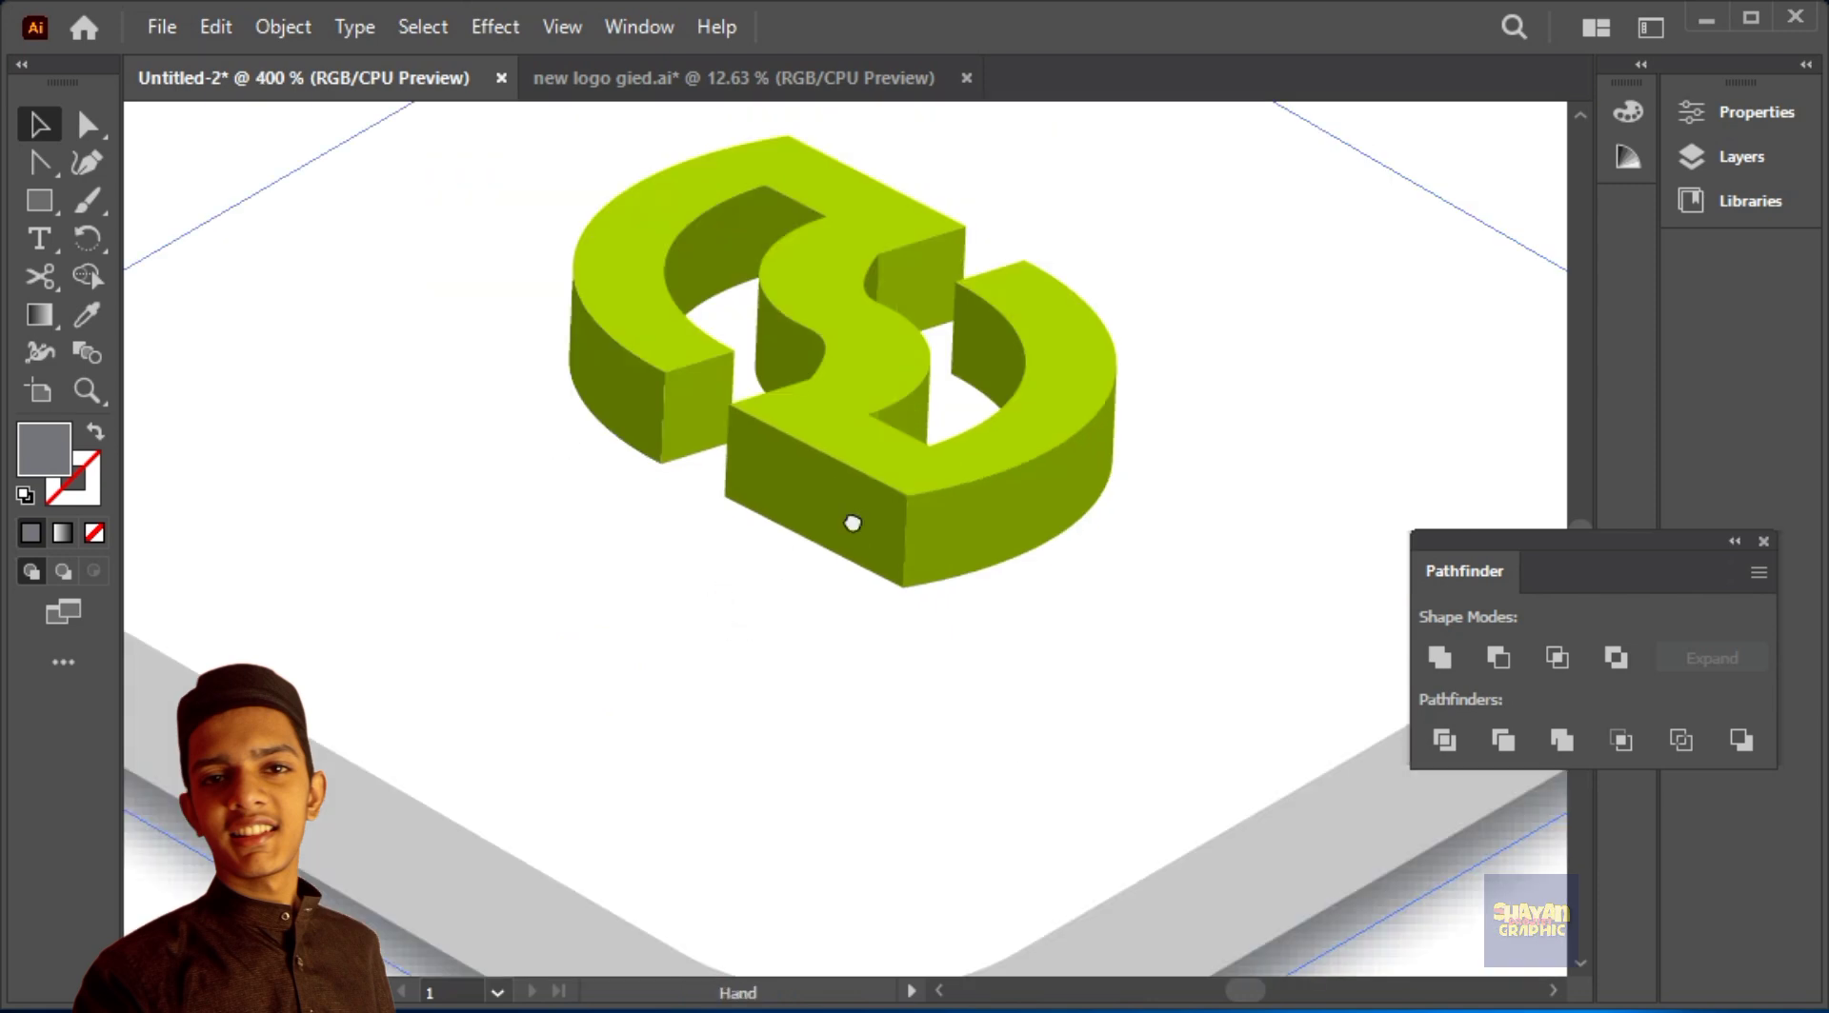
click(854, 497)
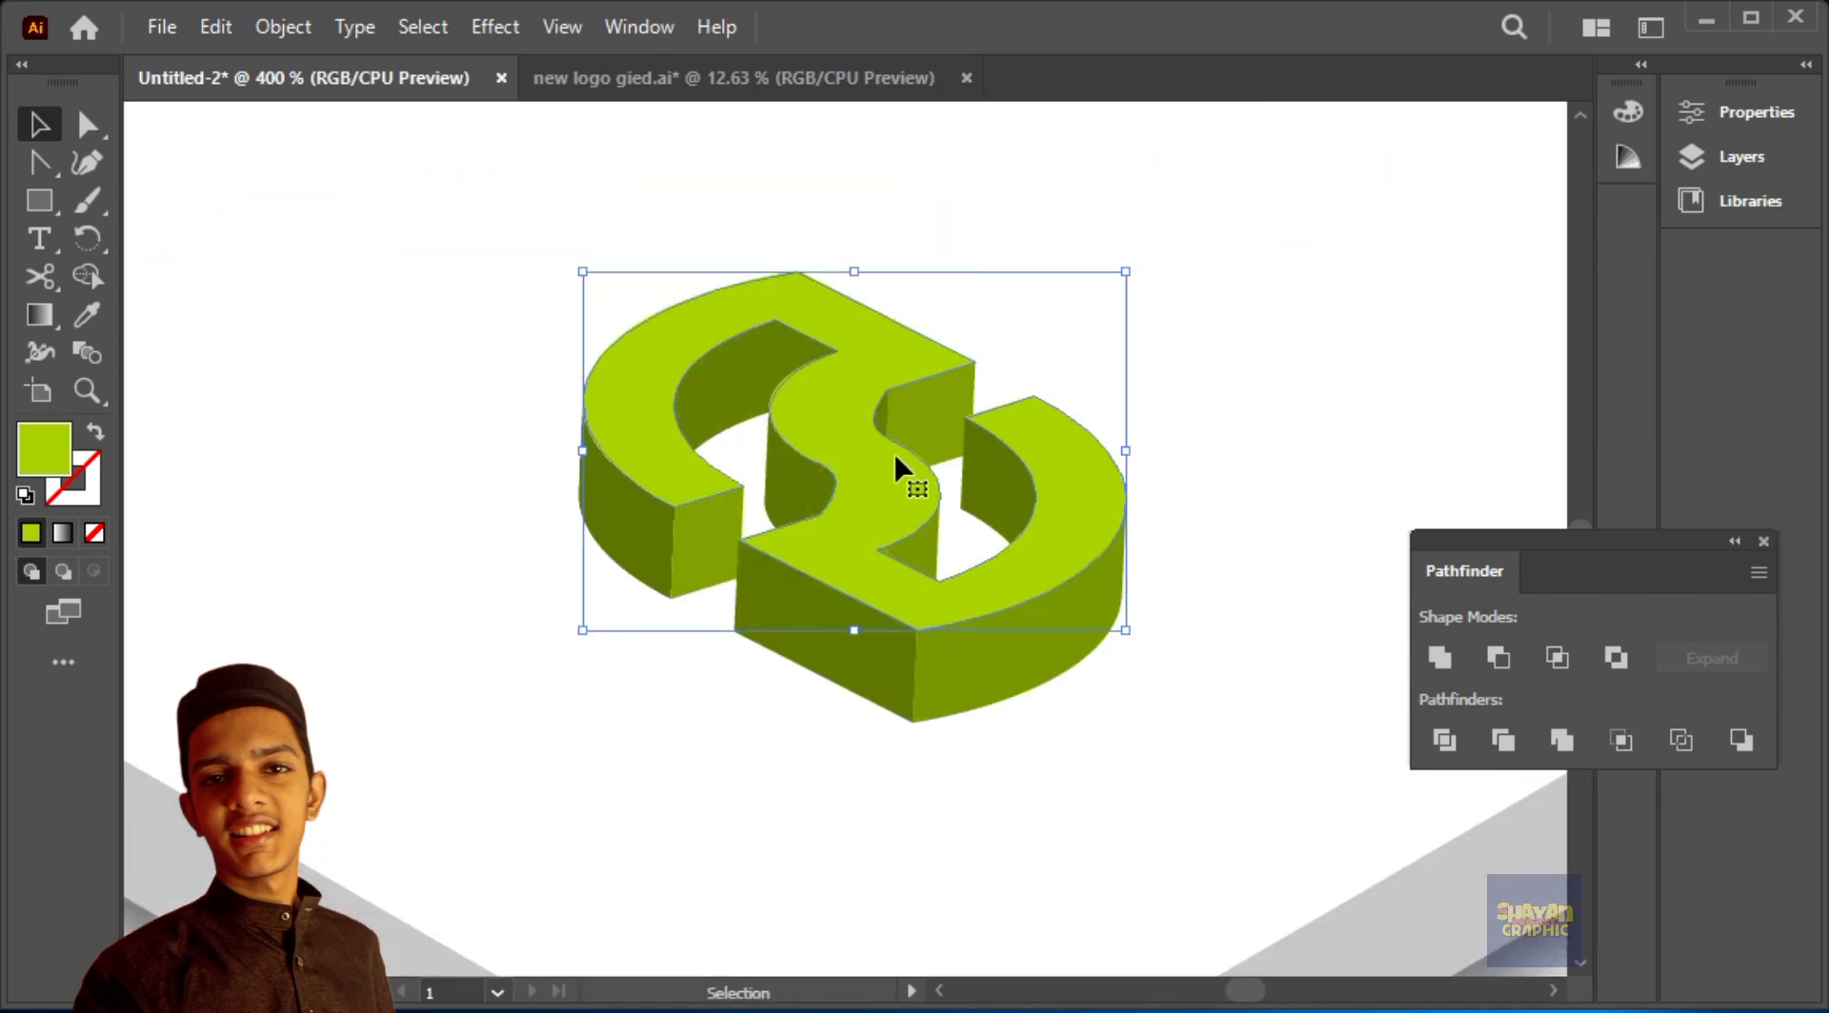
drag(893, 449, 815, 673)
scroll(884, 459, down, 1)
drag(843, 499, 862, 481)
click(1171, 522)
click(615, 729)
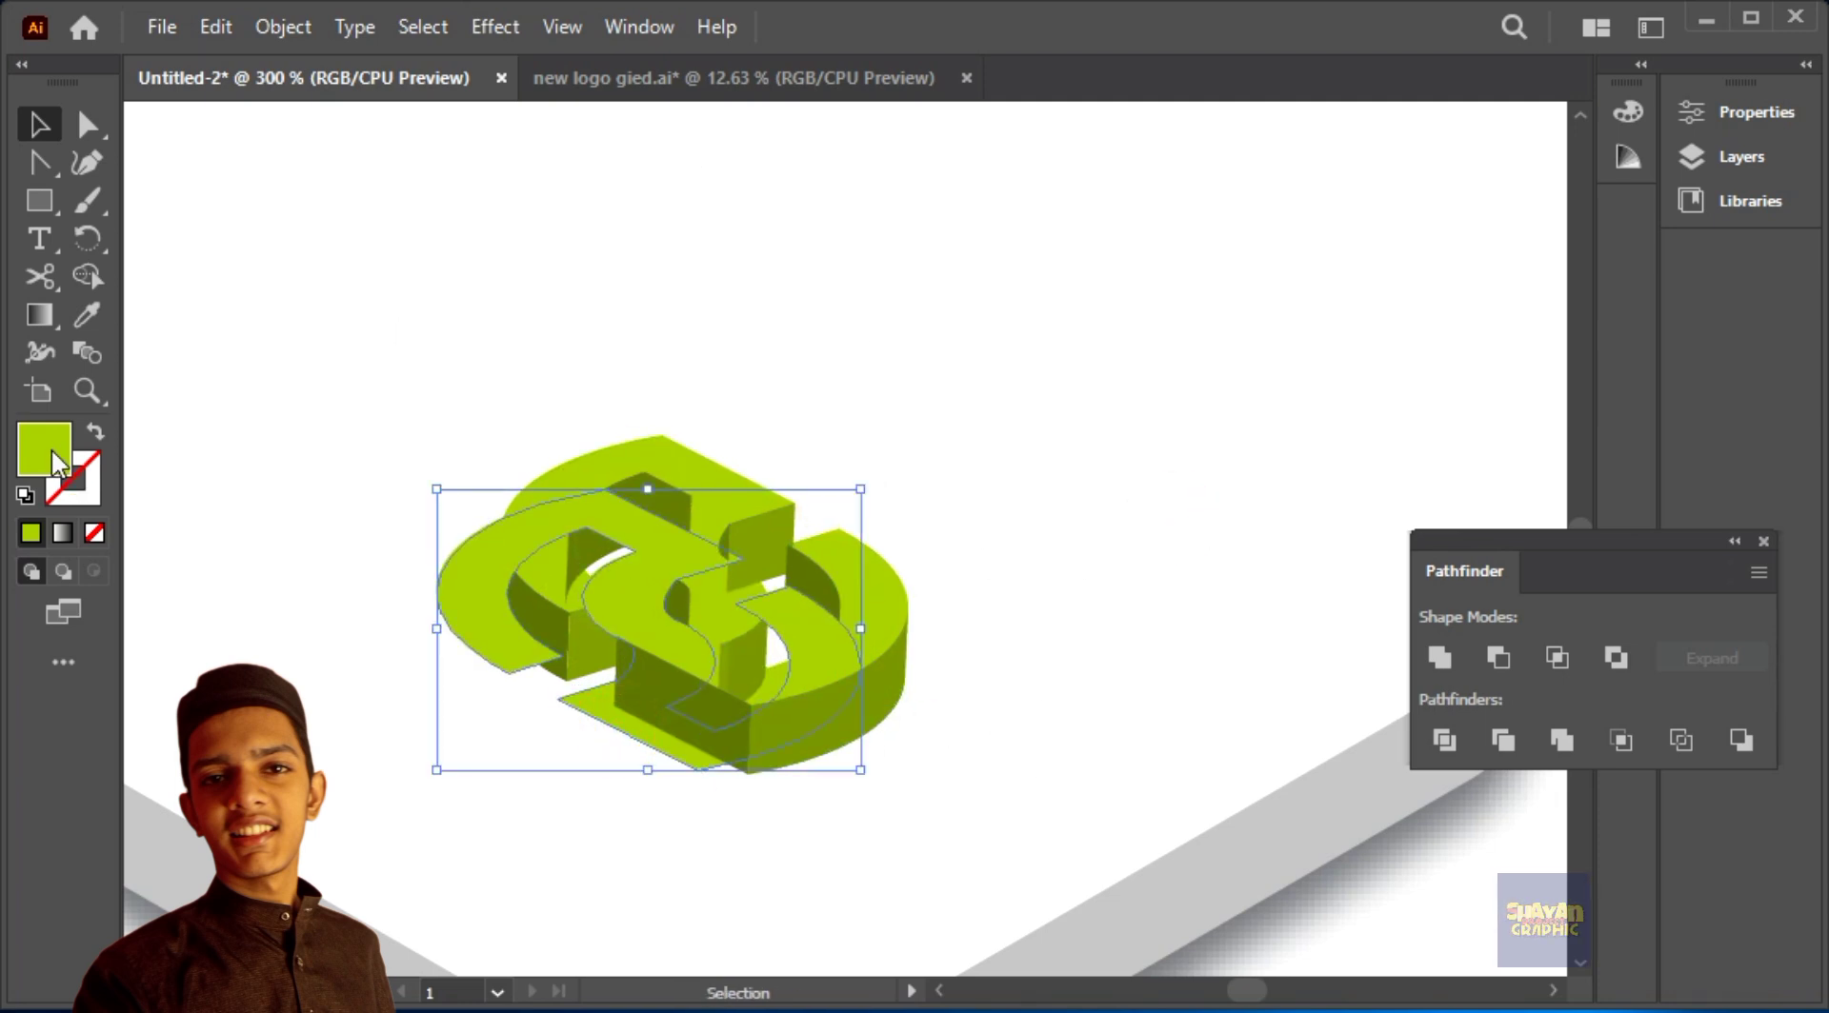
Step: Fill the copied face with the outer side wall's darker green and bring the original top face in front of it
click(87, 316)
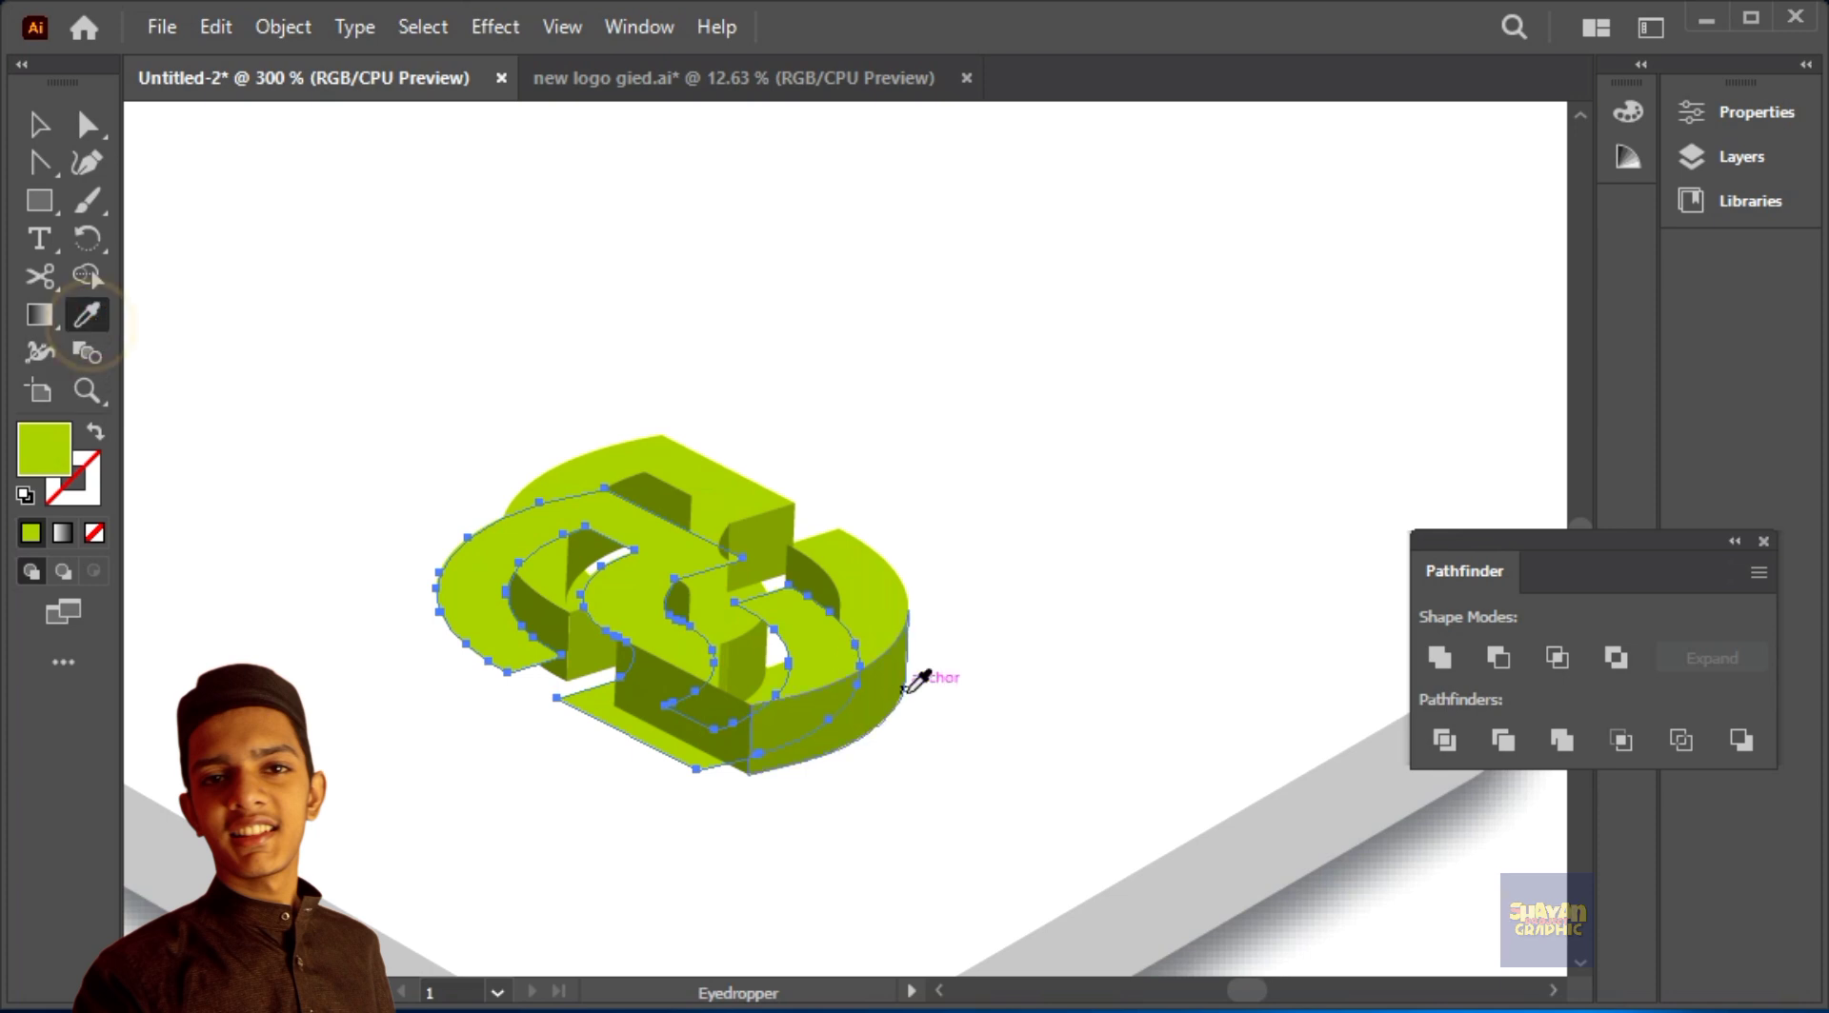
click(874, 676)
key(v)
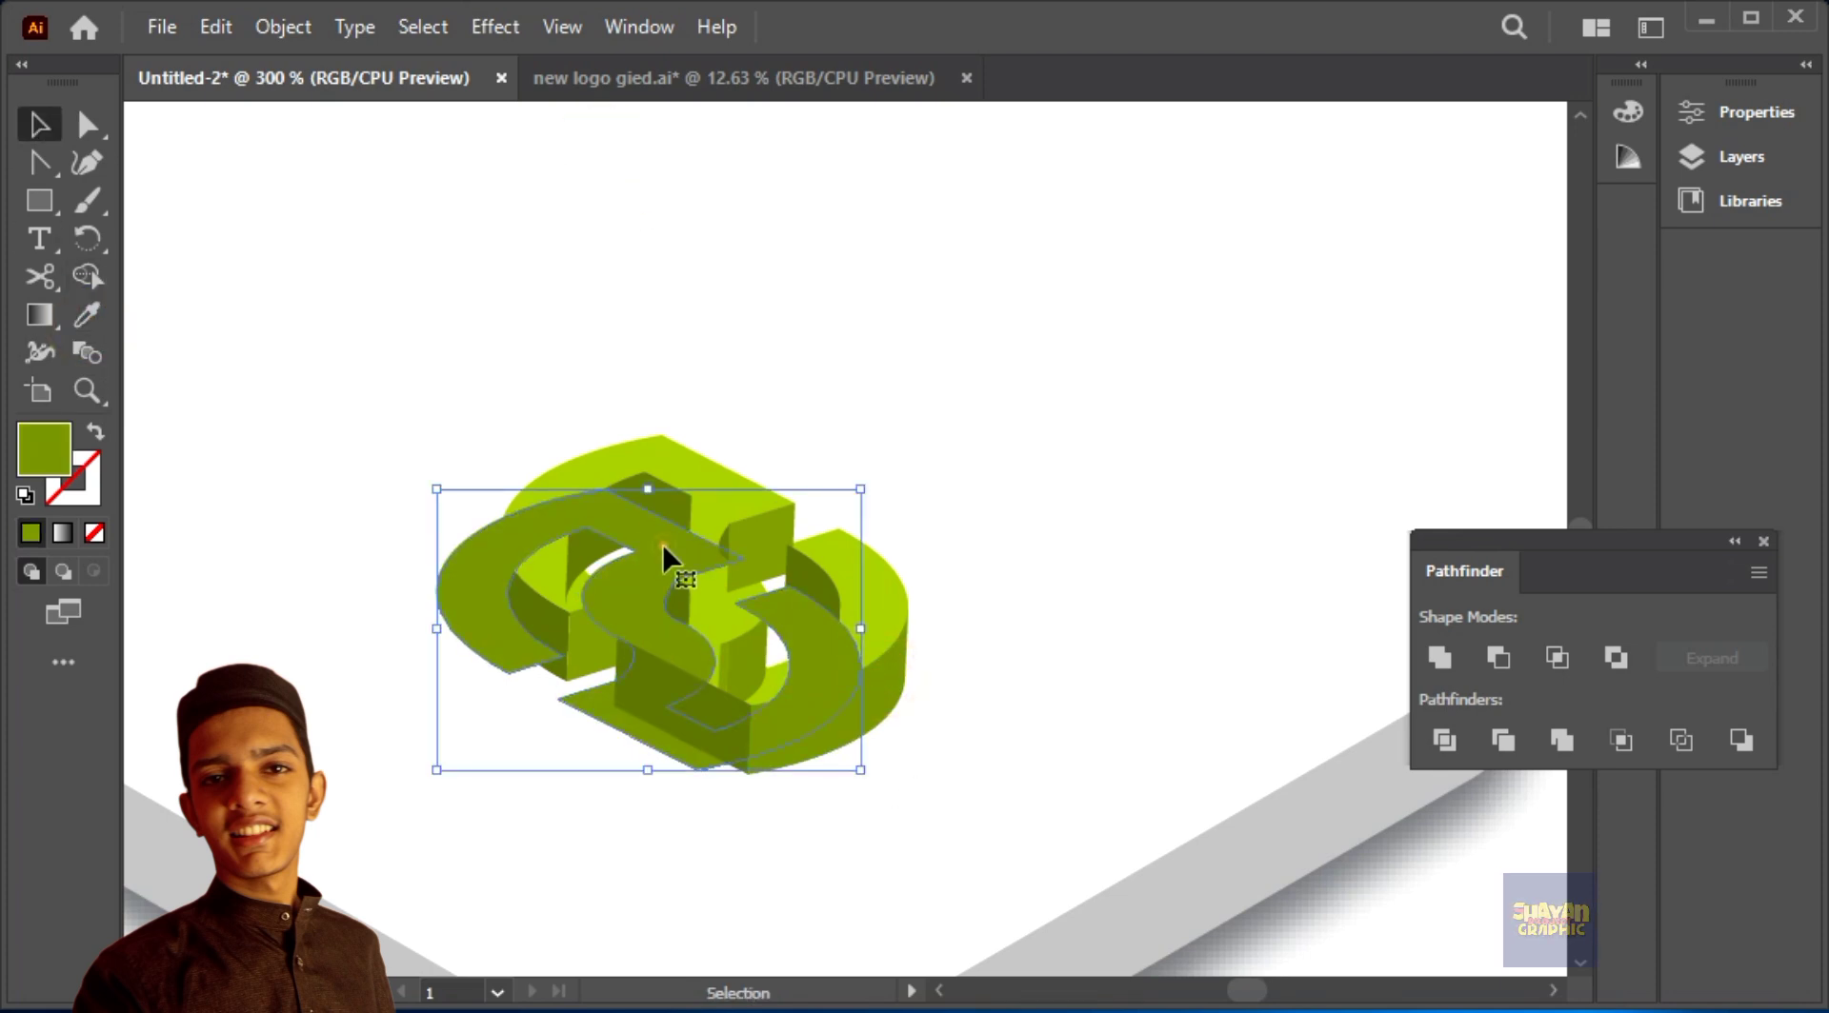
right_click(695, 452)
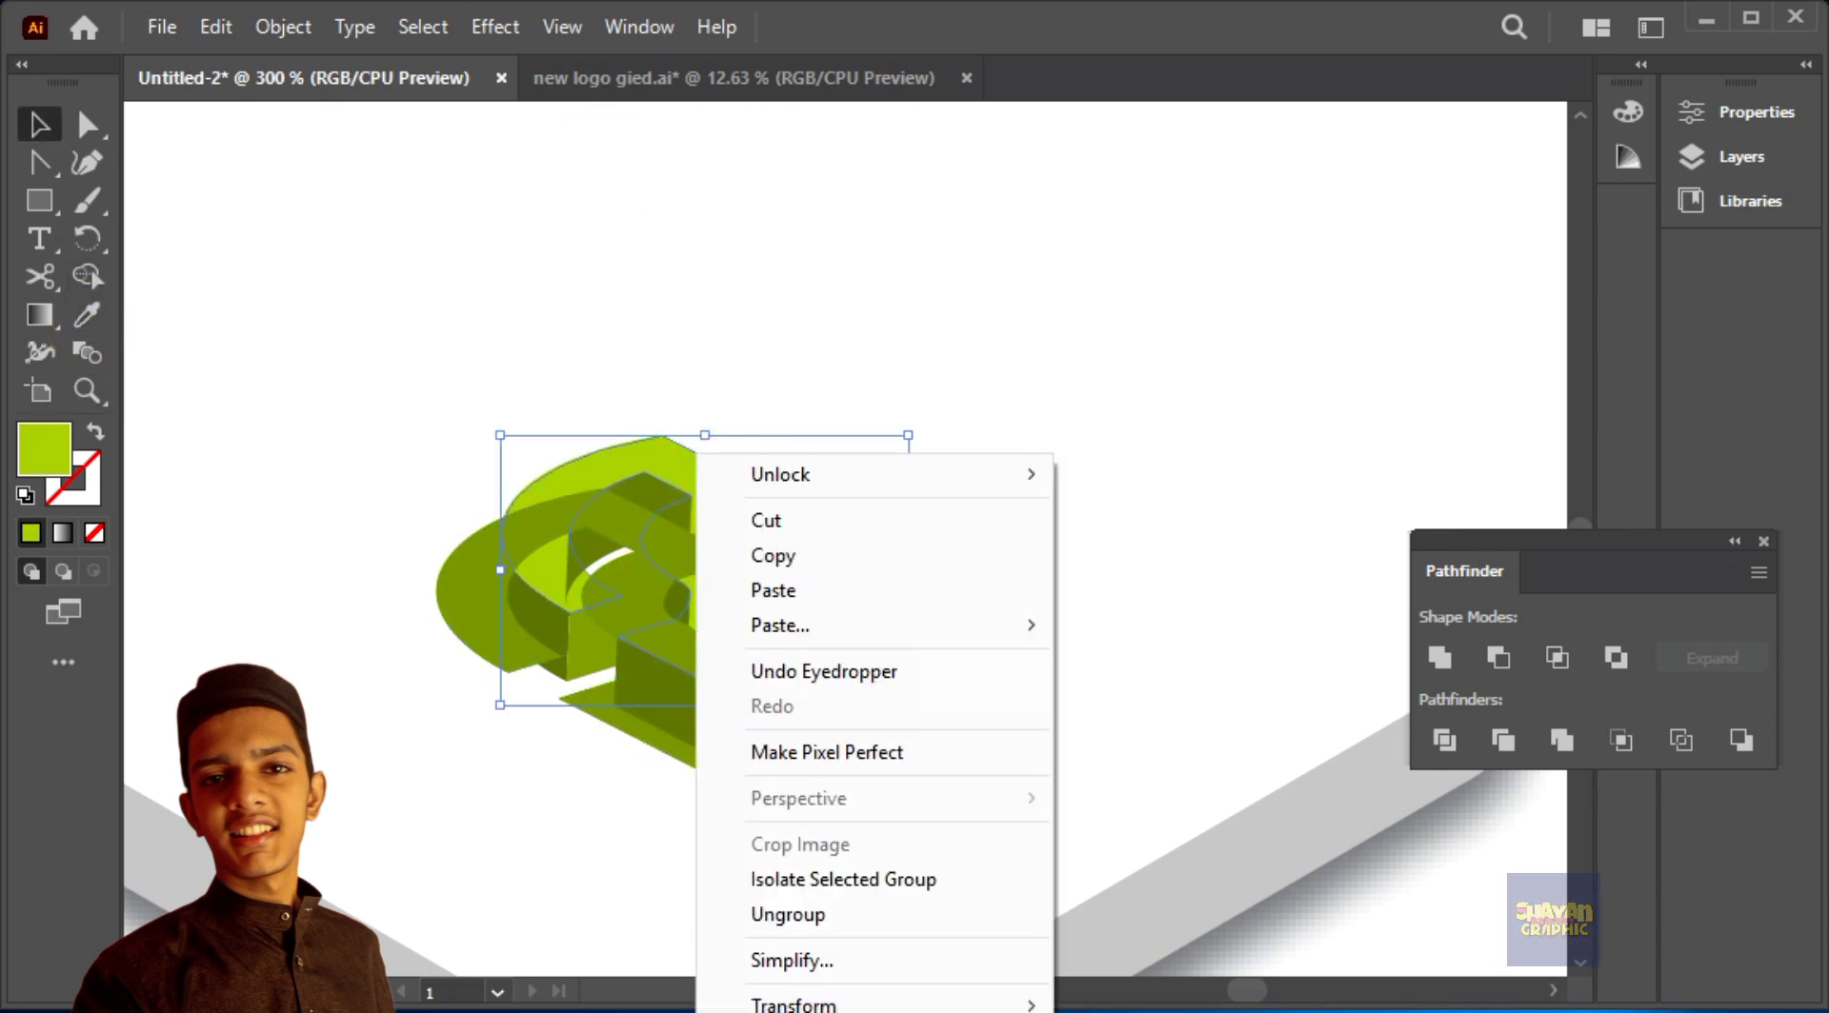
click(1144, 663)
Step: Apply a Gaussian Blur with a radius of 1.9702 pixels to the dark green copy
click(623, 730)
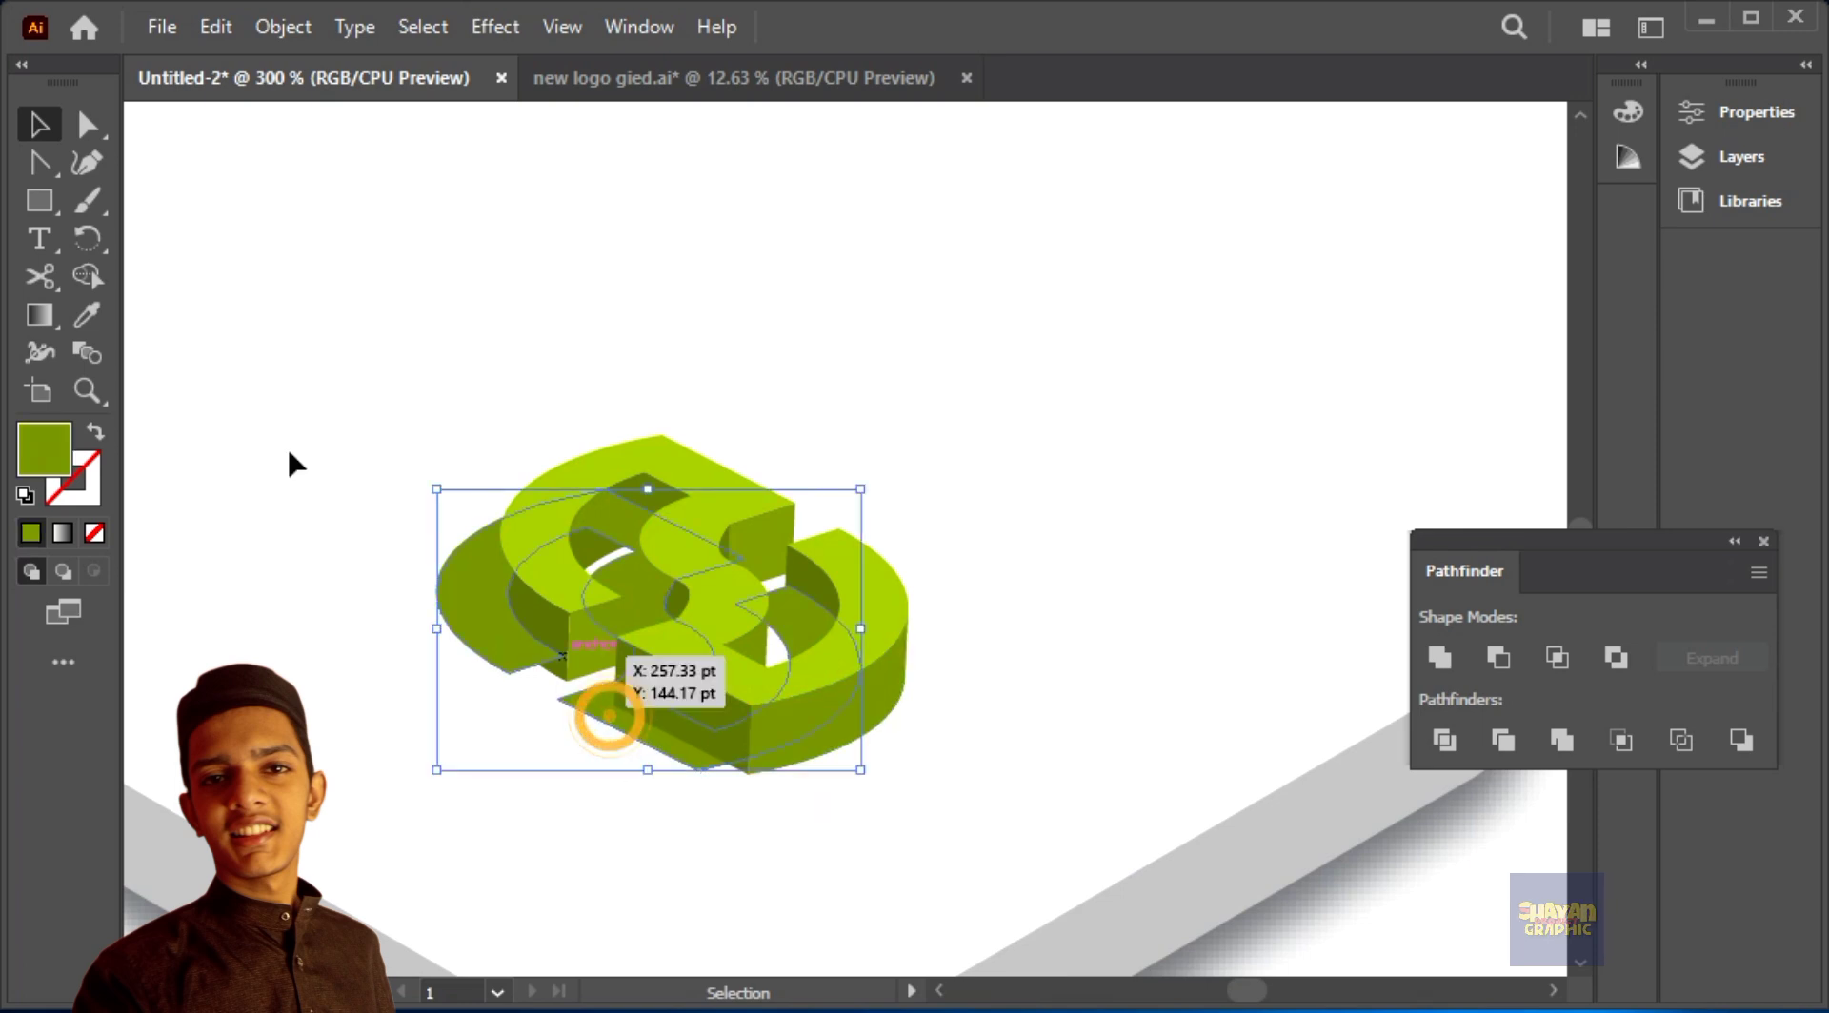
click(494, 27)
mouse_move(585, 560)
click(1006, 569)
drag(860, 413, 854, 415)
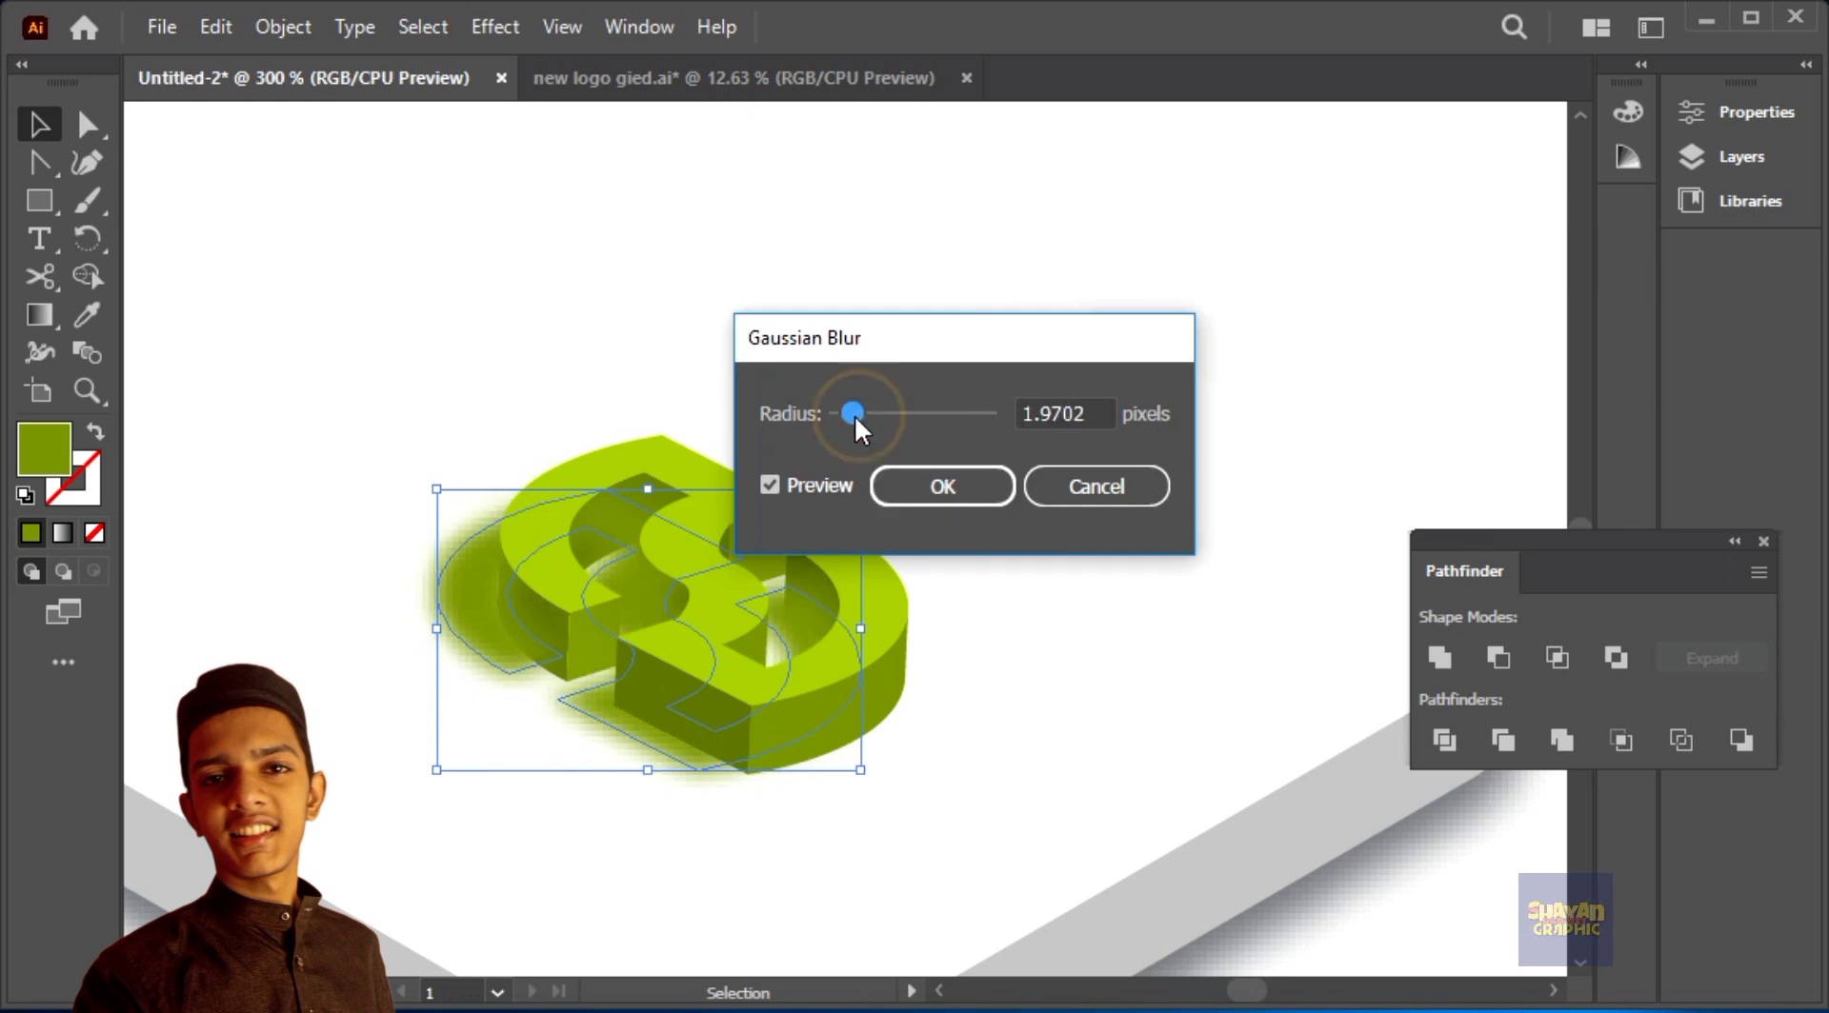
click(979, 486)
Step: Recolour the blurred copy with the grey sampled from the slab's shadow
click(87, 314)
scroll(393, 794, down, 3)
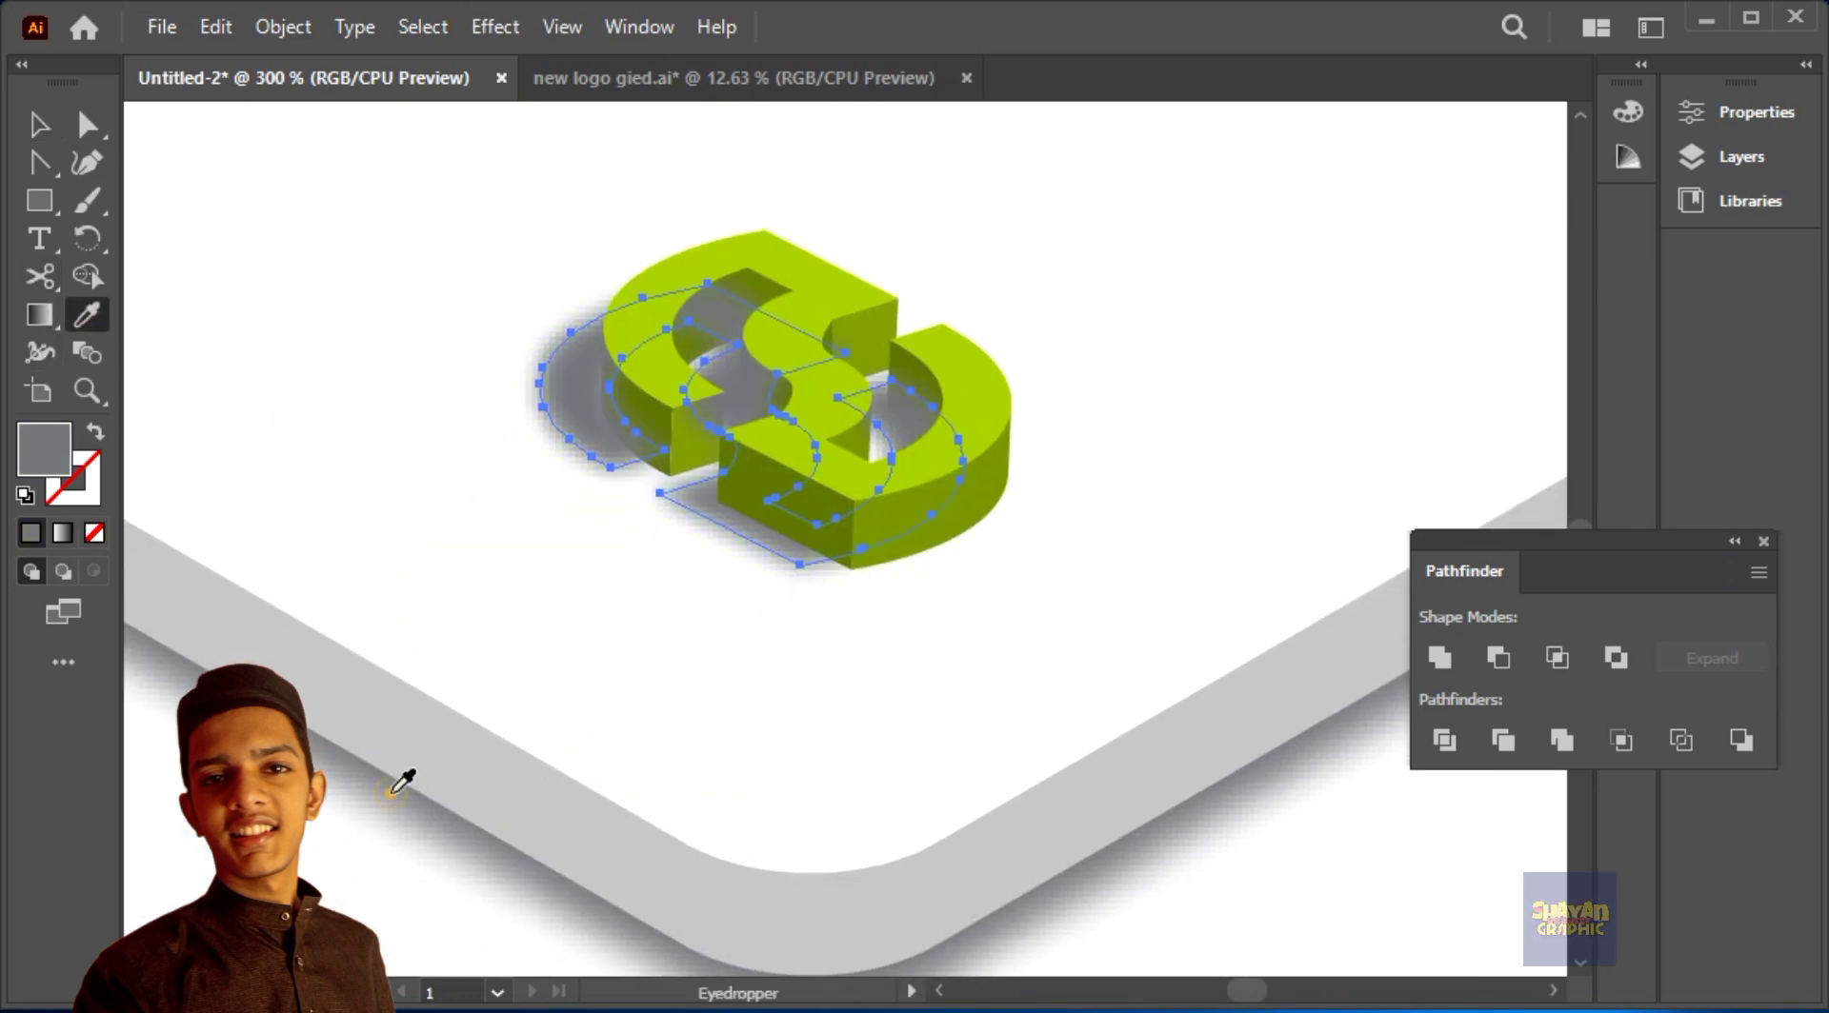
click(39, 125)
click(244, 198)
Step: Lock the blurred grey shadow beneath the logo
key(ctrl+plus)
key(ctrl+plus)
key(ctrl+plus)
drag(855, 486, 957, 487)
click(886, 757)
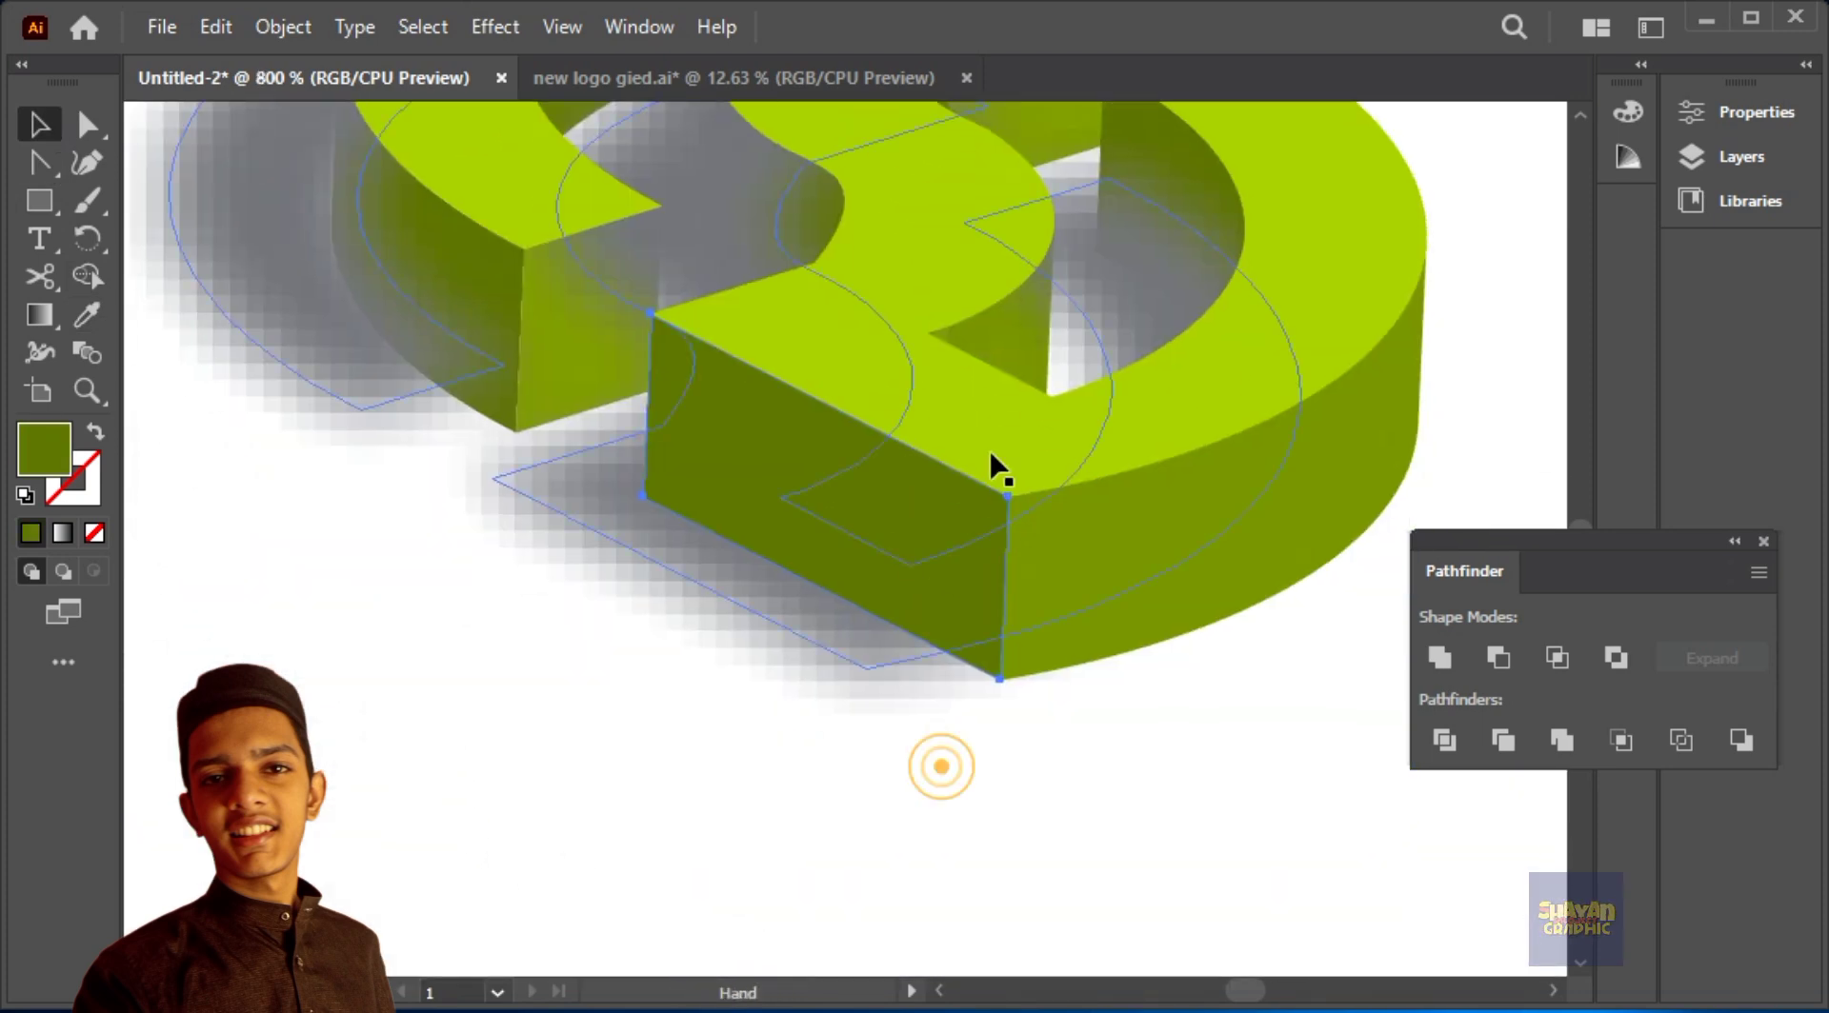
shift+click(1172, 402)
click(1342, 685)
click(864, 627)
key(ctrl+2)
Step: Select all faces of the green logo and group them in front of the grey shadow
drag(1056, 506, 1050, 789)
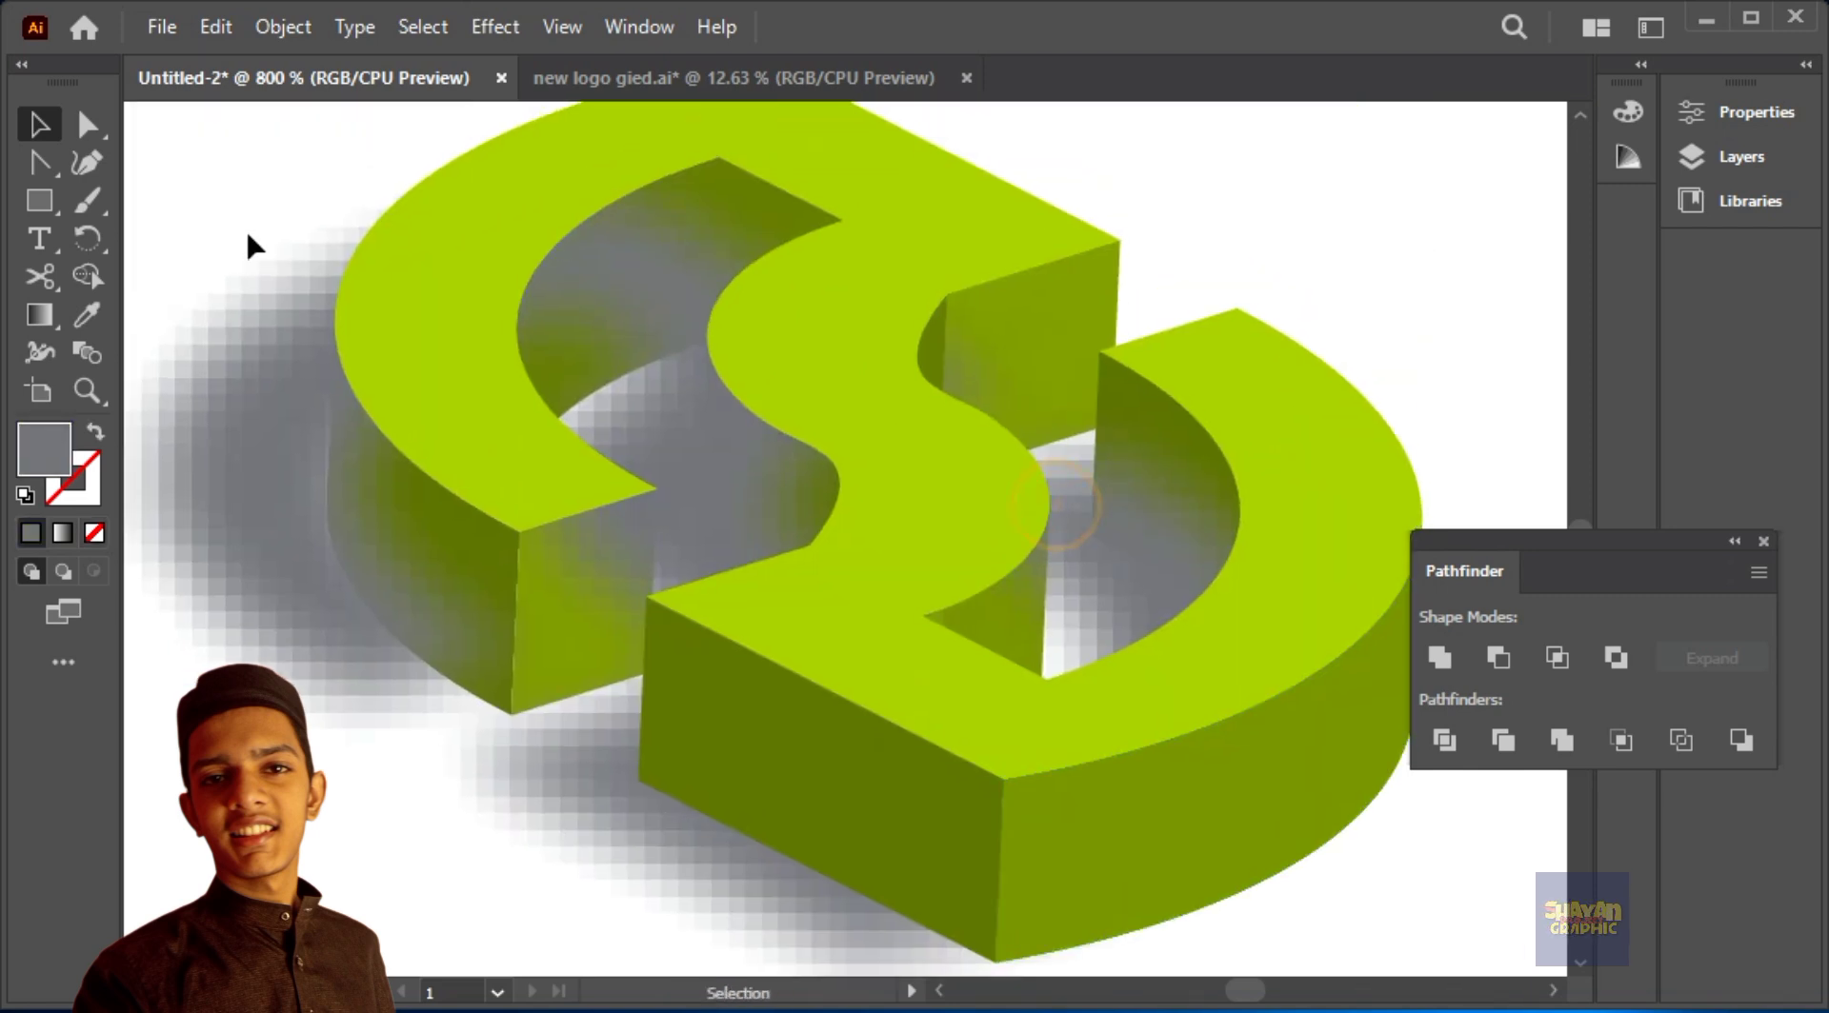
key(ctrl+a)
right_click(1266, 499)
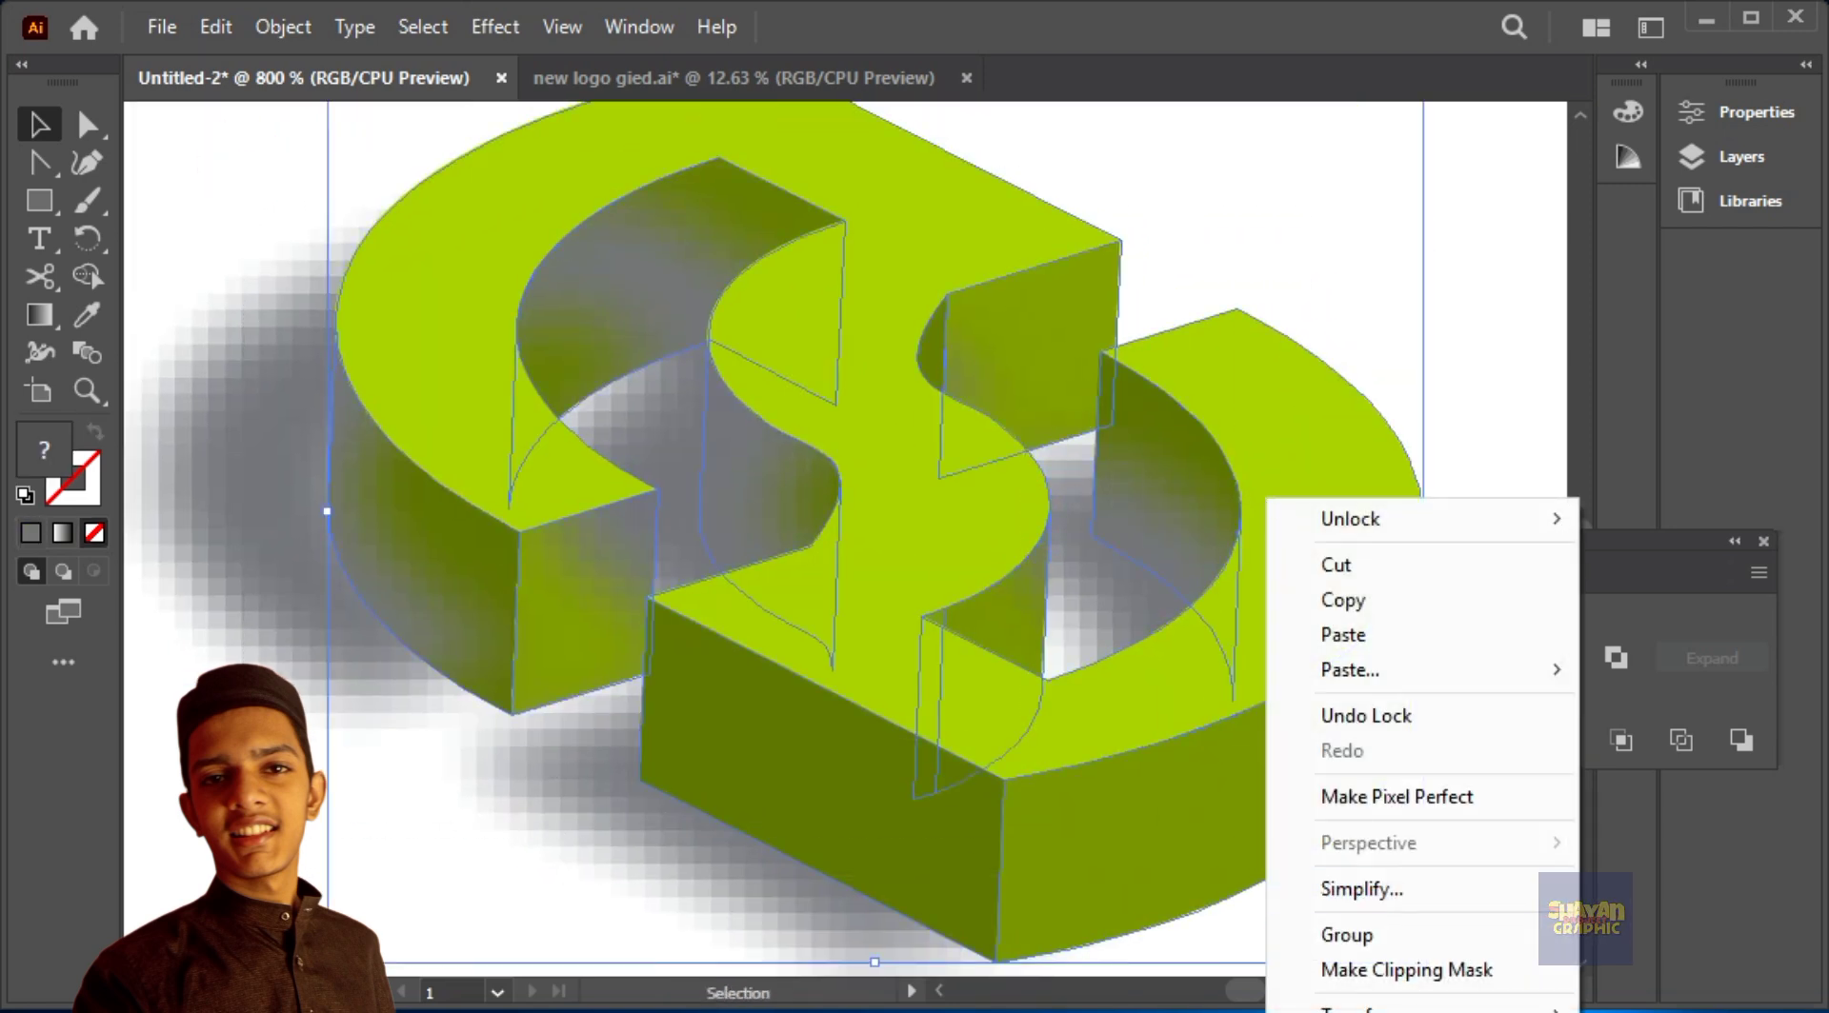
click(1371, 935)
click(1464, 913)
Step: Unlock all locked artwork so the logo's shadow can be edited again
drag(1467, 908, 1473, 714)
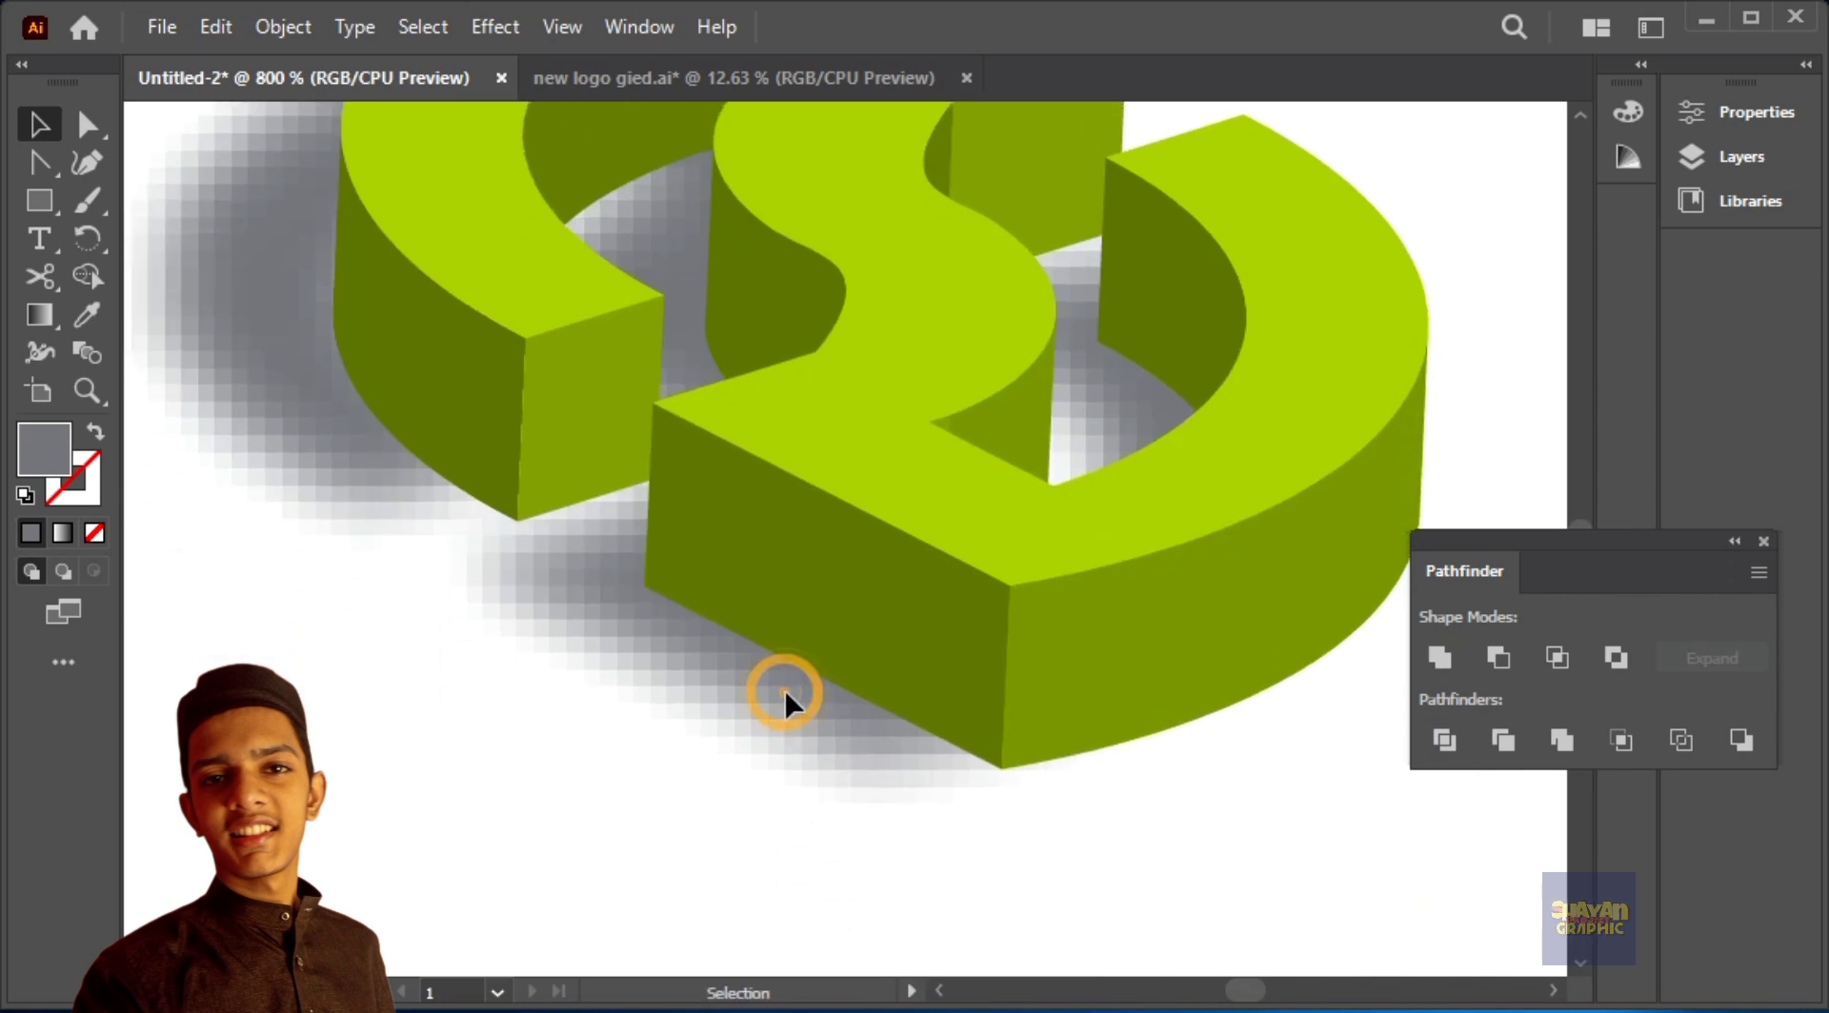
key(ctrl+alt+2)
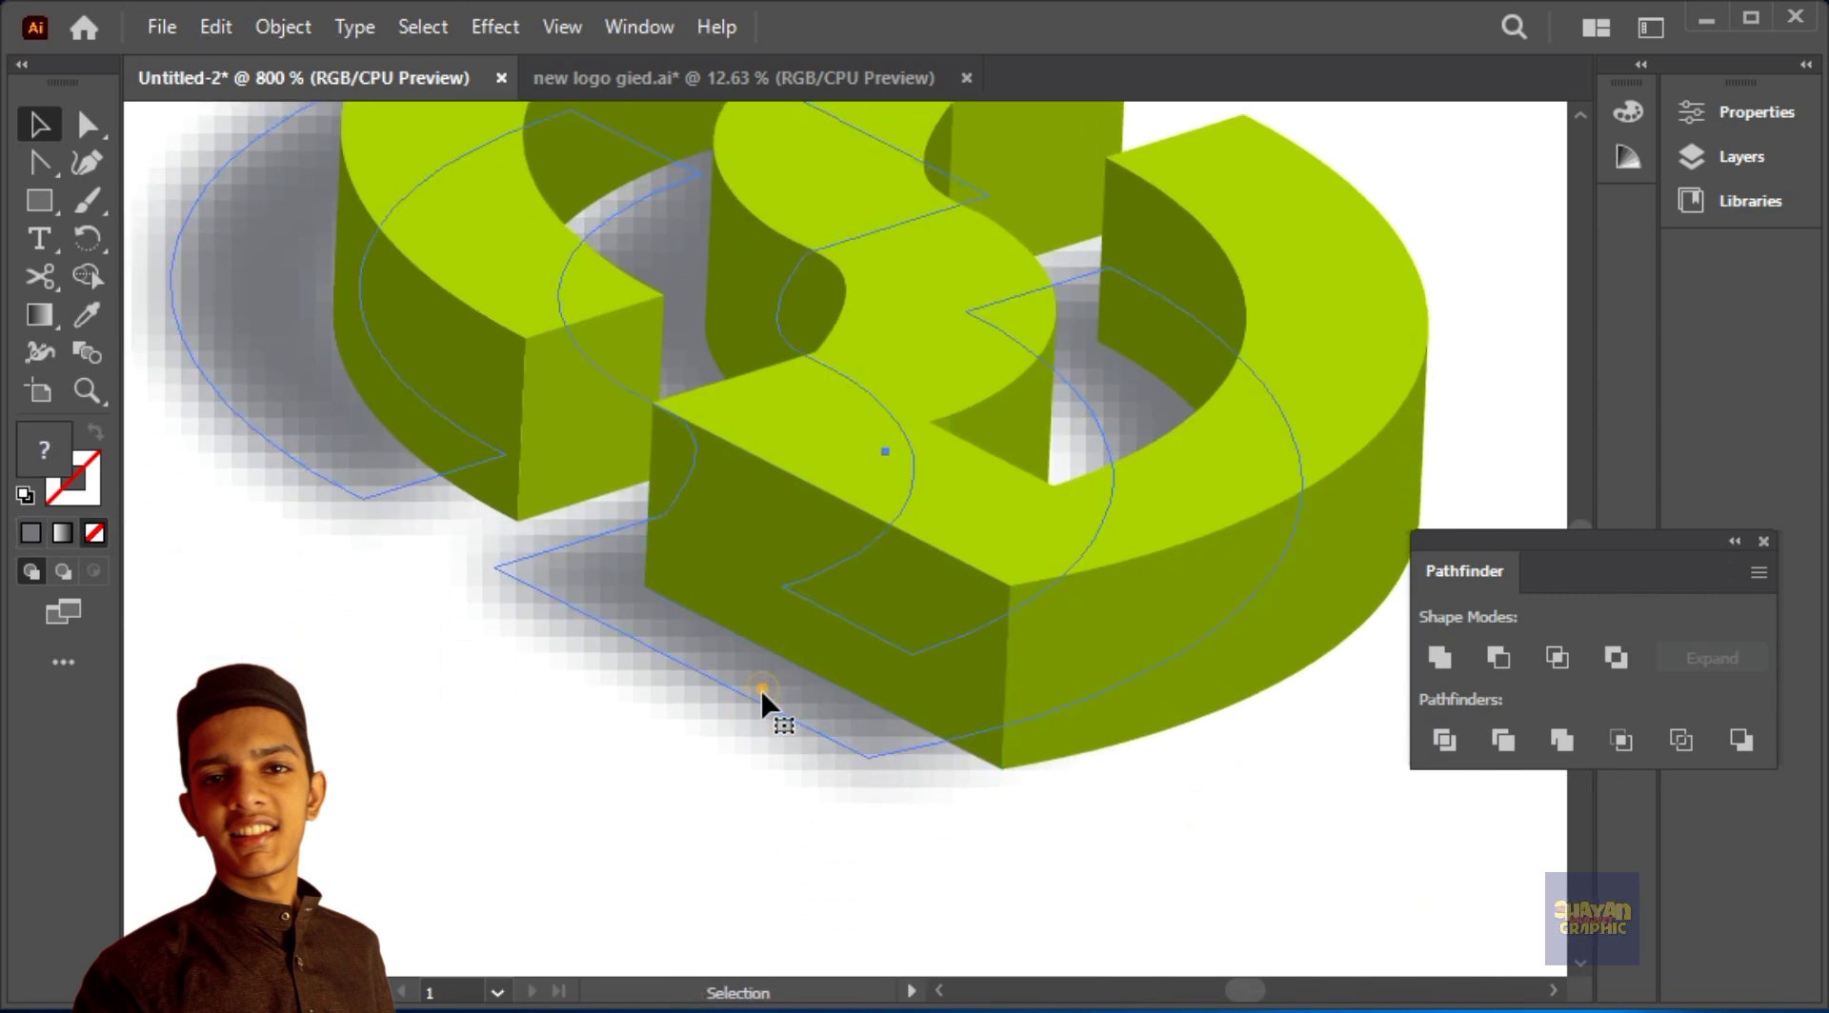
scroll(811, 748, down, 4)
click(1225, 935)
click(1303, 264)
key(ctrl+minus)
key(ctrl+minus)
key(ctrl+minus)
key(ctrl+minus)
click(1306, 263)
click(1084, 451)
click(1208, 423)
Step: Enlarge the logo's grey shadow slightly and shift it upwards beneath the logo
key(ctrl+plus)
key(ctrl+plus)
key(ctrl+plus)
key(ctrl+plus)
key(ctrl+plus)
key(ctrl+plus)
key(ctrl+plus)
drag(807, 807, 832, 829)
drag(1191, 252, 1228, 225)
drag(1163, 511, 1151, 476)
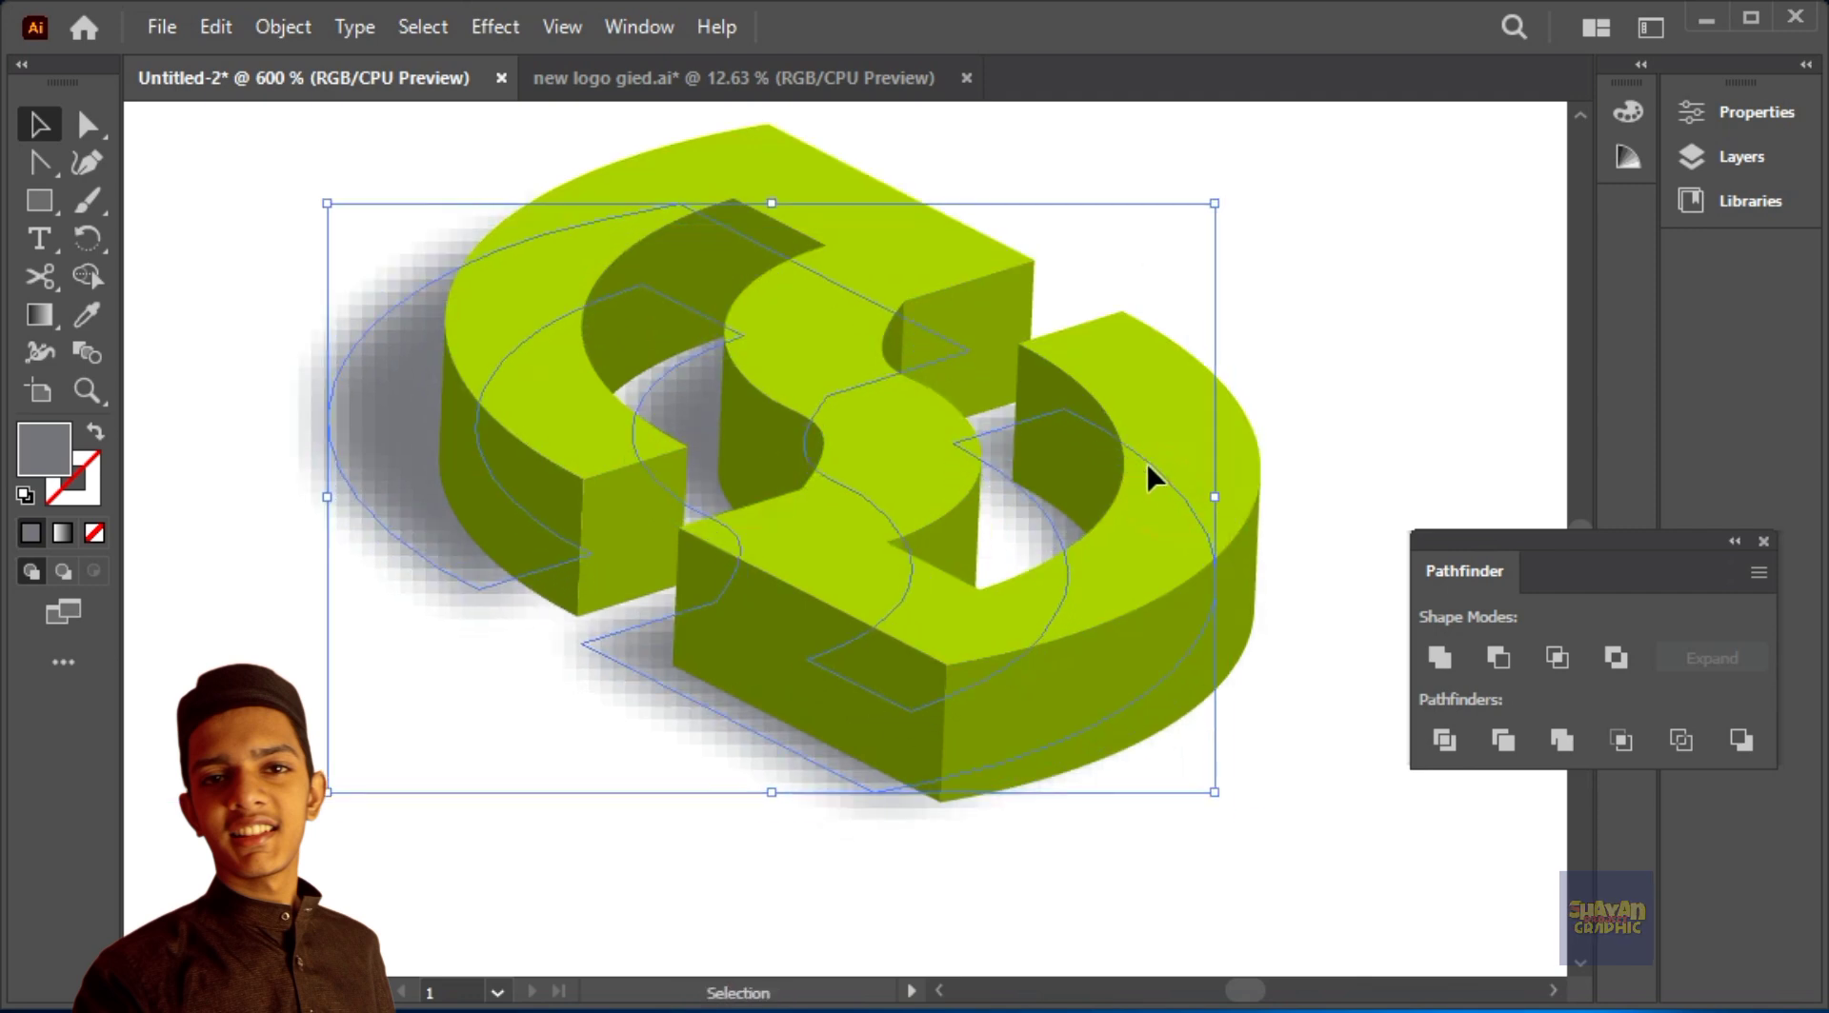
Step: Change the fill of the logo's shadow to a lighter grey
double_click(55, 467)
click(510, 560)
click(1259, 470)
Step: Enlarge the light grey shadow further around the logo and nudge it slightly downwards
drag(1219, 203, 1278, 171)
drag(1184, 437, 1162, 436)
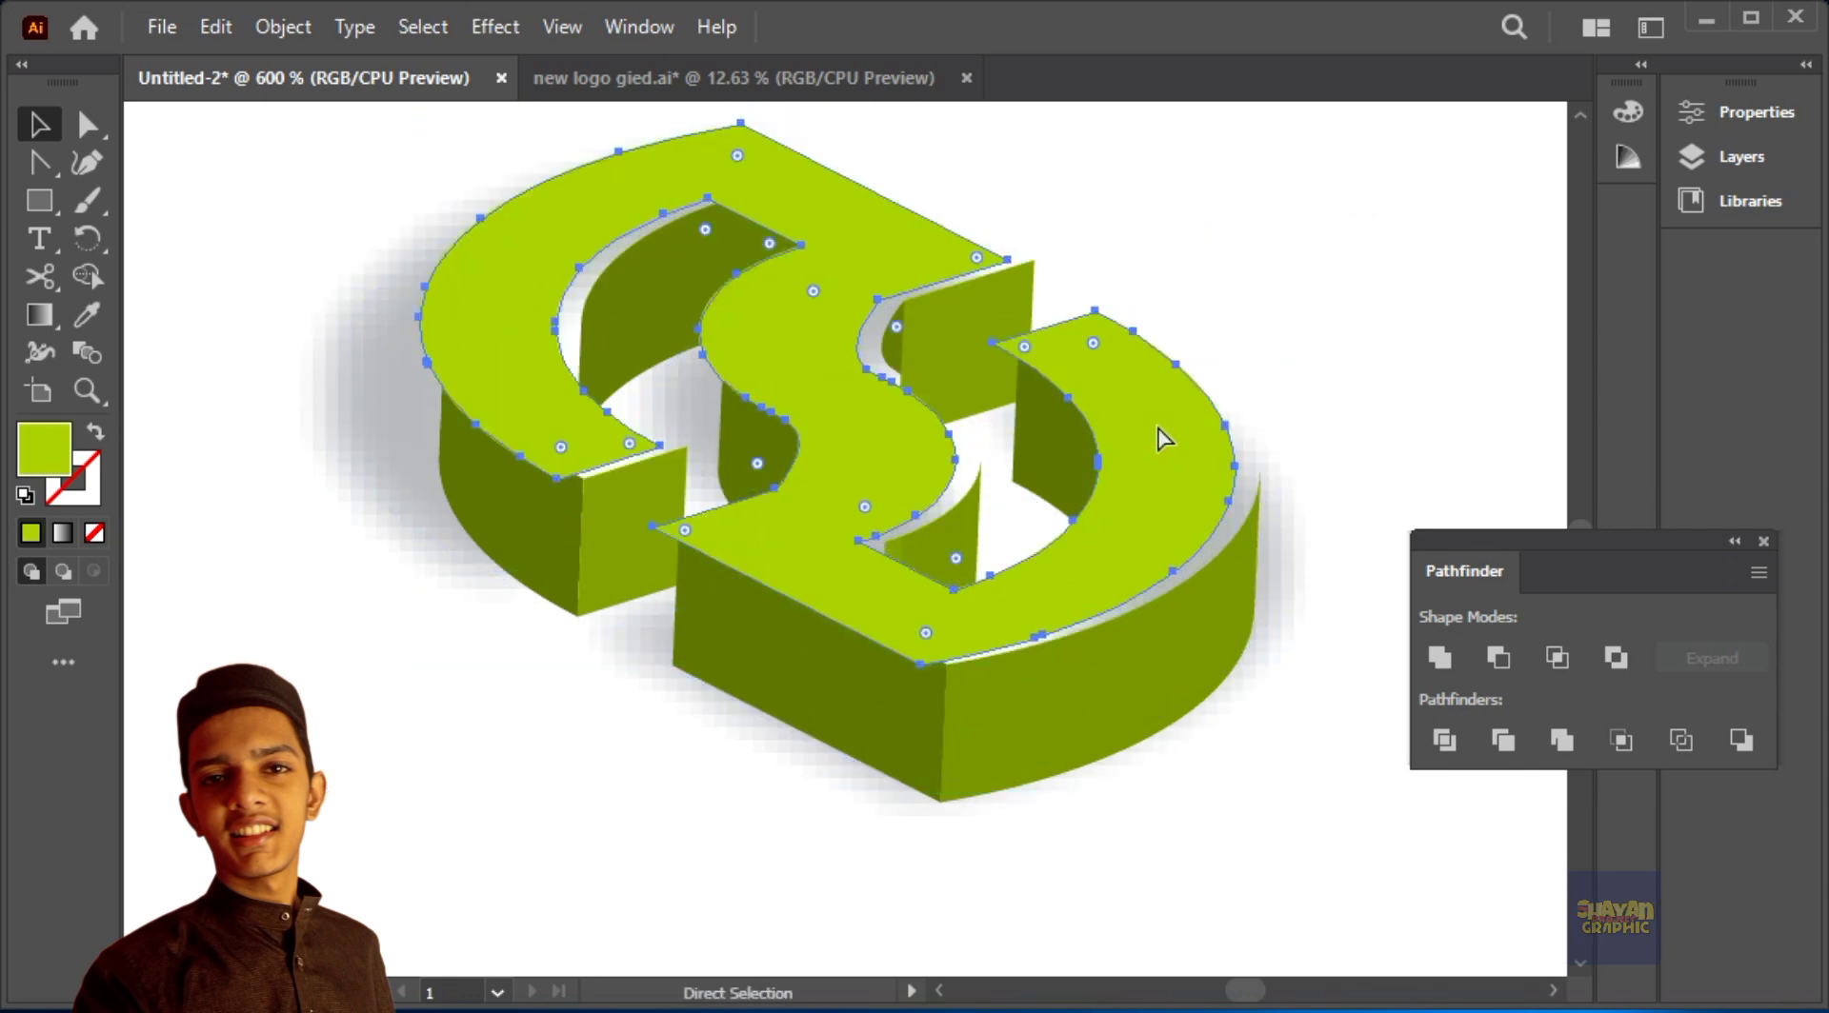
drag(764, 741, 762, 751)
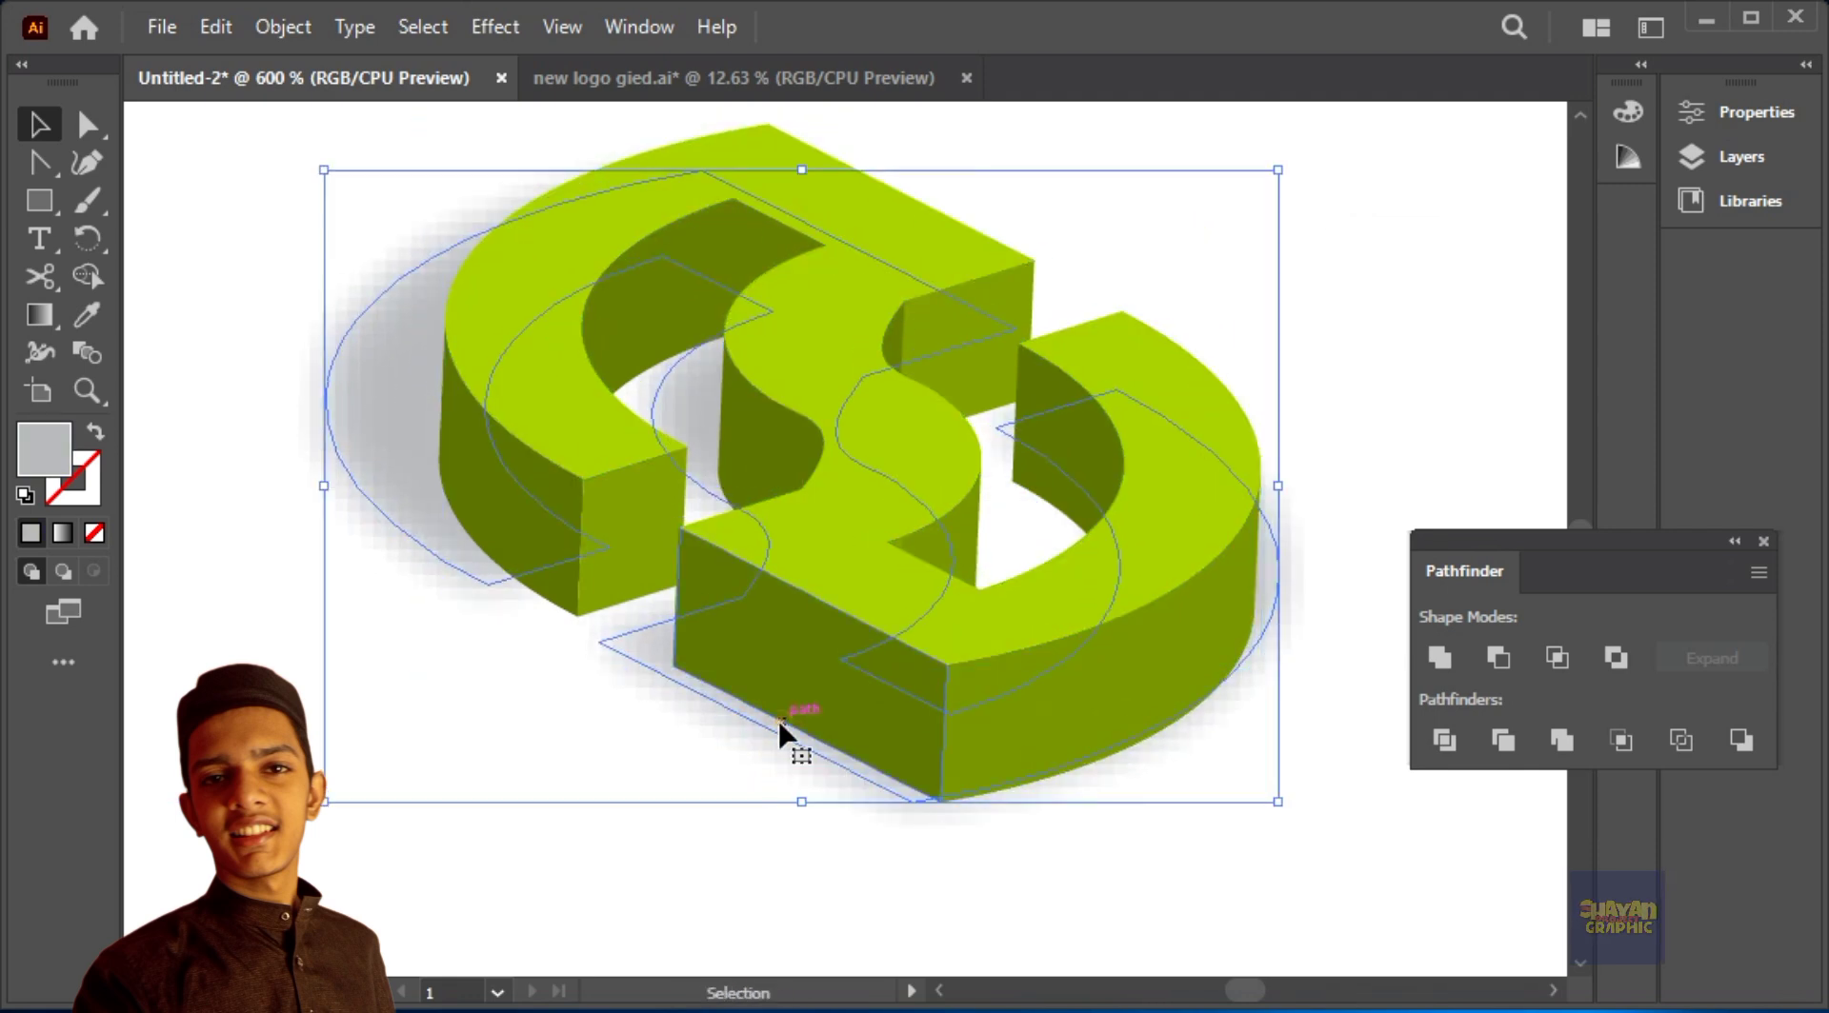
Step: Nudge the logo's light grey shadow slightly left and downwards beneath the logo
click(779, 722)
drag(461, 560, 509, 577)
key(ctrl+z)
drag(386, 456, 375, 466)
key(ctrl+minus)
key(ctrl+minus)
key(ctrl+minus)
Step: Rotate the logo's shadow slightly clockwise and shift it a little to the left
click(1168, 900)
mouse_move(1172, 805)
mouse_down()
mouse_move(1175, 842)
mouse_move(1181, 787)
mouse_up()
click(1031, 549)
drag(1031, 406, 1038, 433)
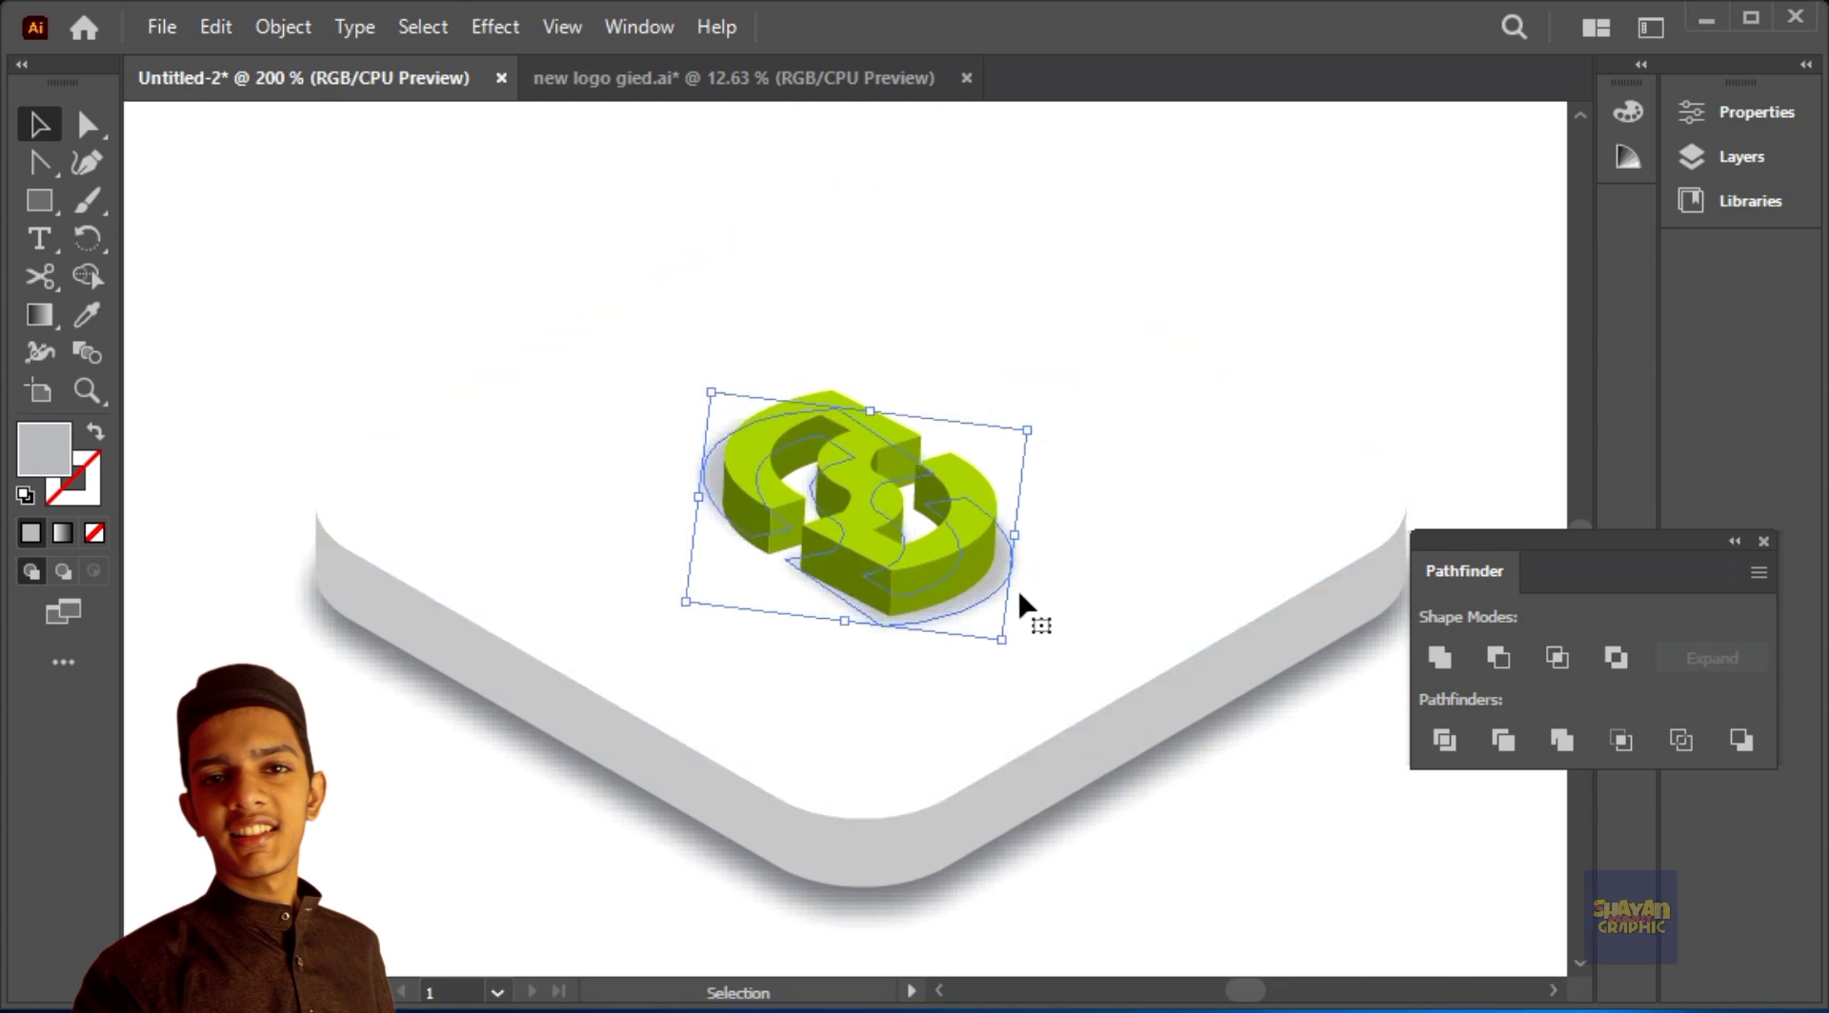
drag(1003, 573, 990, 575)
click(1212, 873)
drag(1214, 873, 1225, 816)
Step: Rotate the logo's shadow slightly counterclockwise, leave it deselected and check the whole mockup
click(708, 414)
drag(1041, 365, 1052, 335)
click(1196, 777)
click(1010, 537)
click(1363, 943)
drag(1334, 875, 1322, 852)
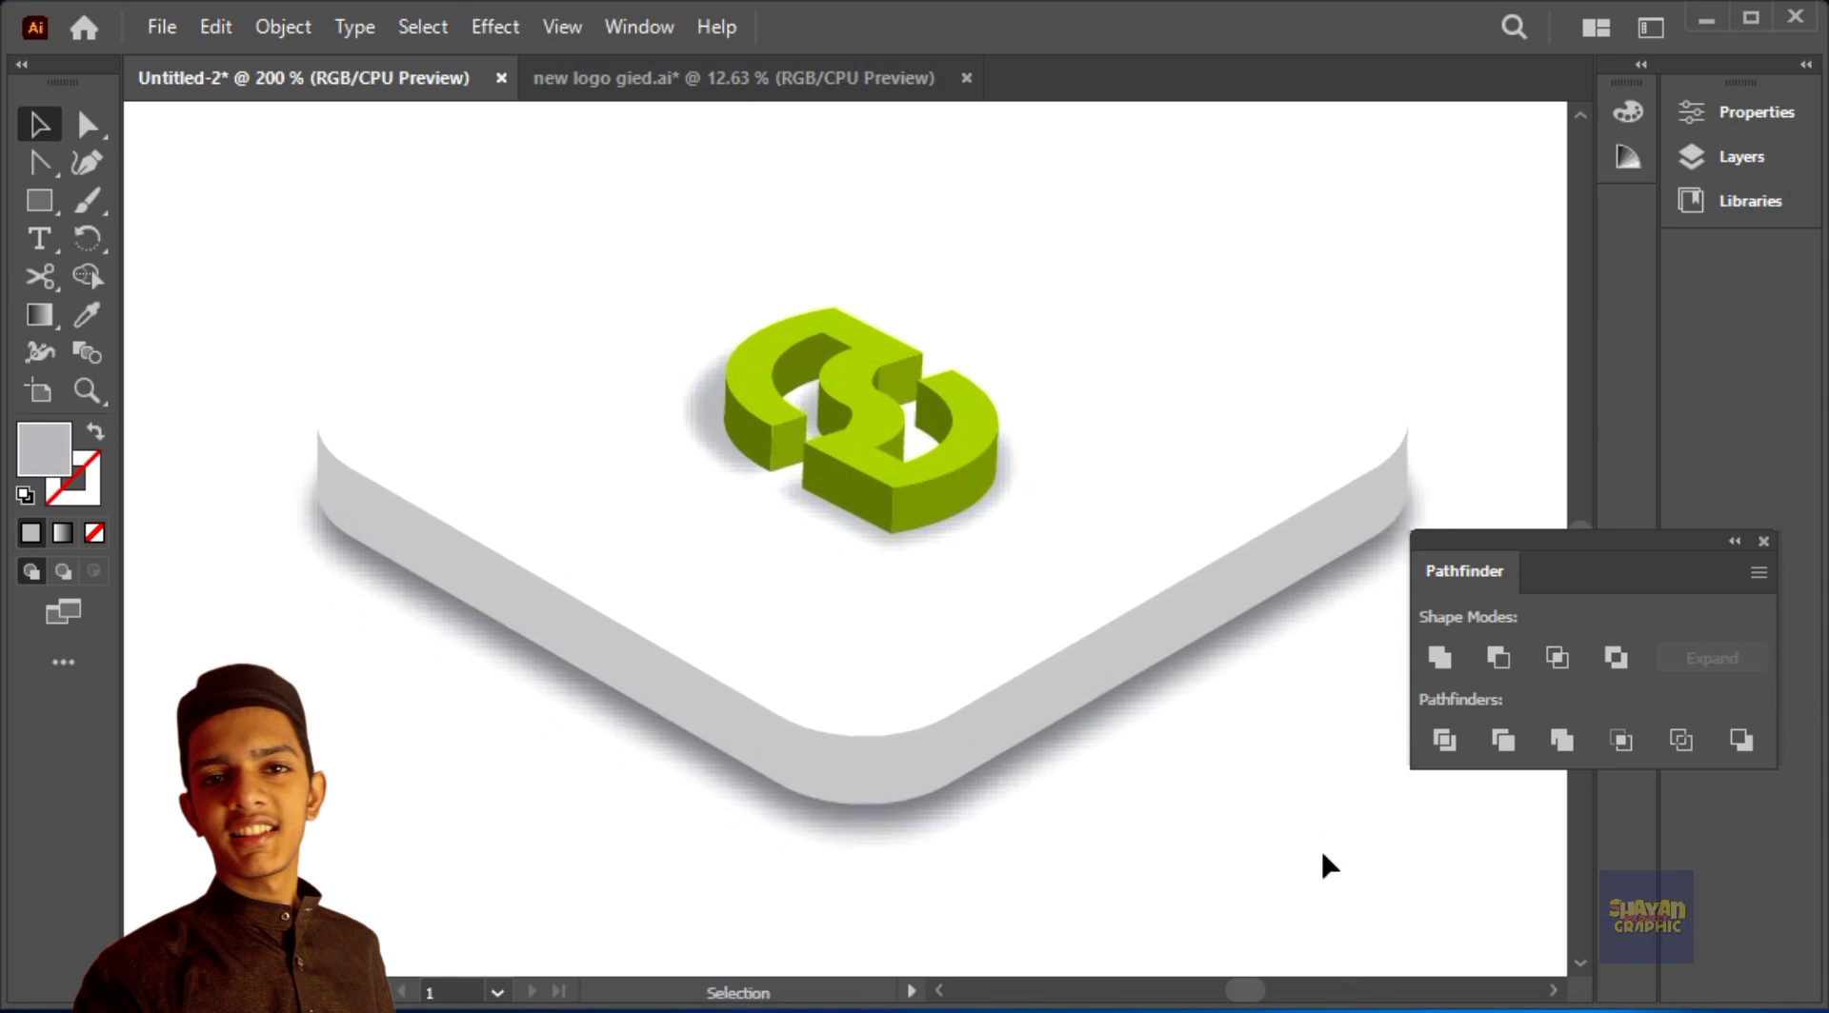
key(ctrl+minus)
key(ctrl+minus)
key(ctrl+minus)
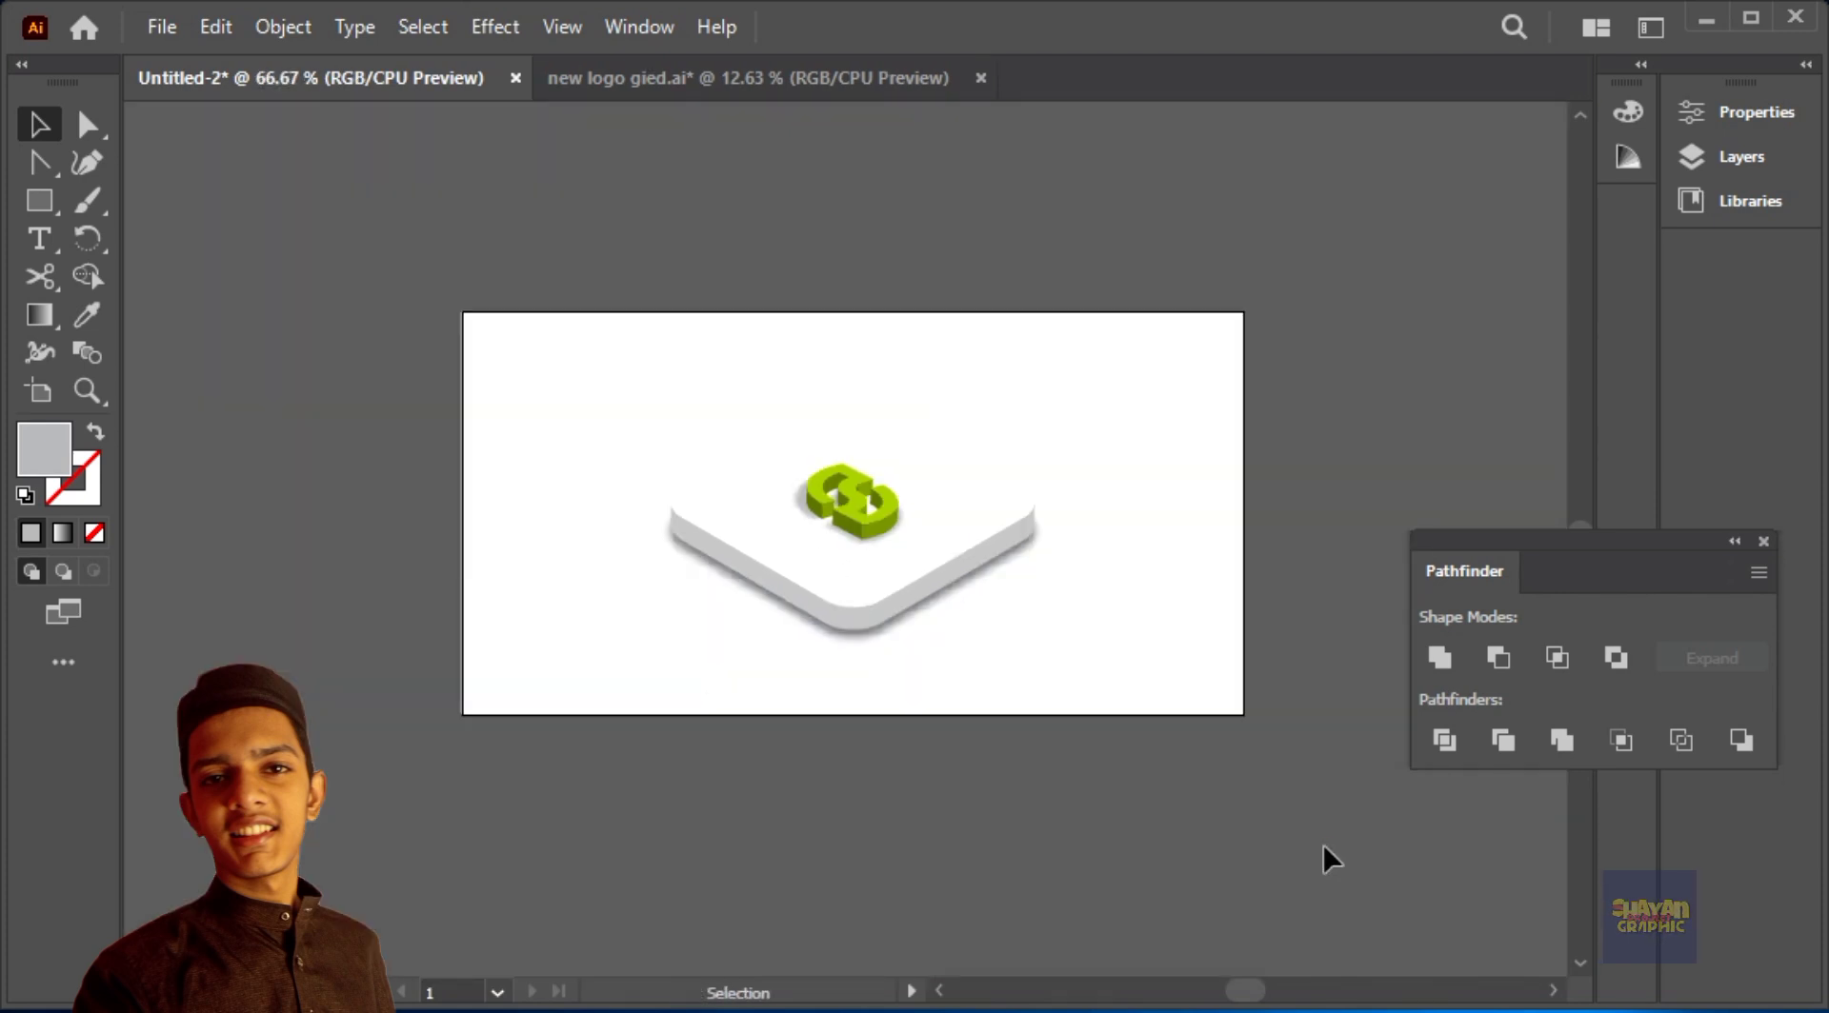
Step: Try a light grey EBECED fill on the slab's top face, and undo the change
click(1236, 713)
click(1369, 446)
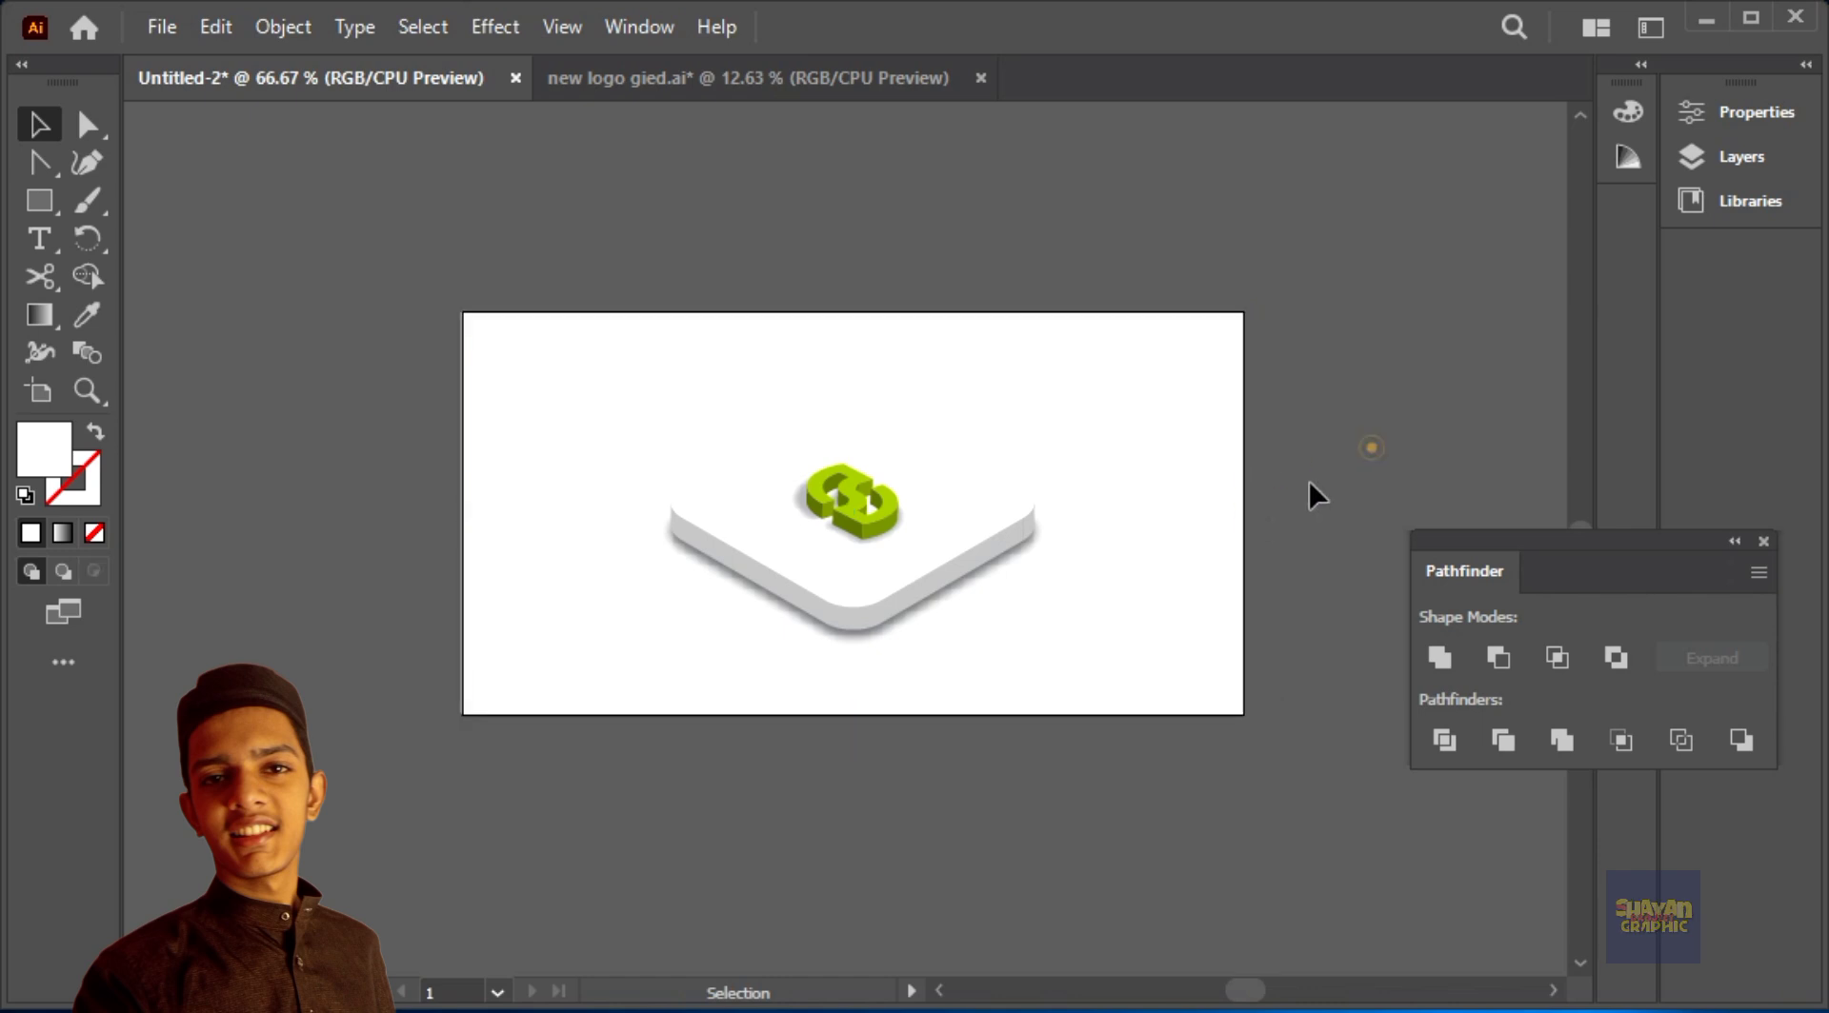
double_click(28, 462)
click(504, 476)
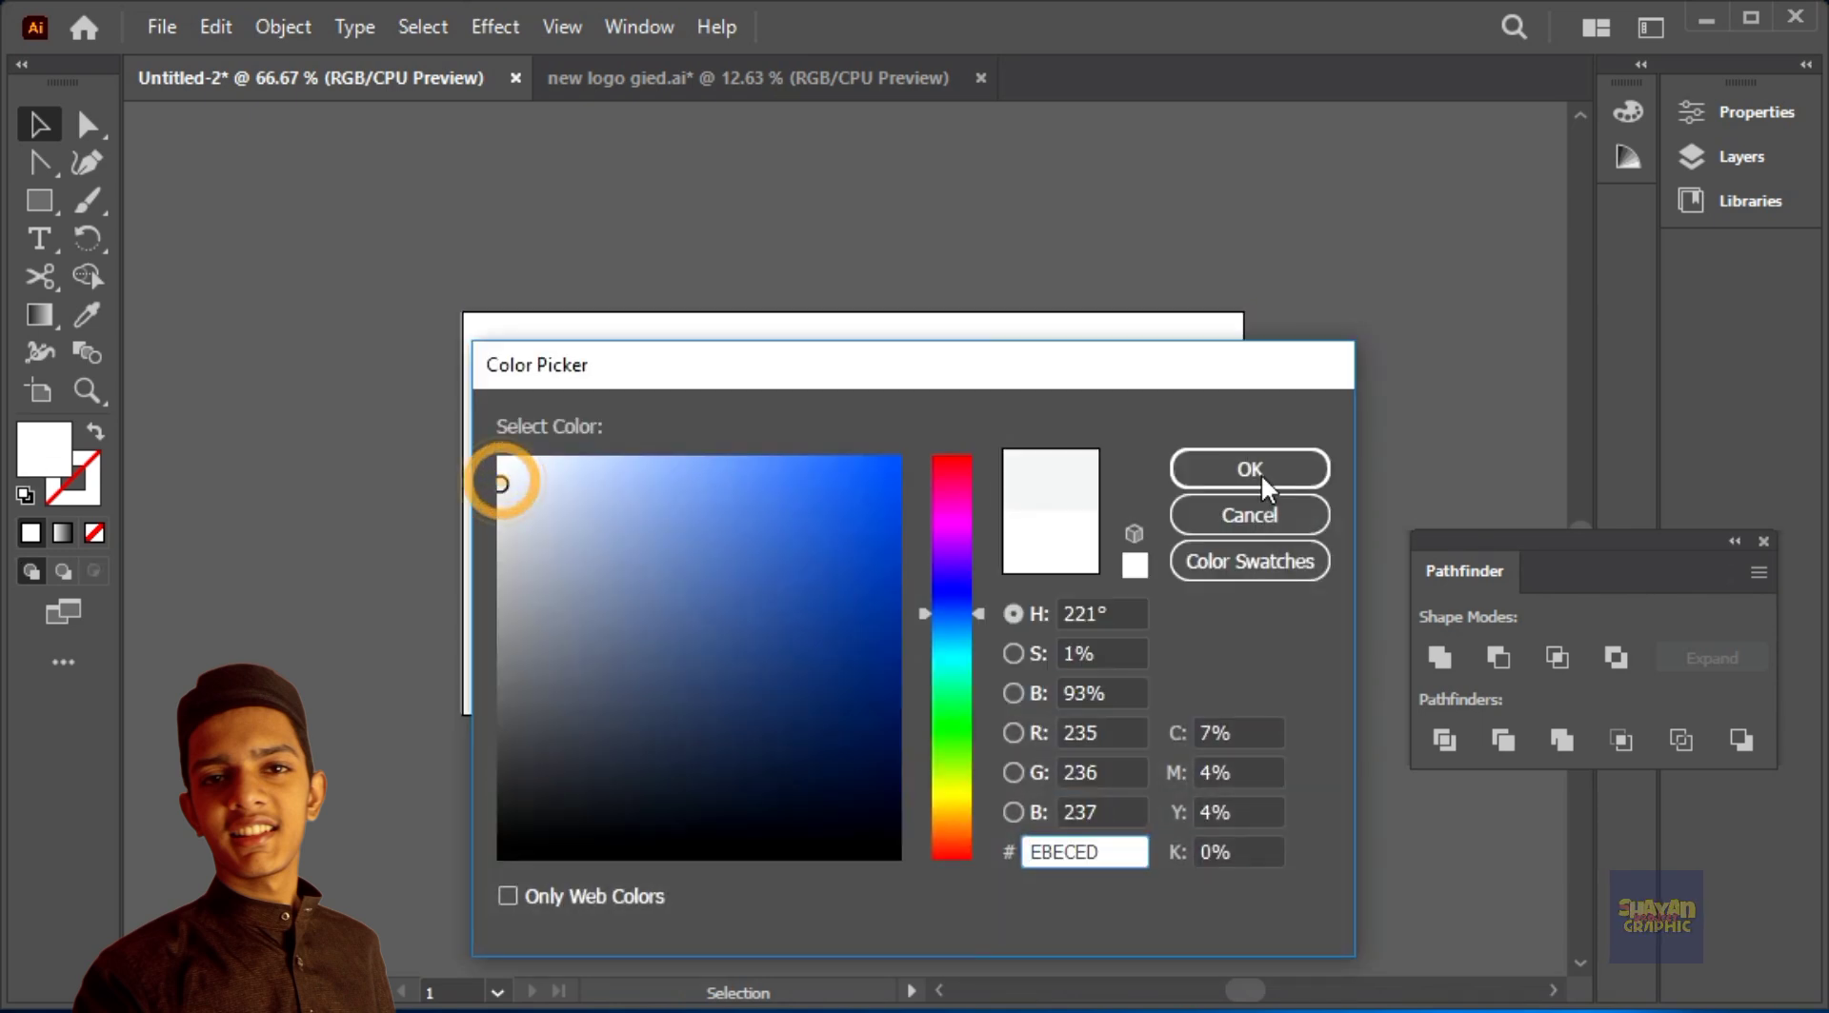
key(Return)
click(1400, 400)
key(ctrl+z)
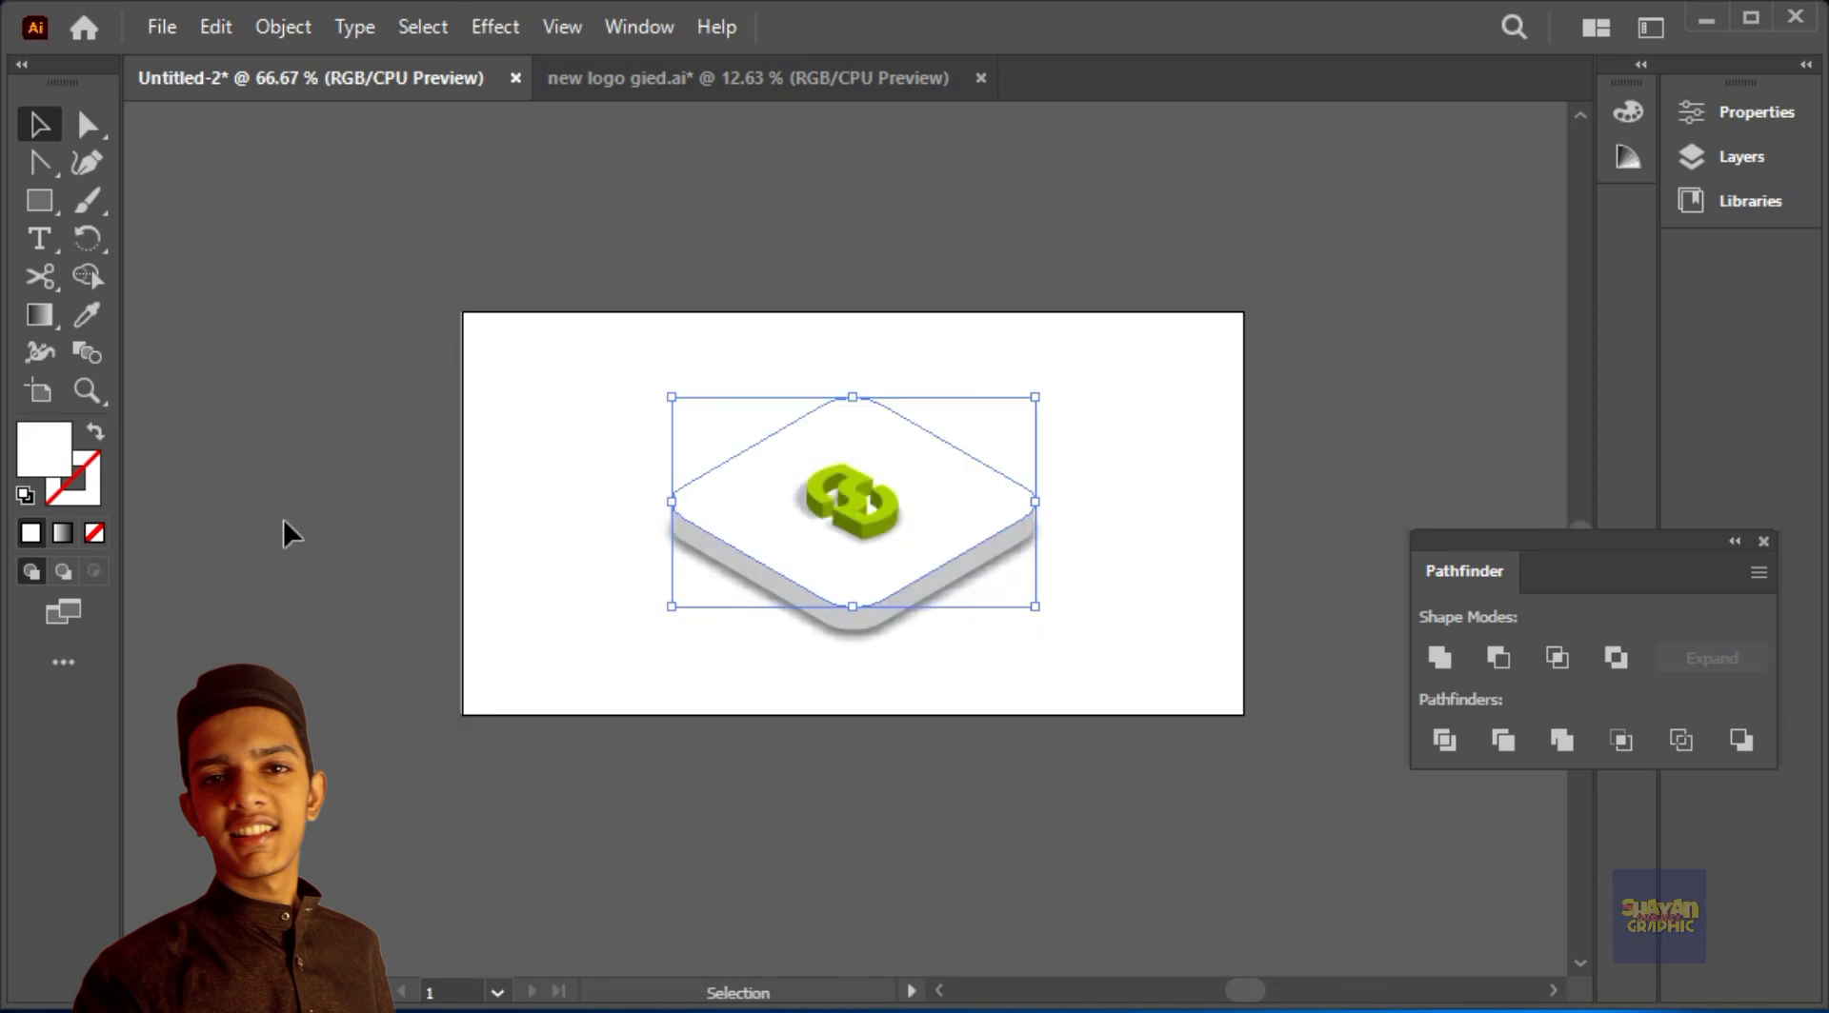
Step: Set the fill of the slab's top face to the very light grey F5F6F7
double_click(42, 464)
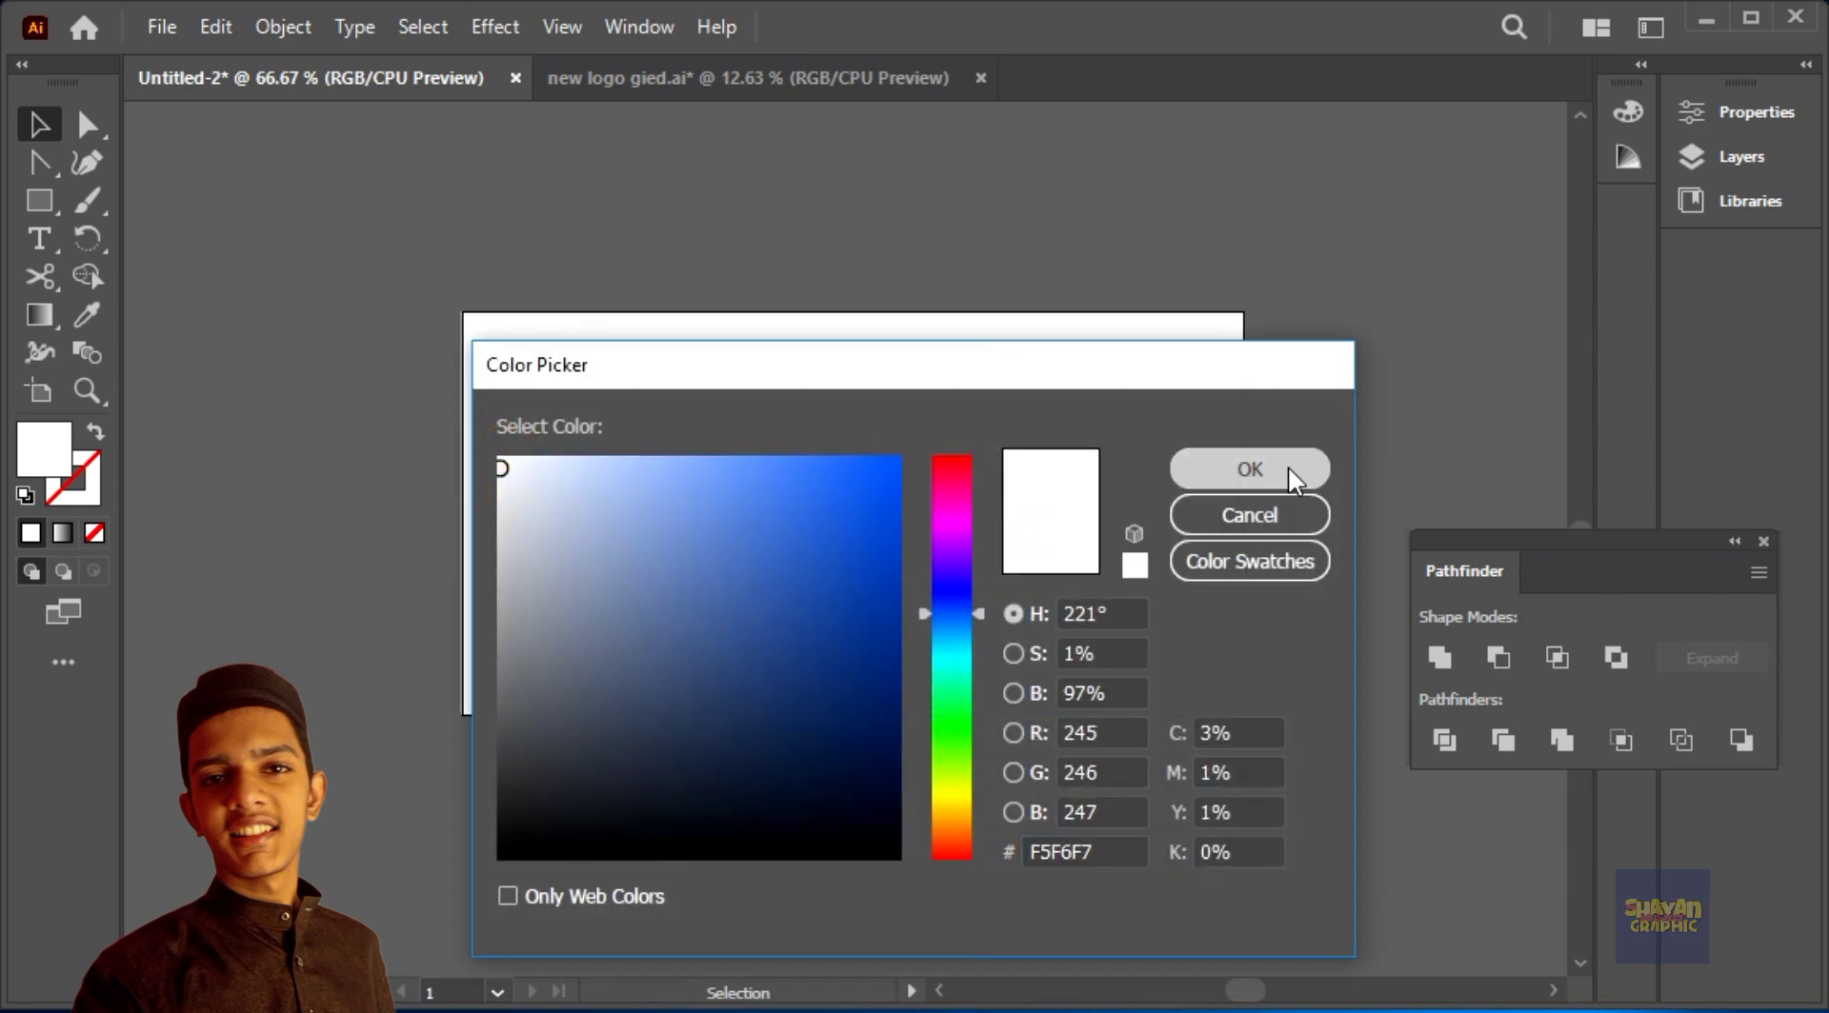
click(1249, 468)
click(1318, 408)
click(1105, 448)
click(1354, 477)
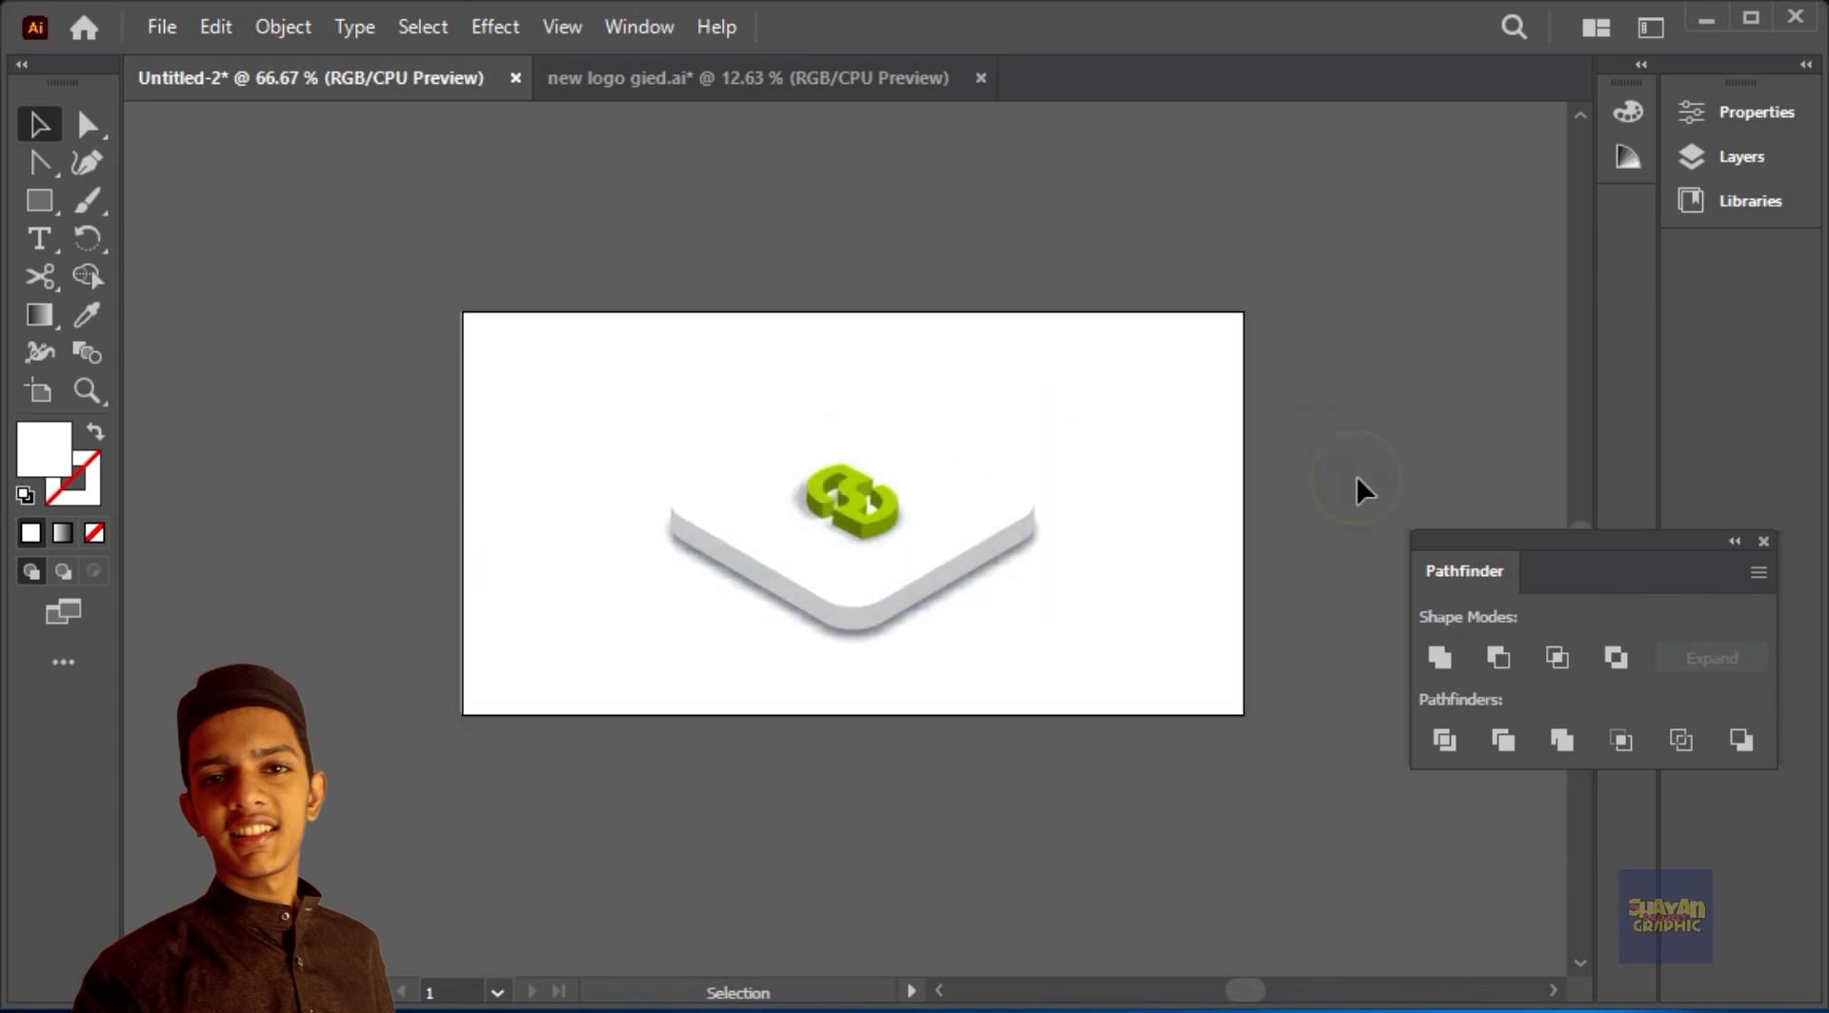
key(ctrl+equal)
key(ctrl+equal)
key(ctrl+equal)
click(1111, 385)
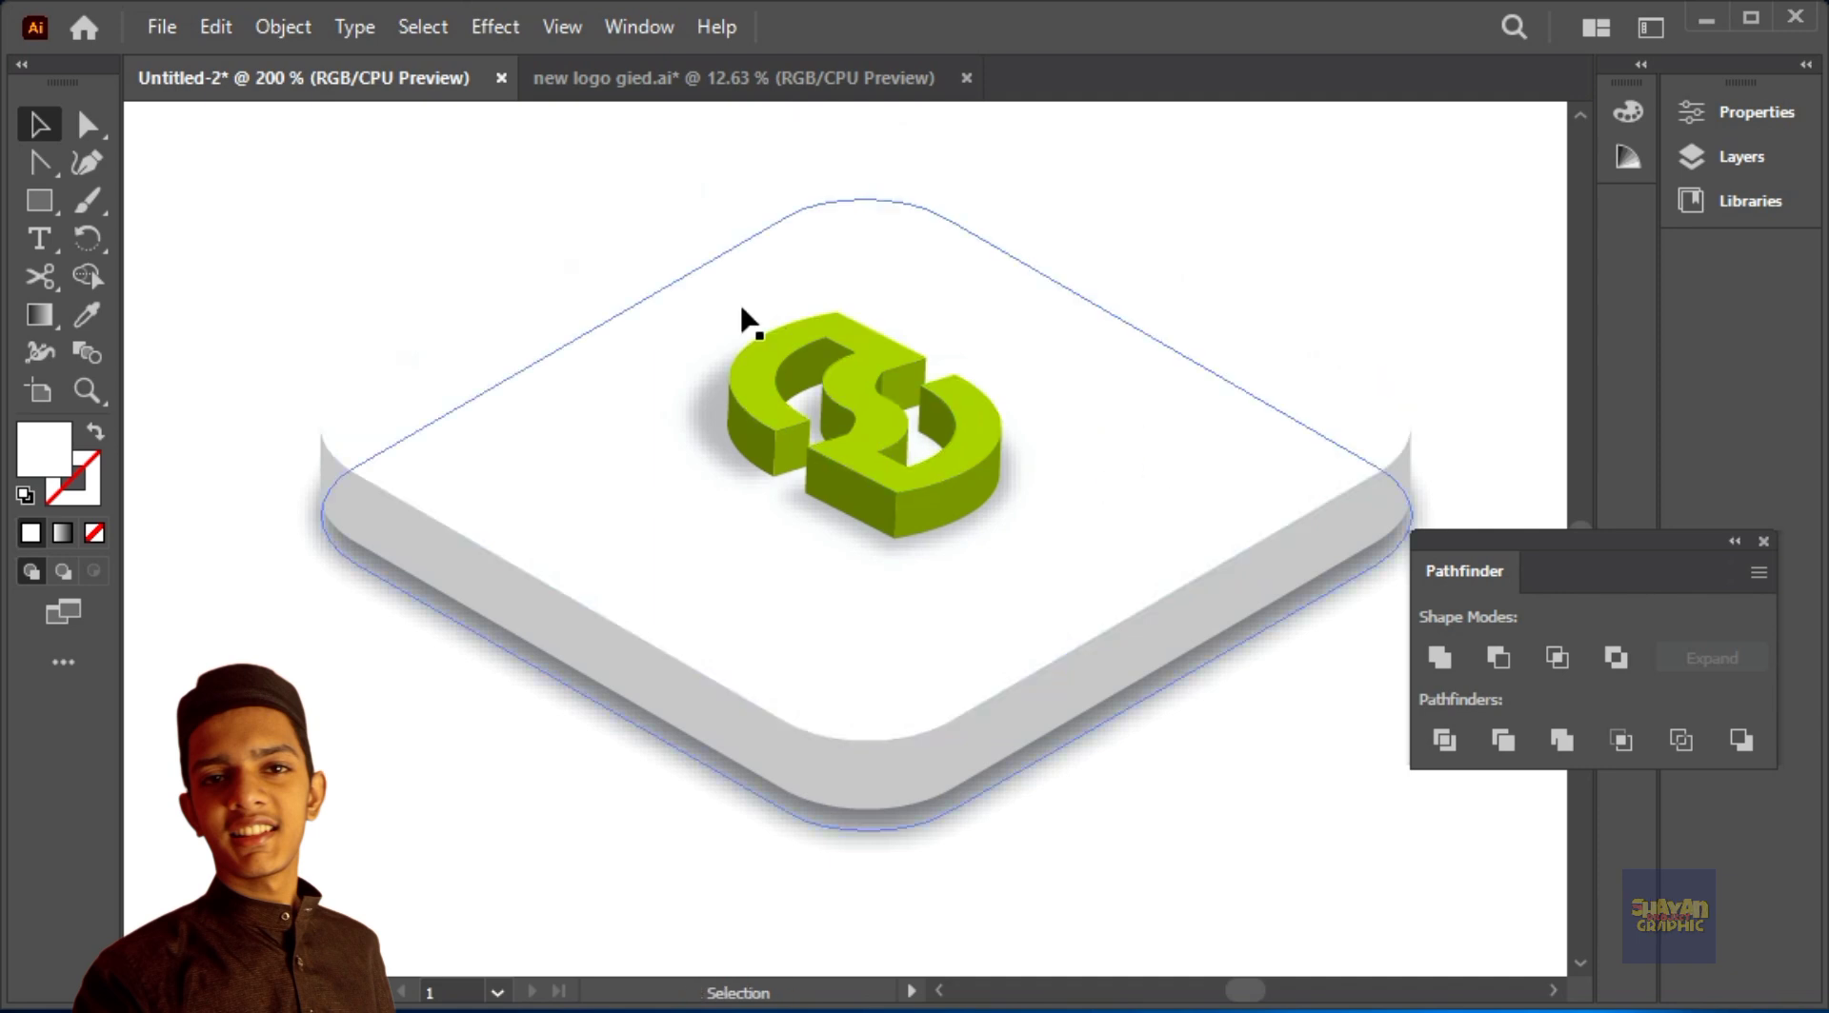
click(753, 343)
drag(743, 359, 747, 364)
key(ctrl+z)
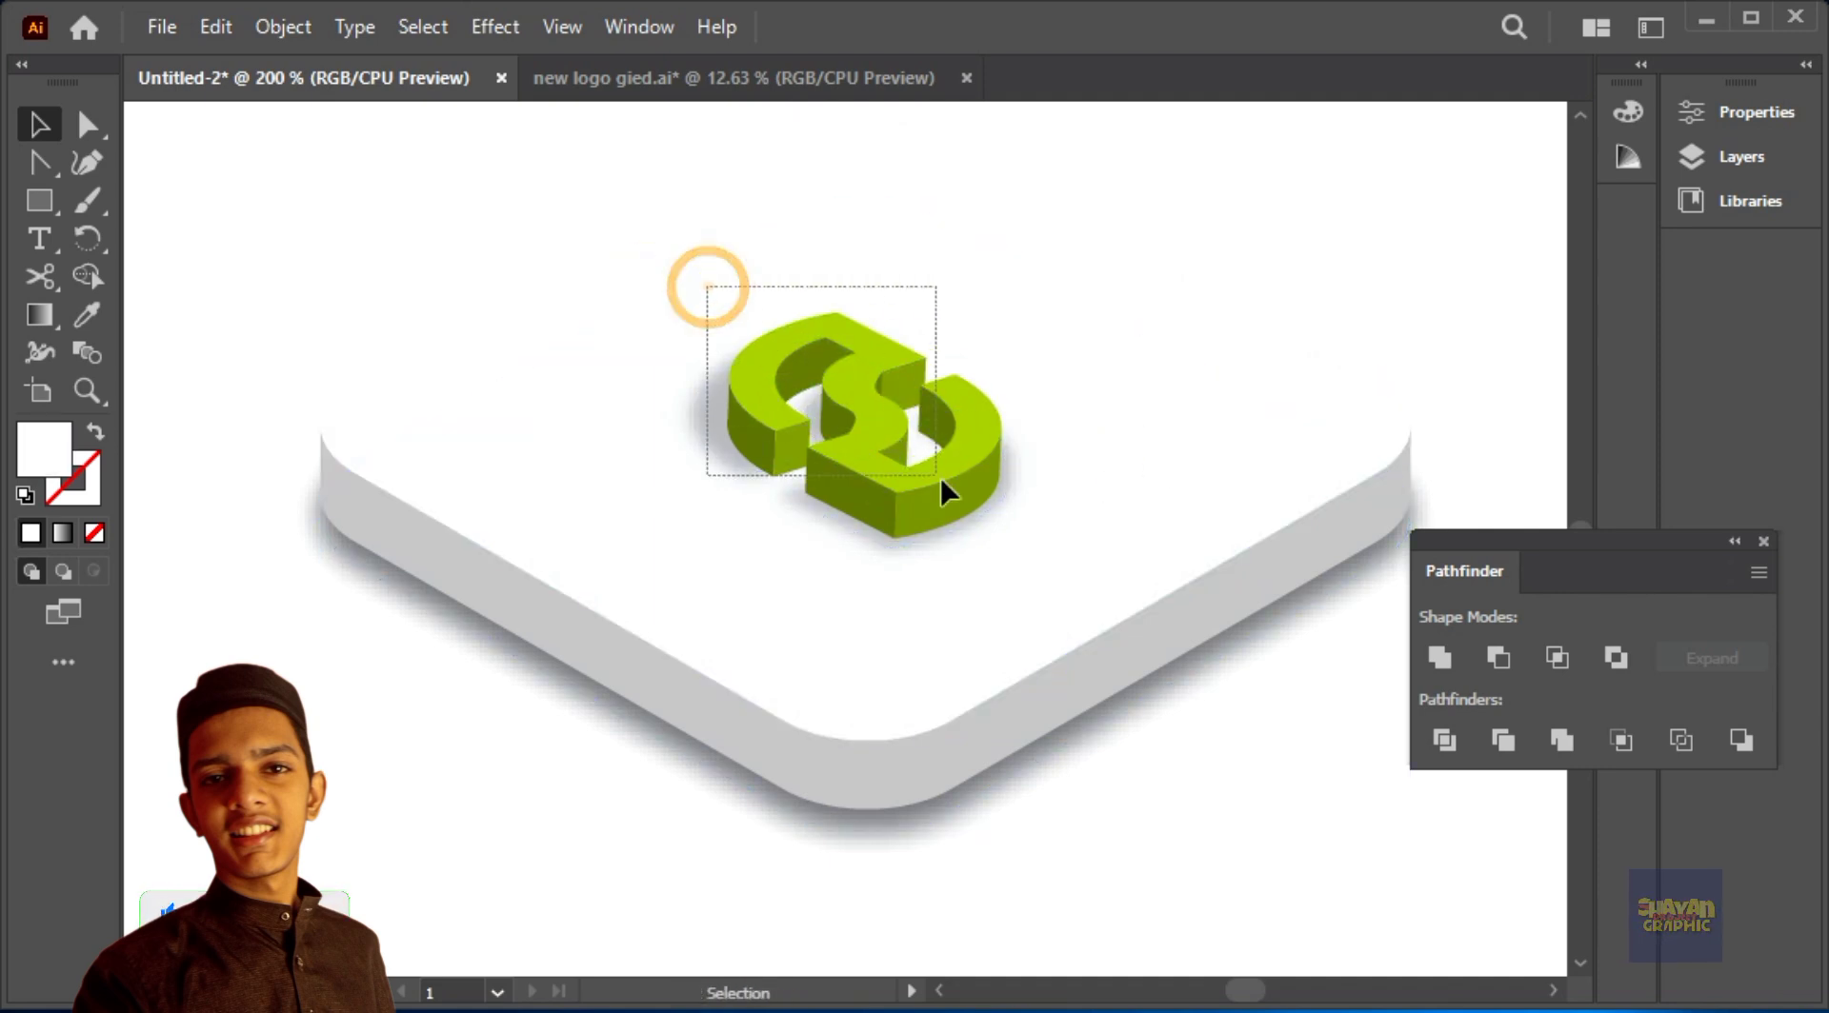
Step: Select the green logo together with its shadow and enlarge both by about a third on the slab
drag(934, 471, 936, 473)
drag(1015, 309, 1067, 255)
click(1260, 291)
drag(1260, 290, 1252, 349)
key(ctrl+minus)
key(ctrl+minus)
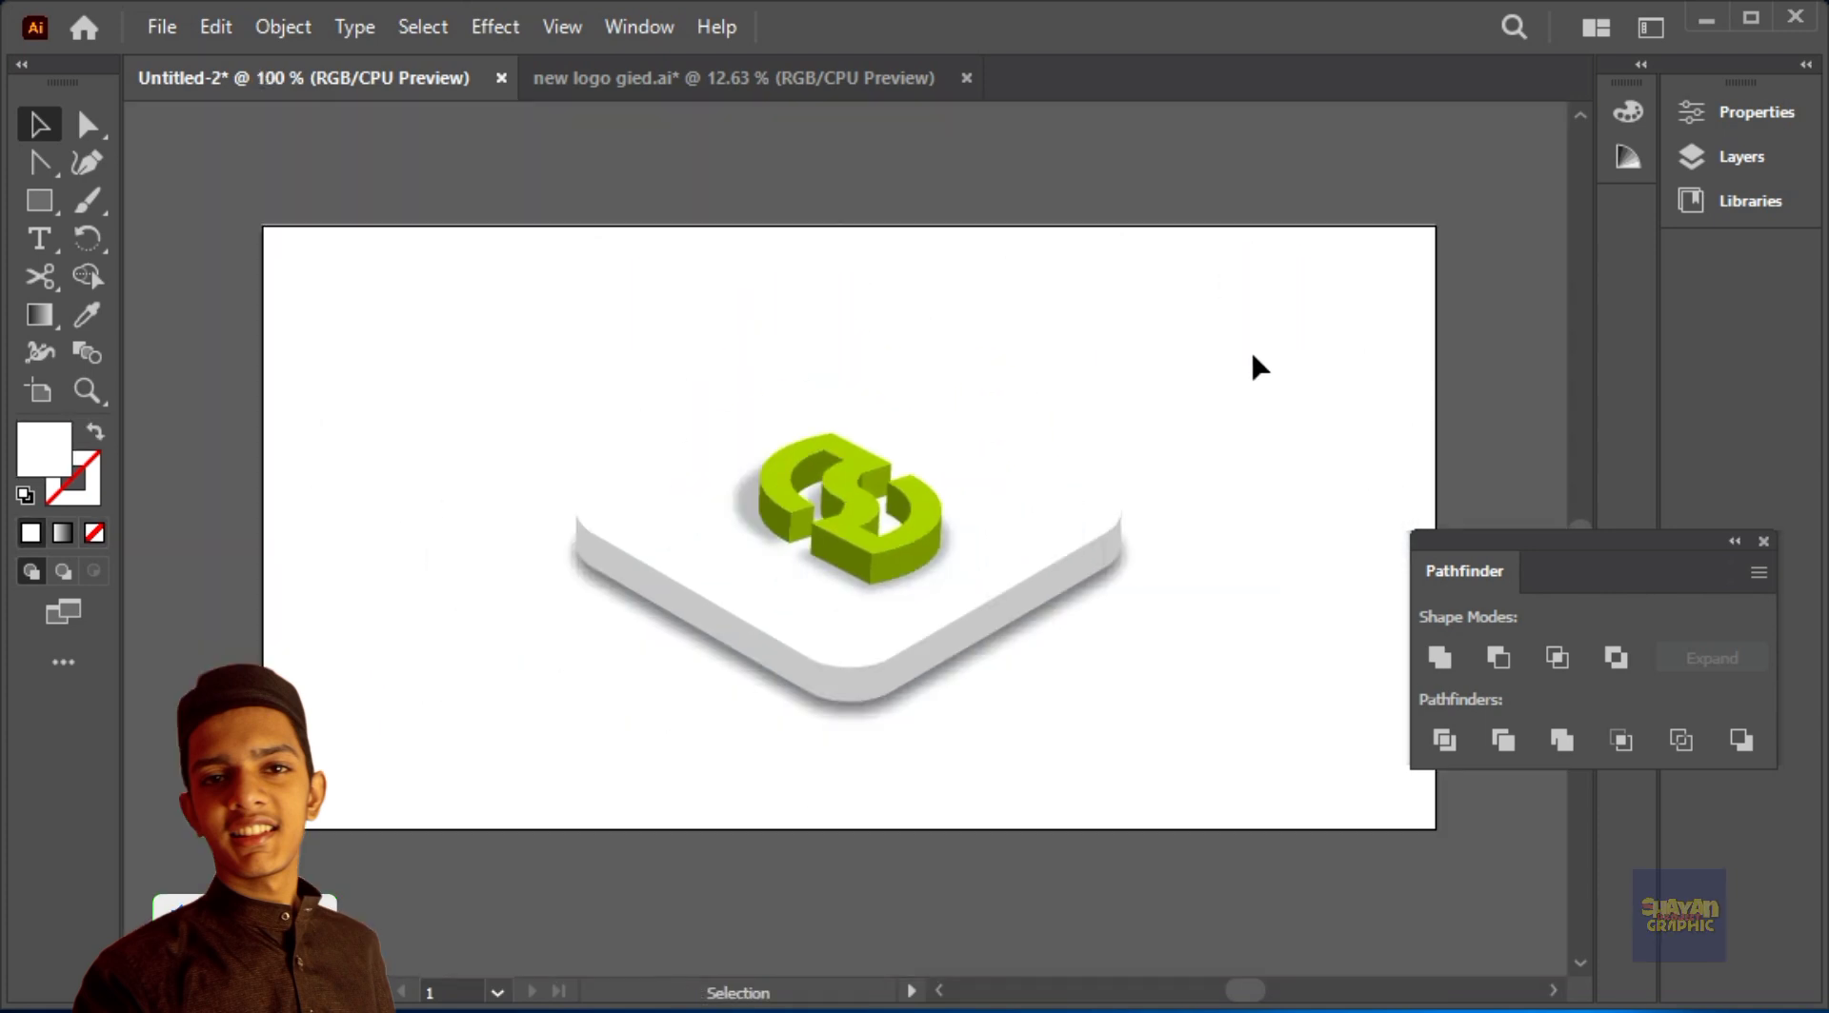